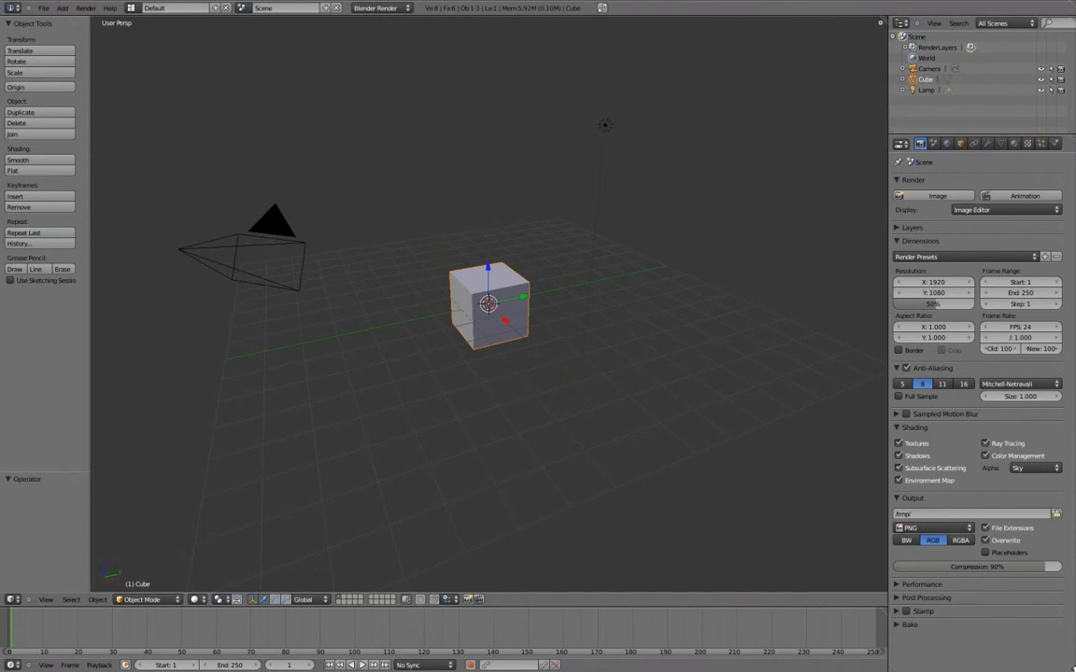
- Delete the default cube and hide the lamp and the camera
key("x")
left_click(515, 318)
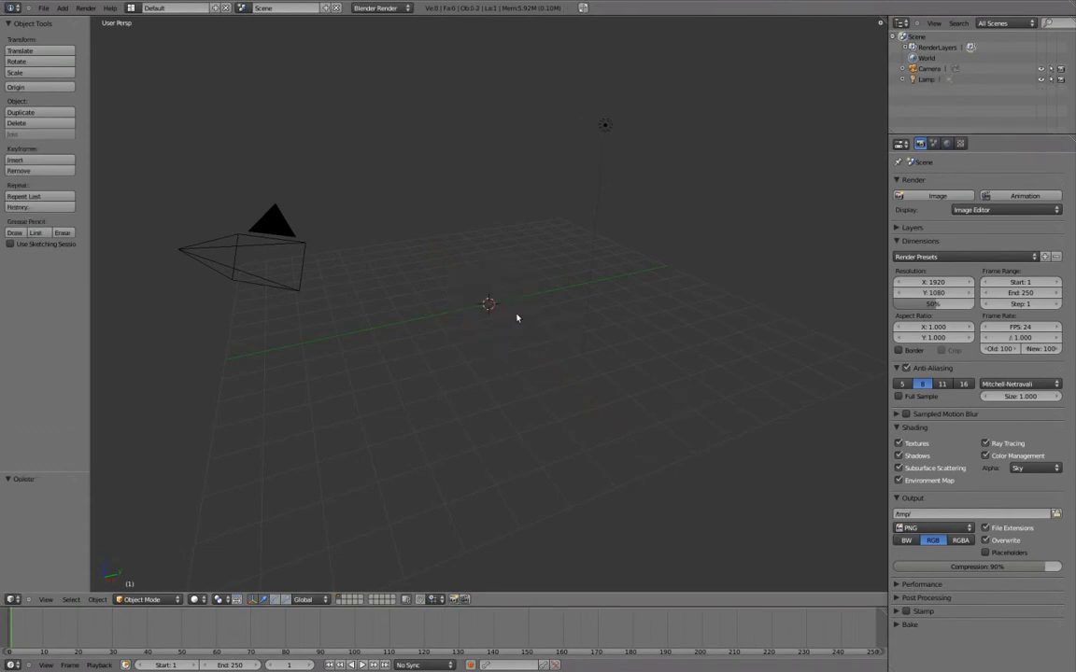
key("h")
right_click(308, 253)
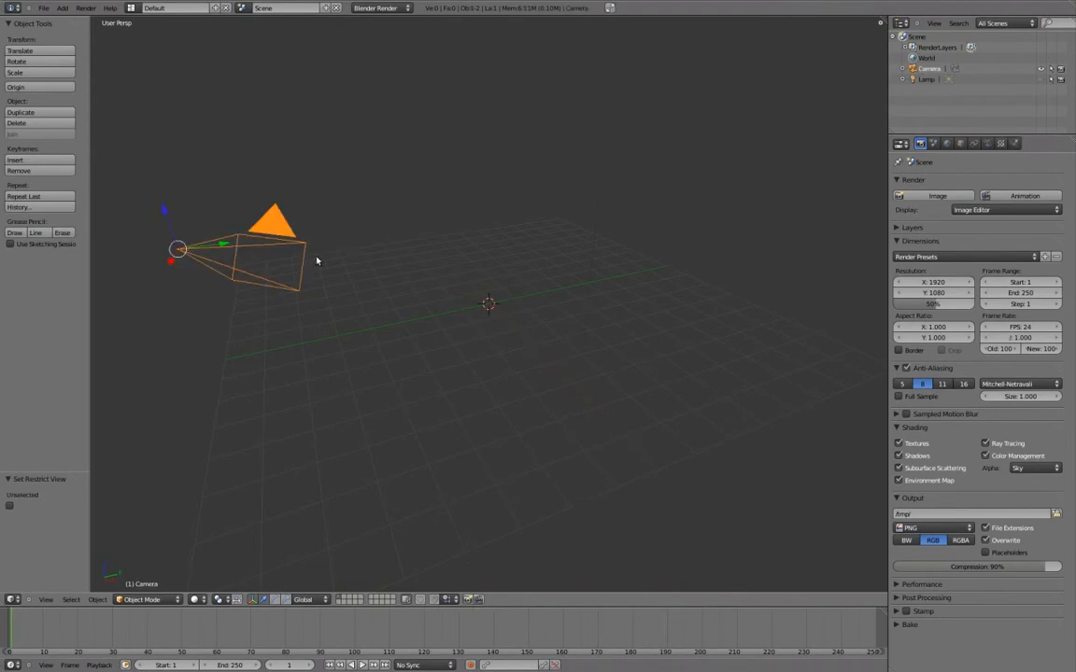
key("h")
- Add a UV sphere mesh at the origin in the front orthographic view
key("KP_1")
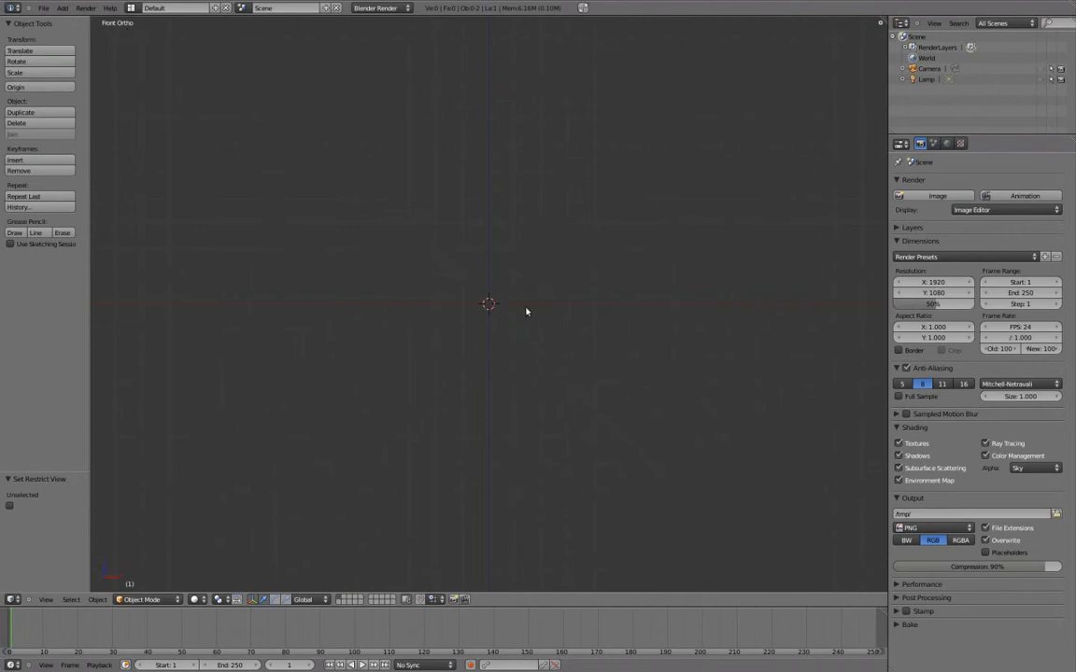
key("shift+a")
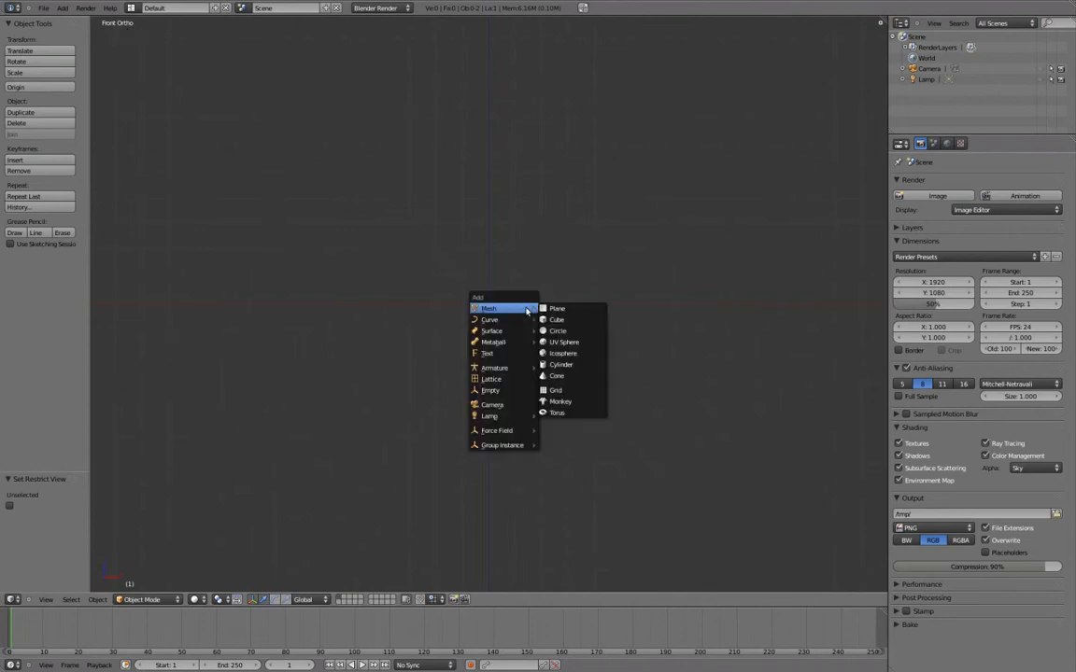
left_click(589, 349)
scroll(560, 324, "up", 6)
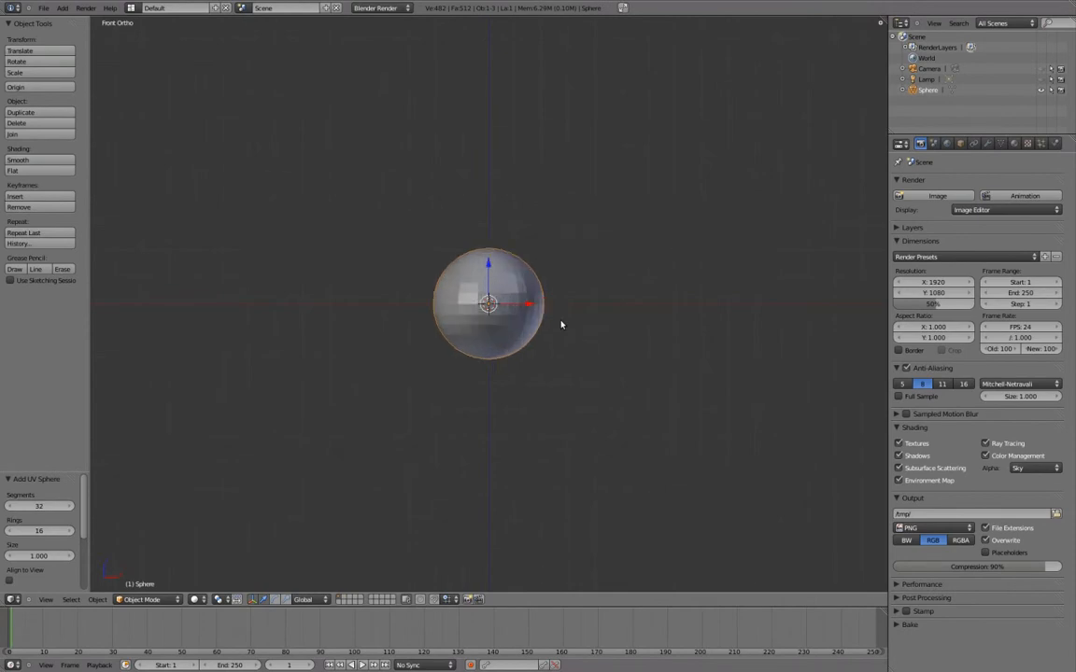
scroll(593, 291, "up", 1)
scroll(593, 298, "up", 1)
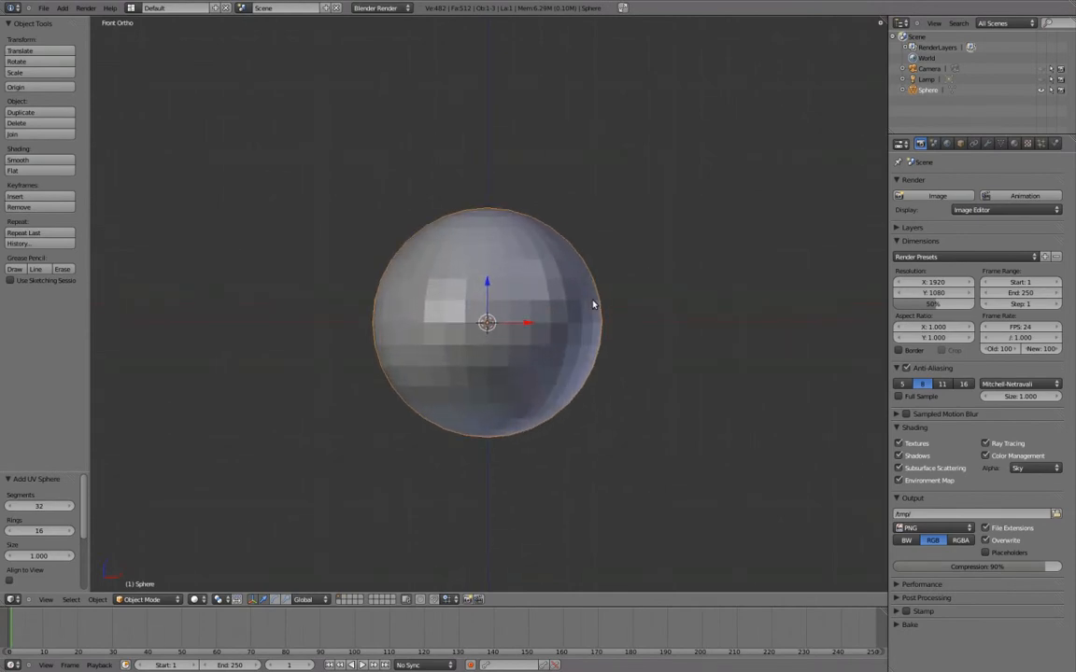
- Make more room for the new sphere's creation settings and magnify them
left_click_drag(89, 278, 168, 279)
left_click_drag(115, 472, 128, 295)
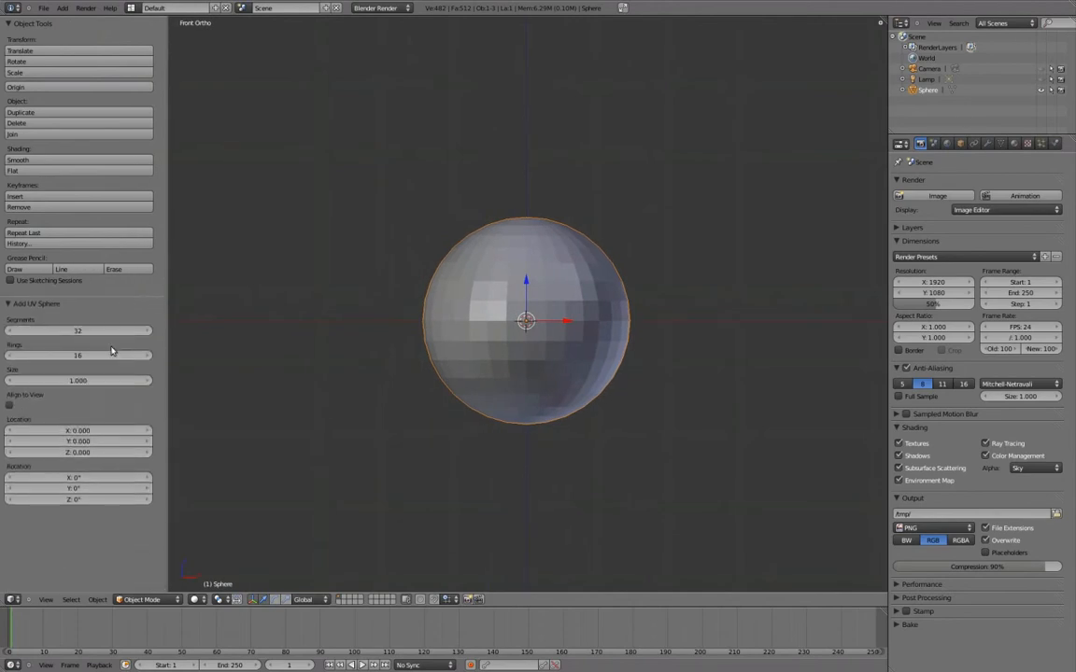
middle_click_drag(99, 339, 120, 345, "ctrl")
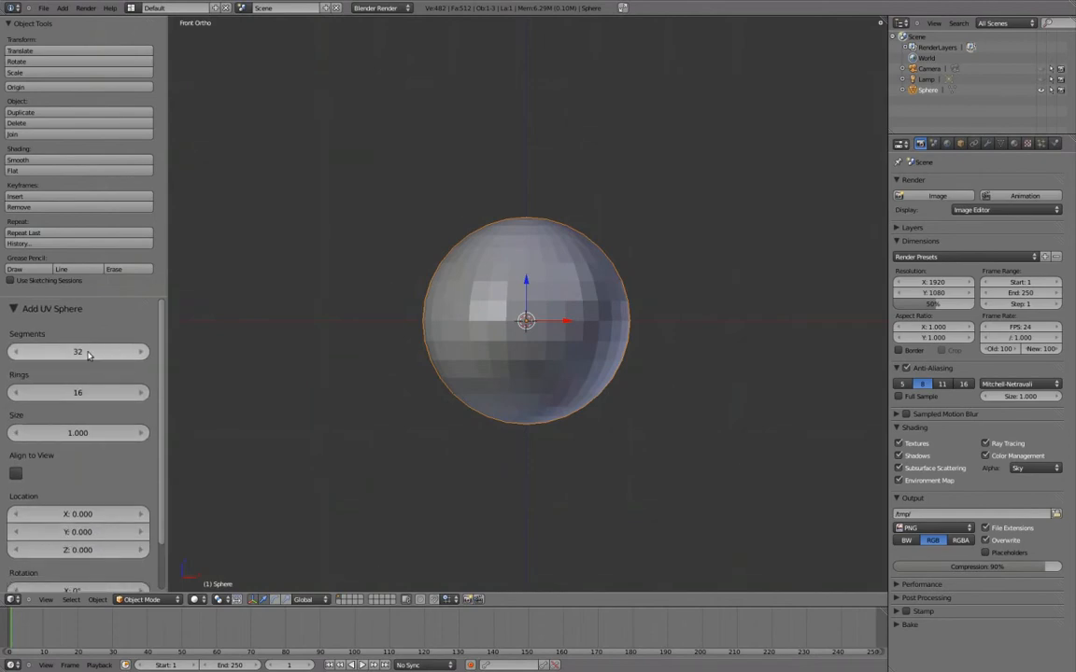
- Set the UV sphere's segments to 16 and its rings to 16
mouse_move(73, 352)
left_mouse_down()
mouse_move(101, 355)
mouse_move(54, 354)
mouse_move(79, 351)
left_mouse_up()
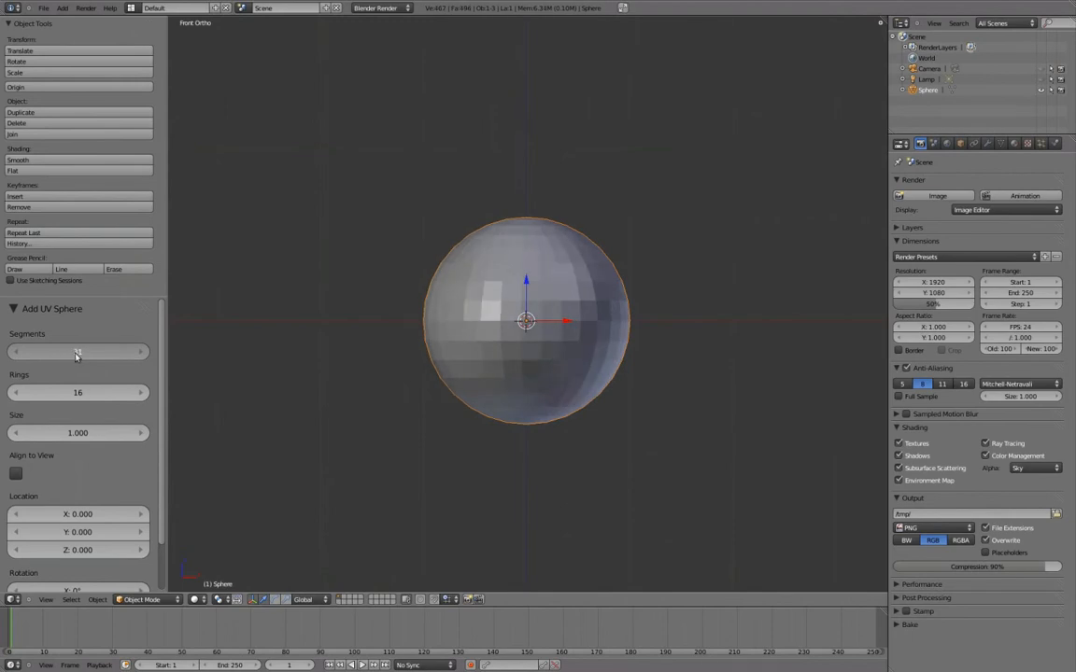
left_click_drag(81, 392, 94, 355)
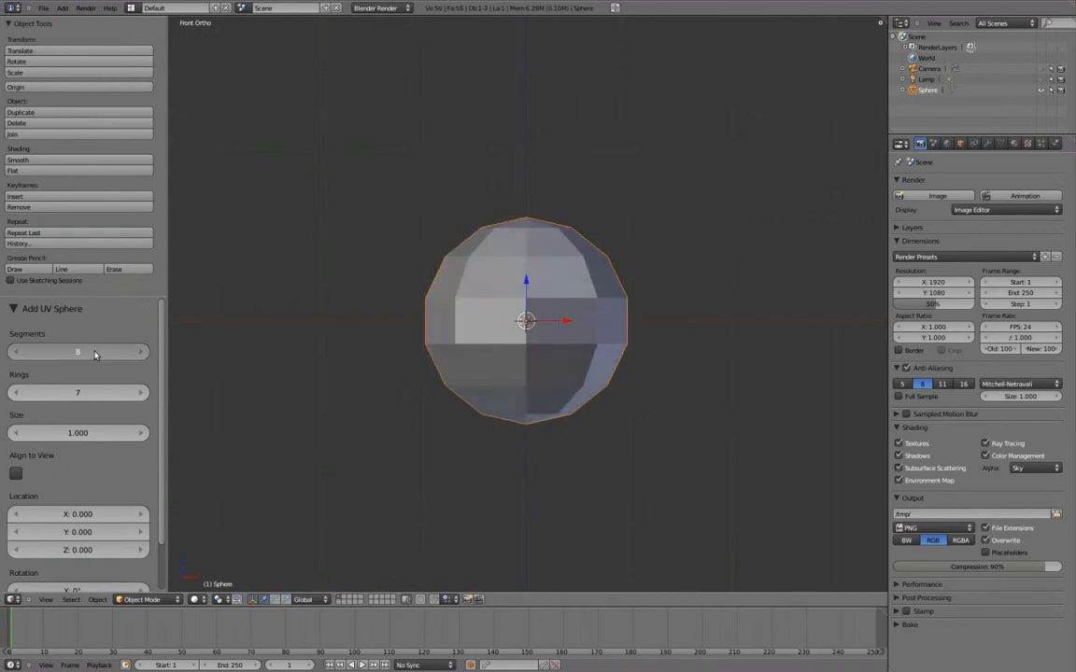
type("16")
key("Return")
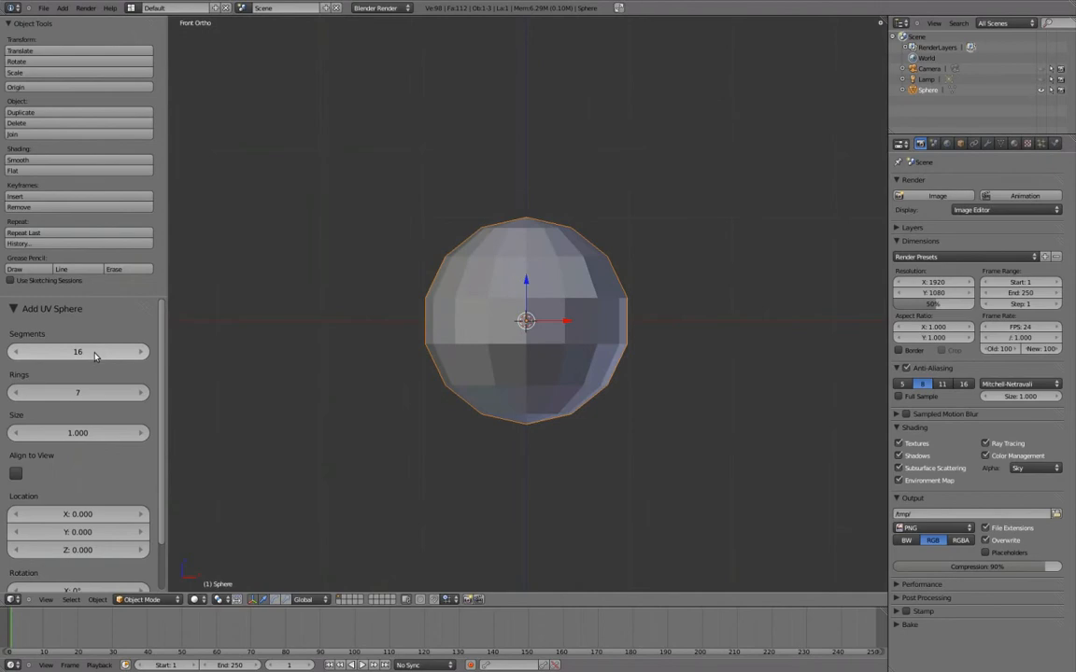
left_click(81, 393)
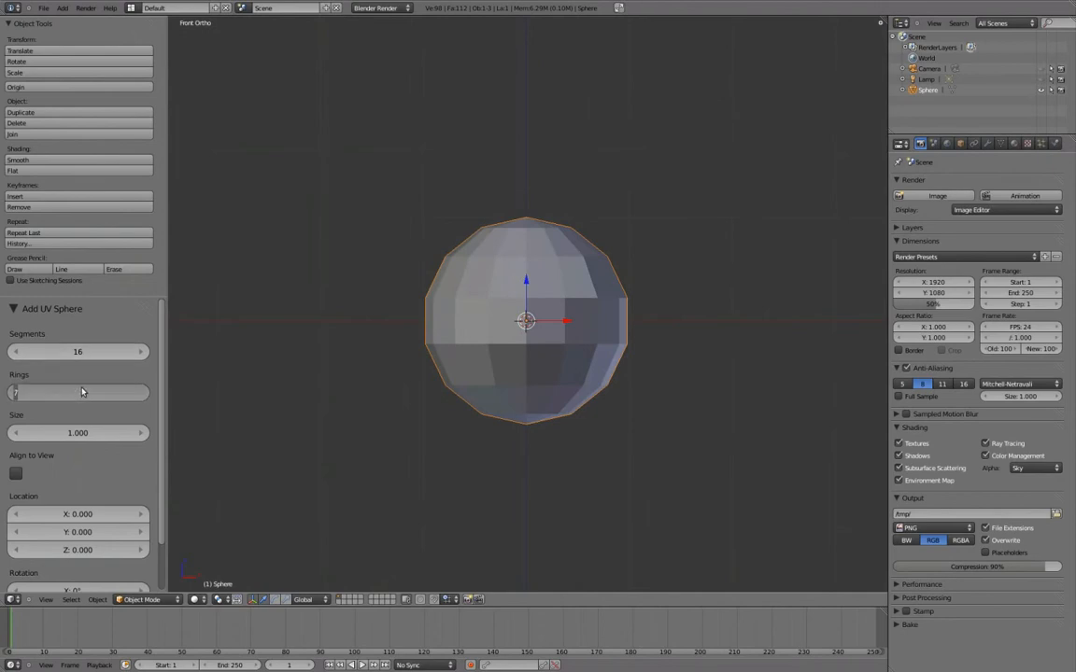
type("16")
key("Return")
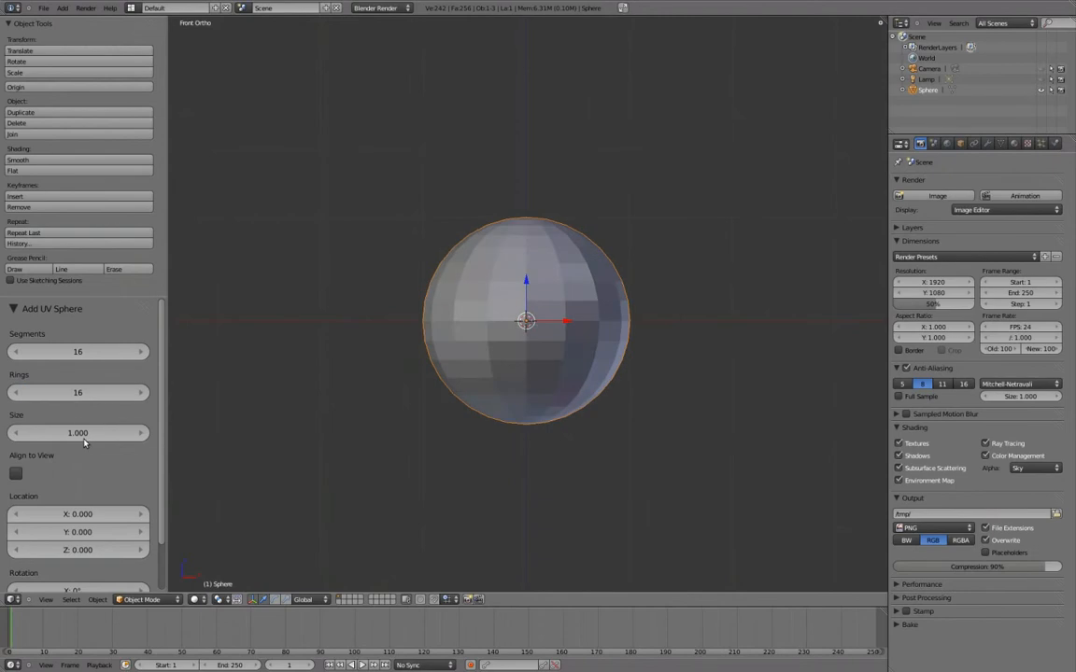
- Try a smaller sphere size of 0.640 and restore the size to 1
mouse_move(83, 439)
left_mouse_down()
mouse_move(99, 439)
mouse_move(63, 439)
mouse_move(80, 446)
left_mouse_up()
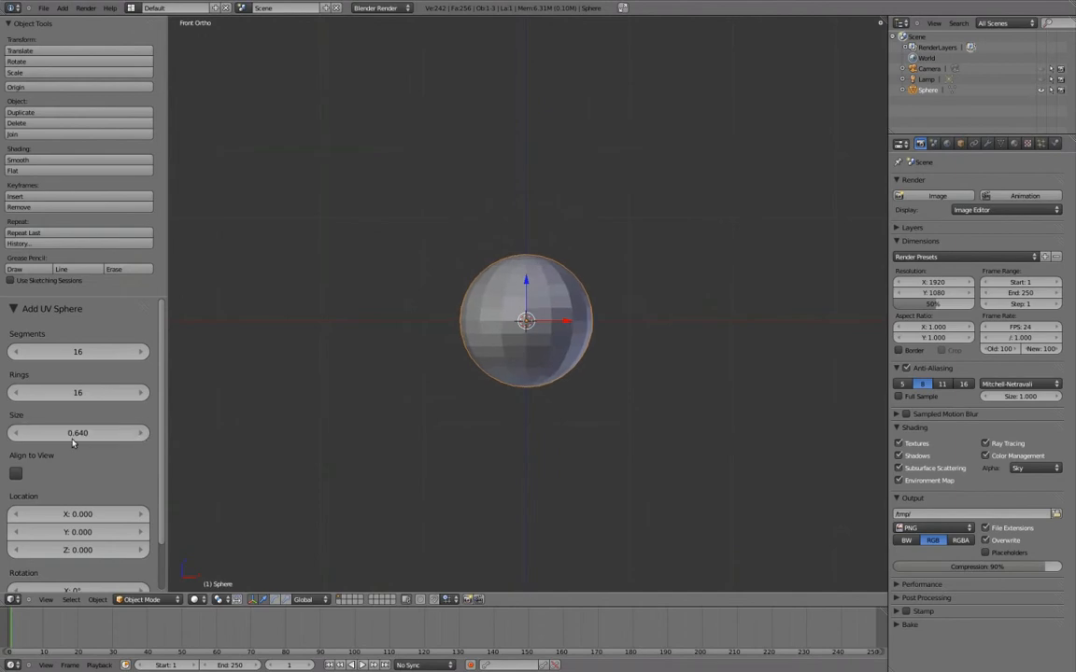
left_click(79, 434)
type("1")
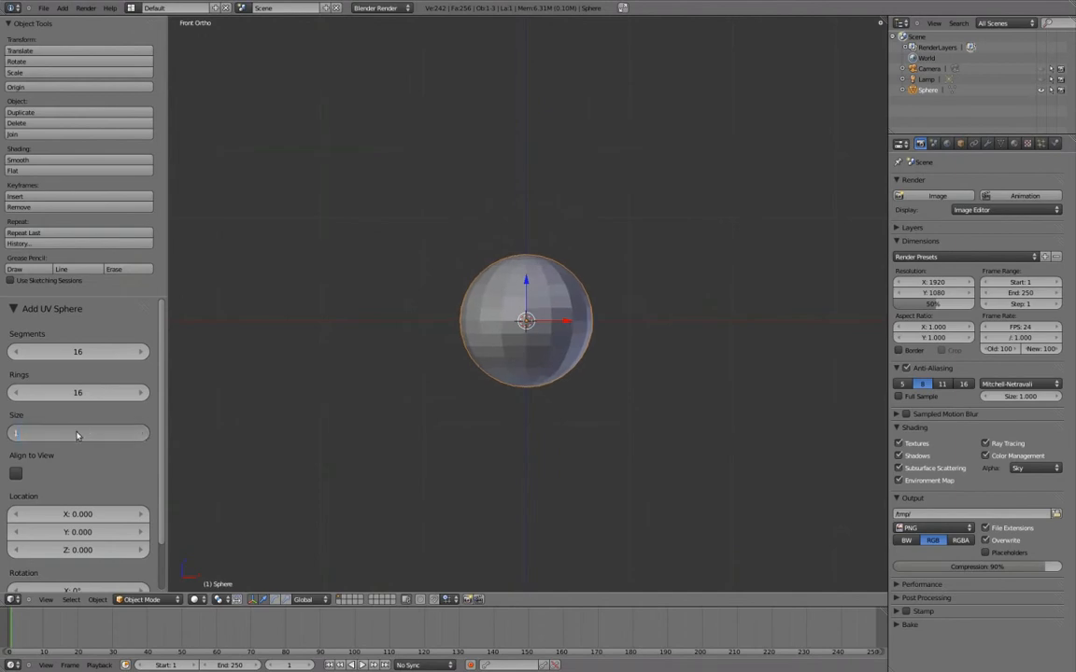
key("Return")
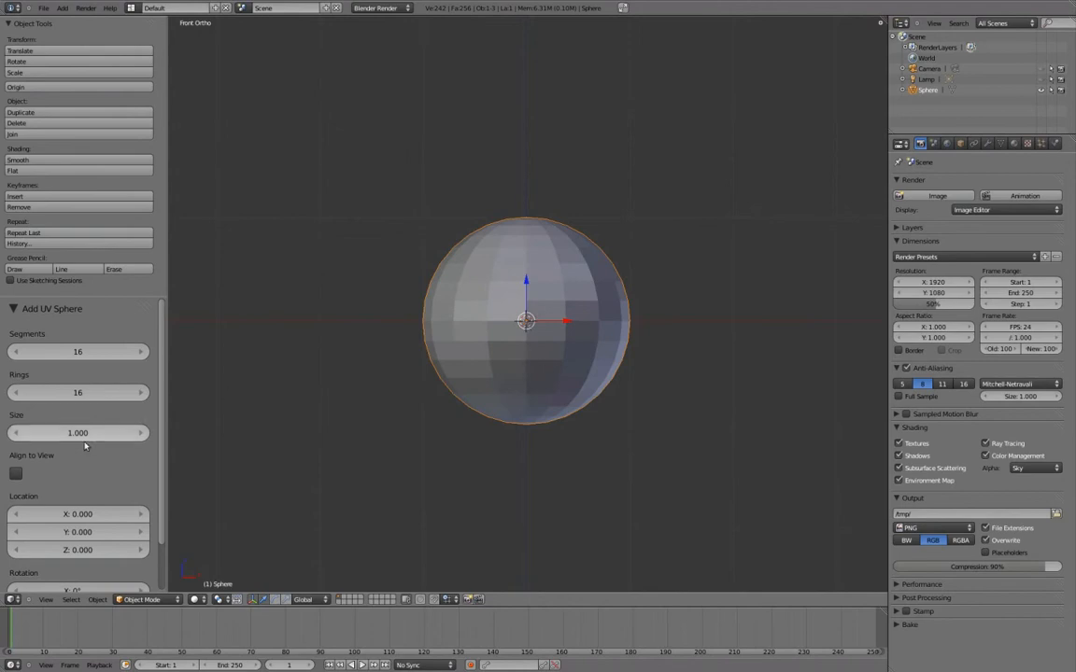
- Align the UV sphere to the front view so that its pole faces the viewer
left_click(16, 475)
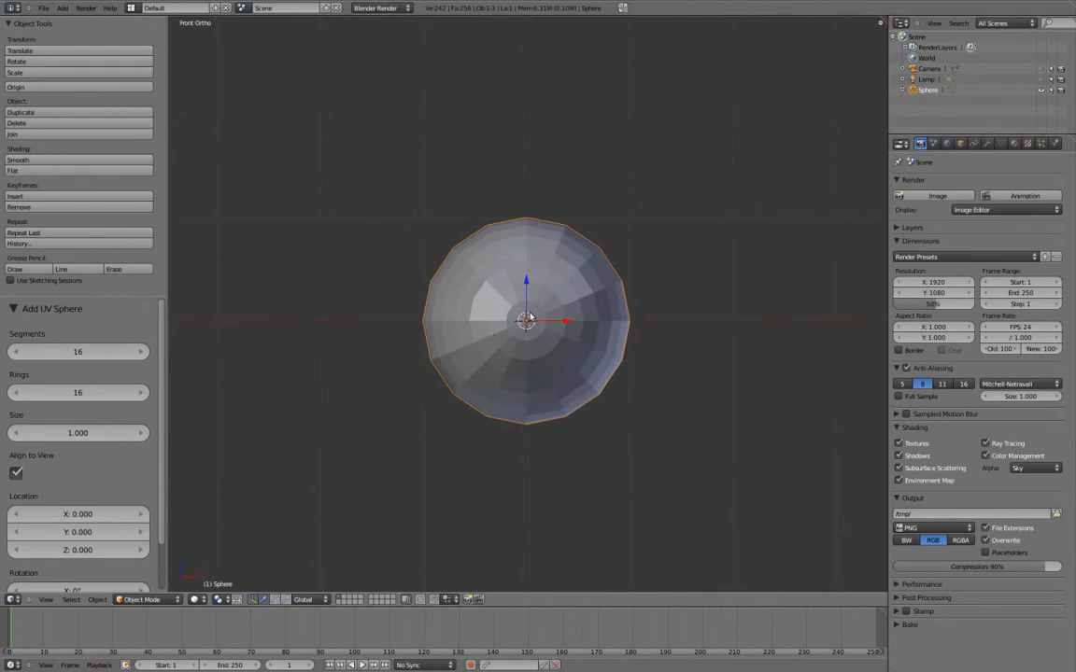
left_click(16, 474)
left_click(16, 475)
left_click(16, 475)
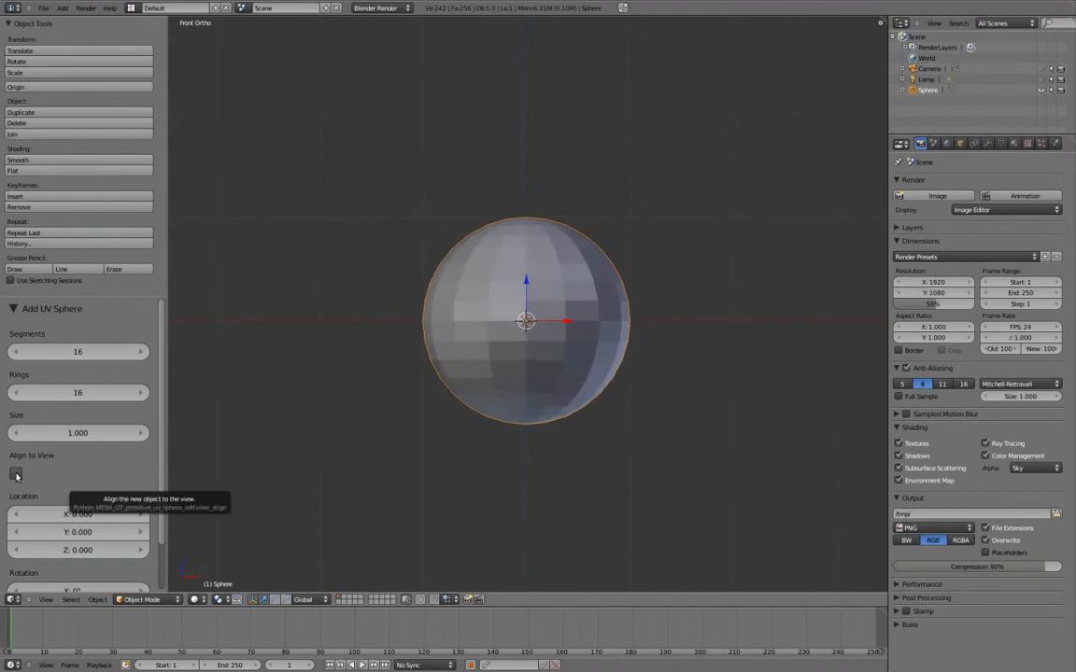
left_click(16, 474)
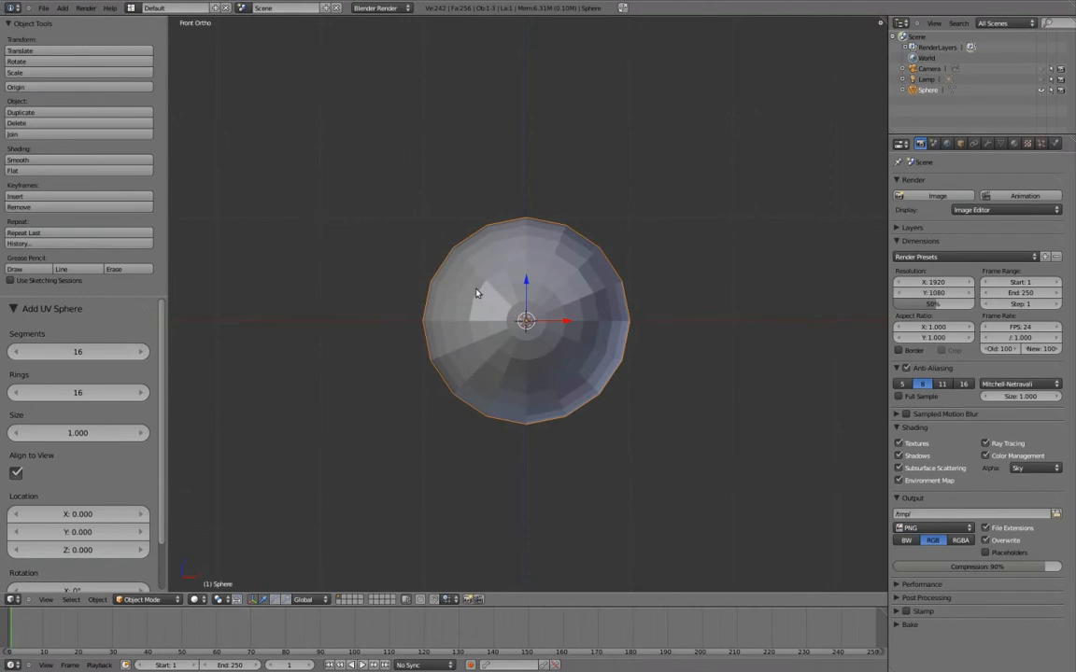
middle_click_drag(643, 293, 587, 329)
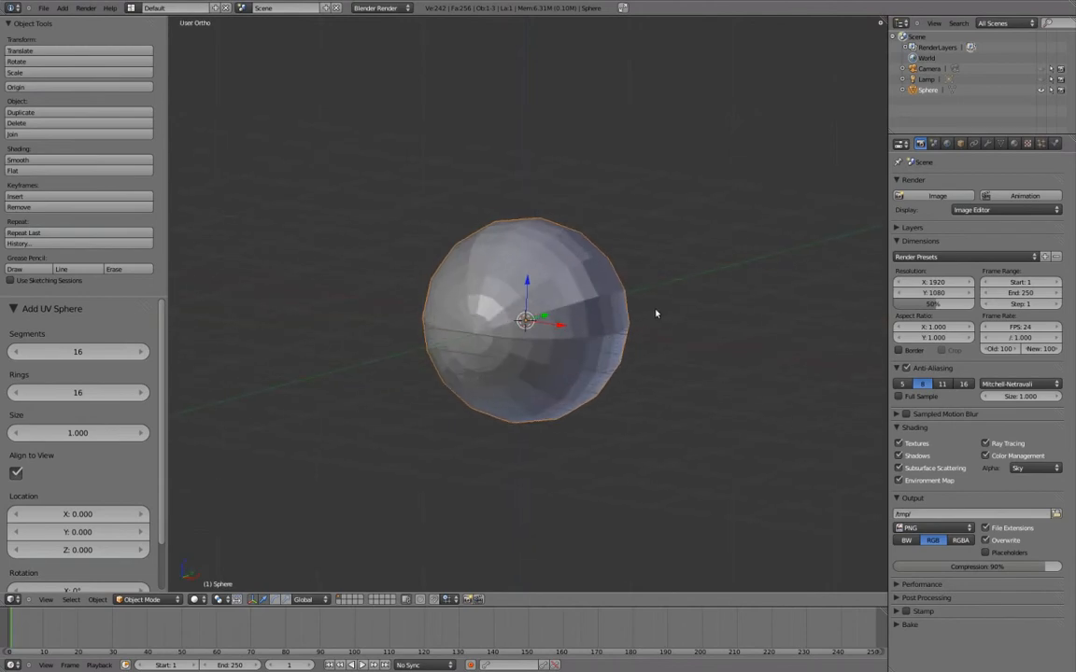
middle_click_drag(656, 313, 628, 317, "shift")
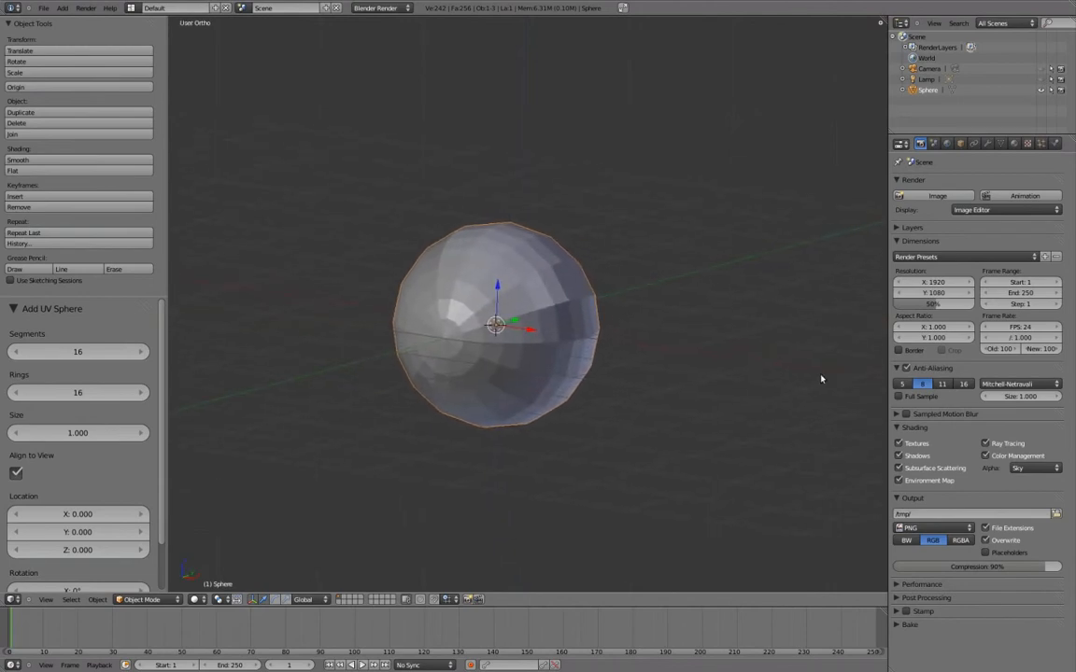
- Show the sphere's transform properties with extra width and apply smooth shading to the sphere
key("n")
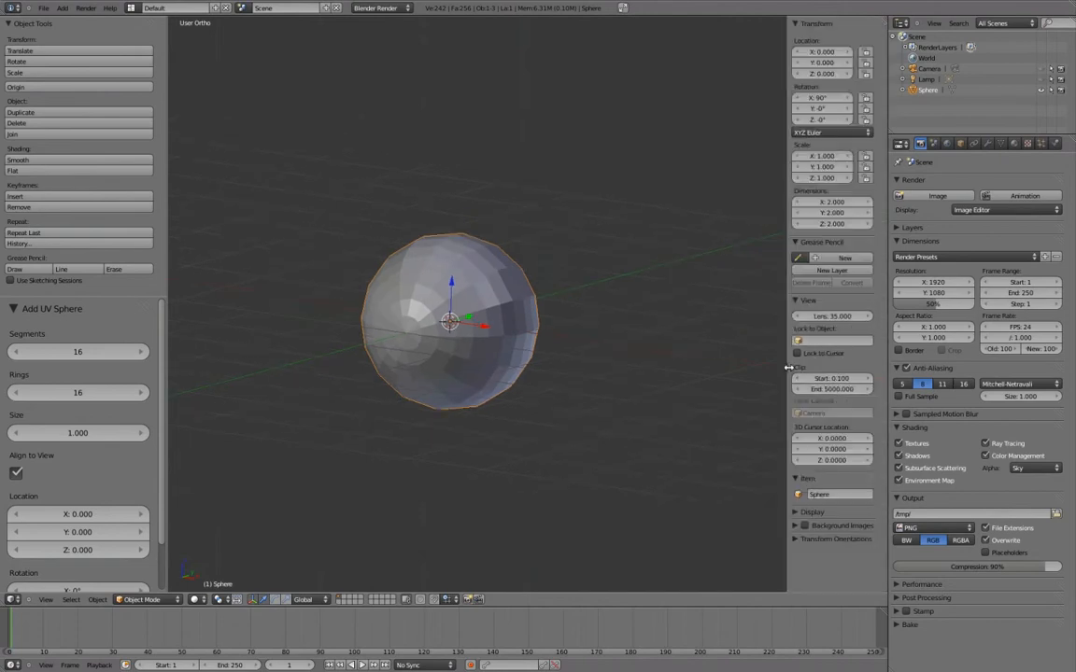
left_click_drag(786, 371, 748, 368)
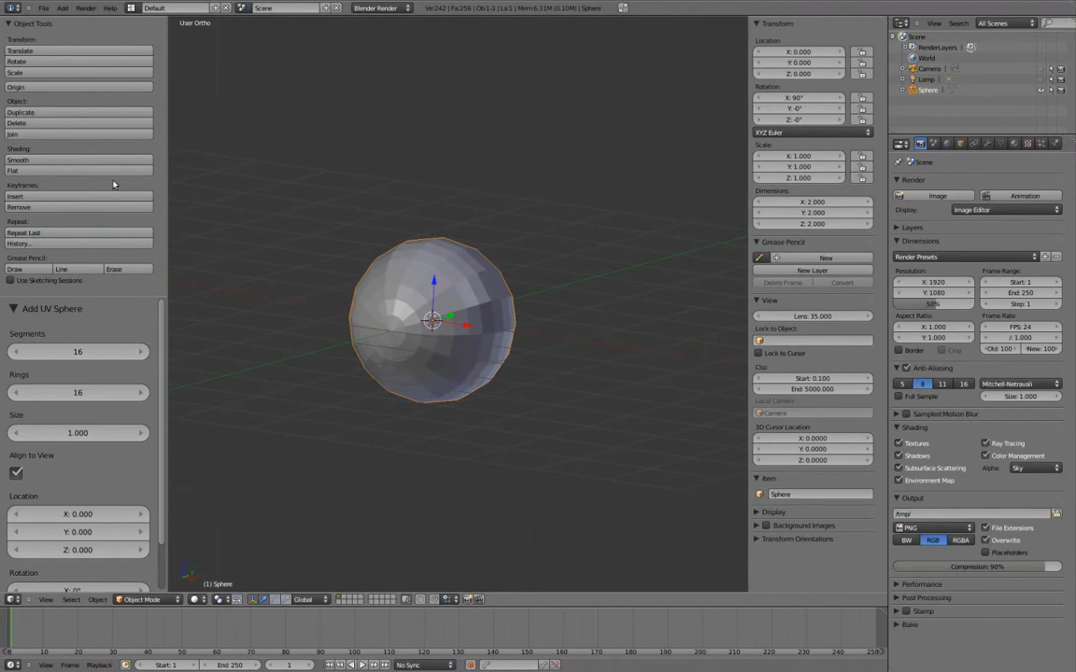
middle_click_drag(115, 176, 125, 174, "ctrl")
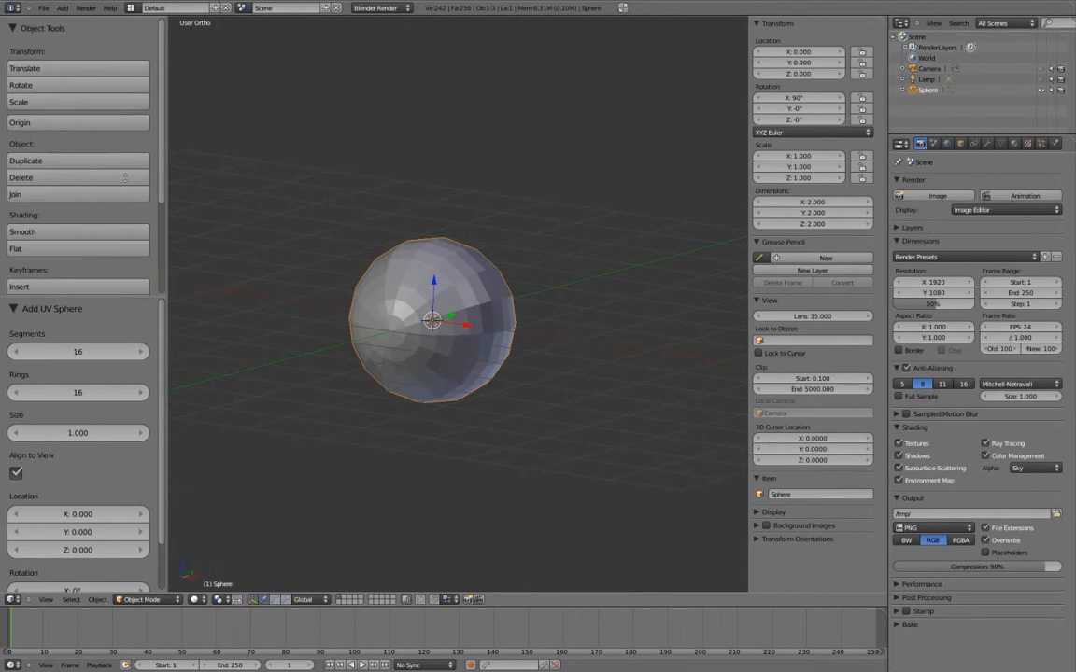
left_click(68, 235)
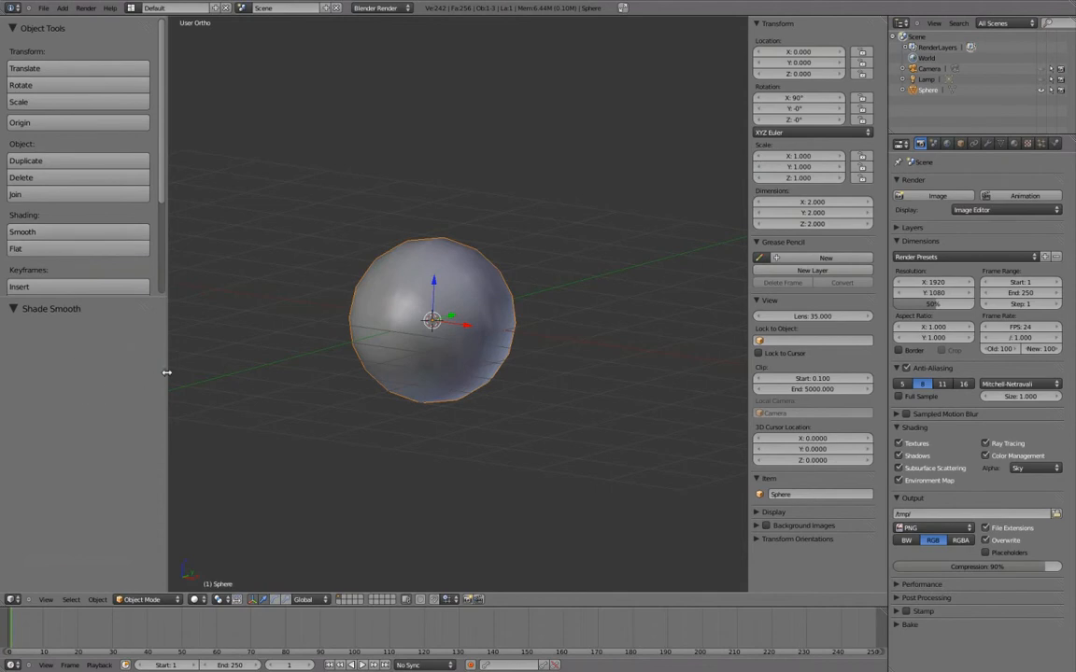
left_click_drag(167, 372, 129, 365)
- Switch the viewport to wireframe display for a close view of the sphere's mesh
key("z")
middle_click_drag(446, 340, 514, 330, "shift")
scroll(474, 331, "up", 2)
scroll(474, 331, "up", 1)
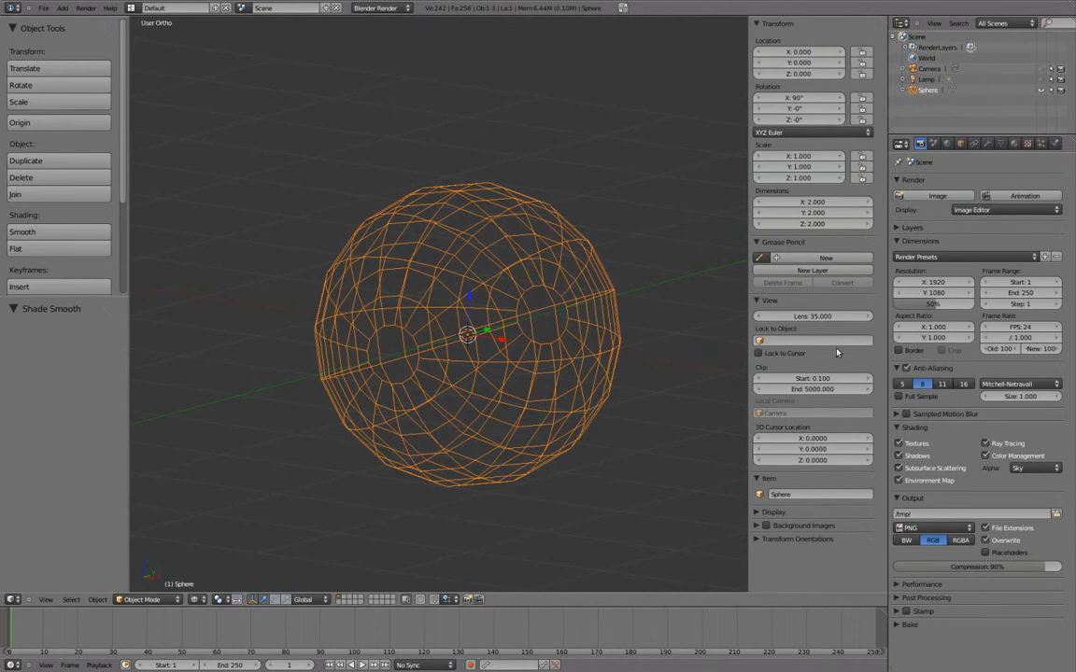
- Magnify the 3D view's properties and expand the Display settings
middle_click_drag(838, 353, 877, 320, "ctrl")
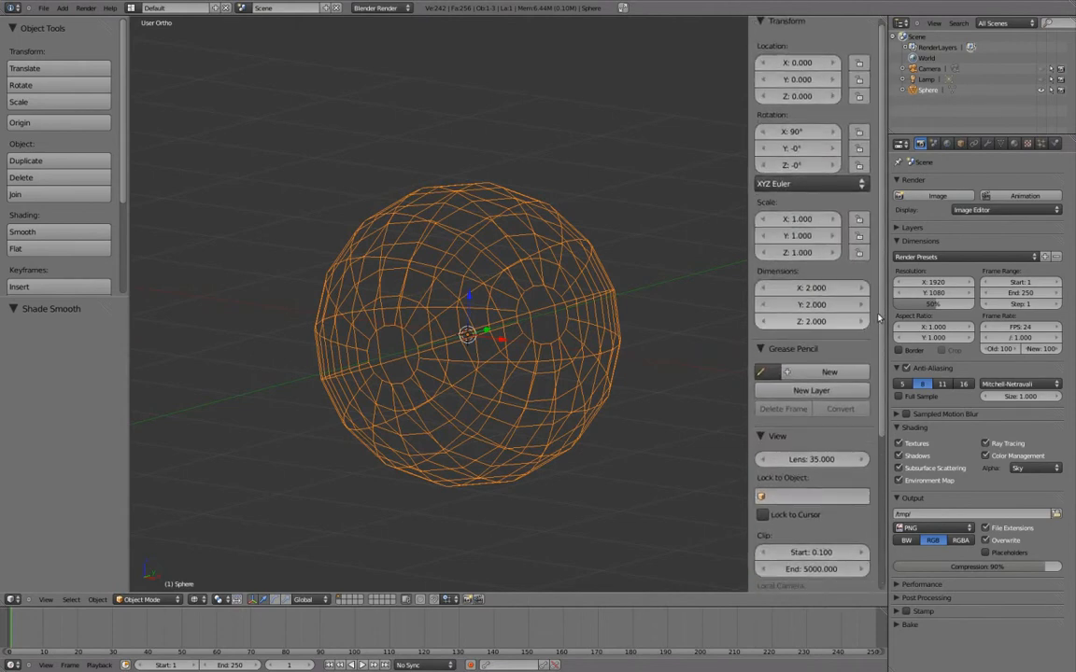
left_click_drag(882, 318, 862, 494)
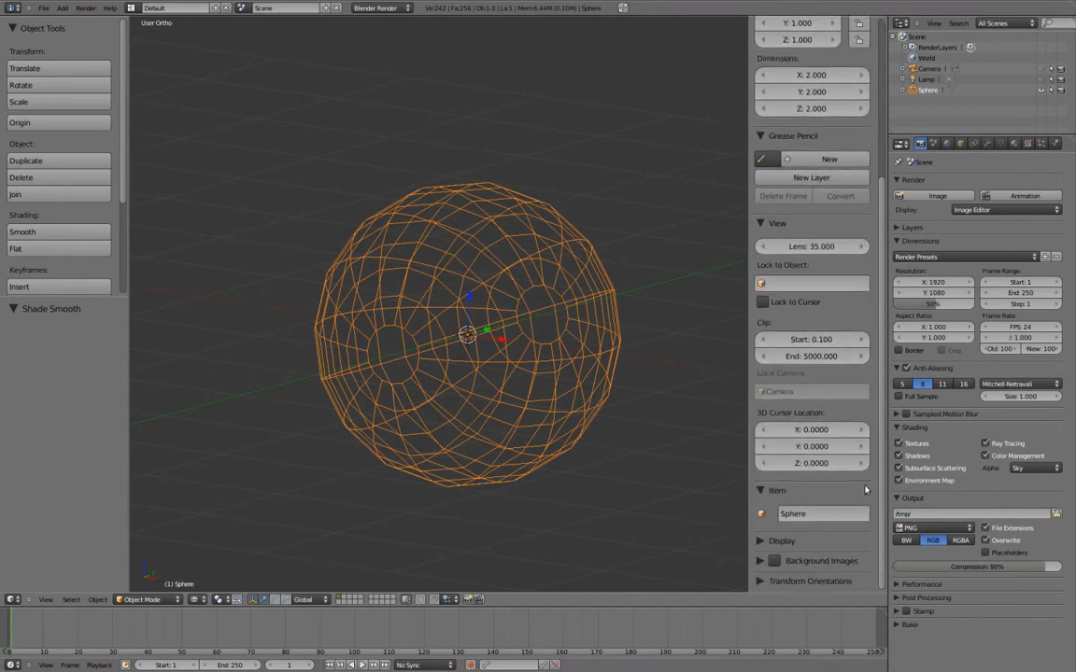
left_click(855, 540)
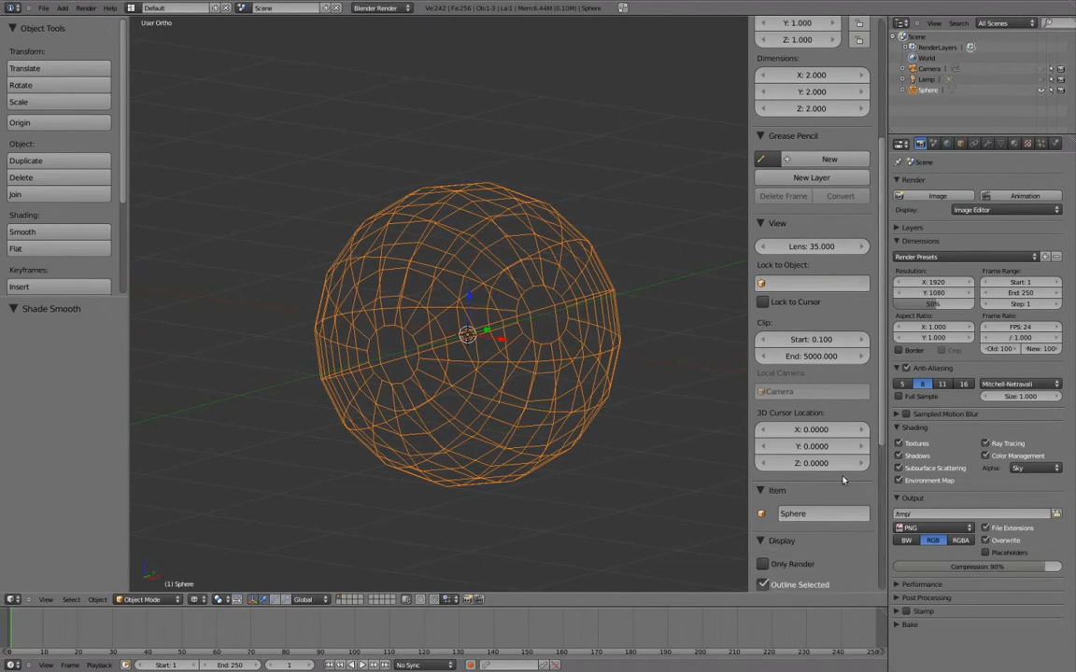
left_click_drag(884, 439, 879, 593)
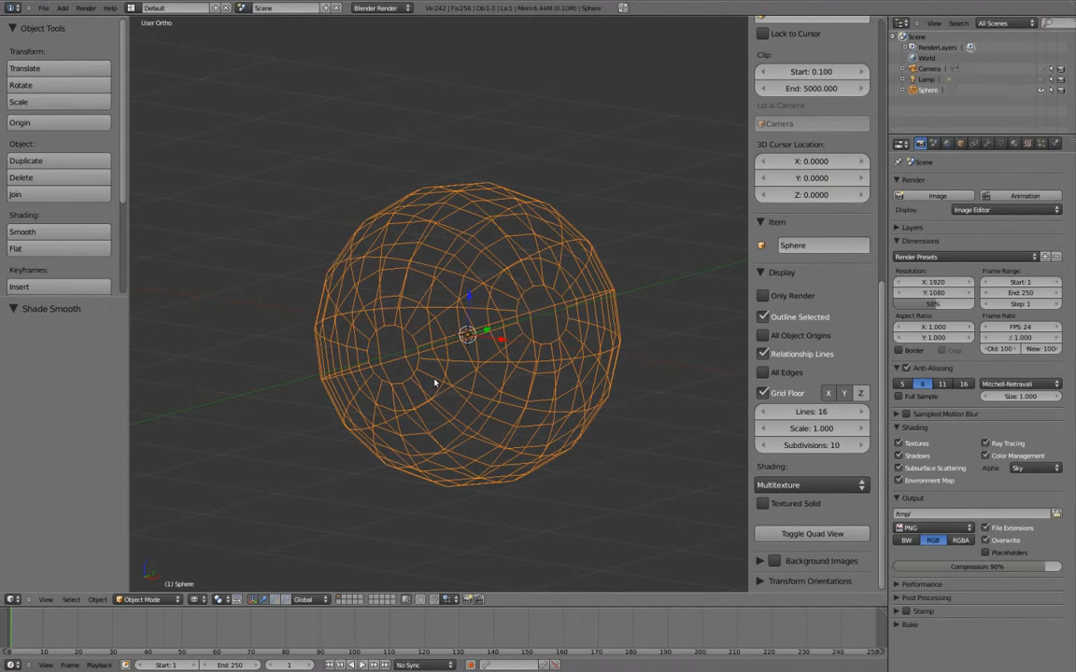
- Compare the sphere in solid and wireframe display, and in Edit Mode and Object Mode
key("z")
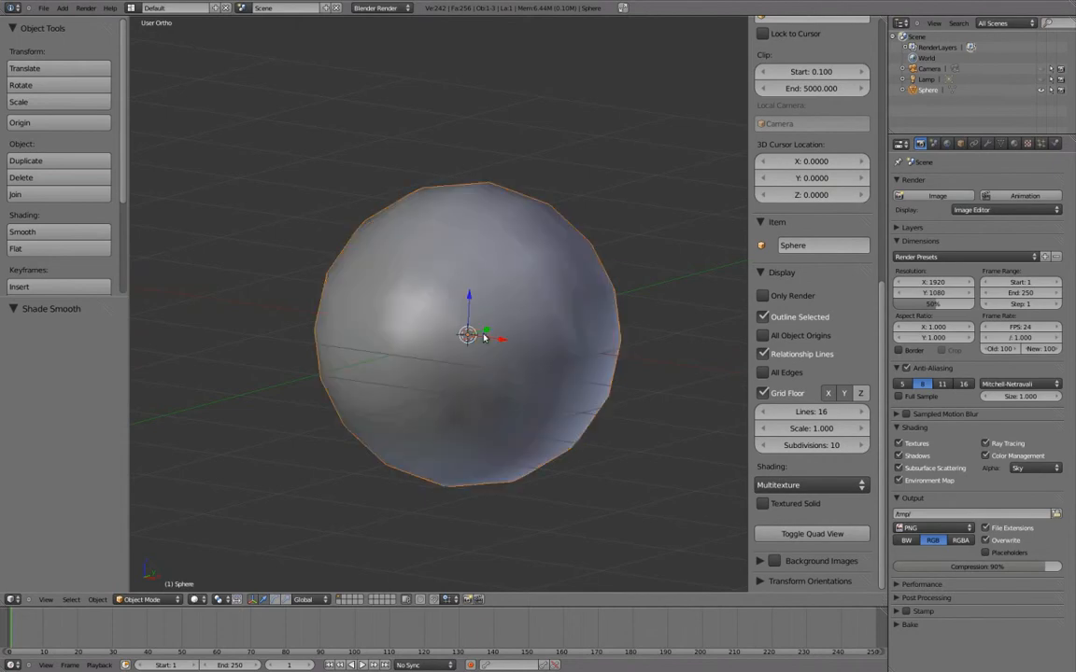
key("z")
key("Tab")
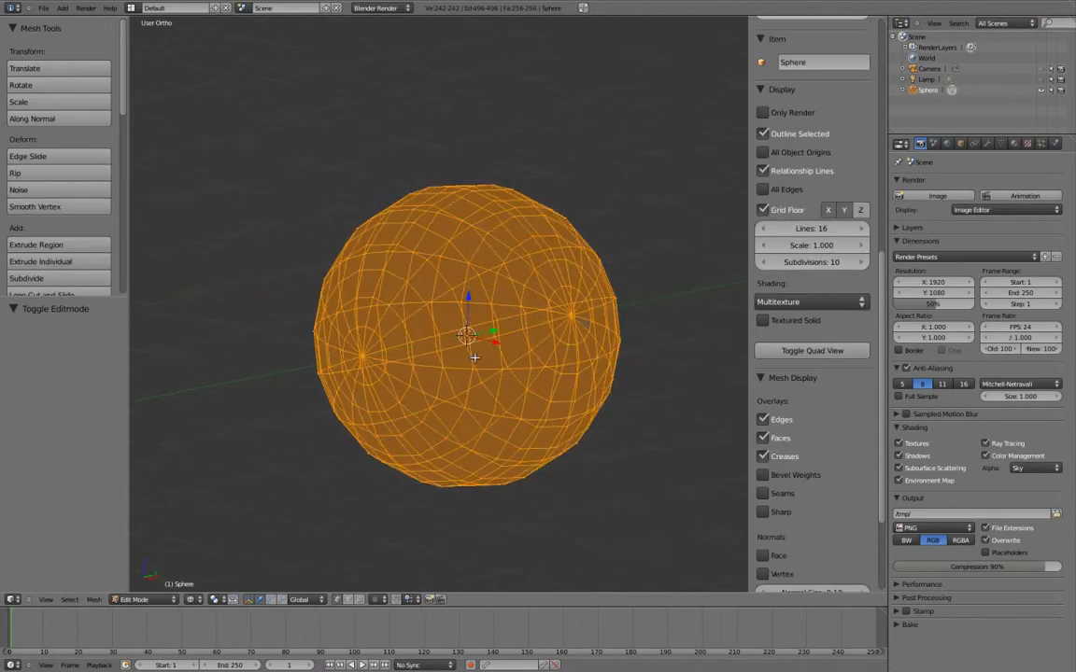
key("Tab")
middle_click_drag(357, 351, 410, 351)
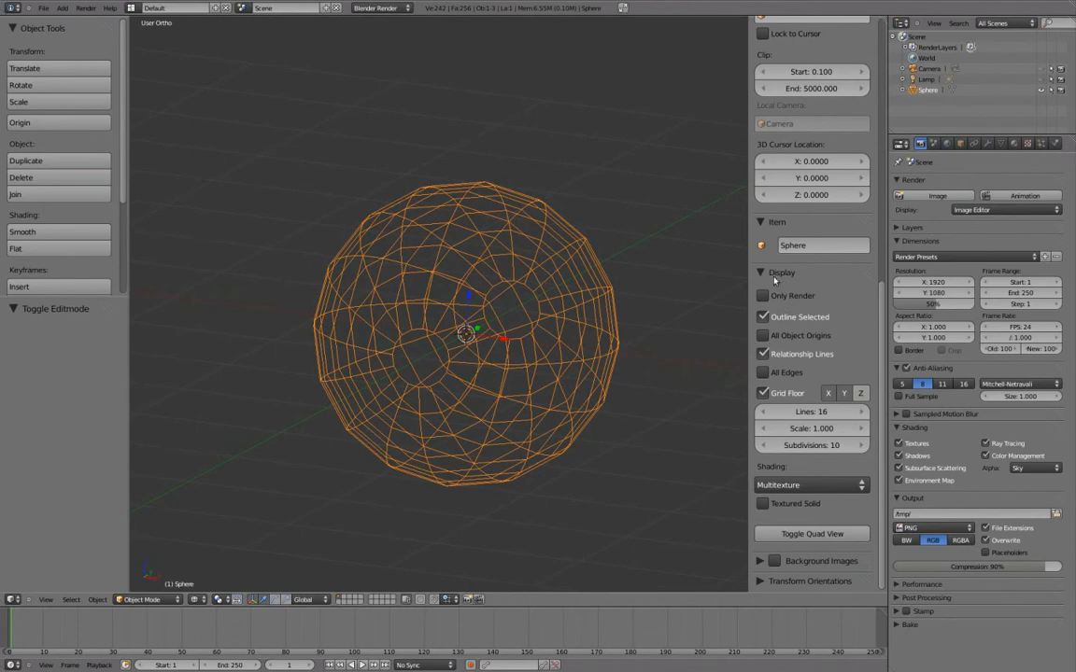
- Enable the display of all edges in the sphere's wireframe
left_click(763, 374)
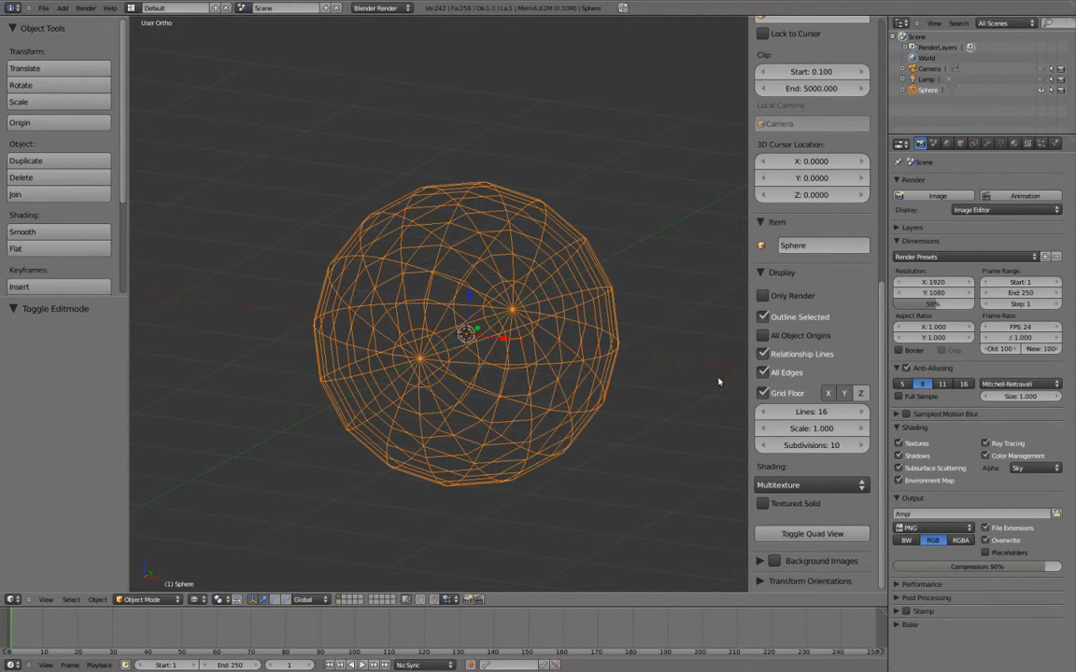
scroll(669, 353, "down", 2)
scroll(604, 345, "down", 1)
middle_click_drag(604, 345, 571, 344)
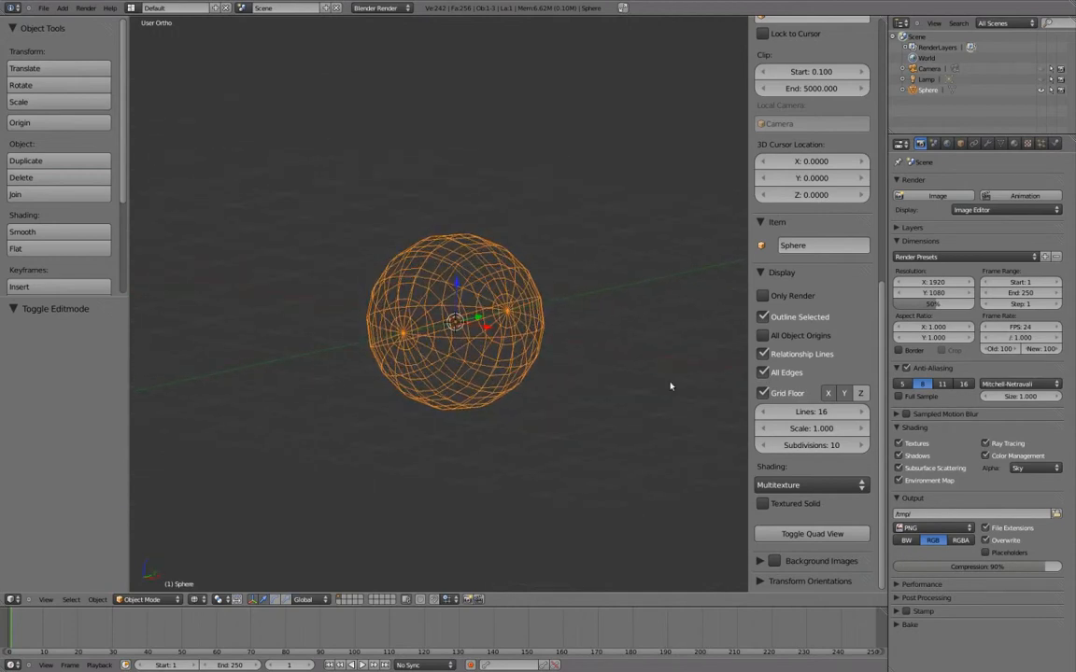
- Hide the grid floor in the 3D view and switch the sphere back to solid display
left_click(763, 394)
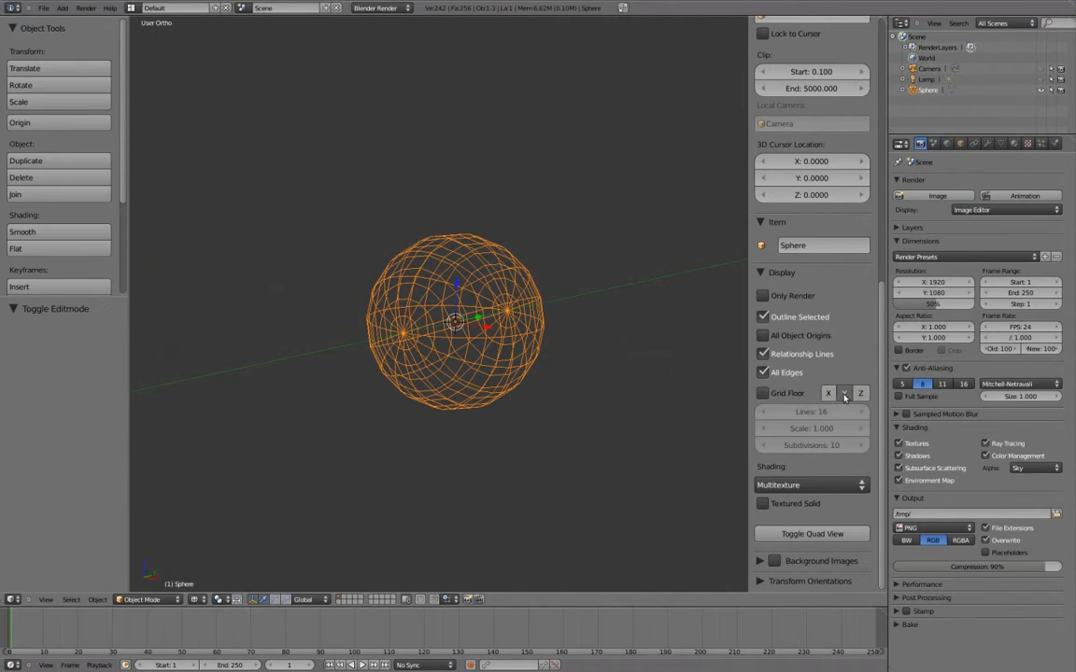
scroll(454, 250, "up", 3)
mouse_move(500, 276)
middle_mouse_down()
mouse_move(515, 283)
mouse_move(465, 286)
middle_mouse_up()
key("z")
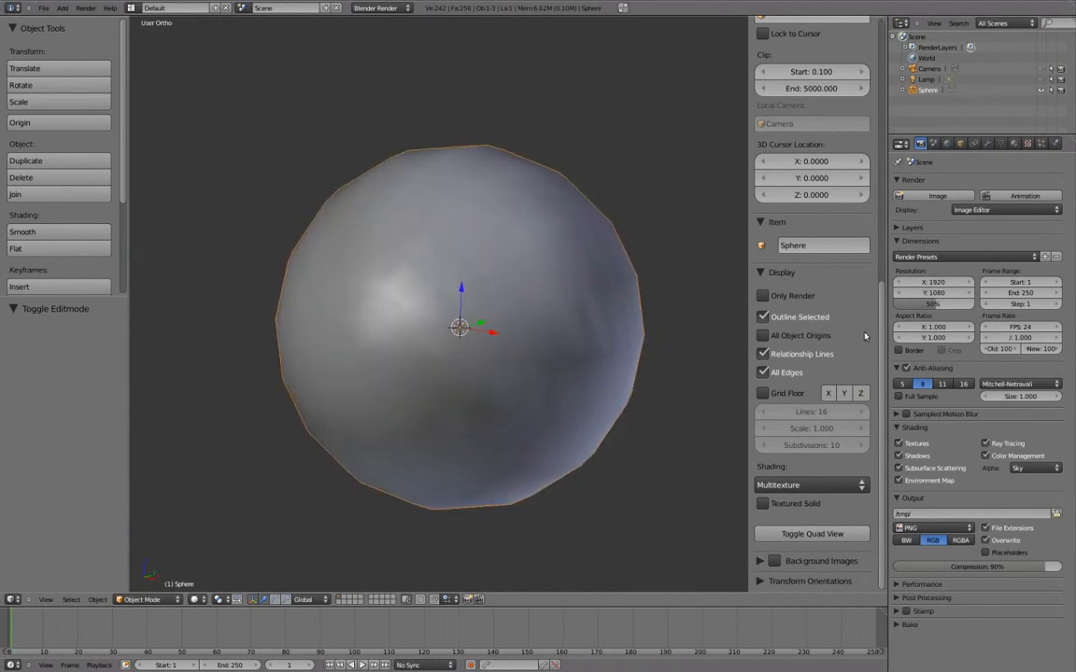
- Apply the sphere's rotation so its current orientation becomes the zero rotation
scroll(858, 336, "up", 12)
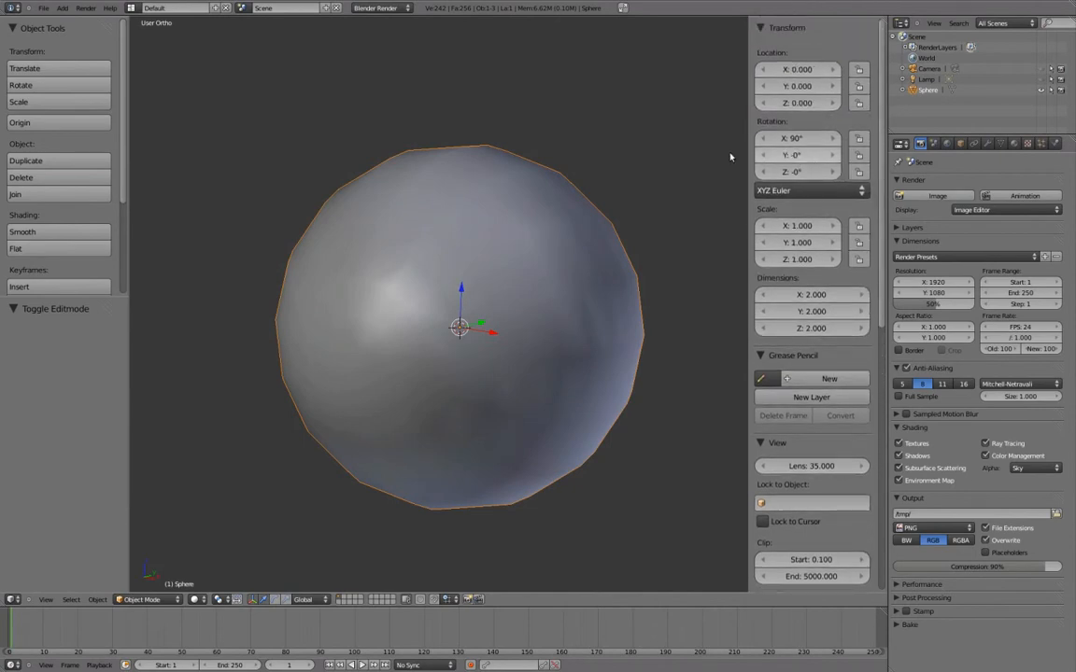
key("ctrl+a")
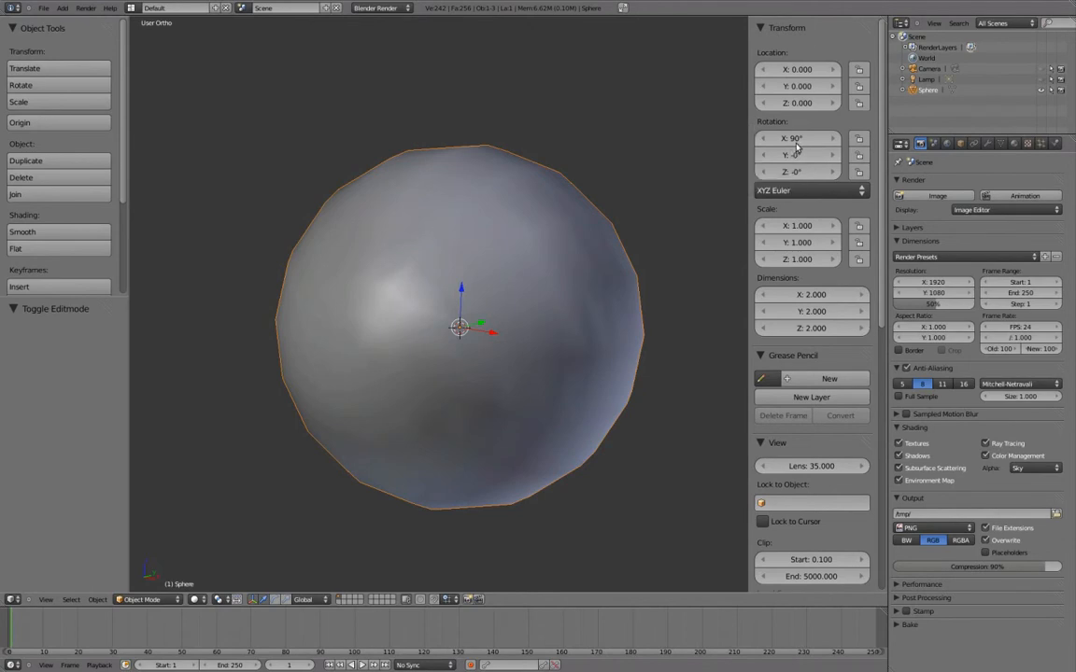
key("ctrl+a")
left_click(685, 140)
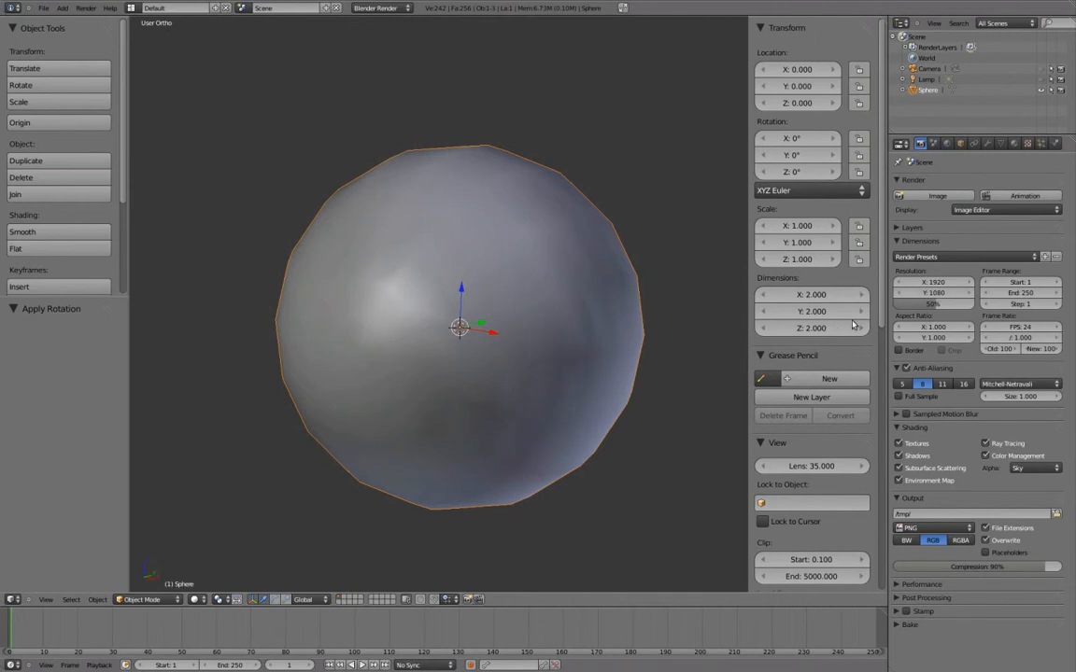
- Add a Subdivision Surface modifier to the sphere, with the modifier properties magnified
left_click(988, 144)
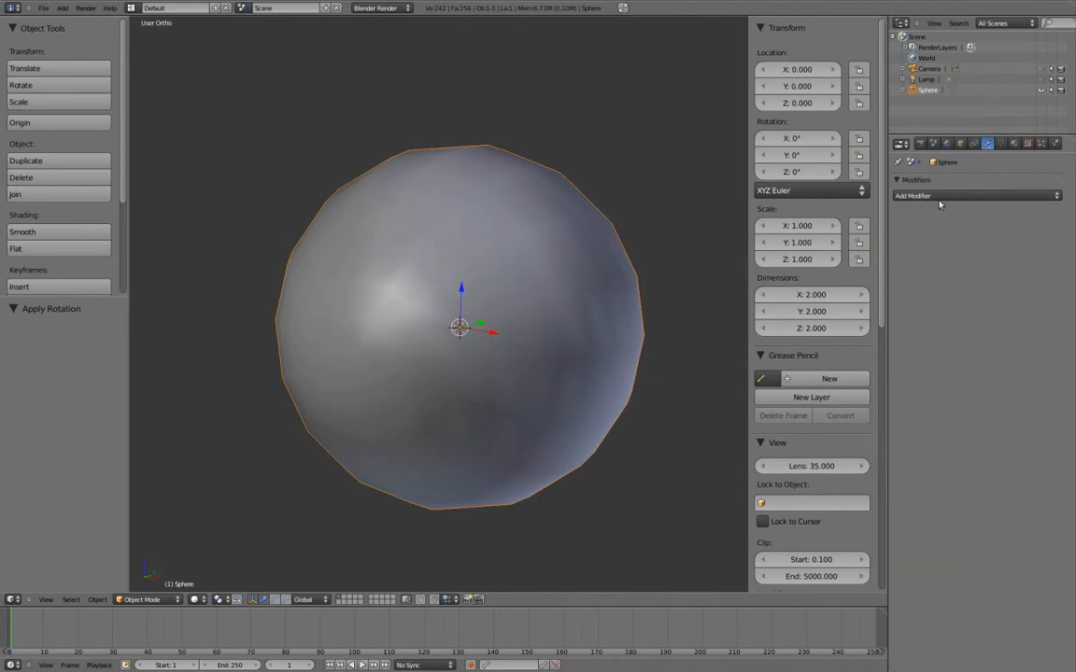
middle_click_drag(948, 224, 962, 227, "ctrl")
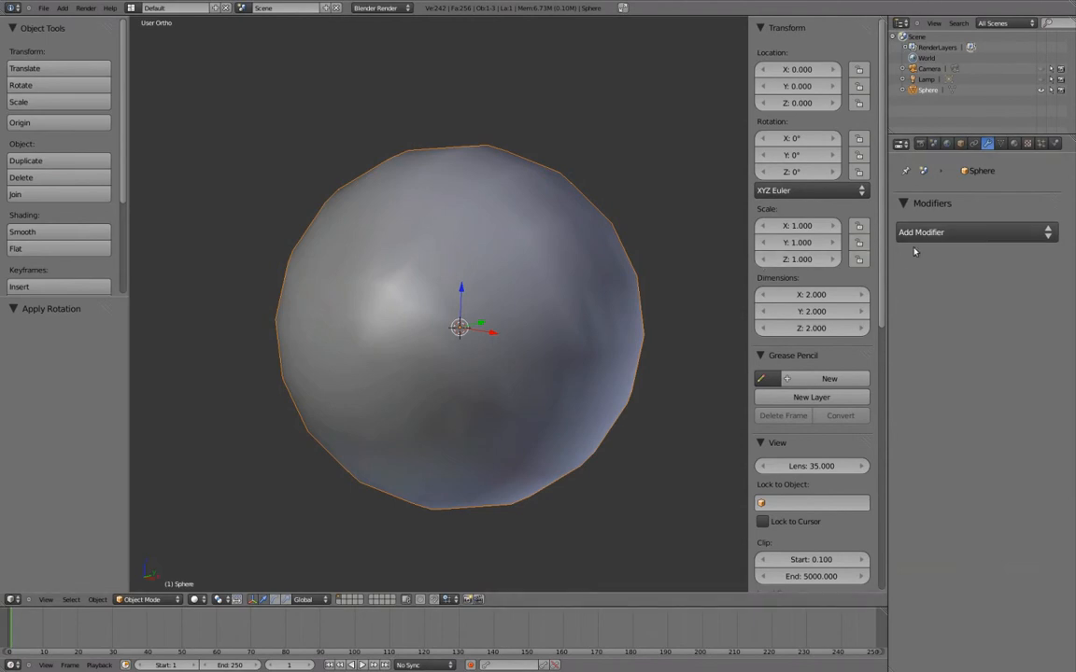
left_click(948, 233)
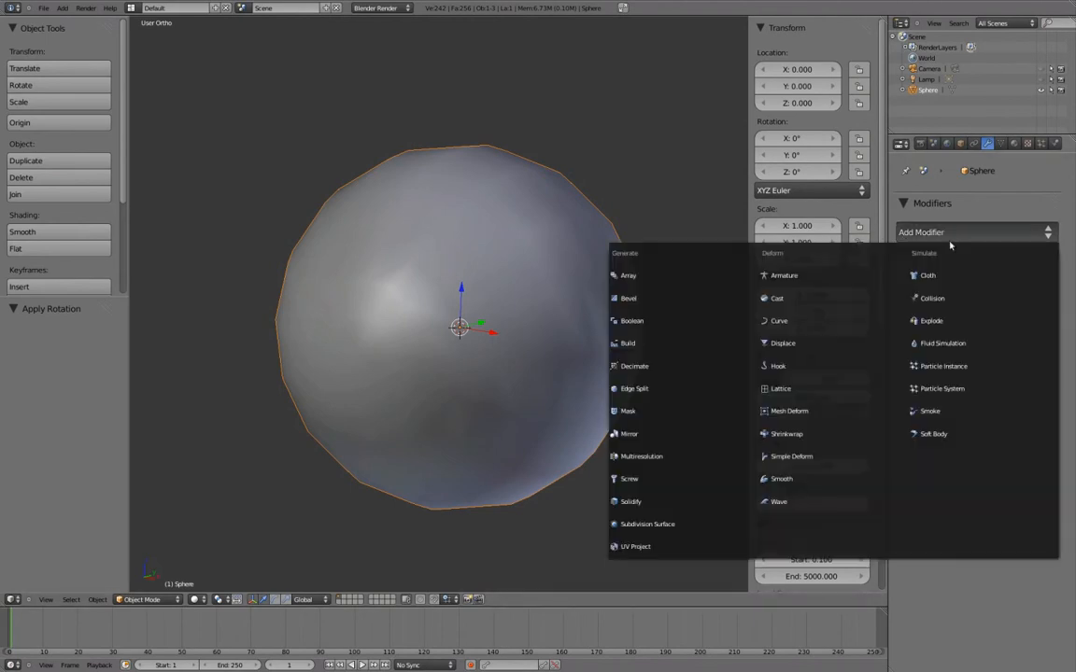
left_click(678, 528)
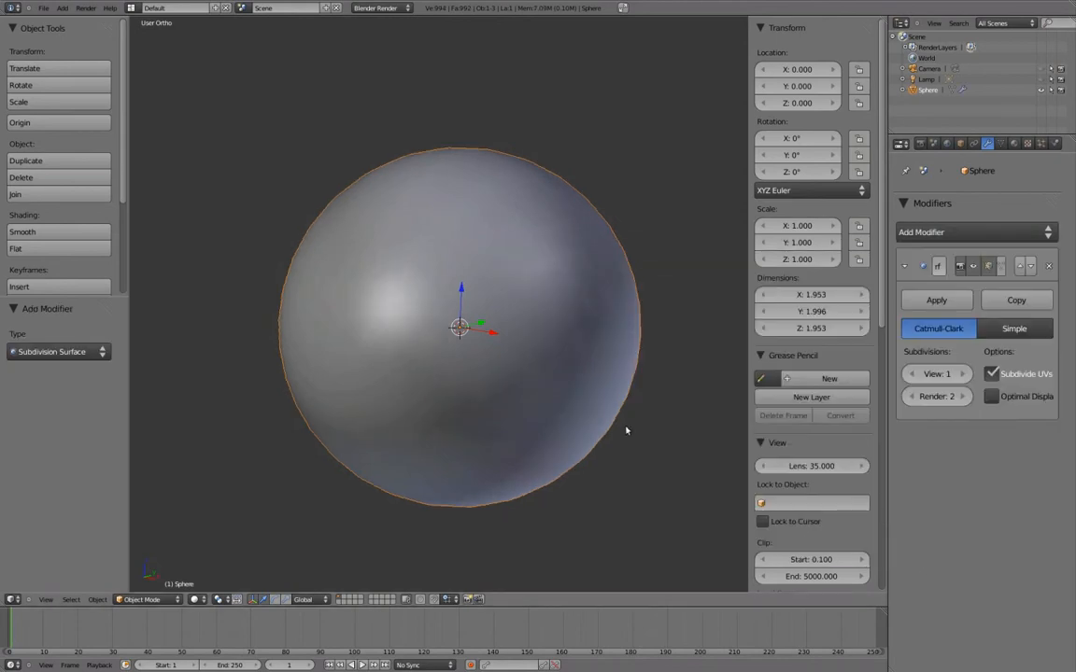
- Switch the sphere to wireframe display and enable Optimal Display in its Subdivision Surface modifier
scroll(600, 396, "down", 4)
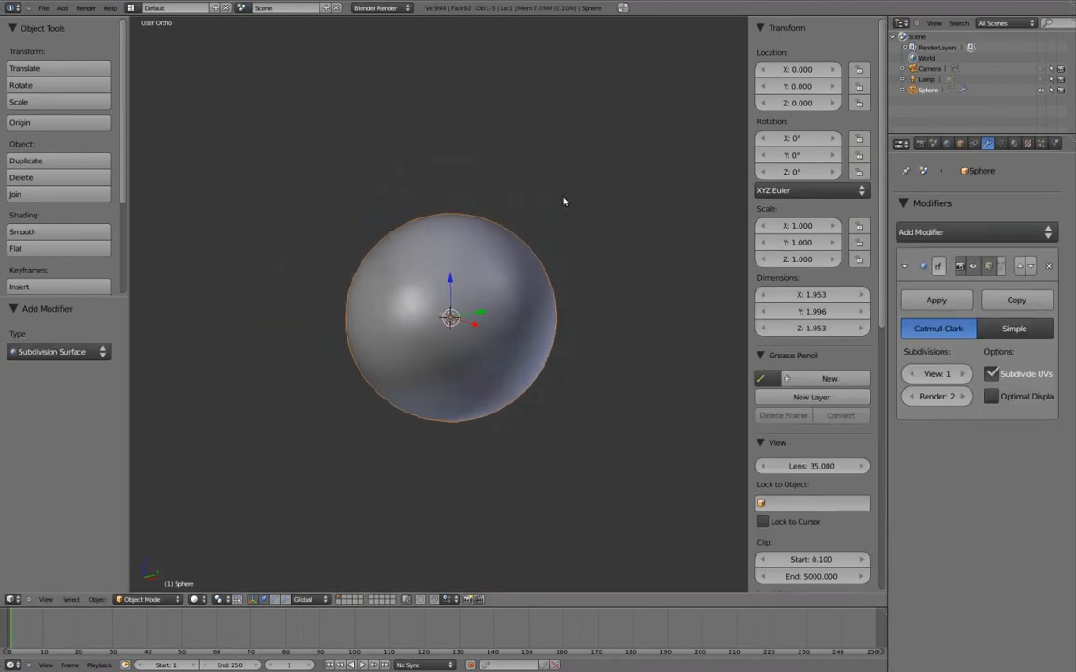
key("z")
scroll(482, 315, "up", 2)
middle_click_drag(482, 314, 471, 292, "shift")
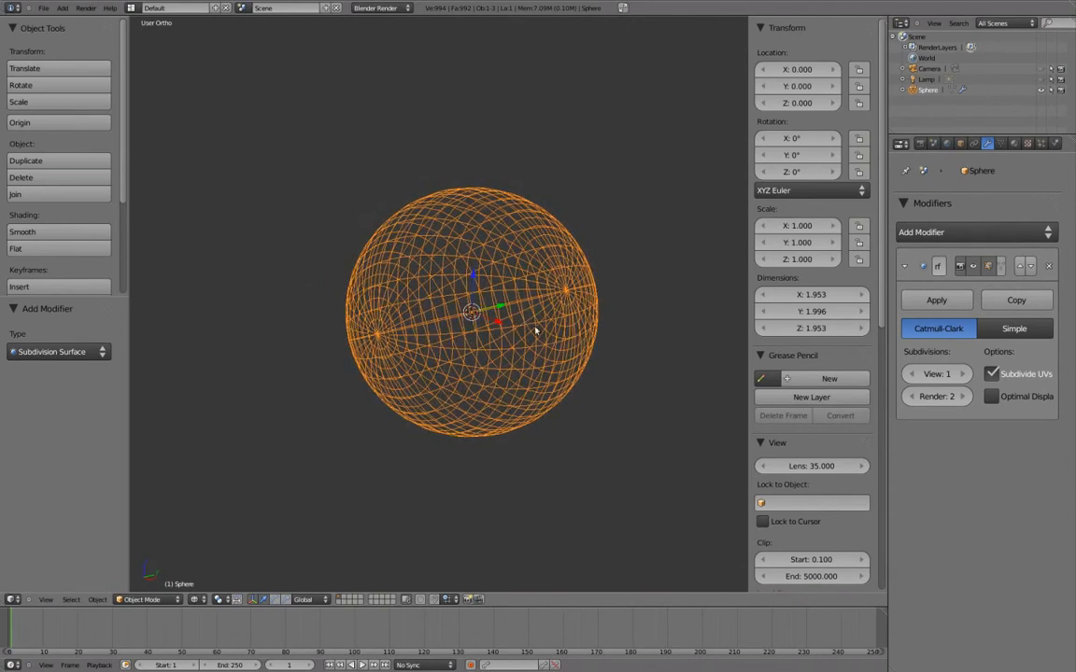
left_click(991, 397)
middle_click_drag(425, 280, 640, 308)
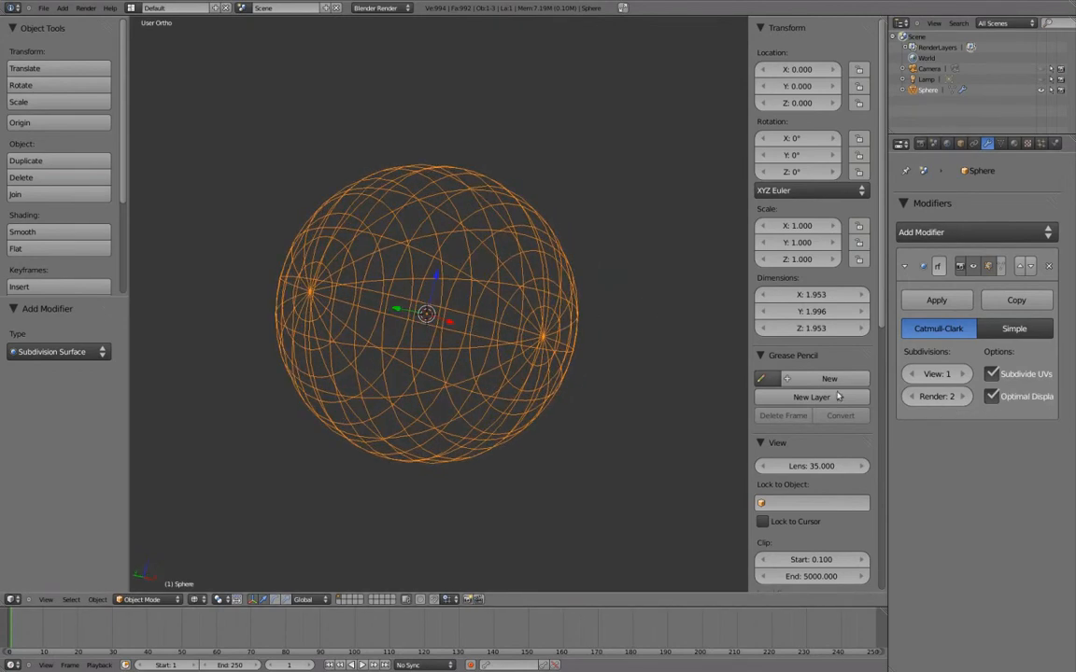
- Compare the sphere's wireframe with Optimal Display off and on, leaving the option enabled
left_click(991, 397)
scroll(607, 360, "up", 1)
mouse_move(606, 360)
middle_mouse_down()
mouse_move(425, 325)
mouse_move(556, 230)
mouse_move(526, 283)
mouse_move(466, 332)
mouse_move(503, 339)
mouse_move(611, 316)
mouse_move(554, 277)
middle_mouse_up()
left_click(992, 397)
- Enter Edit Mode in wireframe and apply the Subdivision Surface modifier to the editing cage
key("z")
key("Tab")
key("z")
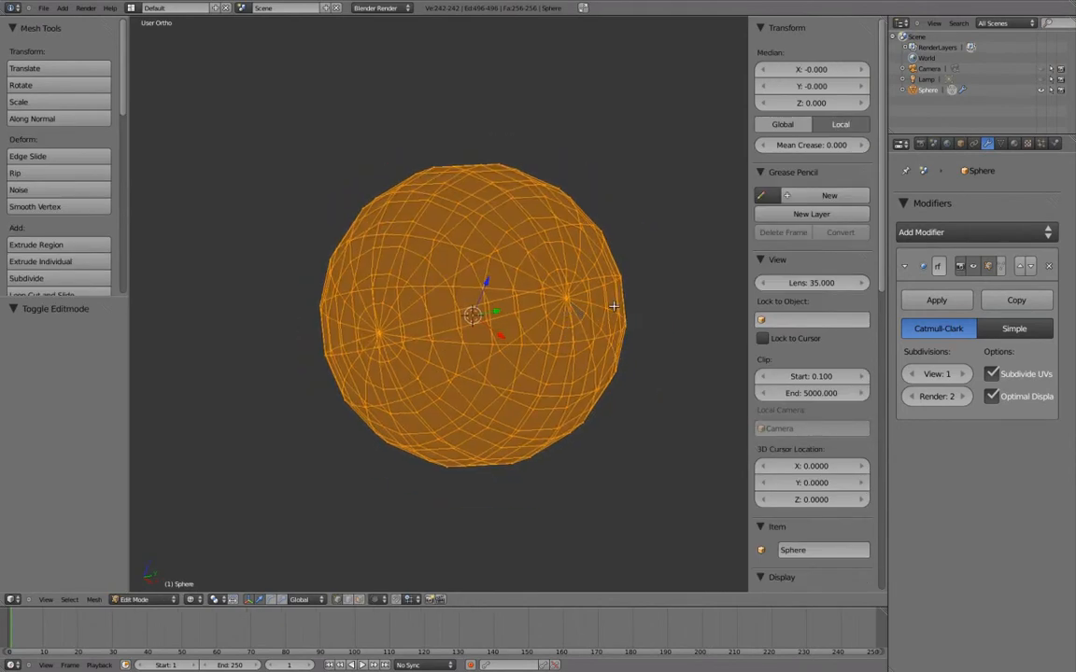
left_click(1001, 271)
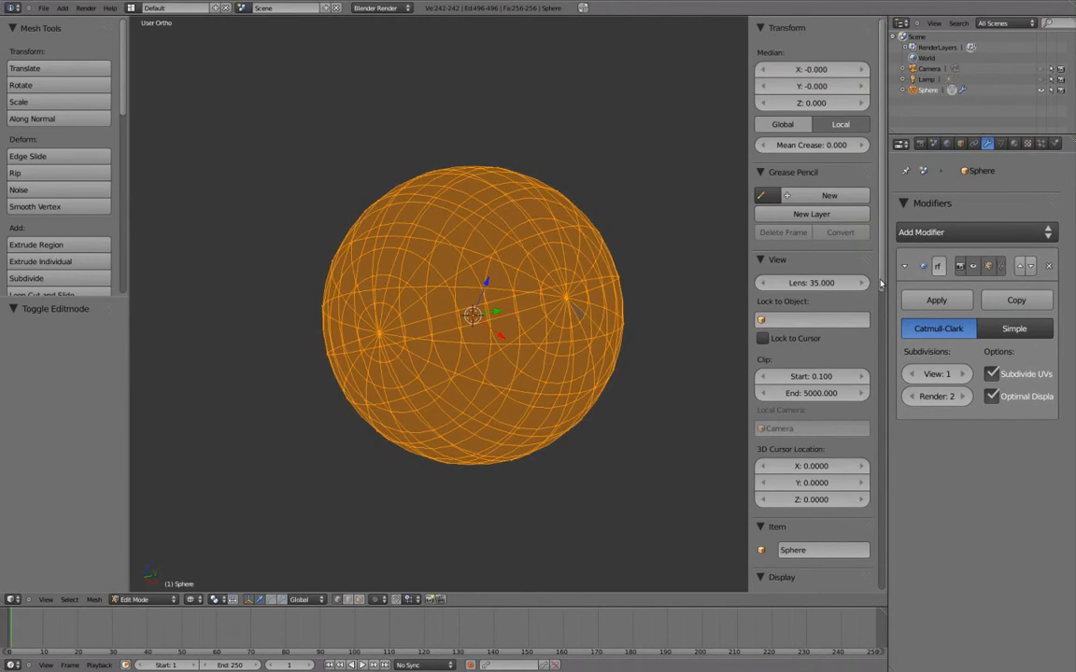
- Widen the properties editor and narrow both the tool shelf and the 3D view's properties region, with the sphere solid in Object Mode
left_click_drag(888, 277, 843, 273)
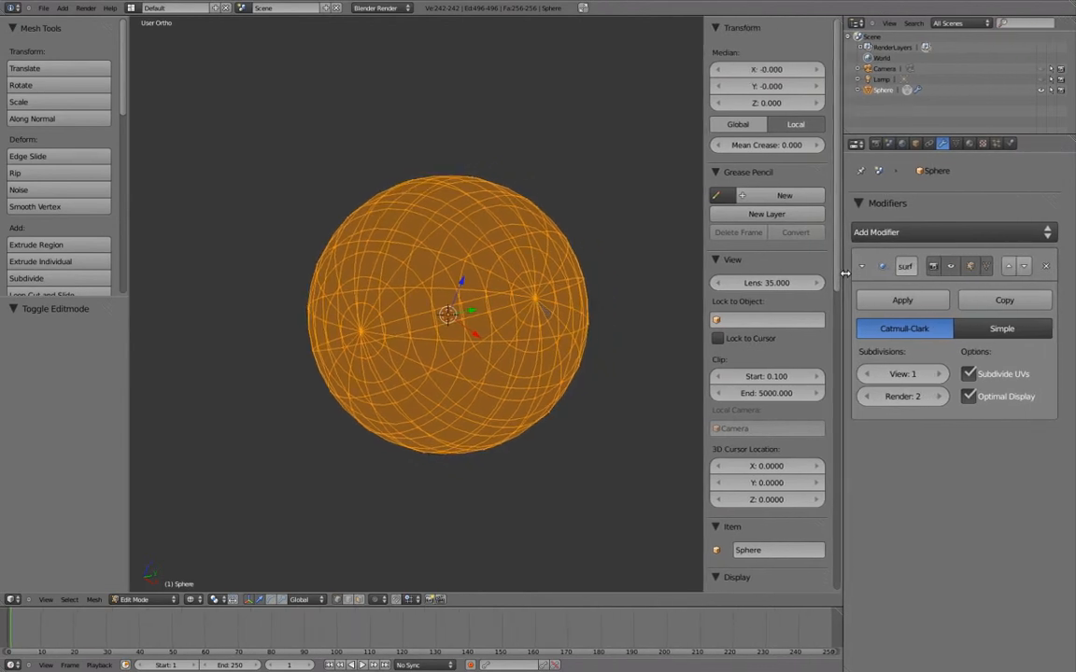
middle_click_drag(958, 313, 950, 306, "ctrl")
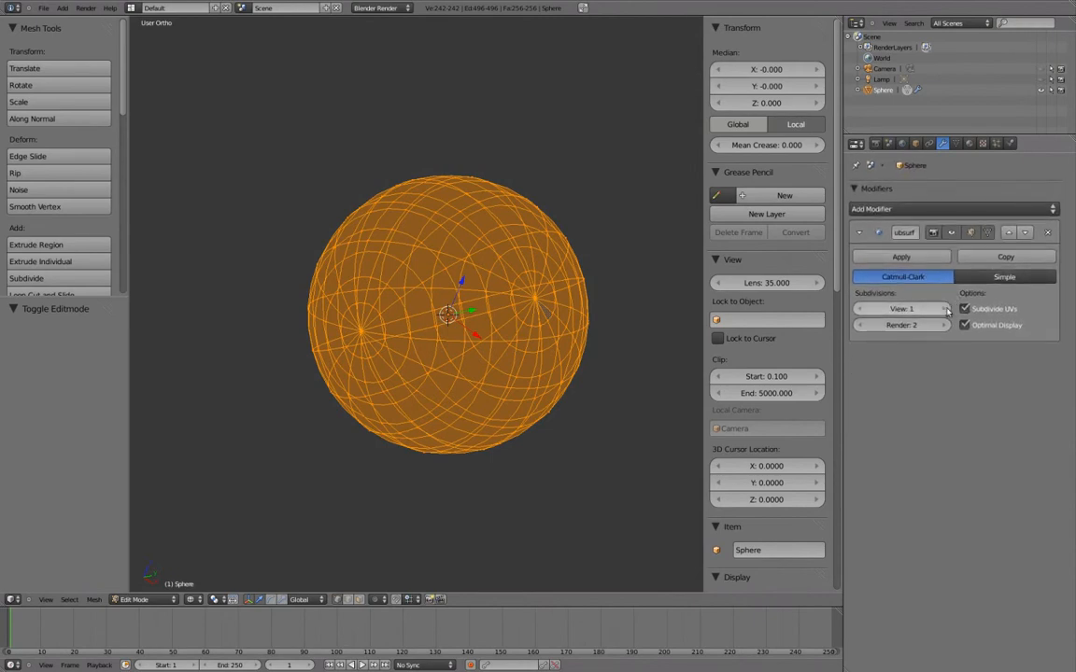
key("z")
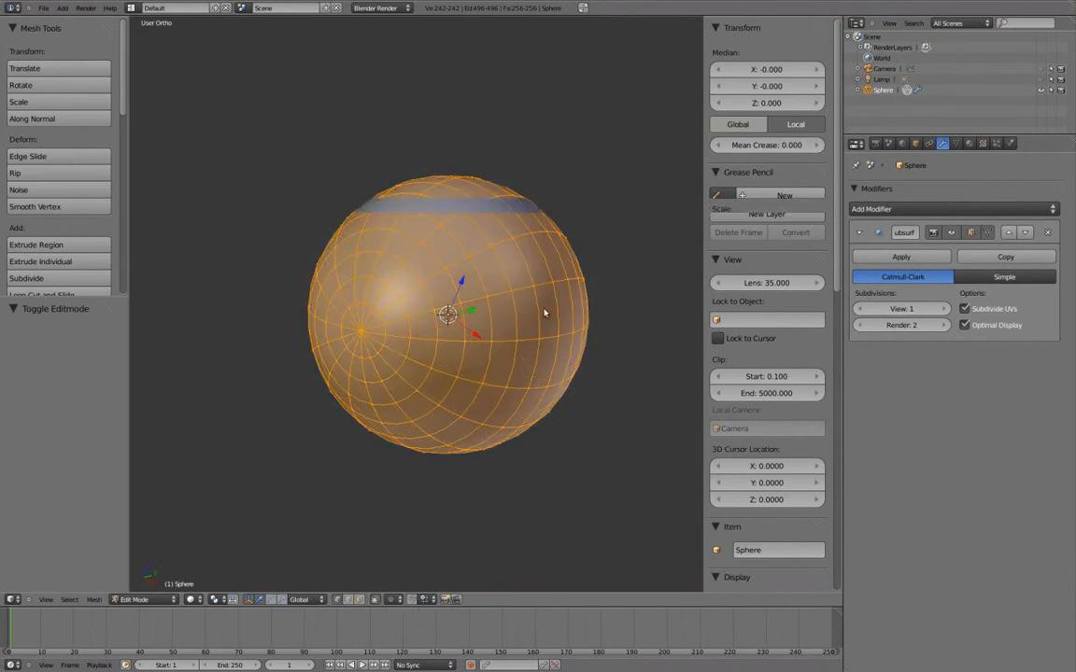
key("Tab")
middle_click_drag(510, 309, 559, 319)
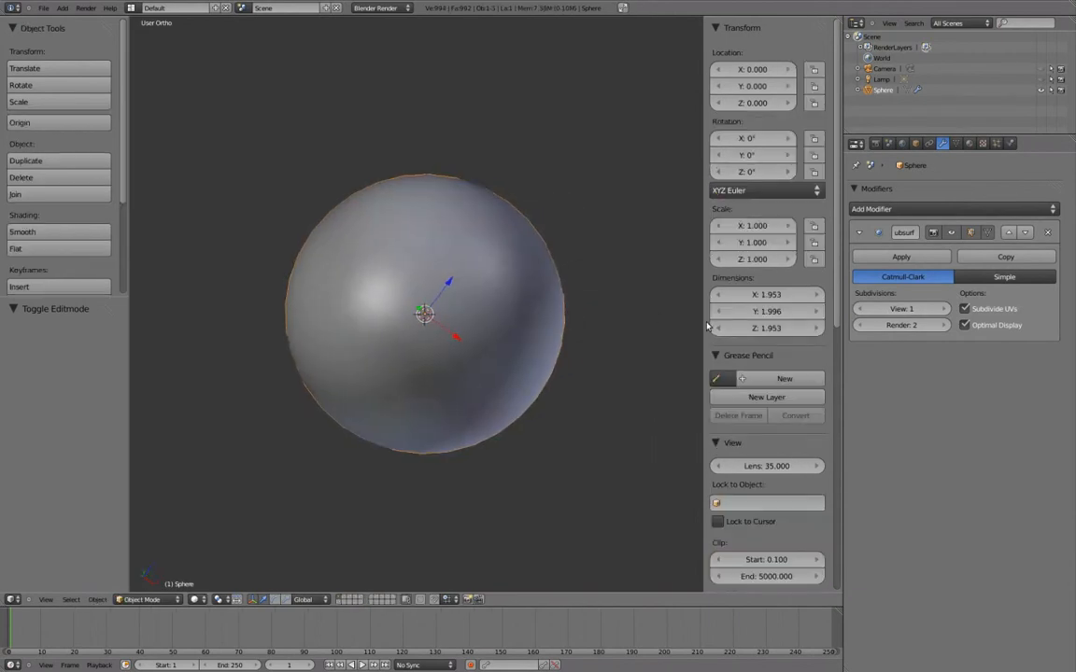
left_click_drag(705, 320, 744, 320)
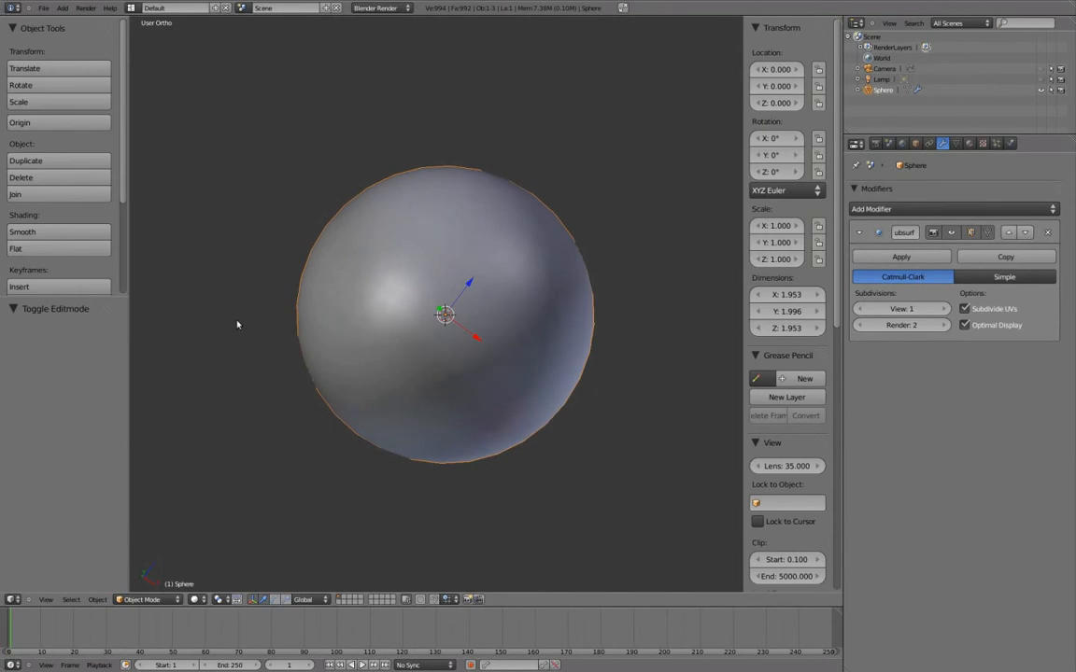
left_click_drag(125, 307, 91, 307)
mouse_move(490, 290)
middle_mouse_down()
mouse_move(592, 270)
mouse_move(567, 295)
middle_mouse_up()
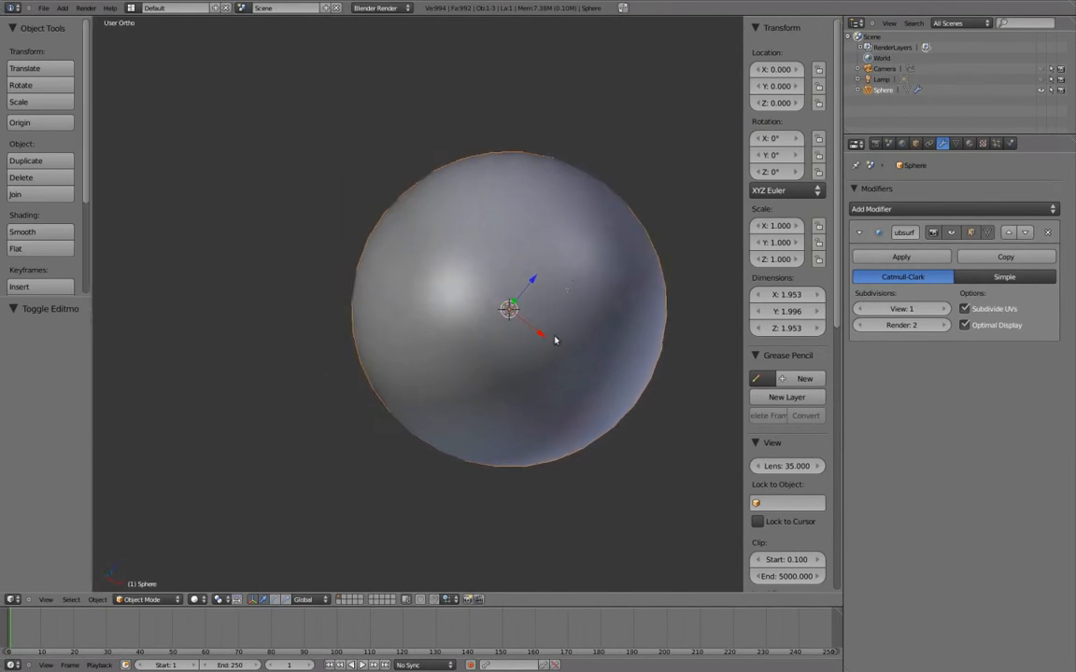
- Show the sphere's mesh in wireframe Edit Mode from the right view and deselect all its vertices
key("z")
middle_click_drag(447, 368, 451, 328)
key("Tab")
scroll(412, 341, "up", 1)
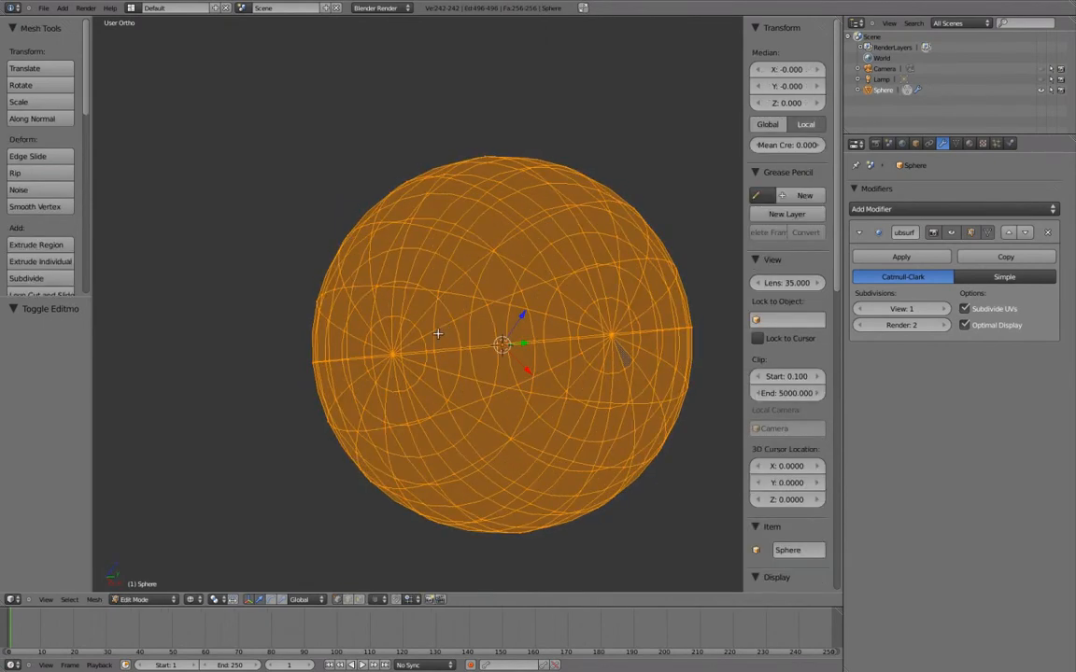
key("KP_3")
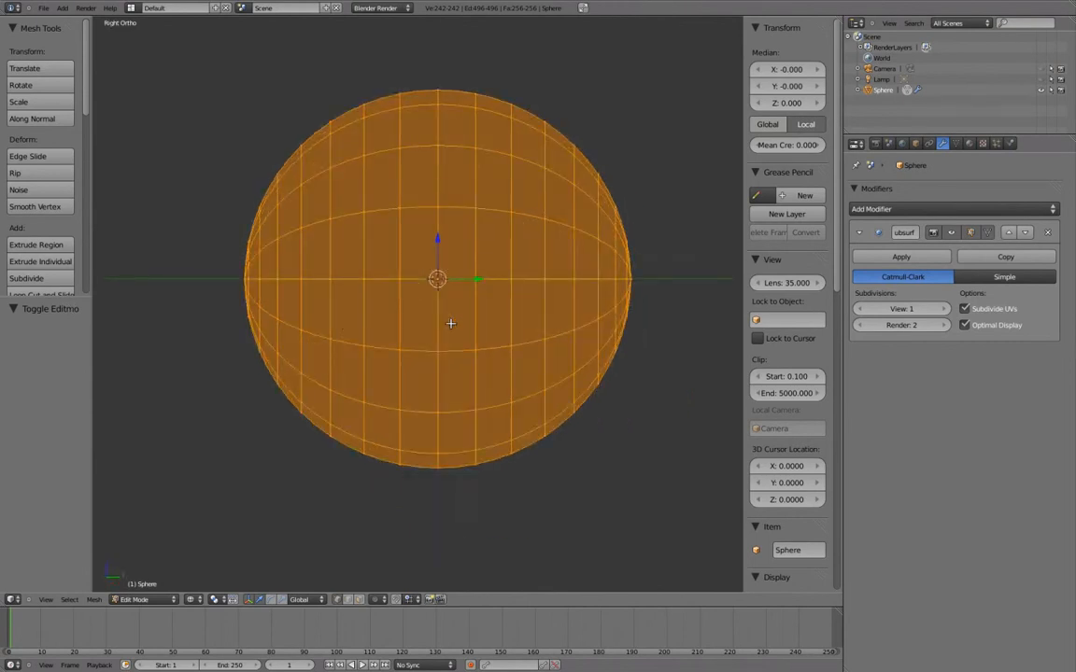
middle_click_drag(449, 318, 493, 388, "shift")
key("a")
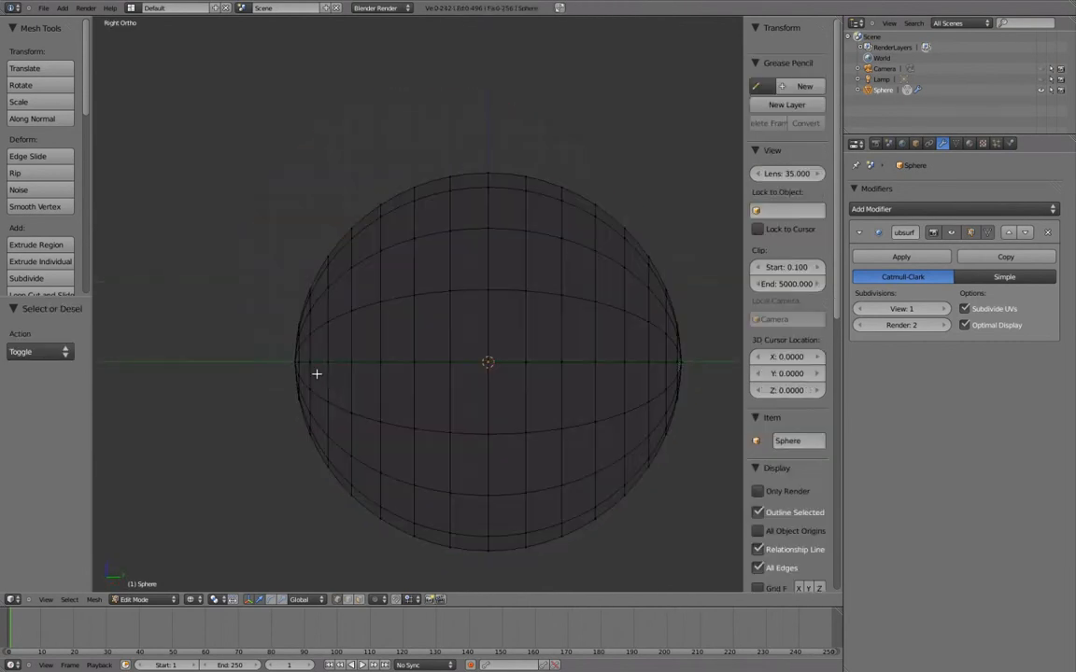
- Box-select the vertex rings around the sphere's front pole and remove the outermost ring from the selection in solid display
key("b")
left_click_drag(265, 244, 332, 504)
scroll(402, 392, "down", 1)
mouse_move(402, 391)
middle_mouse_down()
mouse_move(522, 342)
mouse_move(442, 308)
middle_mouse_up()
key("z")
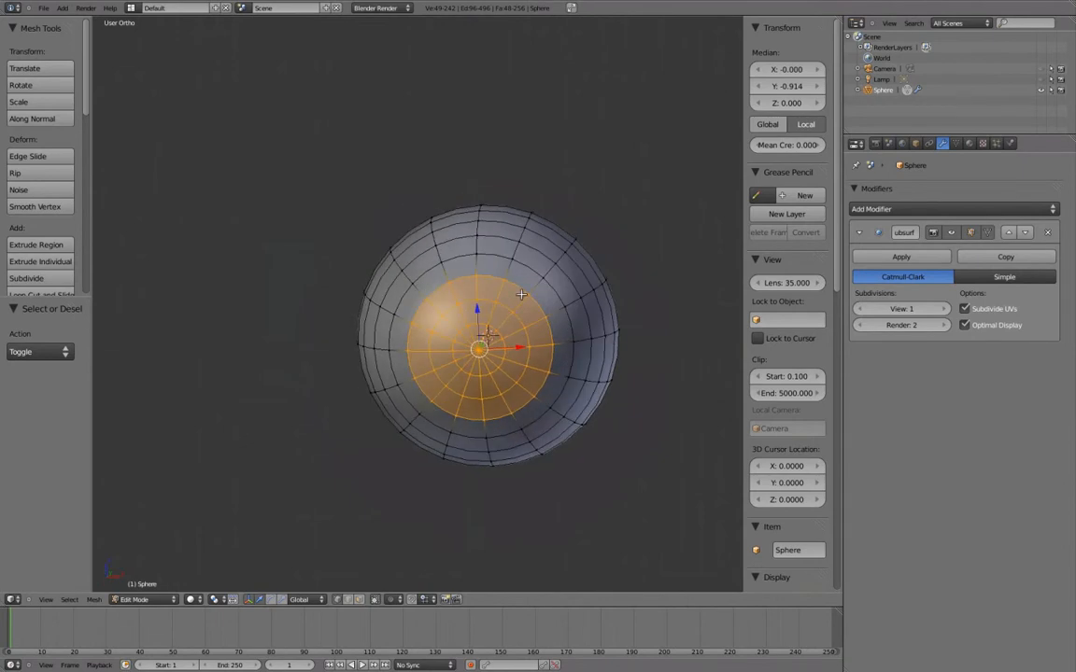
left_click(469, 261, "alt+shift")
middle_click_drag(469, 262, 640, 298)
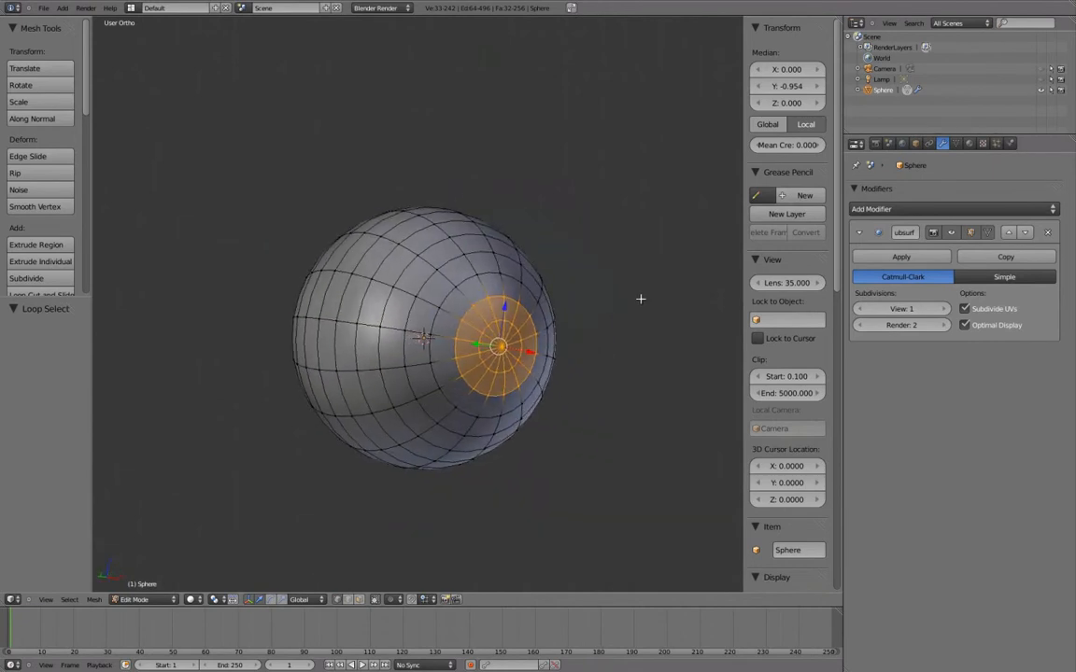
- Hide the 3D manipulator, deselect the front pole vertices and return to Object Mode
left_click(252, 600)
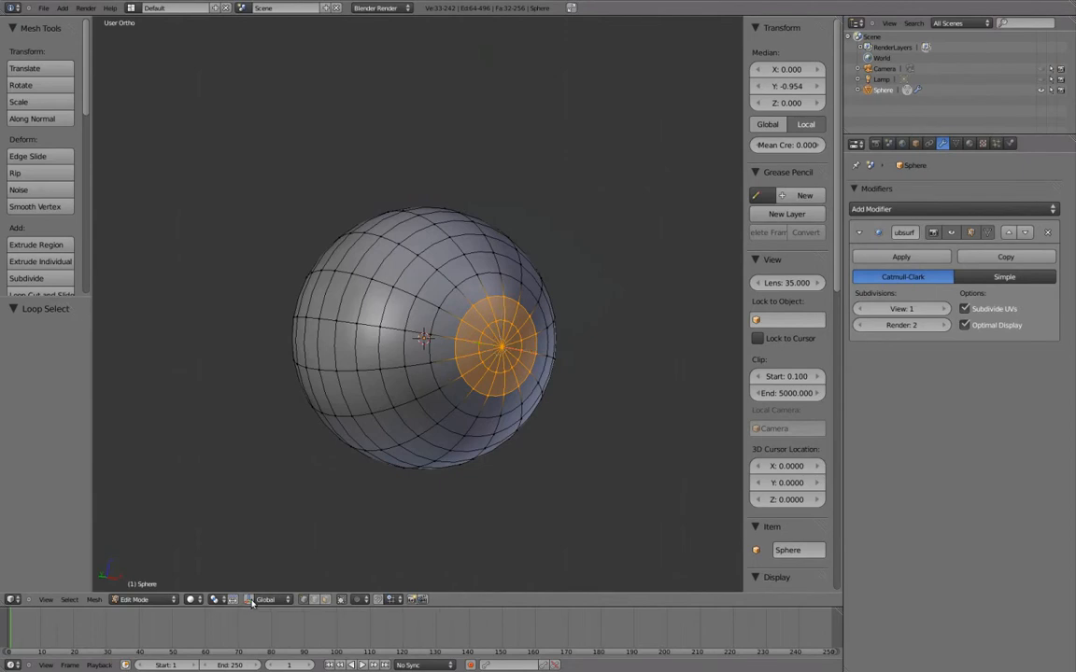
middle_click_drag(455, 318, 522, 346)
middle_click_drag(600, 425, 555, 325)
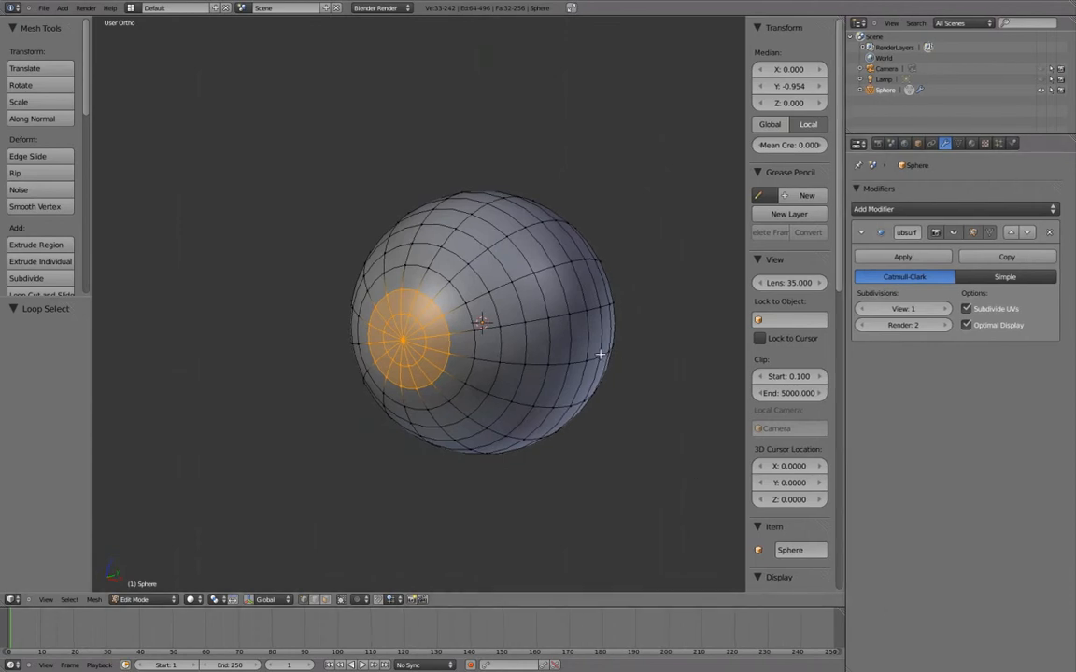
key("a")
key("Tab")
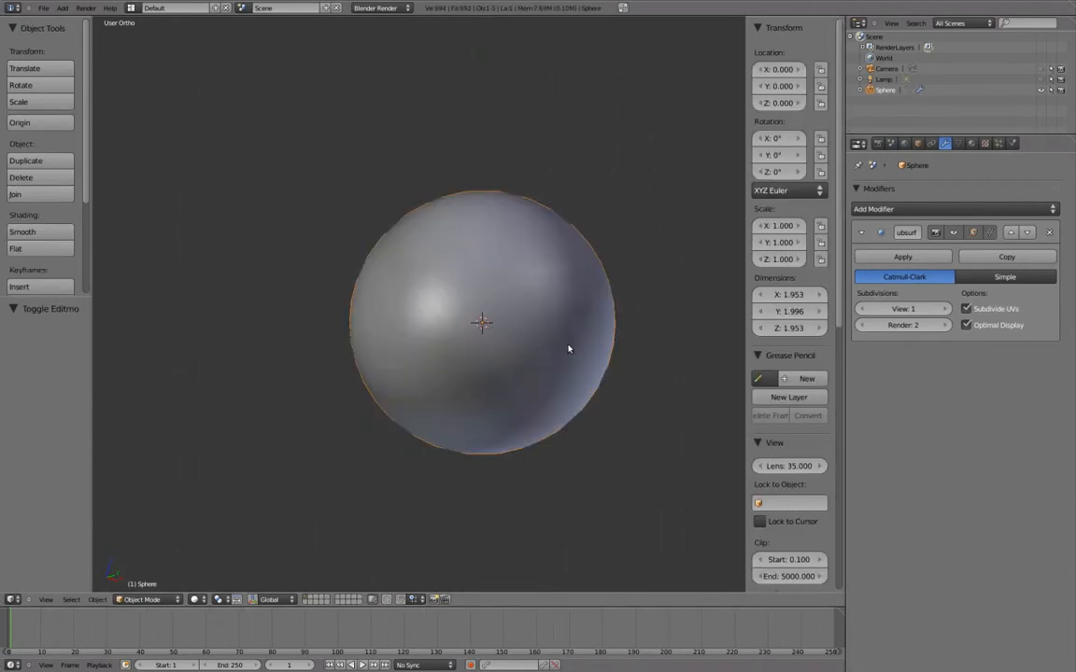
- Duplicate the sphere in place, working in wireframe from the right view
key("KP_3")
key("z")
middle_click_drag(588, 287, 589, 307, "shift")
key("shift+d")
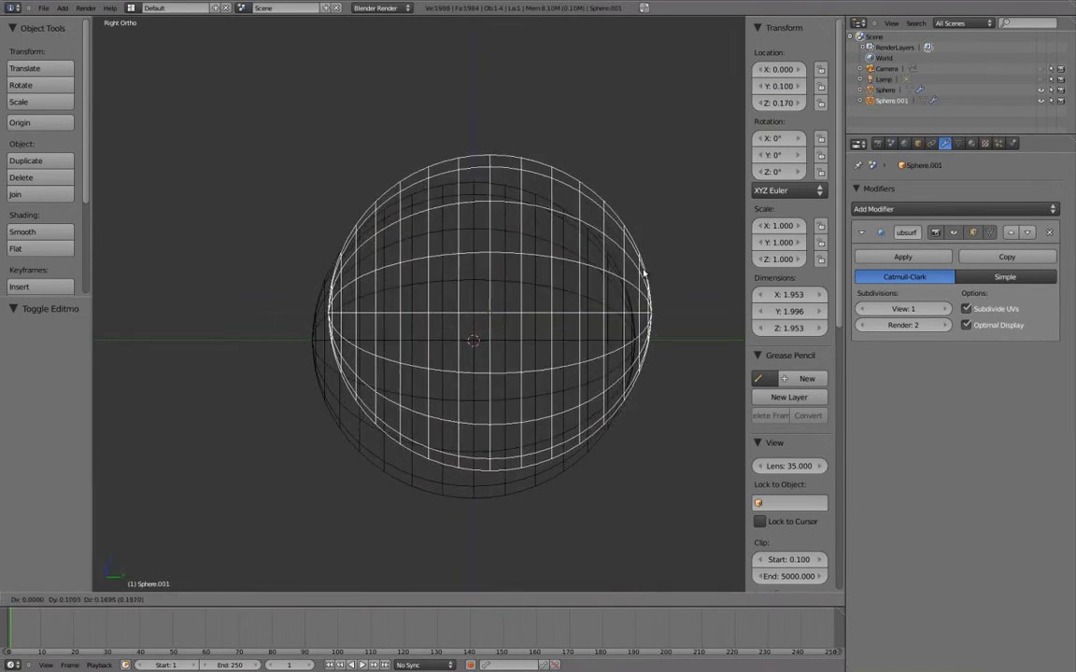
right_click(642, 270)
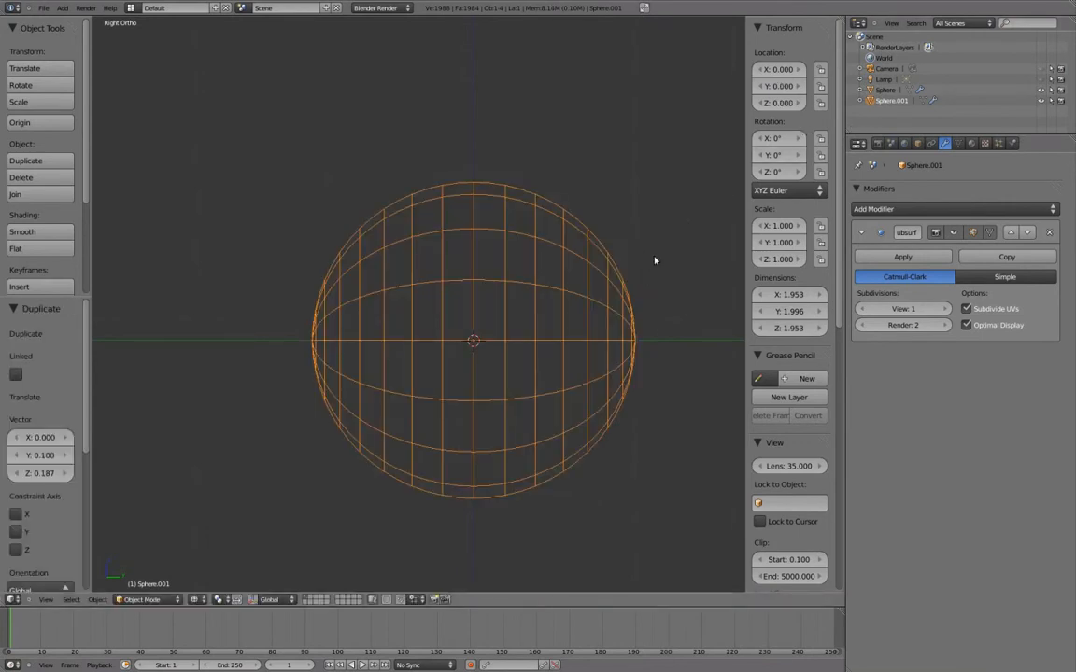
- Scale the duplicate sphere's entire mesh by about 1.01 in Edit Mode and return to Object Mode
key("Tab")
key("a")
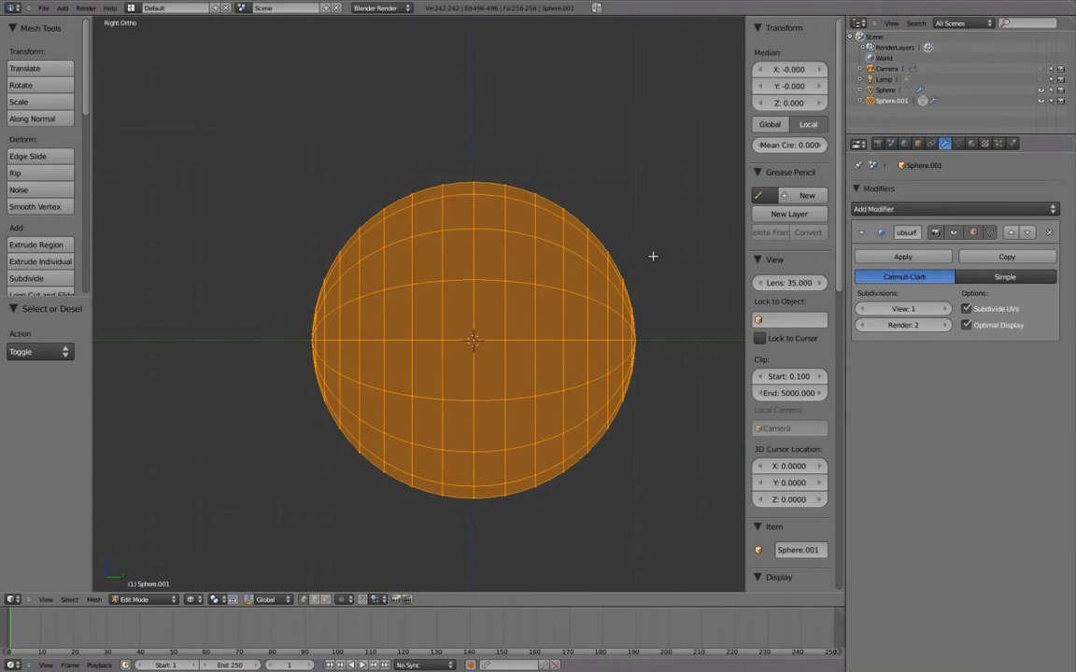
key("s")
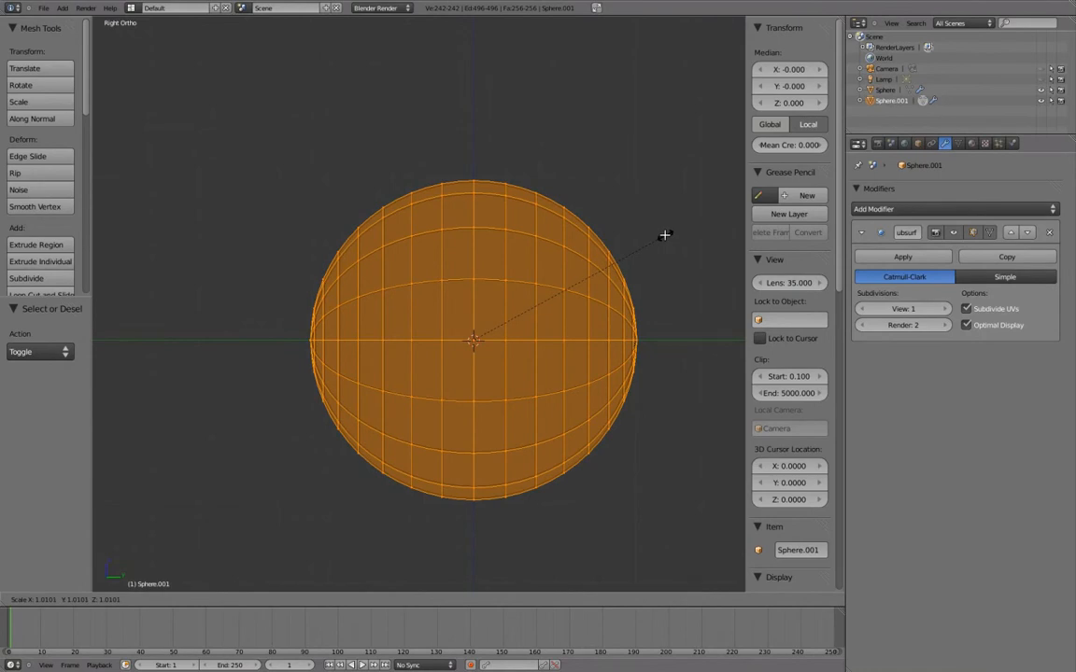
left_click(664, 234)
scroll(648, 240, "up", 3)
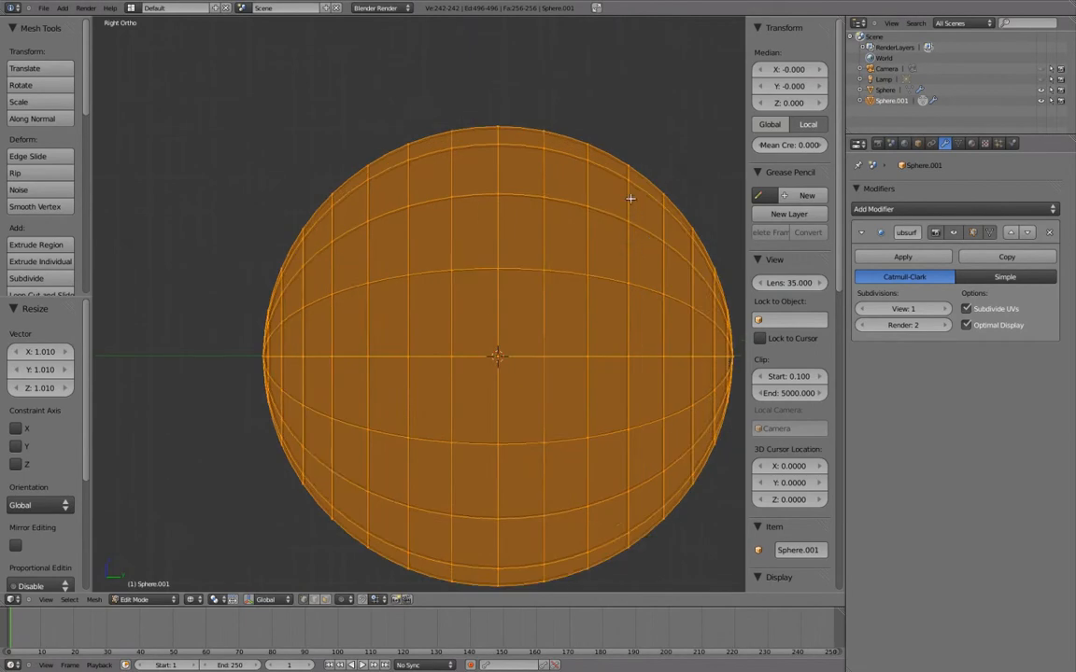
scroll(579, 356, "up", 2)
key("Tab")
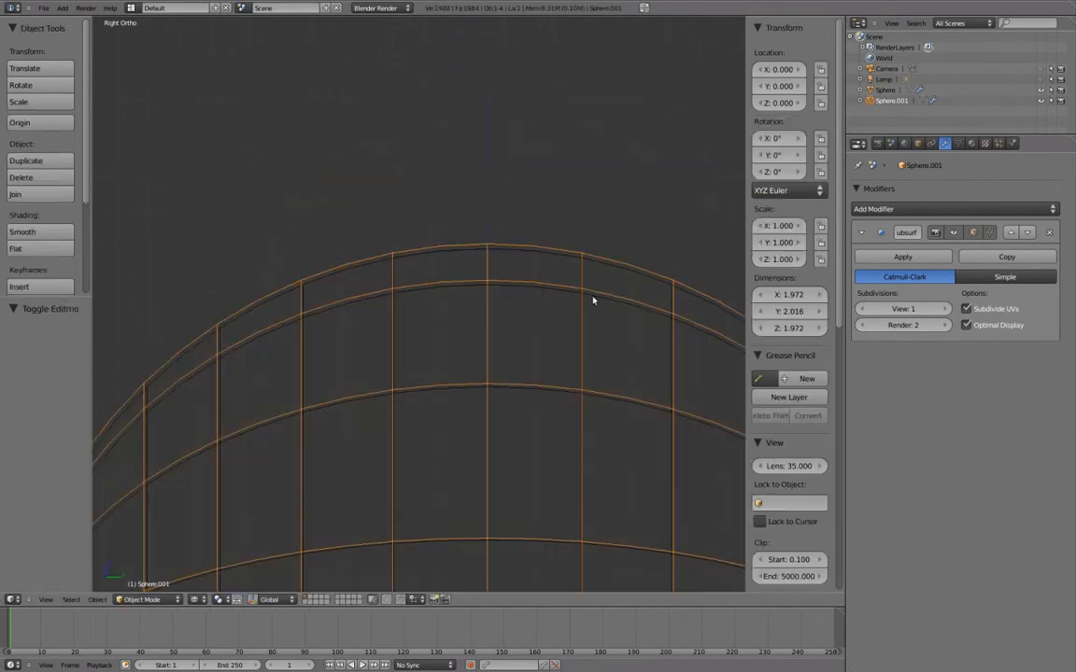
middle_click_drag(606, 282, 569, 301, "shift")
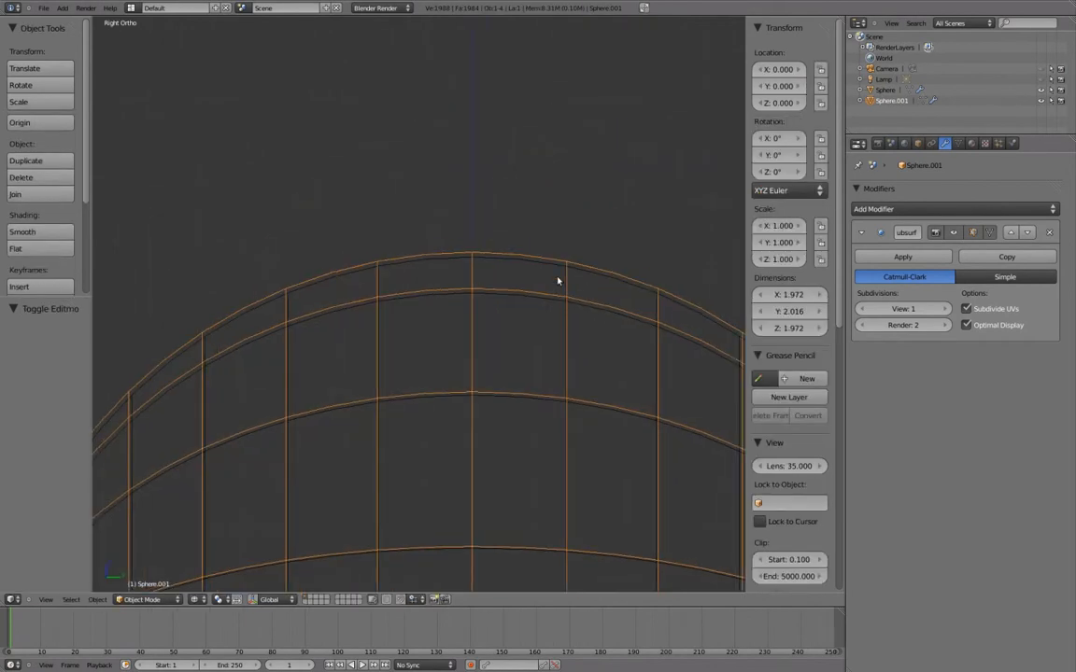
- Examine the two nested spheres in wireframe from an angled view and the right view, and widen the 3D viewport
scroll(574, 258, "down", 2)
middle_click_drag(576, 257, 679, 280)
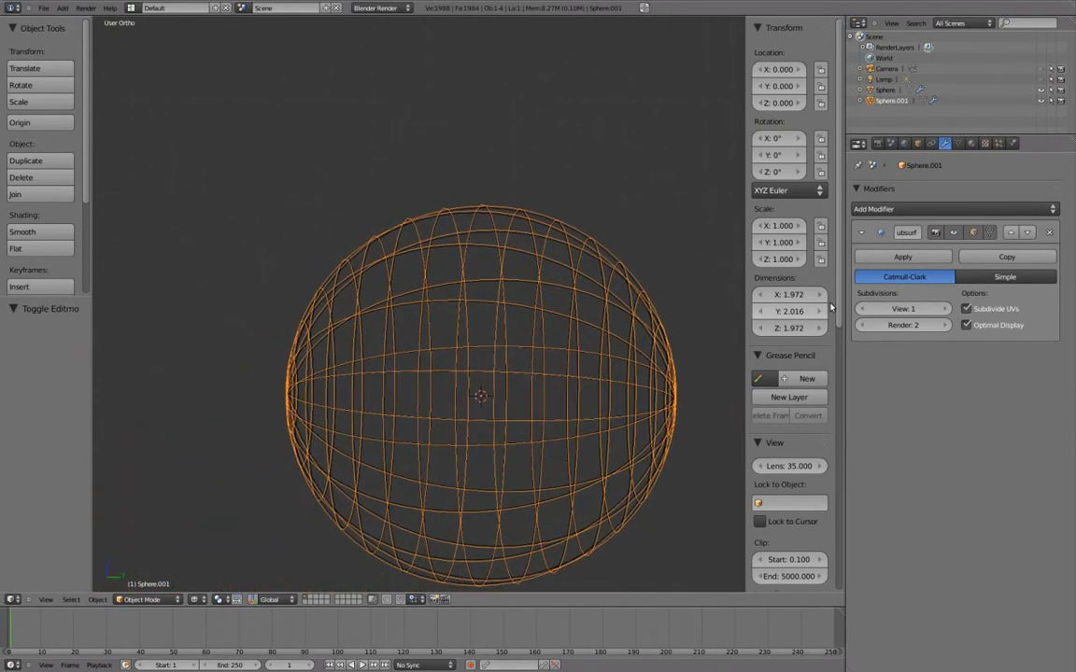
left_click_drag(845, 305, 907, 305)
middle_click_drag(668, 288, 605, 348, "shift")
scroll(504, 307, "up", 4)
middle_click_drag(499, 337, 509, 332)
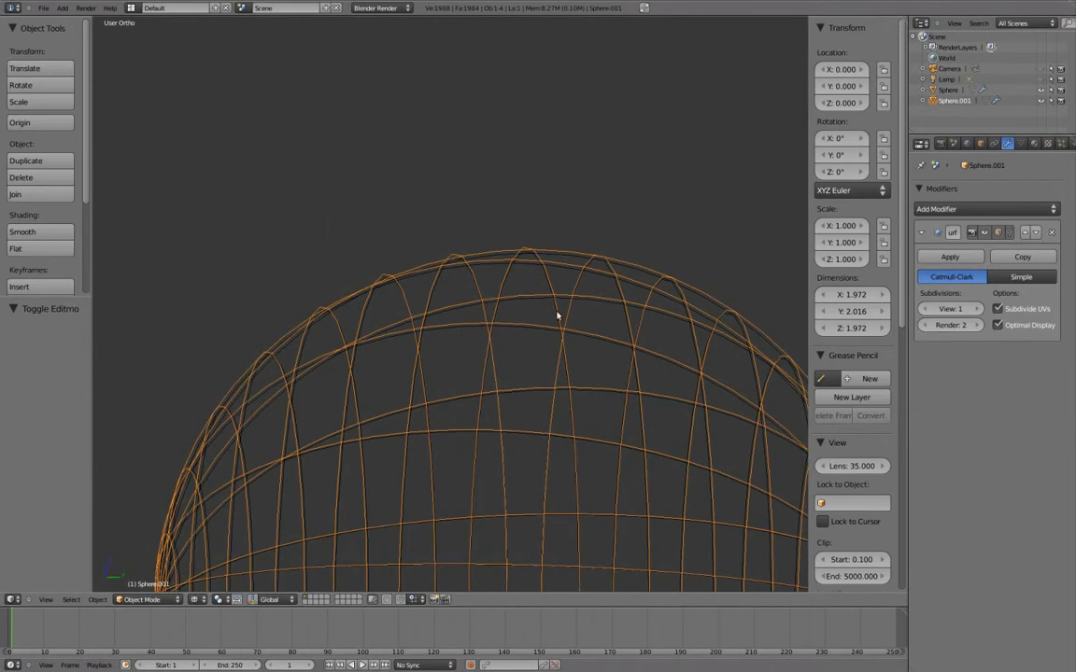
key("KP_3")
scroll(565, 312, "down", 4)
middle_click_drag(565, 310, 579, 199, "shift")
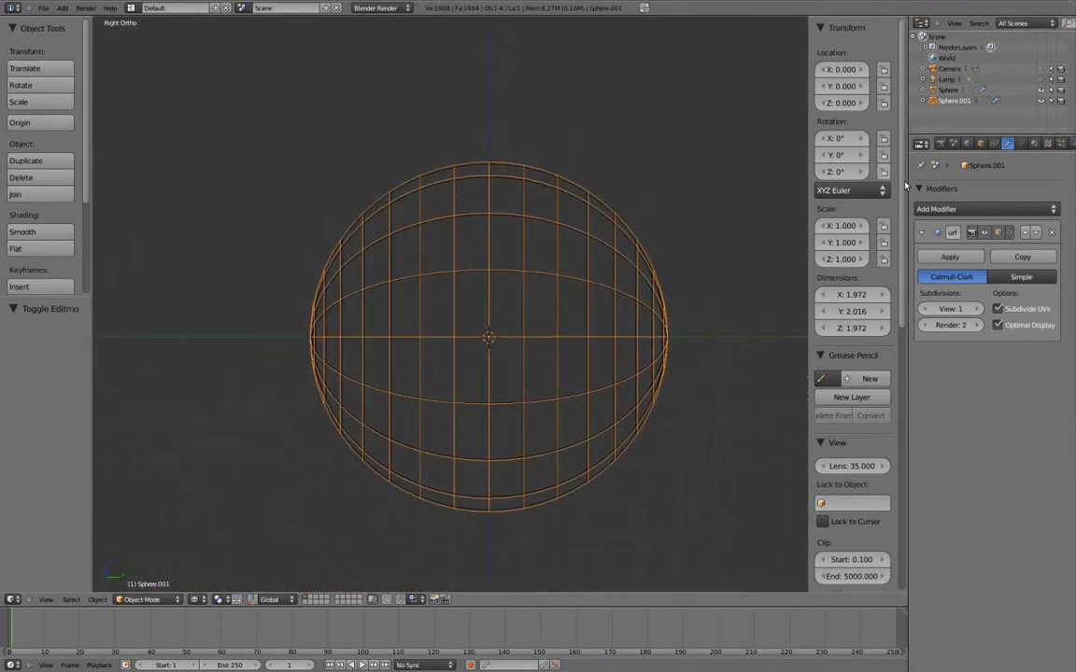
- Rename the outer duplicate sphere as GEO-cornea in its object properties
left_click_drag(909, 189, 892, 173)
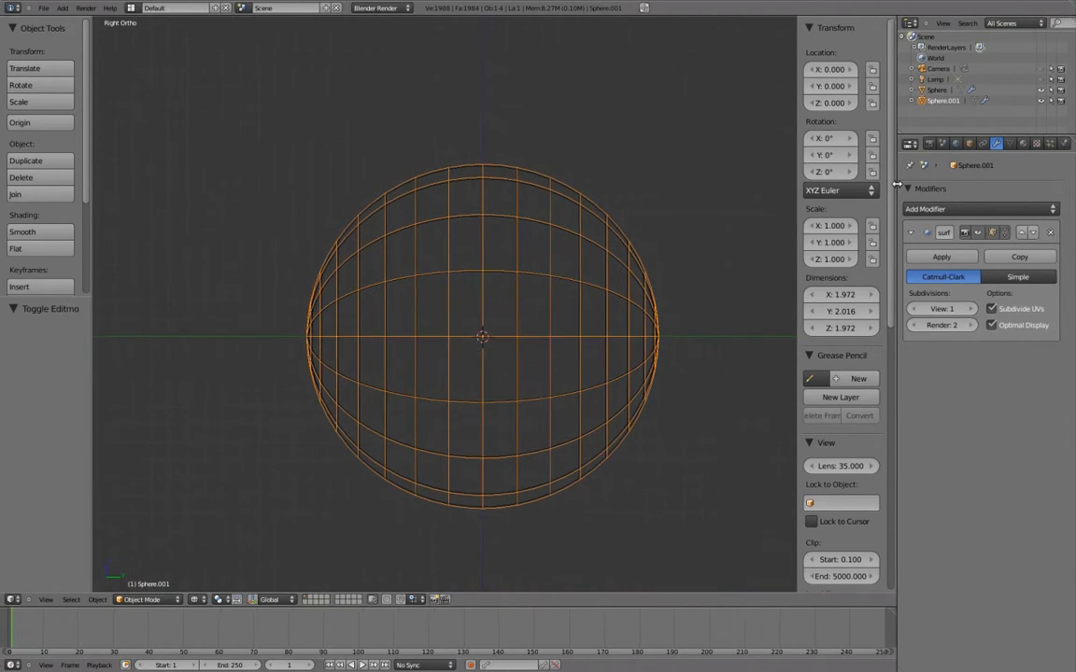
left_click(965, 145)
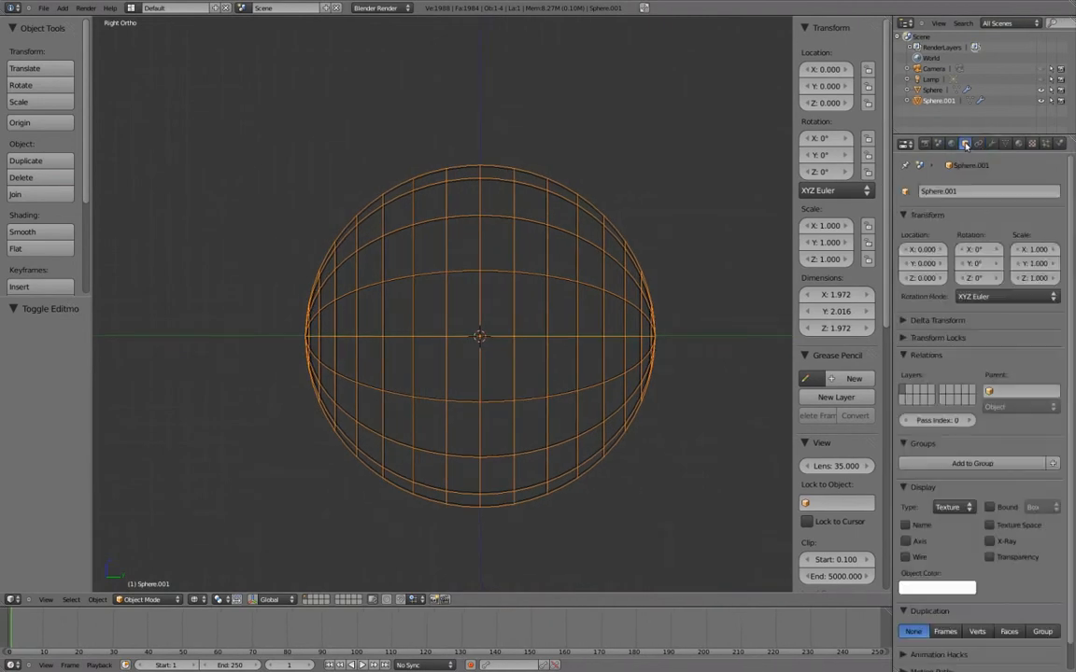
left_click(962, 191)
type("Gl")
key("Return")
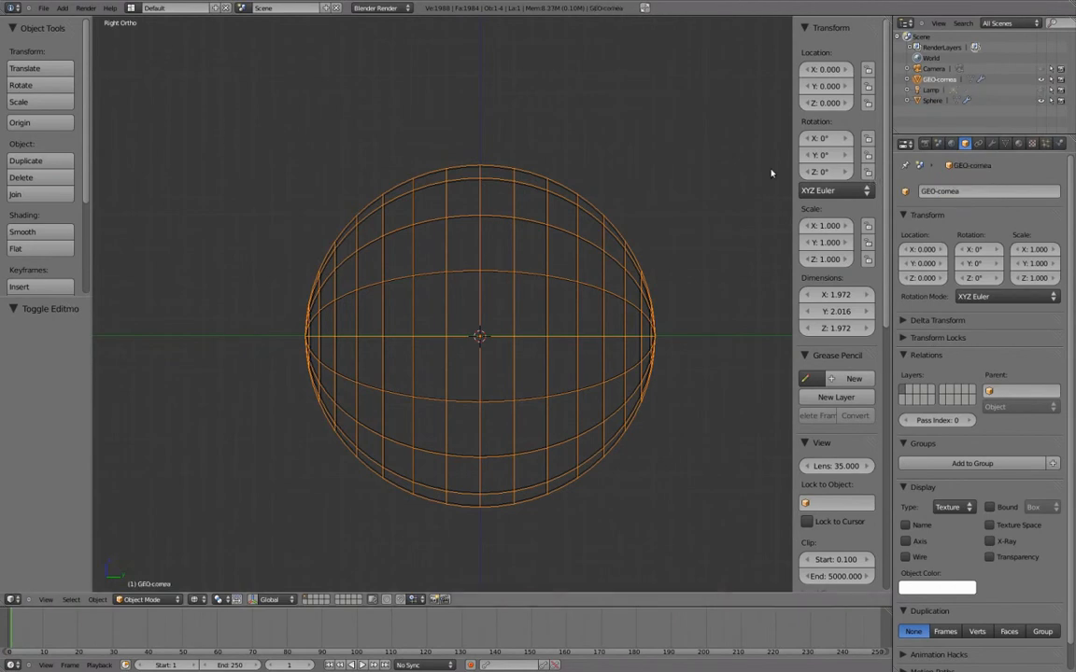
- Select the inner sphere and rename it as GEO-eyeball
right_click(588, 221)
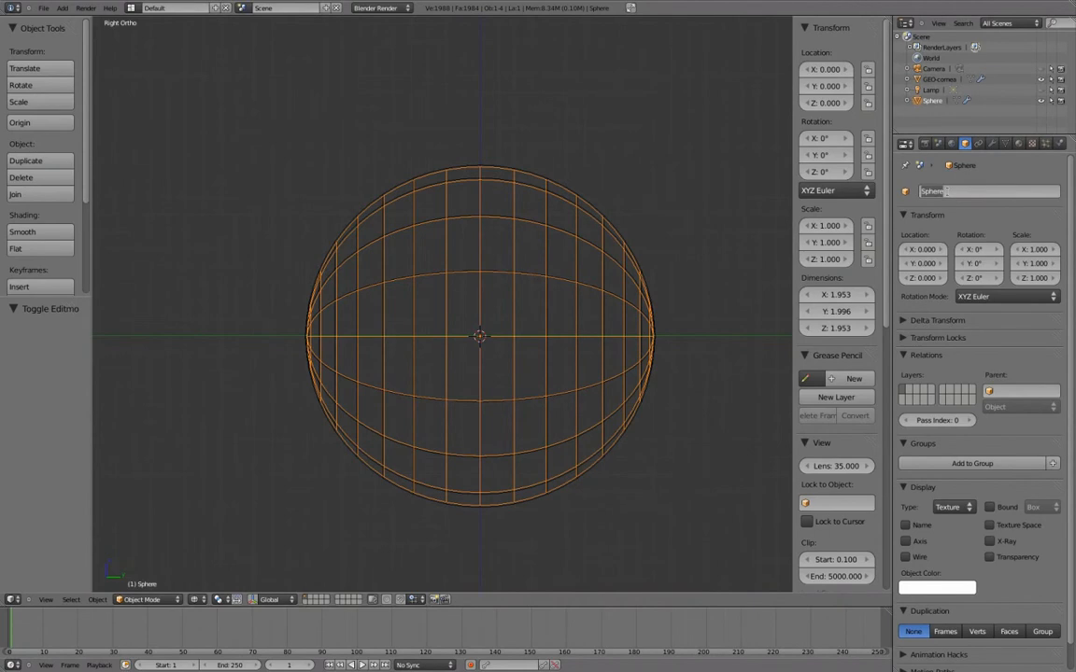
type("GEO-eyeball")
key("Return")
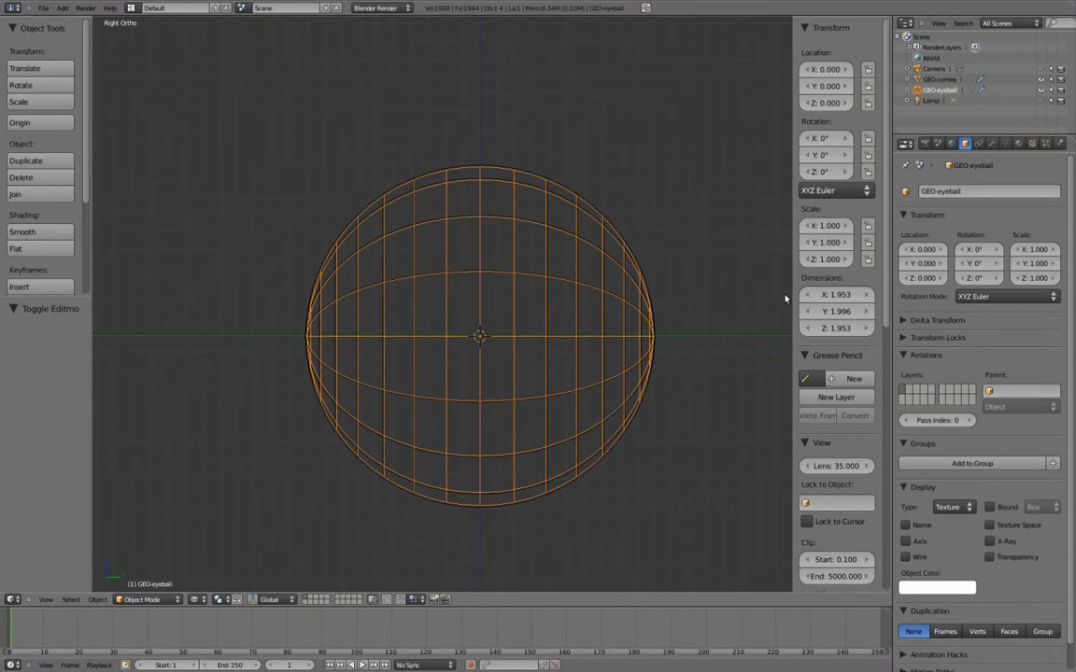
- Hide GEO-cornea, select GEO-eyeball and enter Edit Mode on it in solid display
right_click(616, 222)
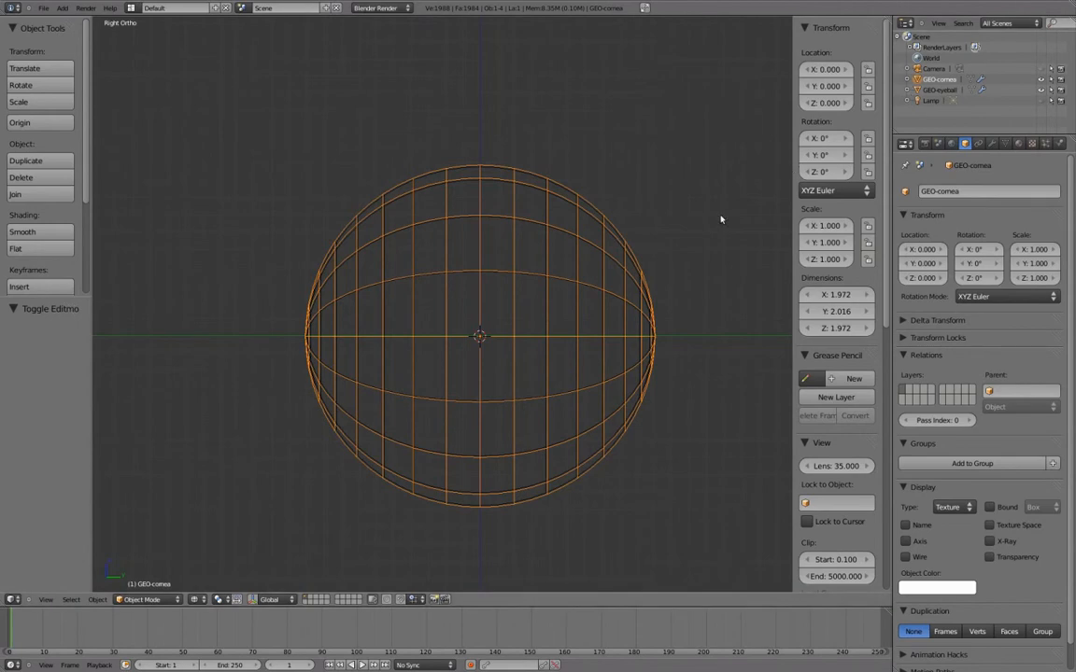
key("a")
right_click(614, 237)
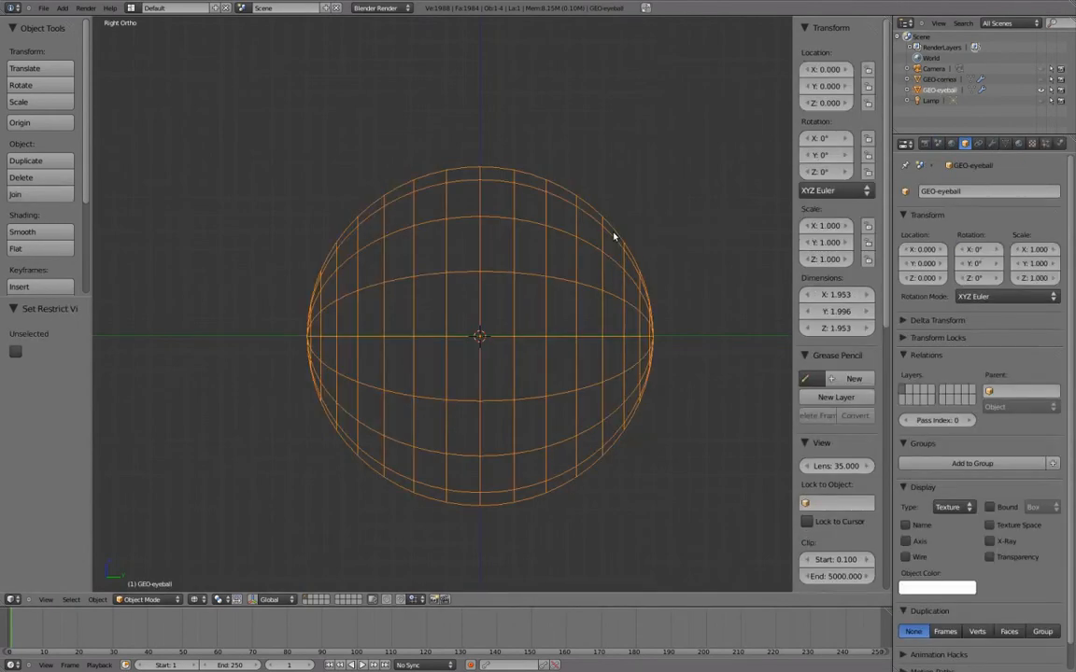
mouse_move(600, 270)
middle_mouse_down()
mouse_move(540, 298)
mouse_move(311, 283)
mouse_move(571, 319)
mouse_move(619, 268)
mouse_move(622, 281)
mouse_move(590, 306)
mouse_move(495, 319)
mouse_move(524, 312)
mouse_move(491, 338)
middle_mouse_up()
key("z")
key("Tab")
scroll(478, 334, "up", 2)
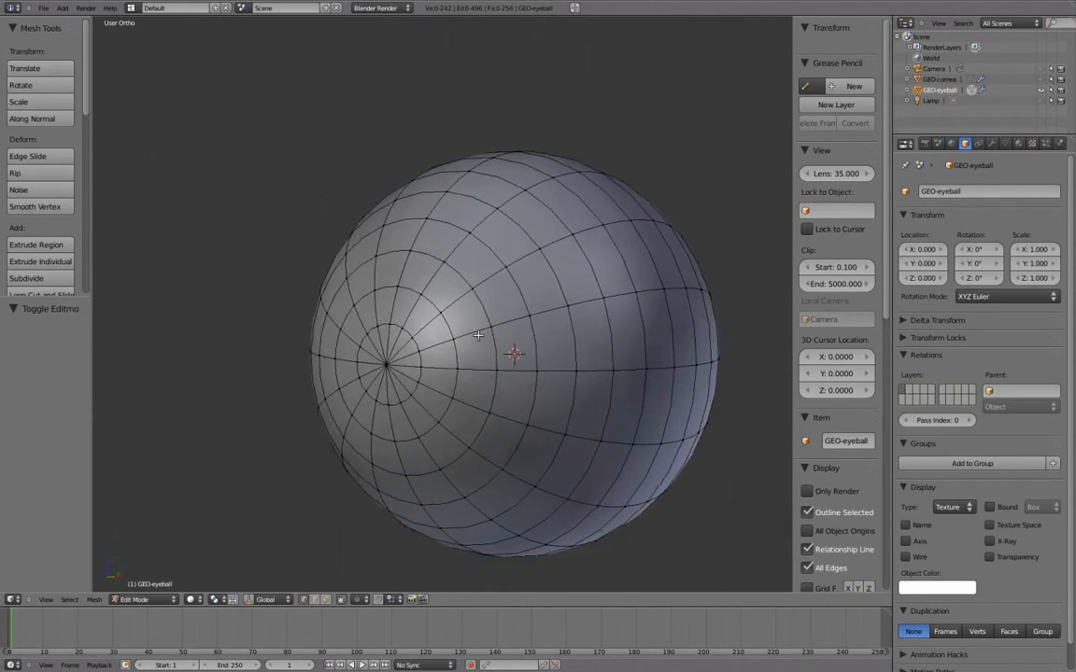
- Box-select the eyeball's front pole and its two nearest vertex rings through the wireframe right view, and return to solid display
middle_click_drag(408, 305, 408, 285)
left_click_drag(892, 512, 894, 512)
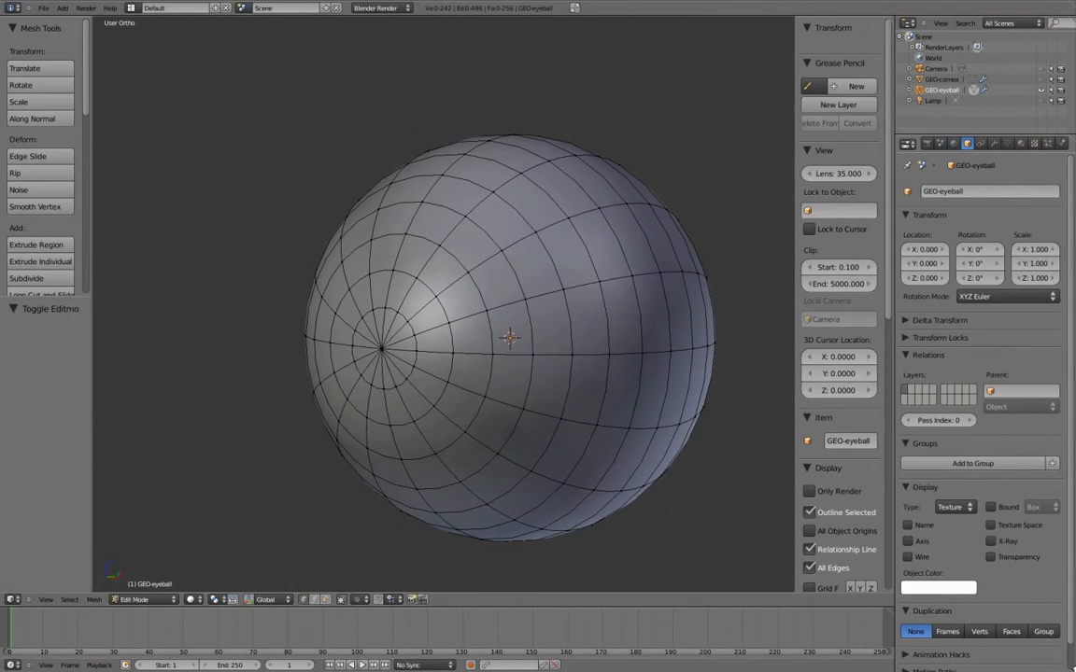
mouse_move(594, 411)
middle_mouse_down()
mouse_move(581, 356)
mouse_move(552, 345)
middle_mouse_up()
key("KP_3")
key("z")
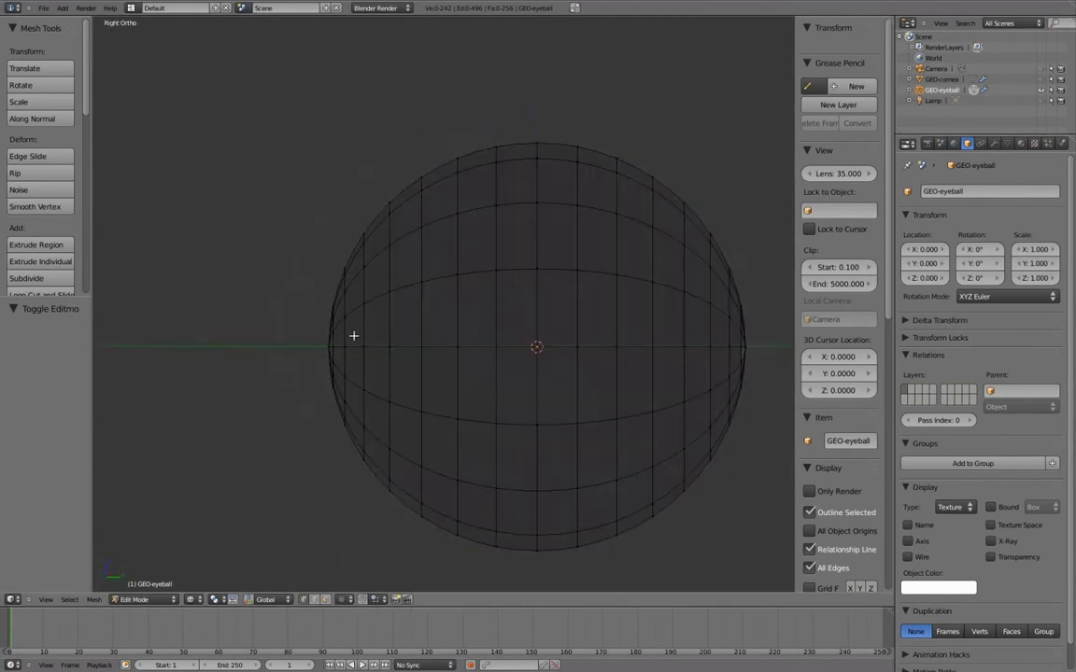
key("b")
left_click_drag(301, 232, 352, 448)
mouse_move(382, 305)
middle_mouse_down()
mouse_move(475, 293)
mouse_move(463, 298)
mouse_move(618, 353)
mouse_move(529, 345)
mouse_move(403, 309)
middle_mouse_up()
key("z")
scroll(498, 313, "down", 3)
scroll(546, 234, "up", 3)
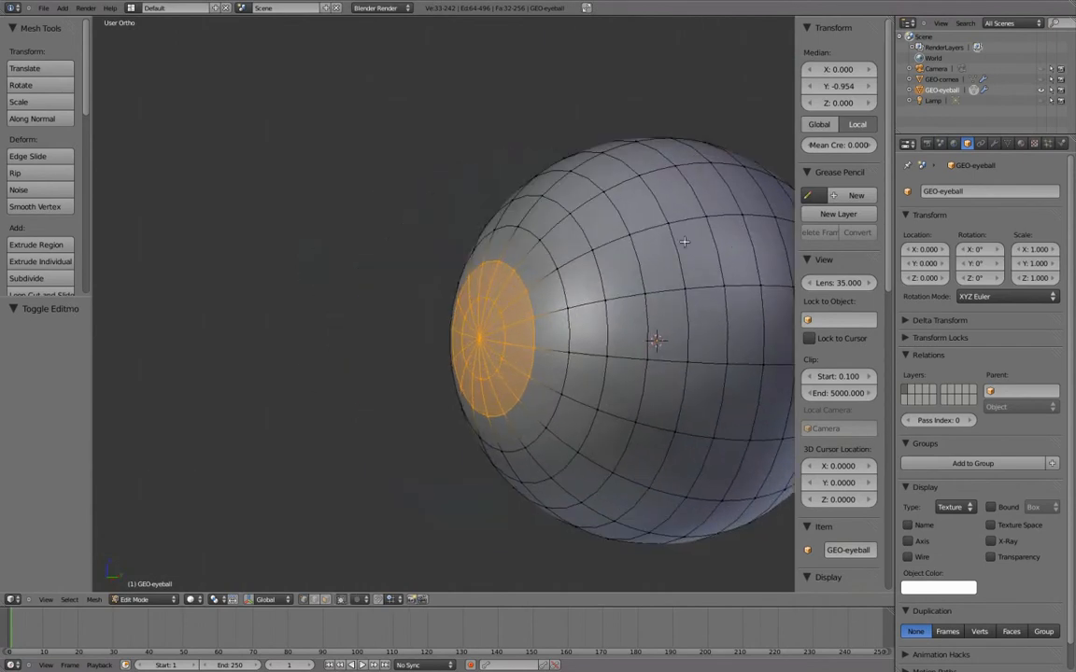
- Add a loop cut just outside the second ring from the eyeball's front pole, sliding it close to that ring
middle_click_drag(623, 238, 587, 250, "shift")
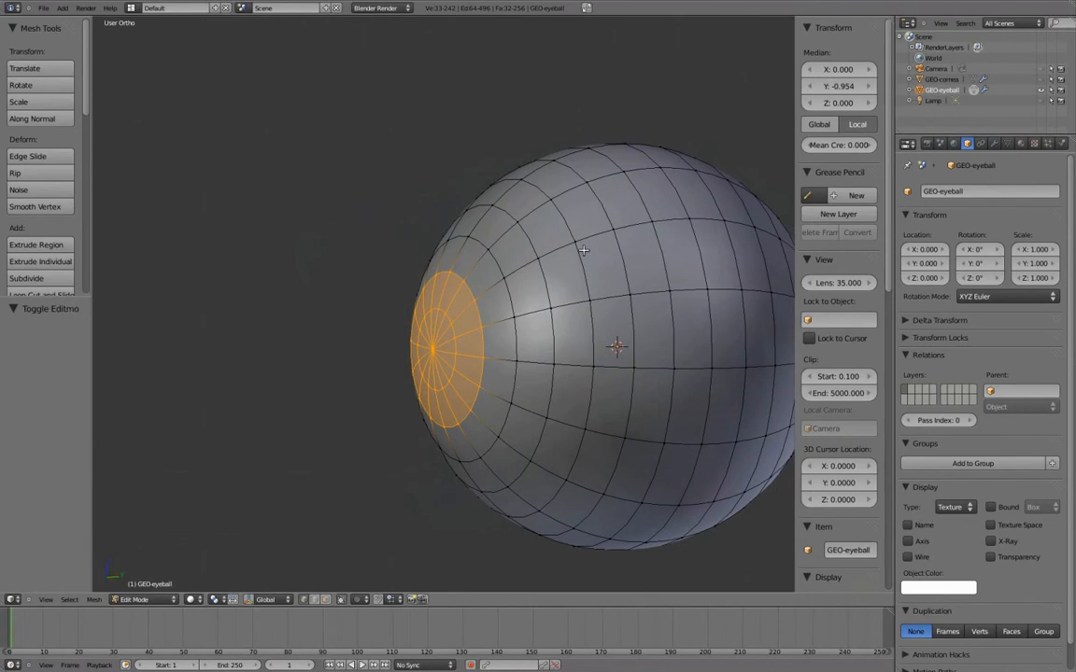
scroll(477, 263, "up", 2)
key("ctrl+r")
left_click(475, 259)
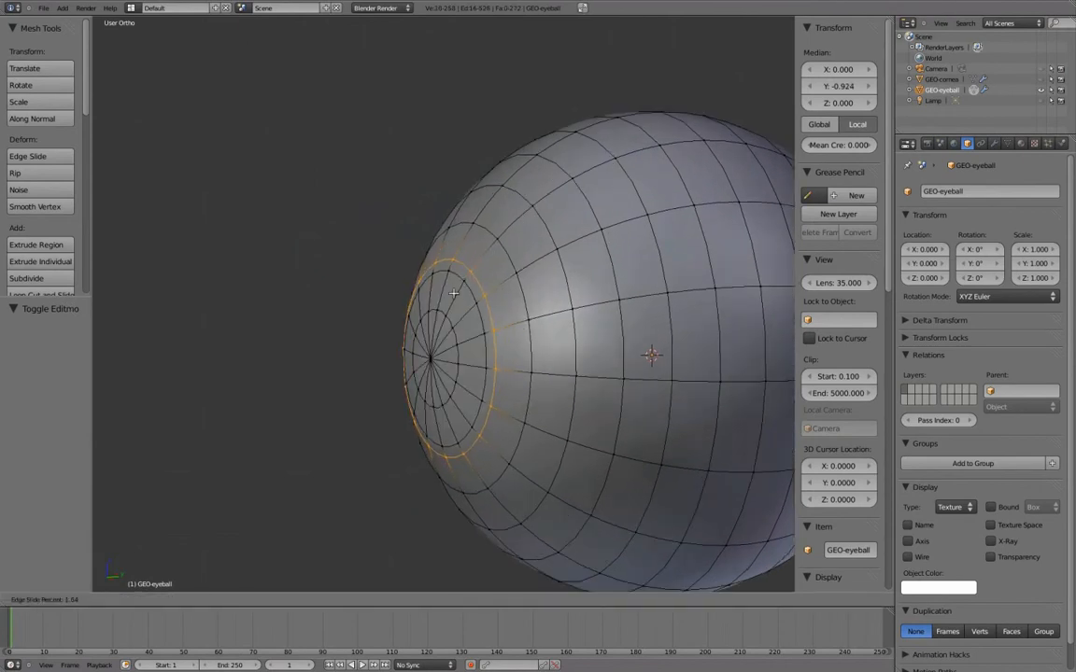
left_click(461, 287)
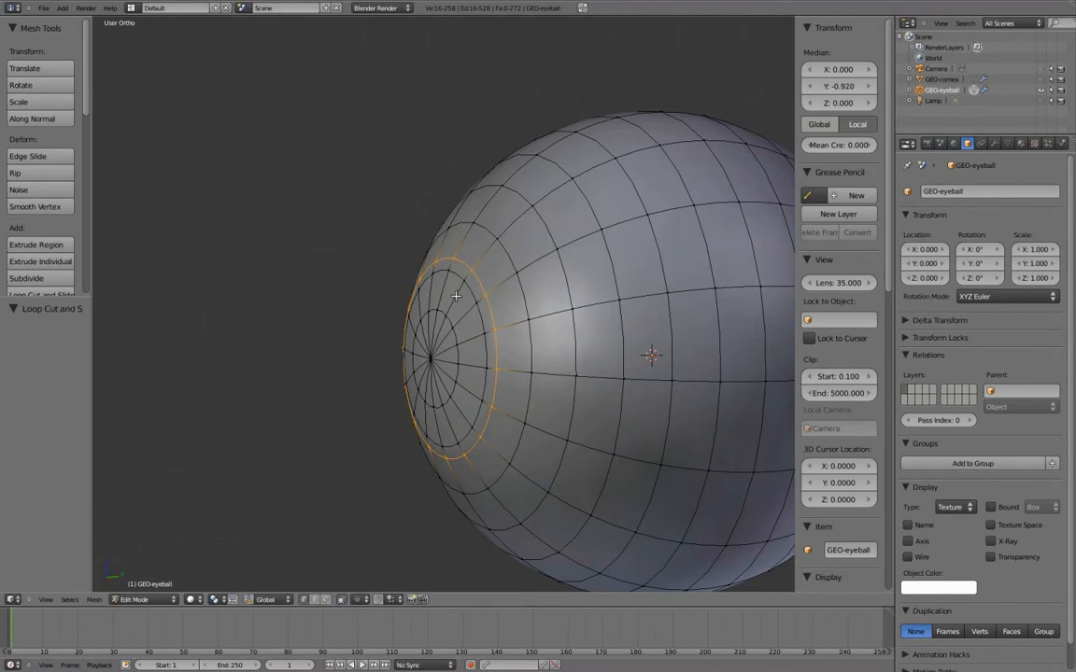
- Add another loop cut just inside the second ring from the pole, sliding it outward close to that ring
key("a")
right_click(454, 296, "alt")
key("g")
key("g")
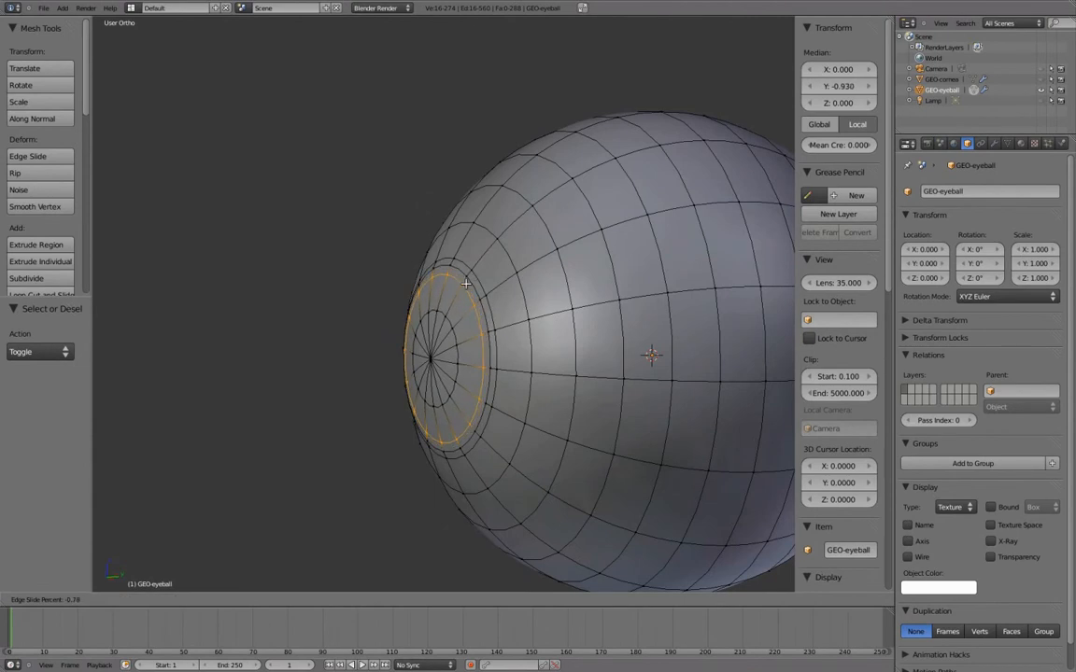
left_click(436, 342)
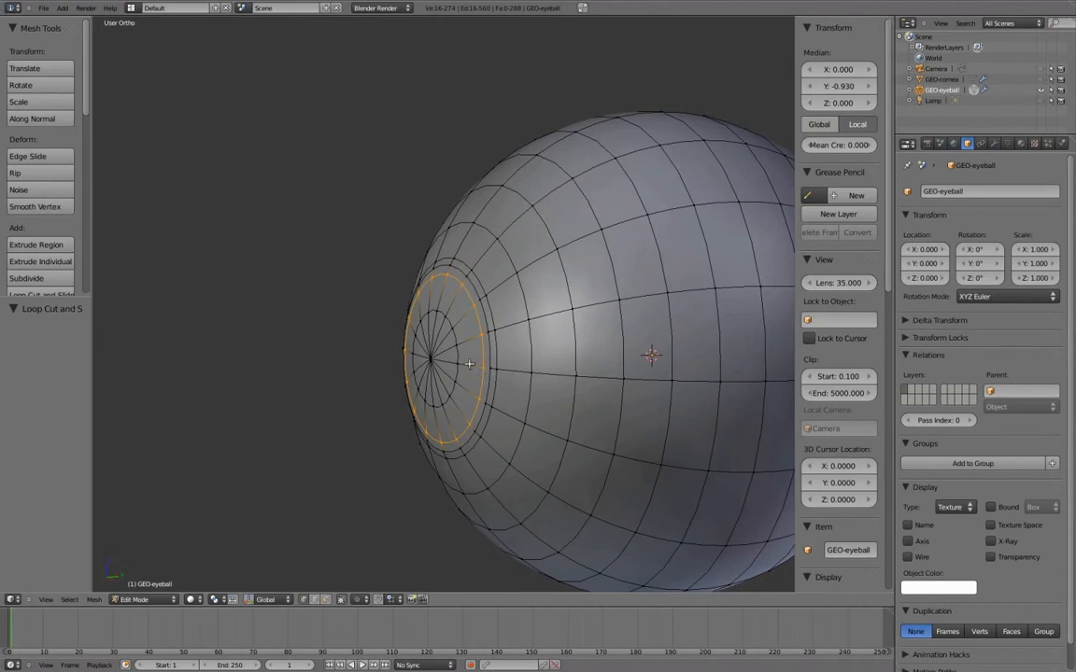
- Delete the eyeball's front pole vertex to open a pupil hole, and check the smoothed result in Object Mode
right_click(430, 359)
middle_click_drag(431, 359, 485, 355)
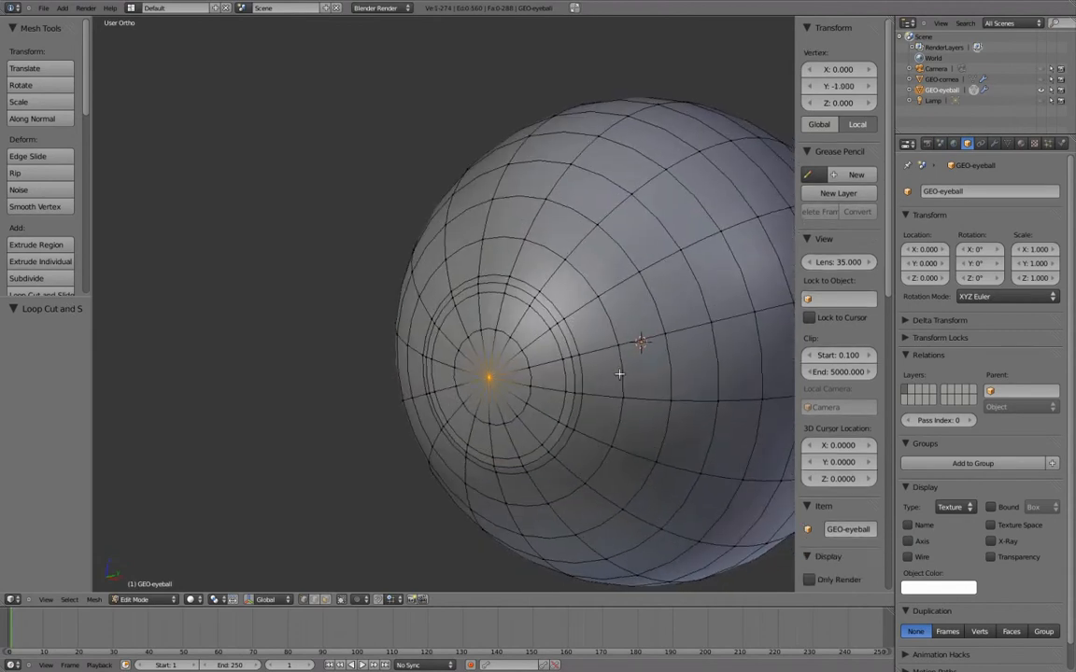
key("x")
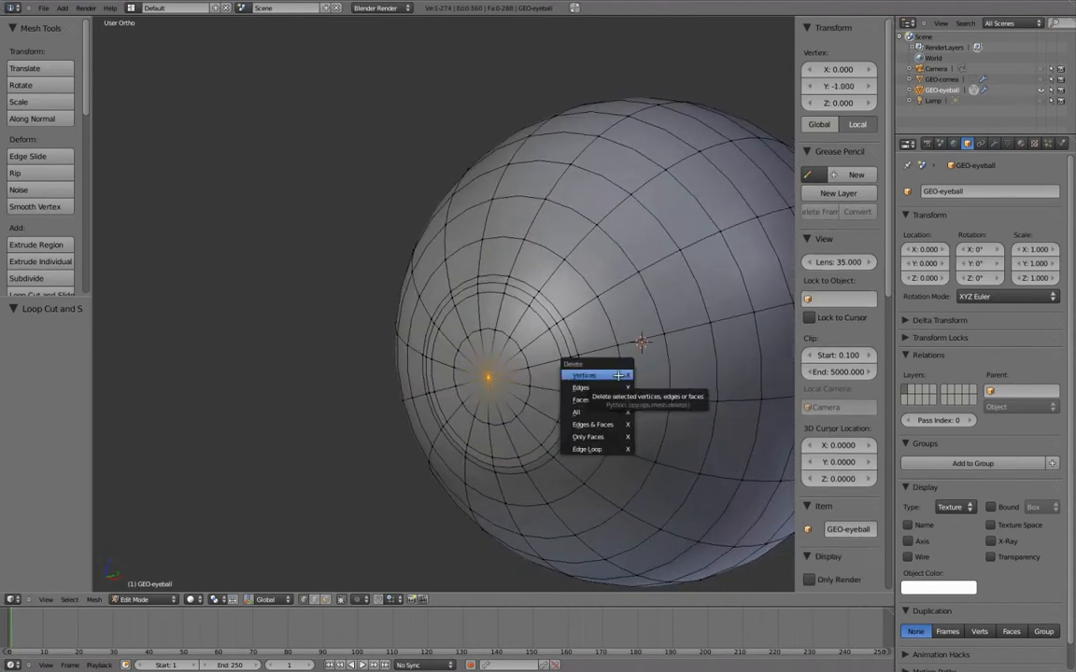
left_click(618, 374)
middle_click_drag(618, 374, 512, 297)
scroll(585, 352, "down", 2)
key("Tab")
scroll(512, 298, "up", 5)
key("Tab")
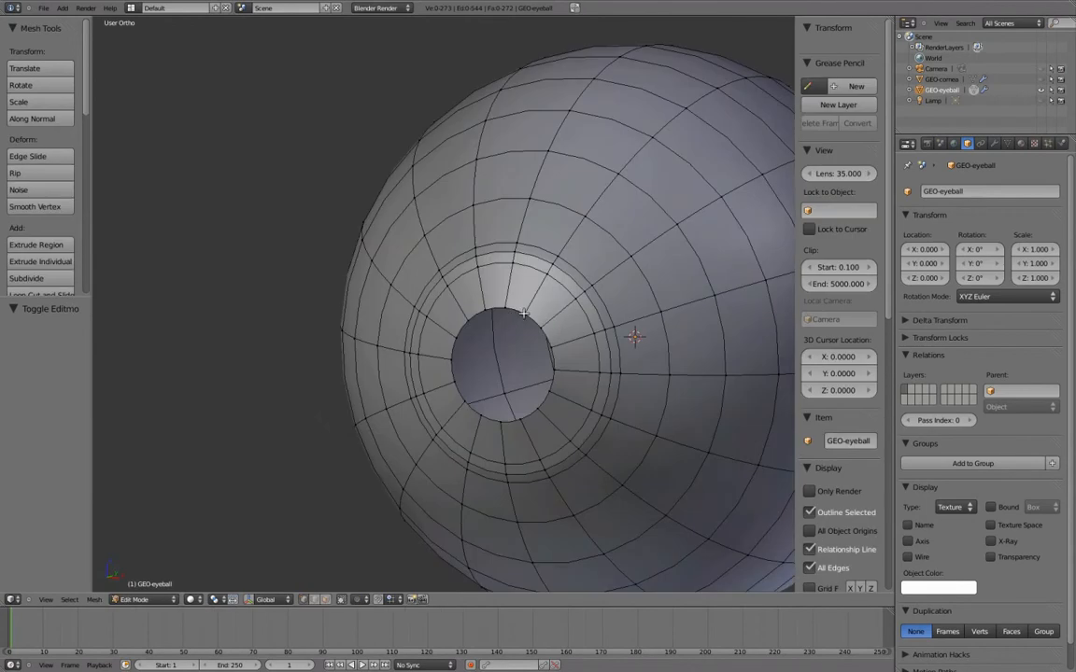
- Select the pupil hole's edge loop and shrink it to about 0.656, followed by a slight scale of about 1.008
right_click(525, 311, "alt")
middle_click_drag(627, 283, 500, 319)
key("s")
left_click(619, 298)
key("KP_1")
scroll(541, 308, "down", 2)
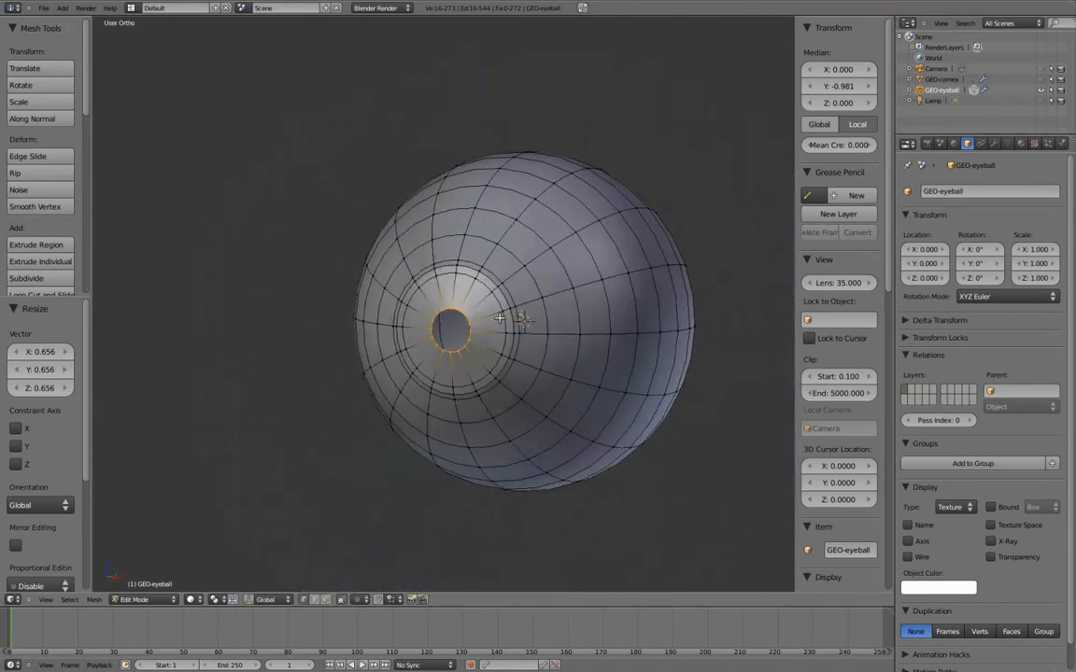
key("s")
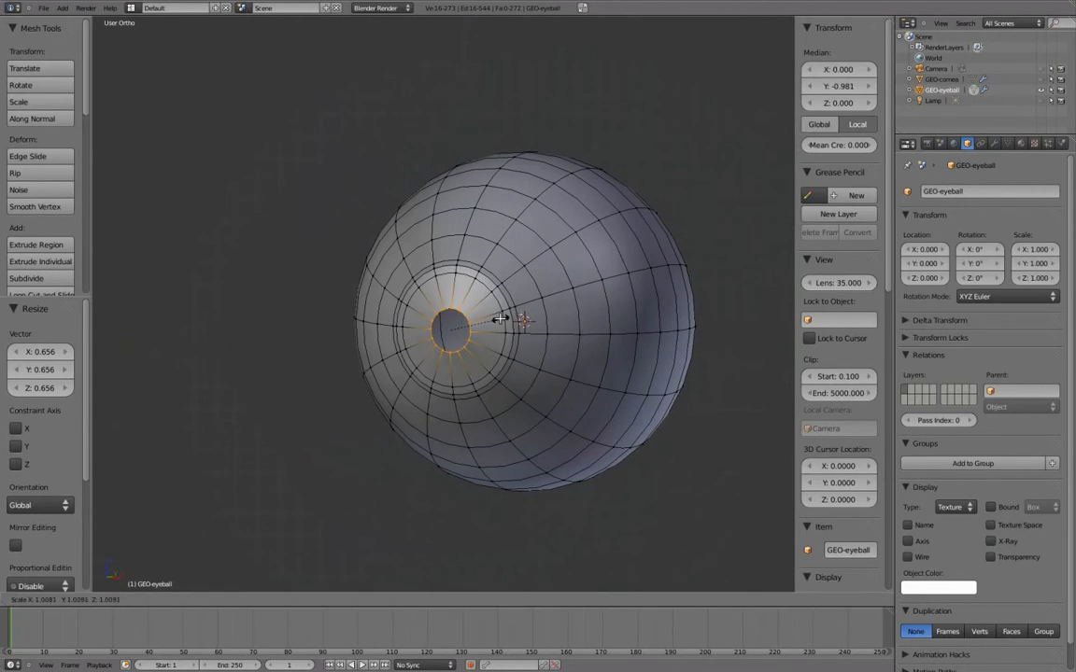
left_click(500, 318)
- Move the pupil's edge loop about 0.049 along Y into the eyeball
middle_click_drag(500, 319, 411, 332)
scroll(474, 356, "up", 1)
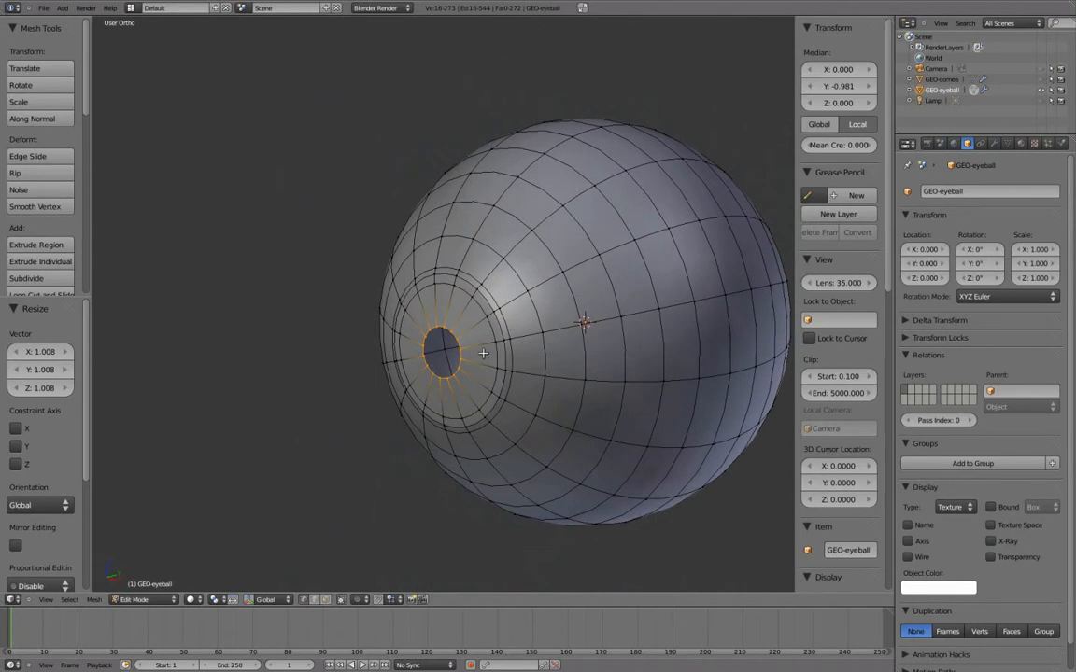
scroll(472, 301, "up", 1)
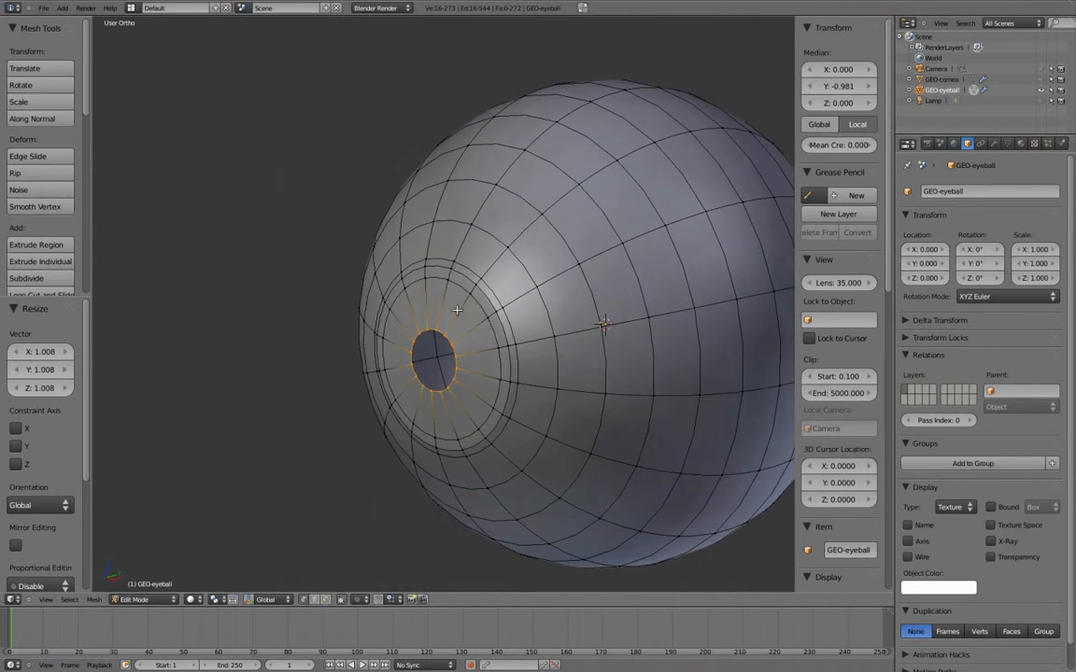
key("g")
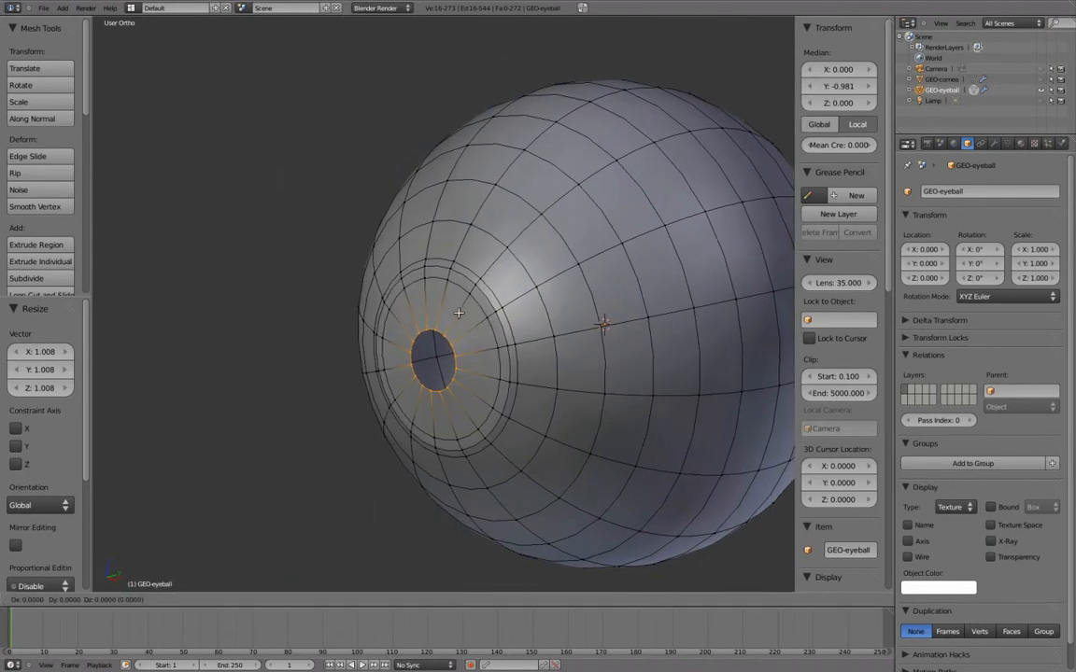
key("y")
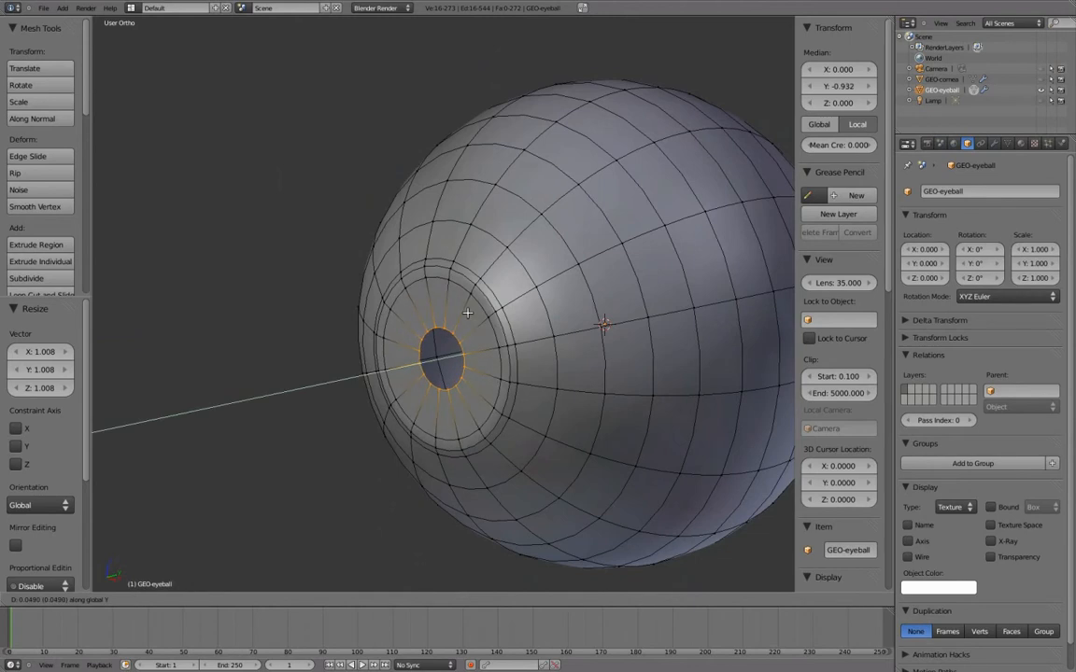
left_click(471, 314)
- Push the pupil's edge loop about 0.019 further inward along Y, working in wireframe from the right view
key("KP_3")
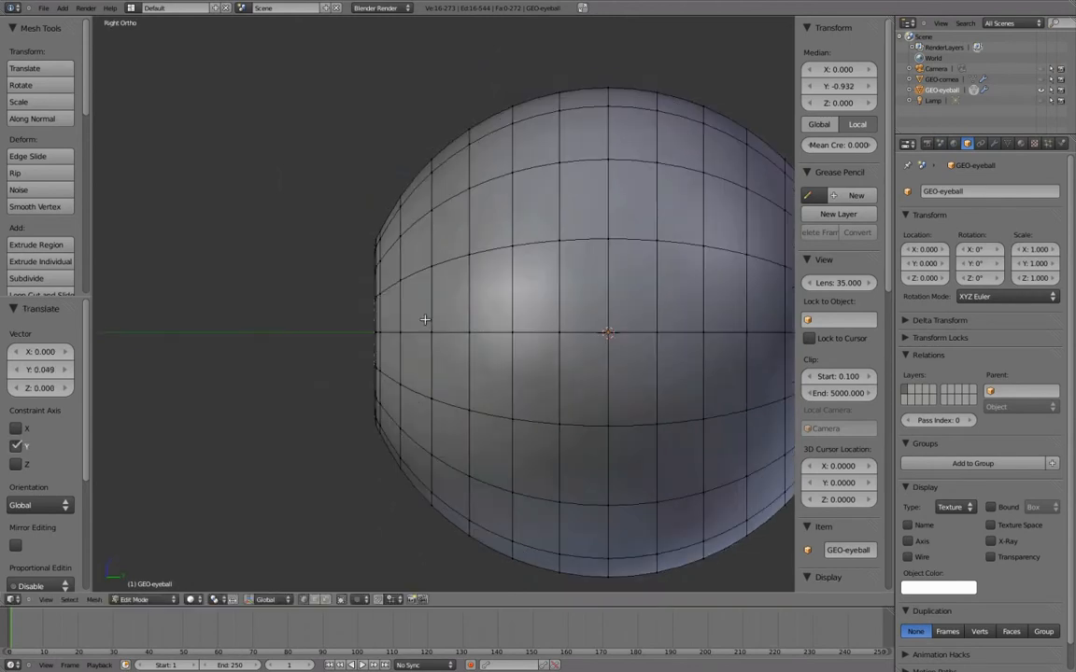
key("z")
scroll(471, 322, "up", 2)
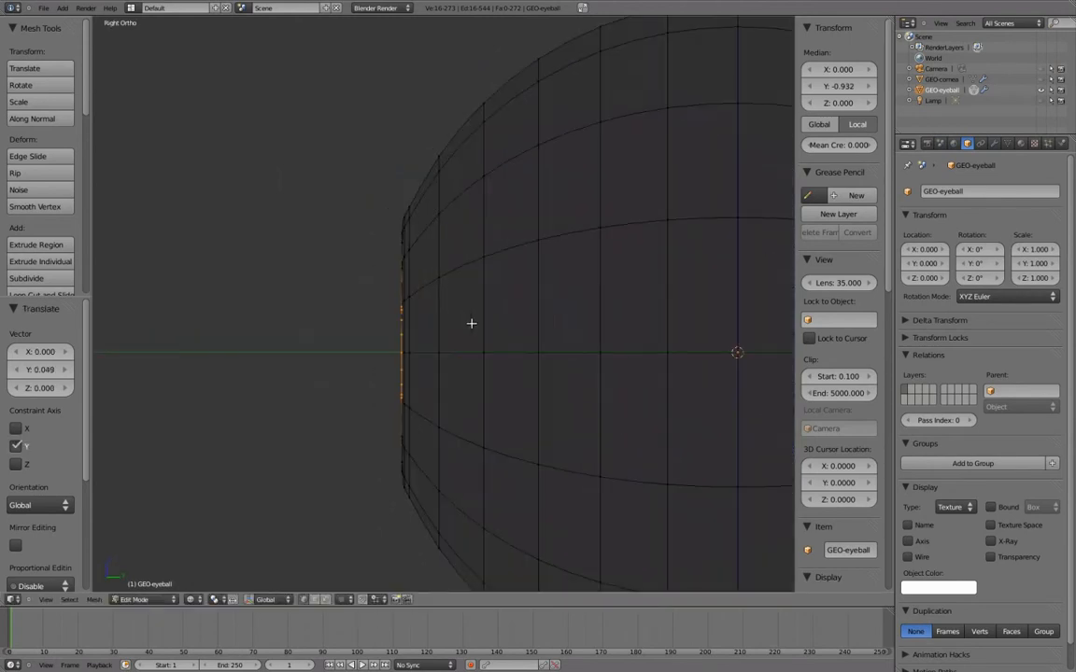
key("g")
key("y")
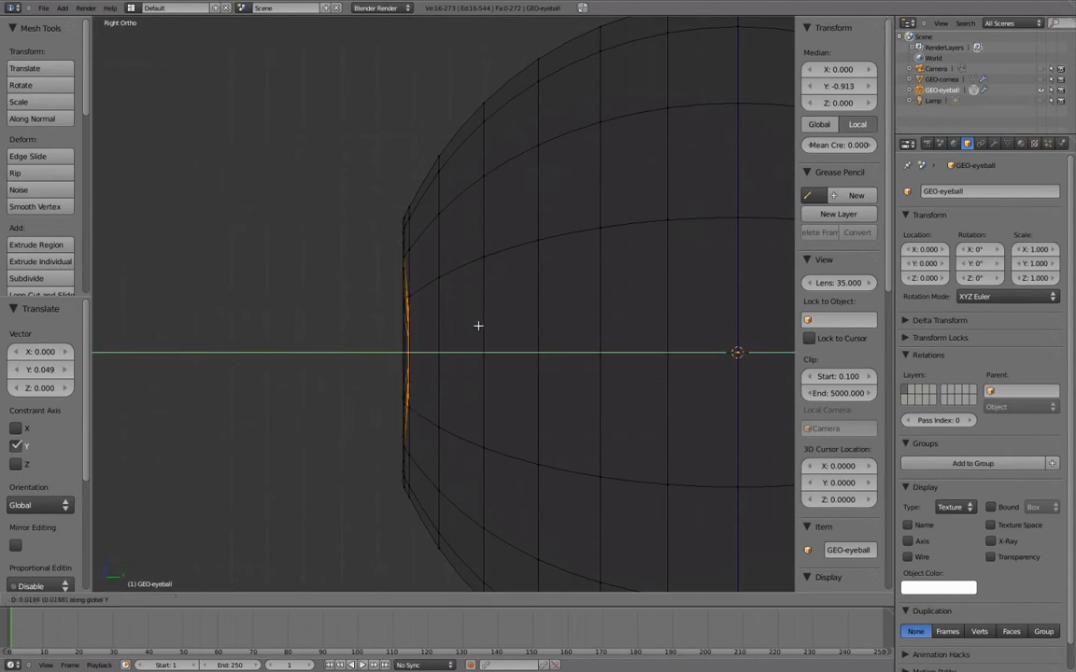
left_click(478, 325)
- Examine the recessed iris and pupil opening in solid Object Mode from the front
scroll(467, 313, "down", 3)
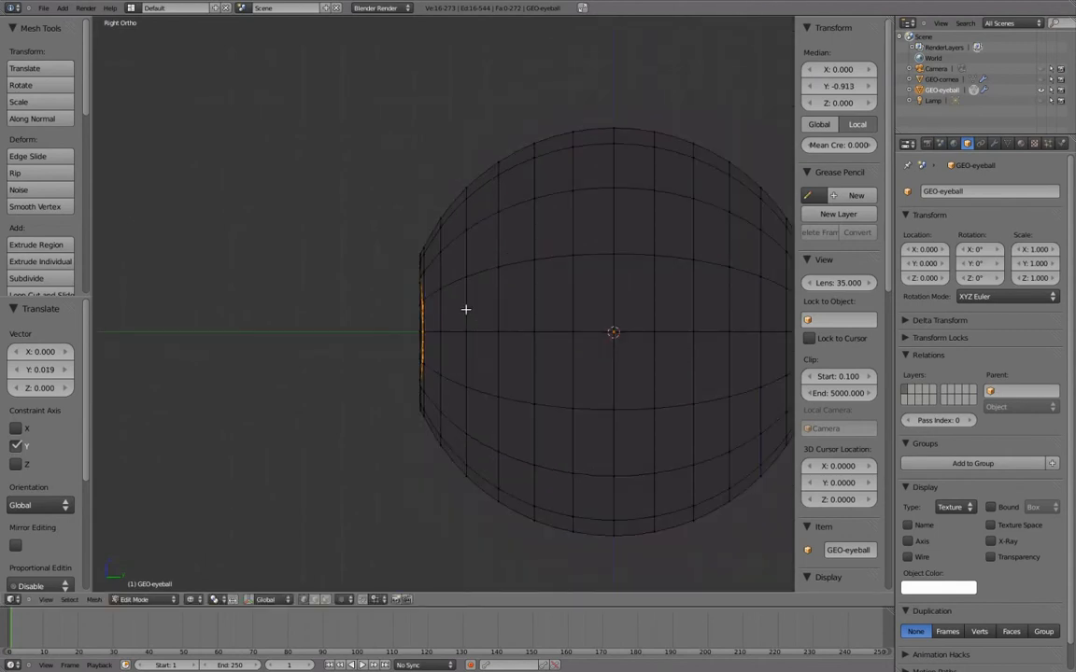
mouse_move(464, 309)
middle_mouse_down()
mouse_move(504, 329)
mouse_move(643, 348)
mouse_move(569, 319)
middle_mouse_up()
key("z")
scroll(569, 334, "up", 2)
key("Tab")
scroll(568, 336, "down", 2)
middle_click_drag(506, 337, 526, 327)
scroll(652, 304, "up", 1)
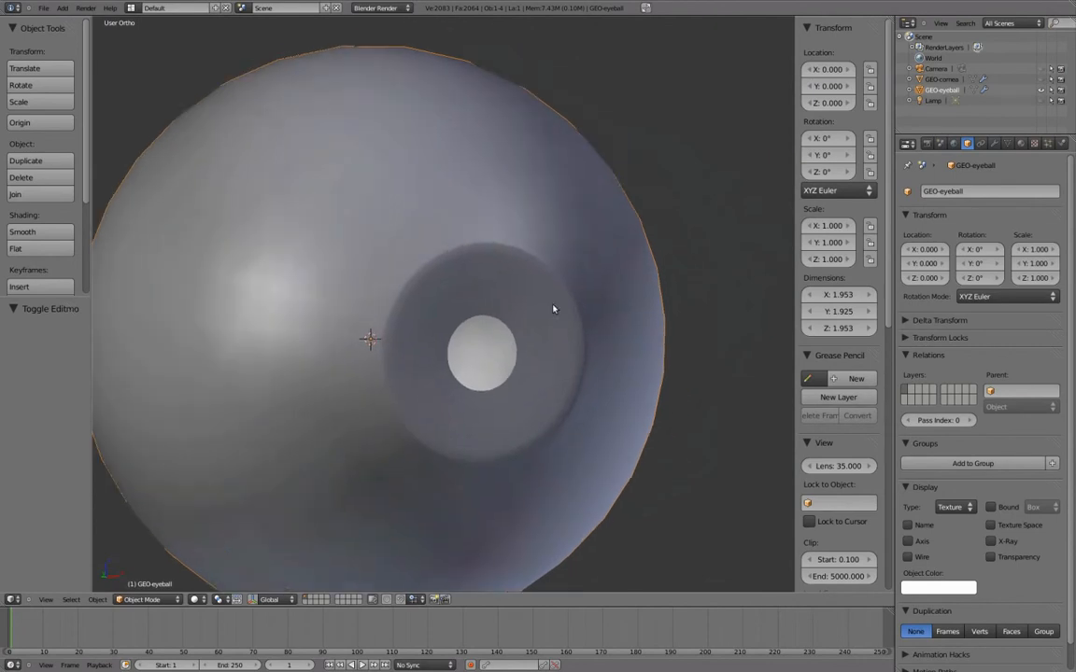
- Set the GEO-eyeball Subdivision Surface modifier's view level to 2 and check the smoothed eyeball in Object Mode
key("Tab")
middle_click_drag(609, 287, 626, 280)
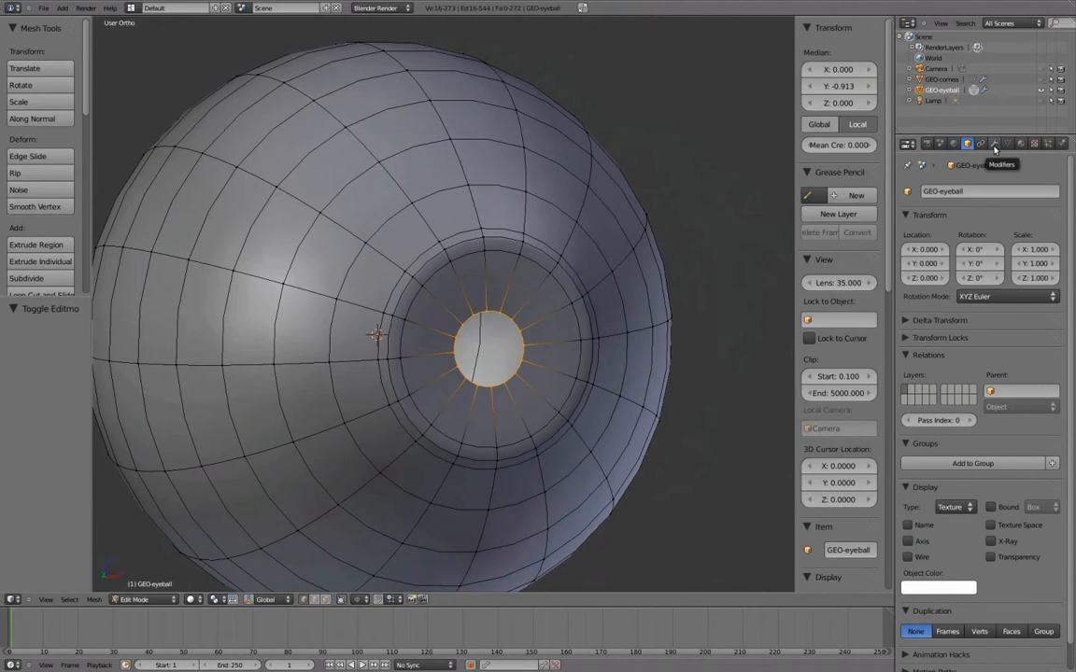
left_click(995, 144)
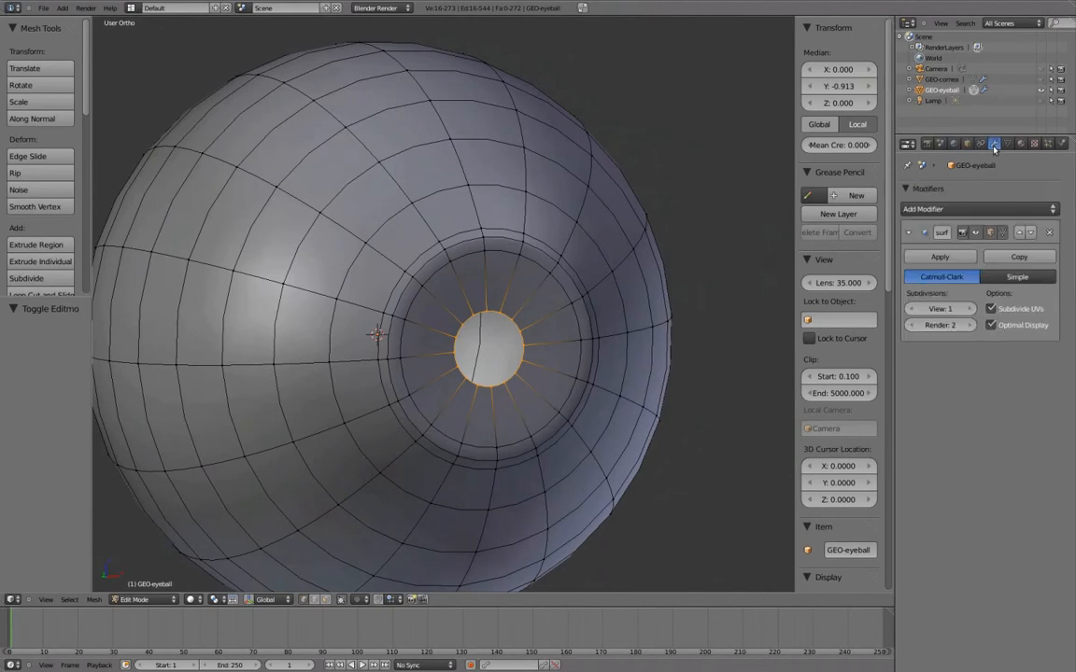
left_click(968, 311)
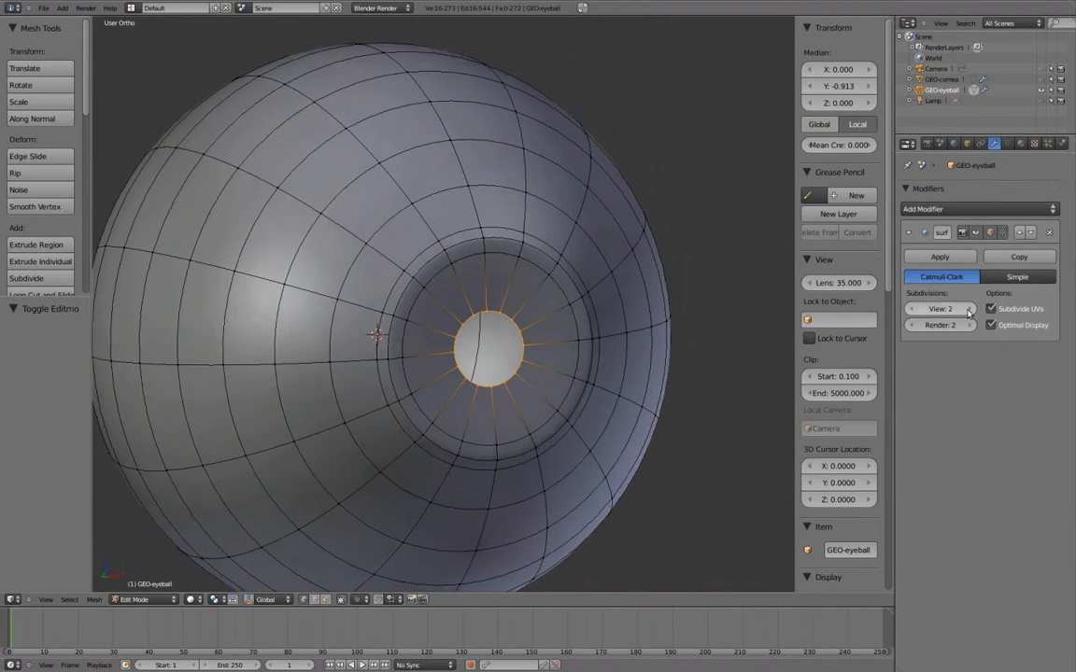
middle_click_drag(625, 300, 583, 280)
key("Tab")
middle_click_drag(664, 313, 609, 308)
scroll(610, 308, "down", 2)
middle_click_drag(504, 296, 560, 302)
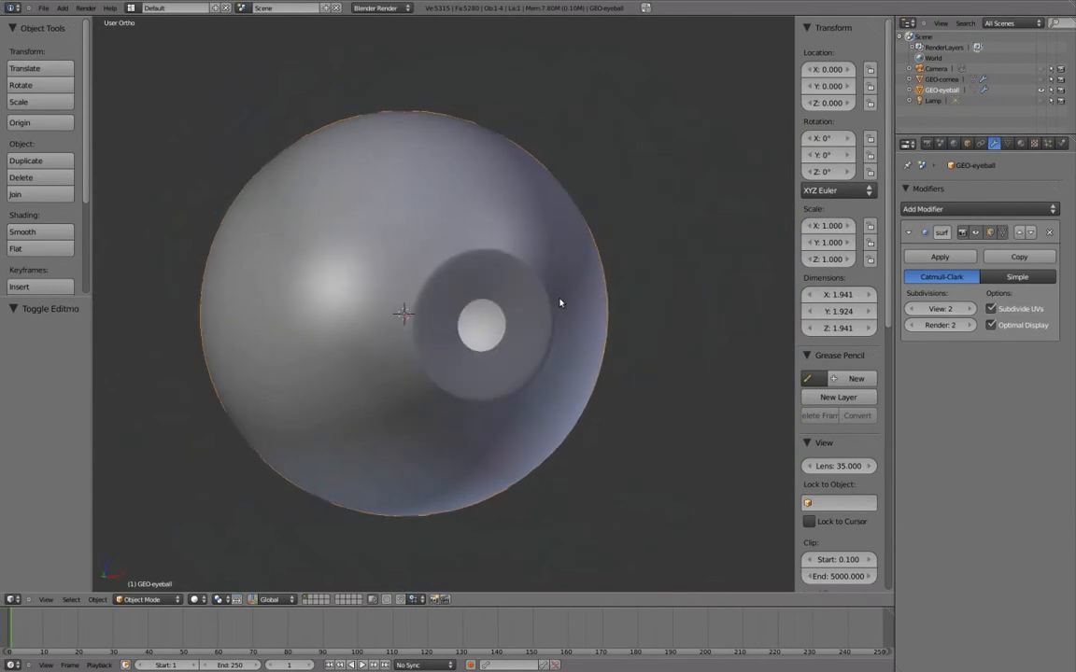
- Compare the eyeball's smoothness by lowering the view subdivisions to 1 and restoring them to 2
left_click(919, 310)
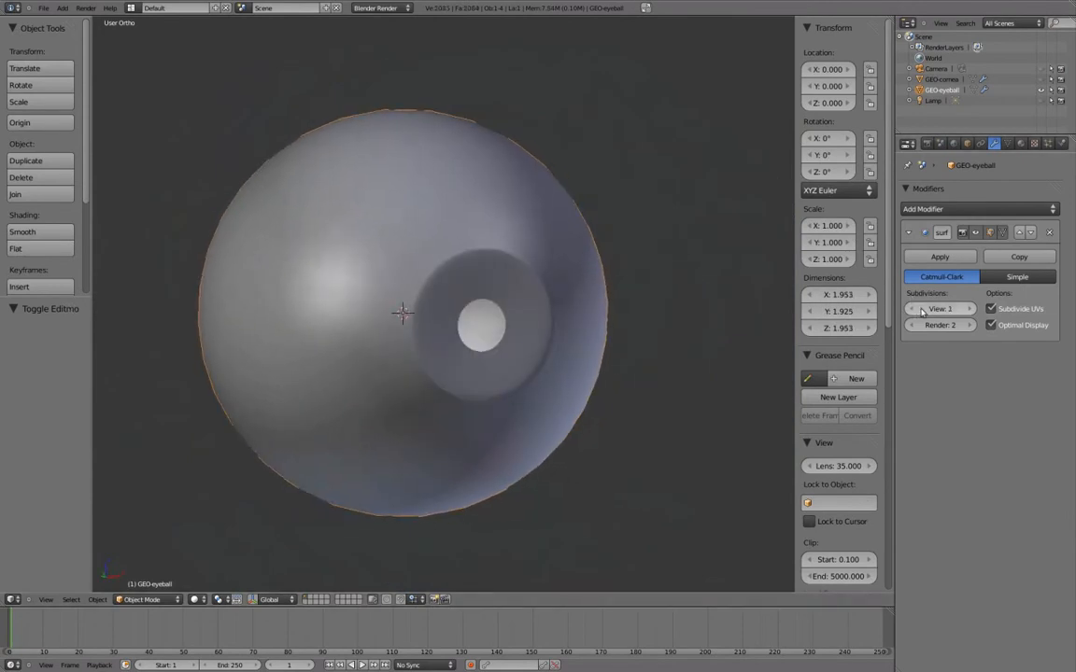
left_click(967, 309)
middle_click_drag(584, 286, 514, 338)
scroll(502, 314, "up", 1)
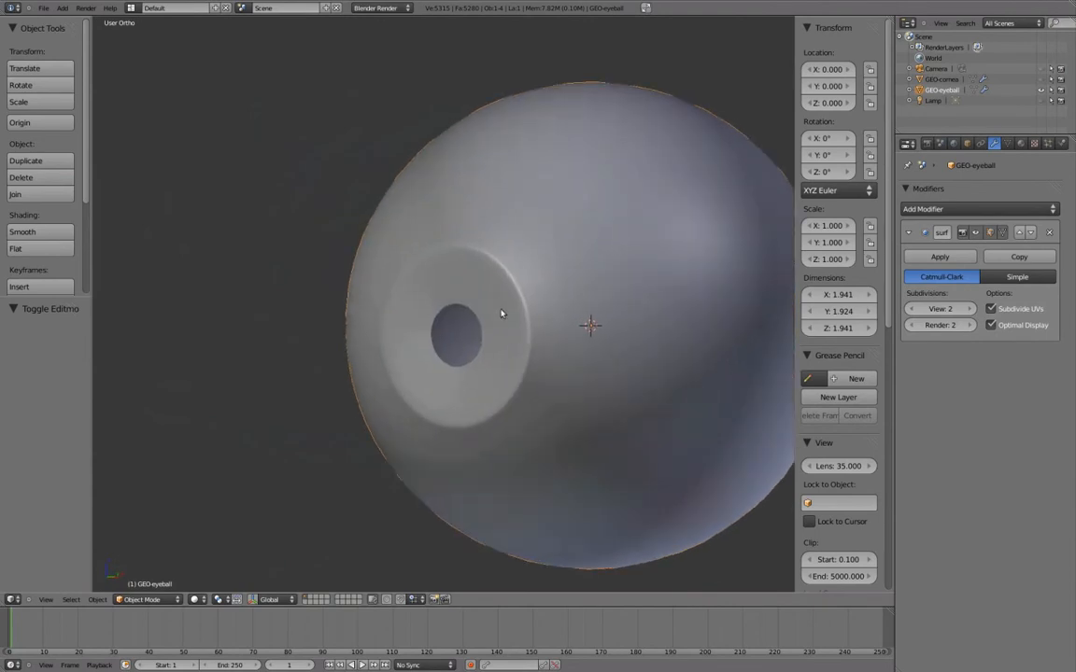
- Add one circular edge loop on the eyeball's iris between its outer rim and the pupil hole
key("Tab")
key("ctrl+r")
left_click(500, 294)
- Select the pupil hole's edge loop and extrude it about 0.046 into the eyeball along Y
middle_click_drag(446, 273, 605, 316)
key("a")
right_click(527, 305, "alt")
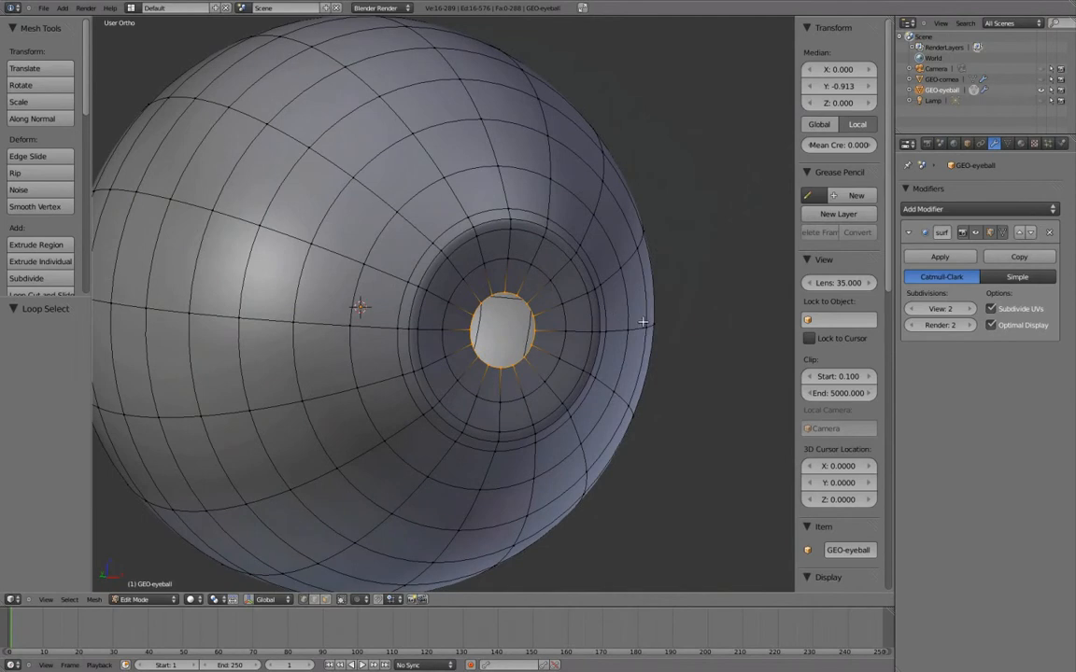
key("e")
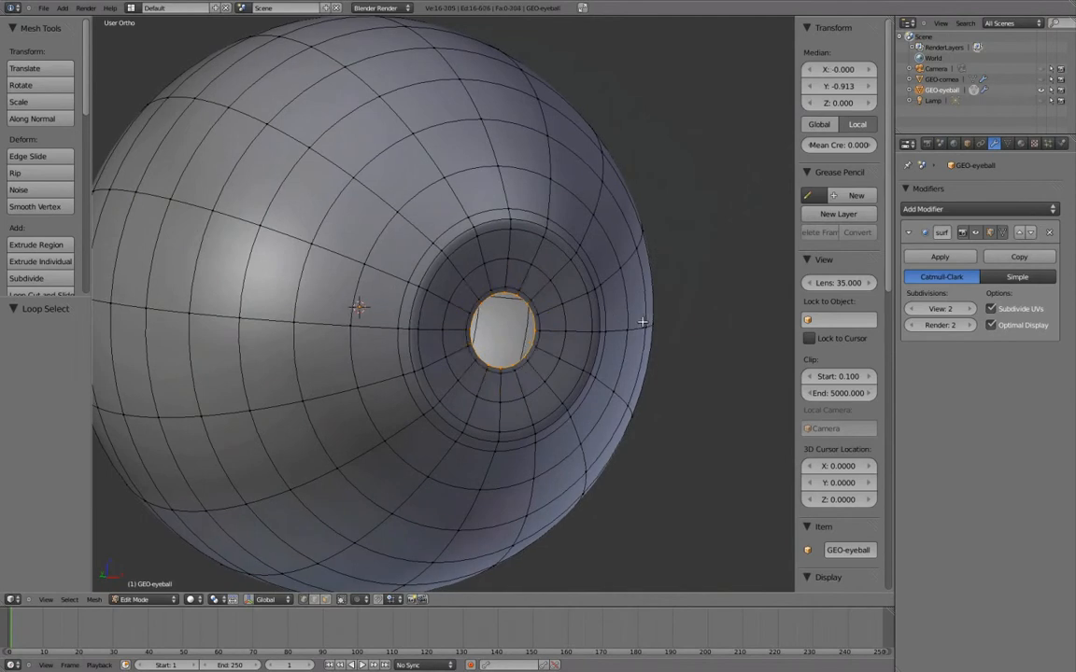
key("g")
key("y")
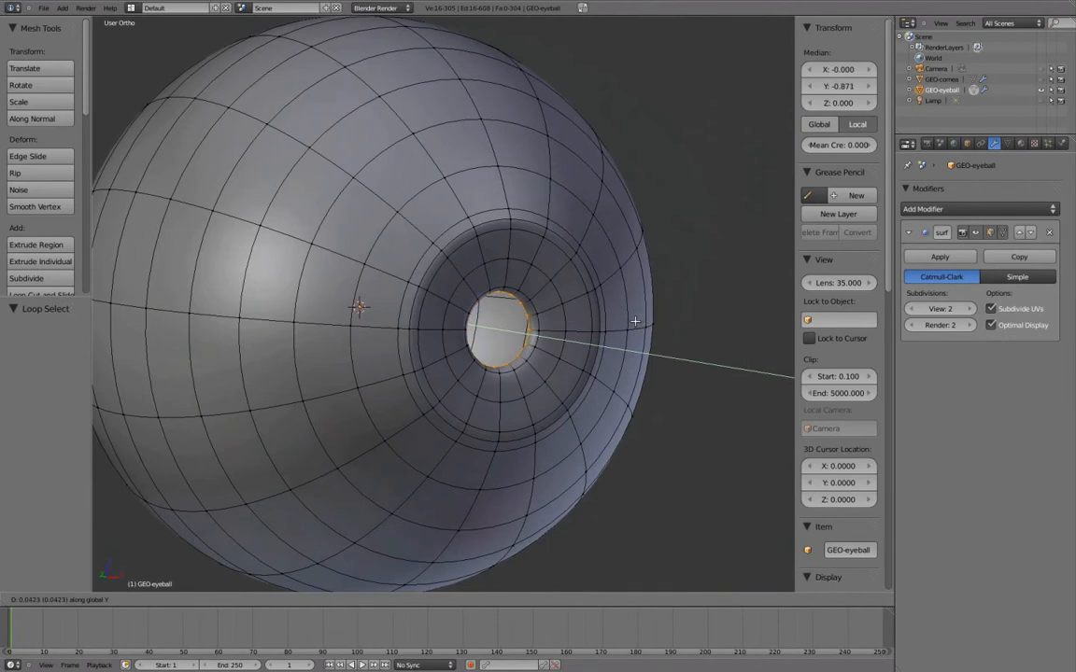
left_click(639, 320)
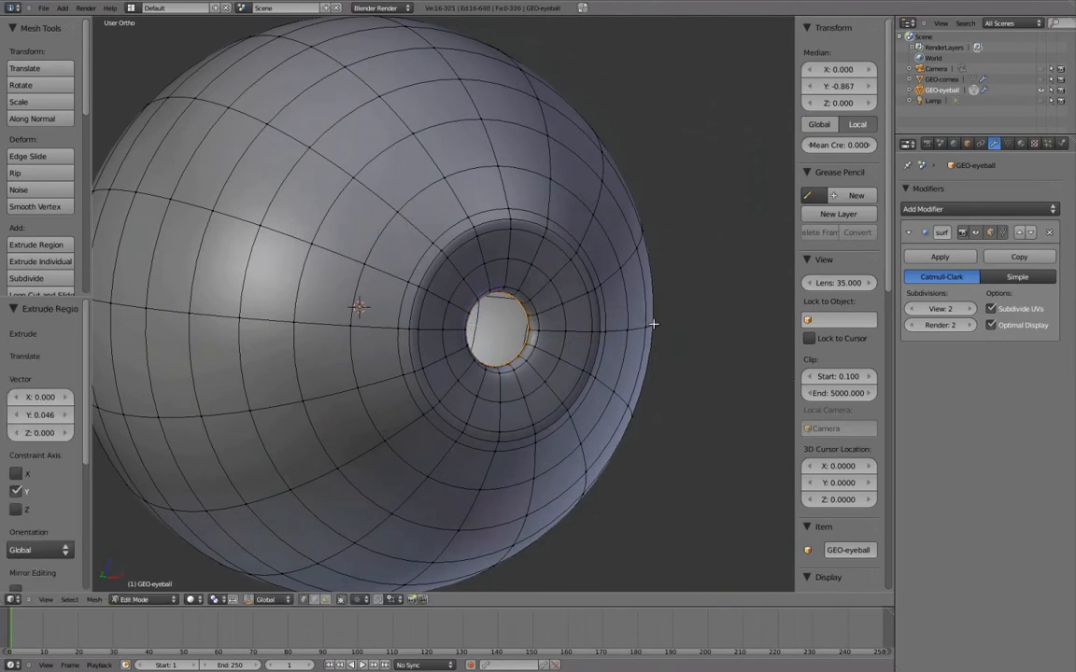
- Extrude the pupil loop another 0.141 or so inward along Y, and pull it back by about 0.028
key("e")
key("y")
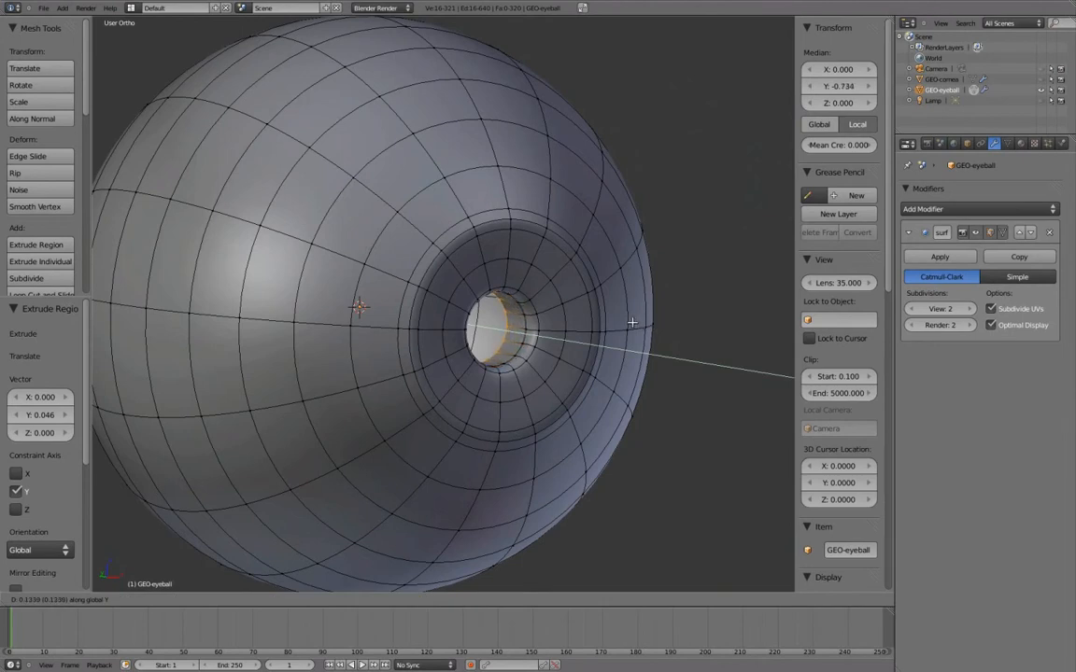
left_click(634, 322)
middle_click_drag(634, 322, 503, 333)
key("e")
key("y")
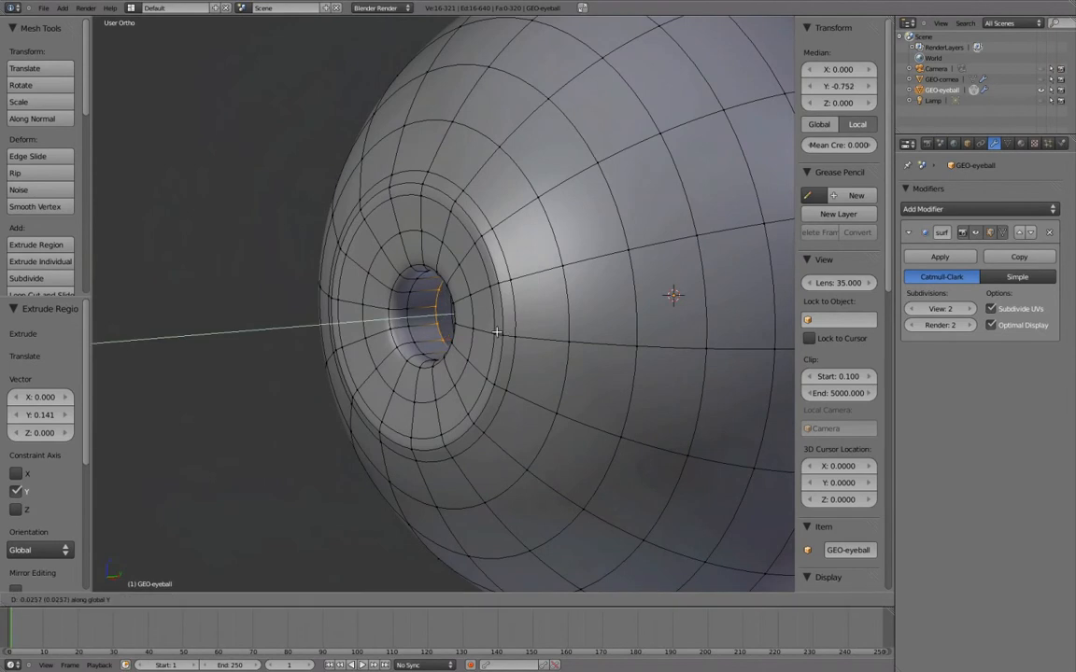
left_click(496, 332)
- Shorten the pupil tunnel by moving its rear loop about 0.036 toward the iris along Y, using the right wireframe view
middle_click_drag(496, 332, 612, 310)
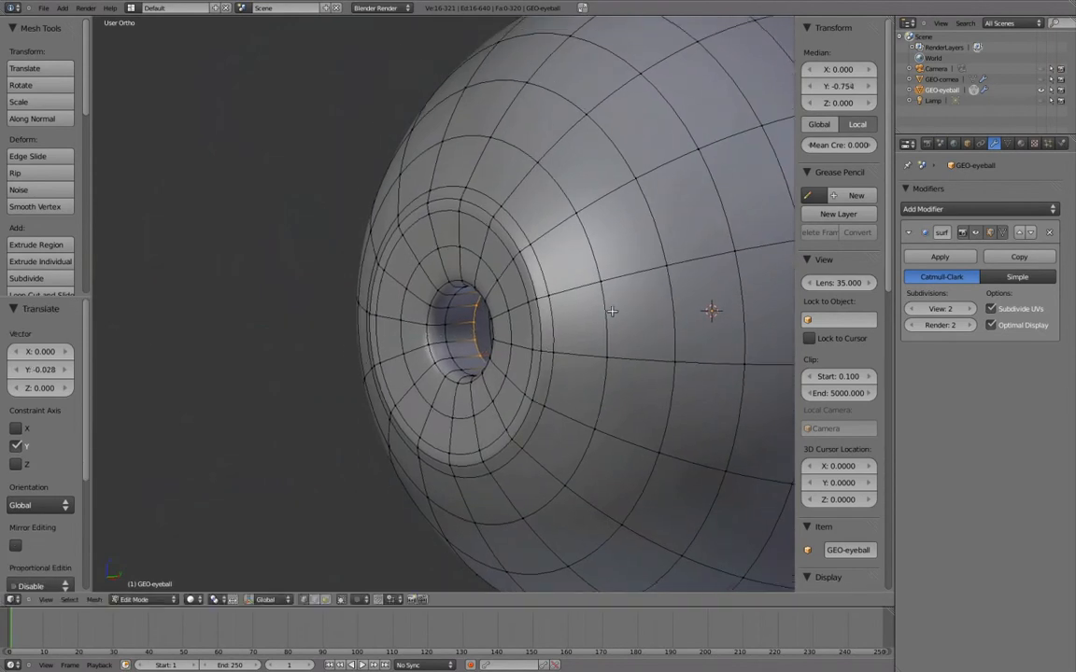
key("KP_3")
key("z")
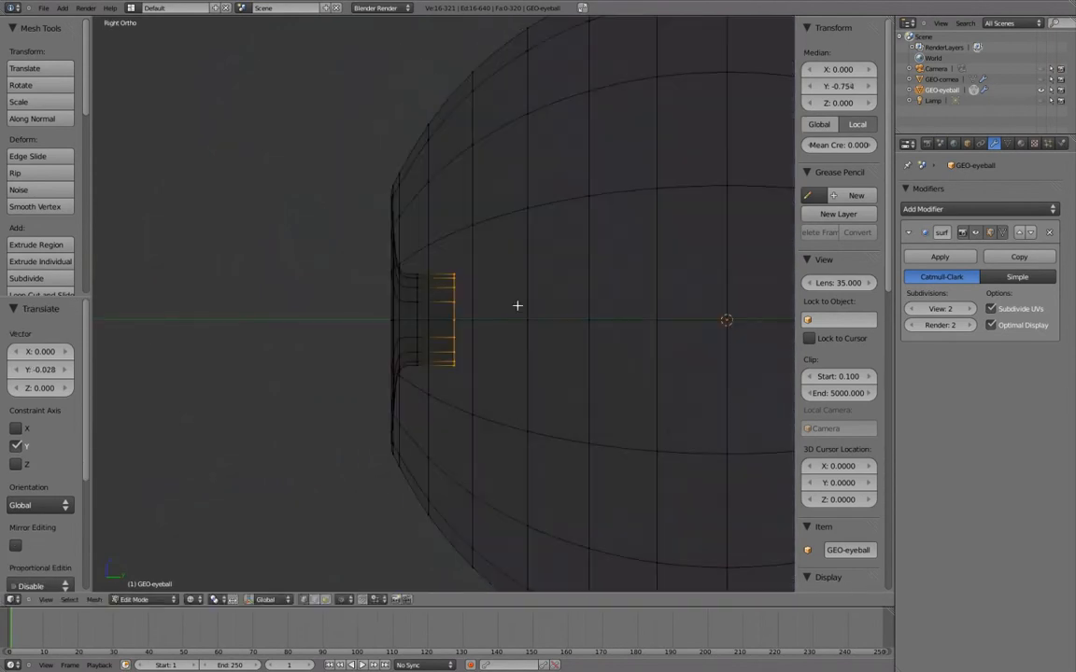
key("g")
key("y")
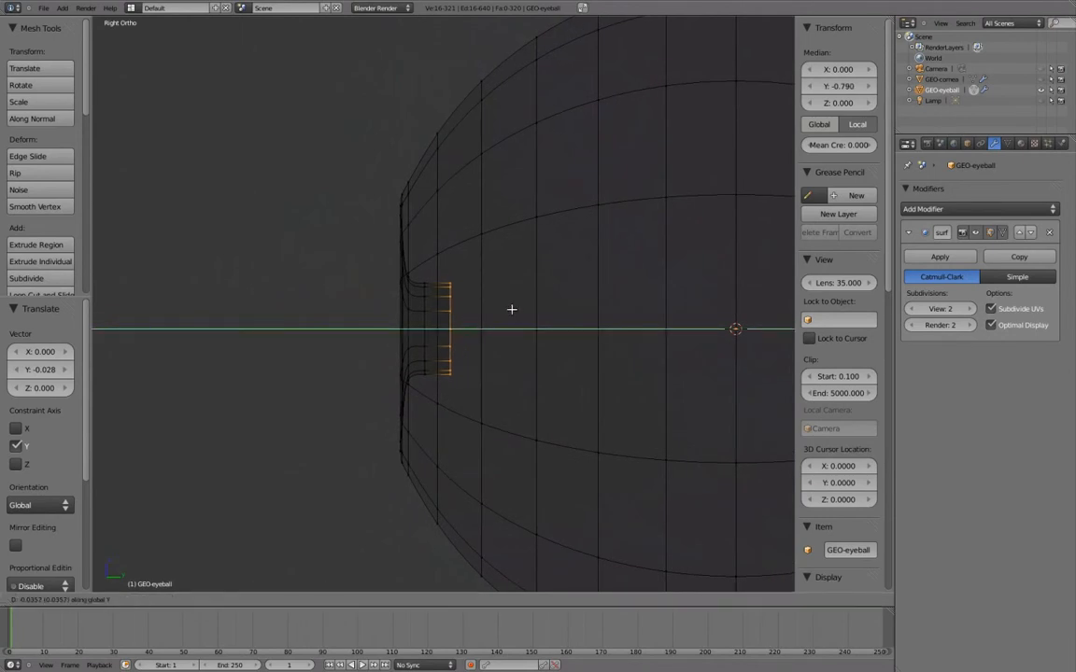
left_click(511, 309)
middle_click_drag(512, 308, 543, 302)
key("z")
scroll(596, 310, "down", 8)
key("Tab")
scroll(454, 310, "up", 3)
- Extrude the pupil tunnel's rear loop inward by scaling it smaller, and scale the new loop again to about 0.833
key("Tab")
key("s")
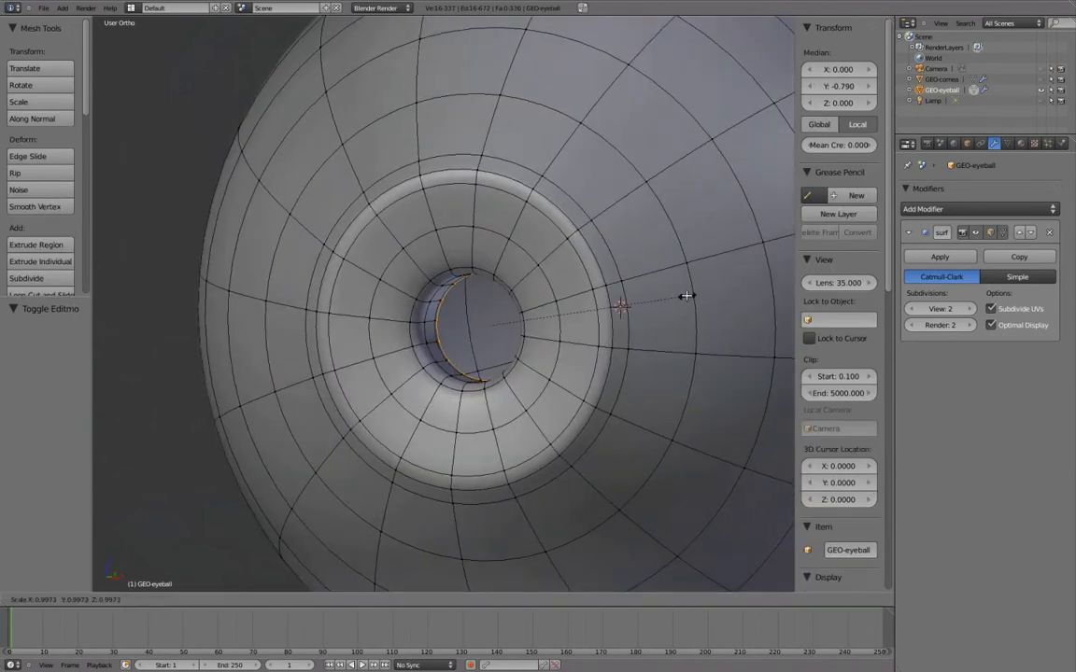
left_click(574, 304)
middle_click_drag(574, 304, 645, 311)
key("s")
left_click(666, 312)
- Extrude the inner loop scaled to about 0.575 and collapse the new loop into a single vertex, closing the pupil
key("e")
key("s")
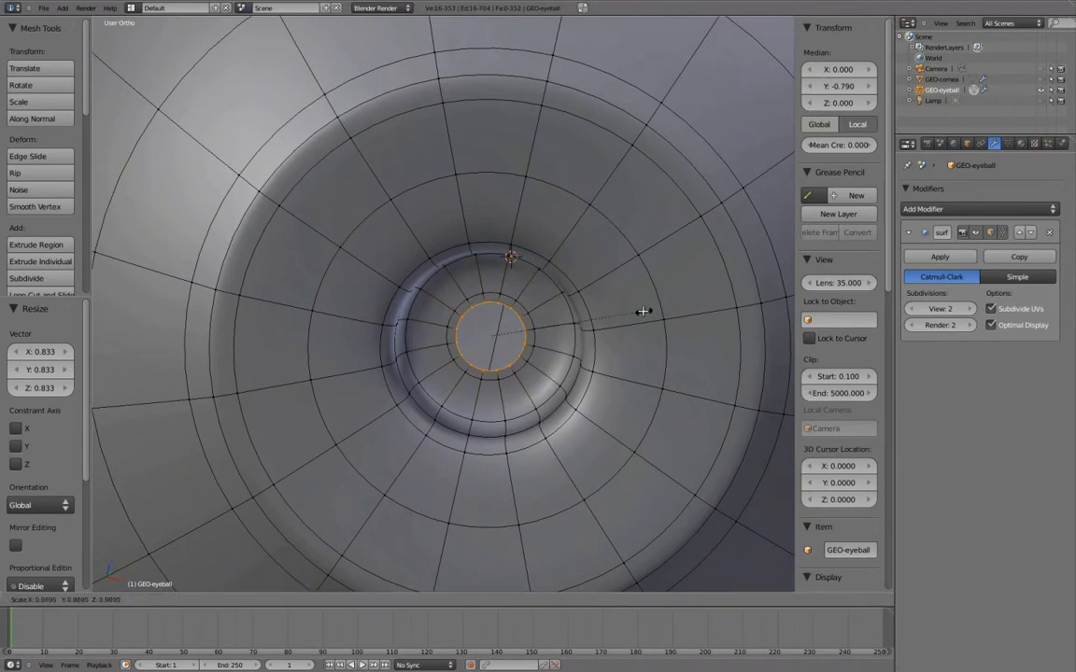
left_click(579, 322)
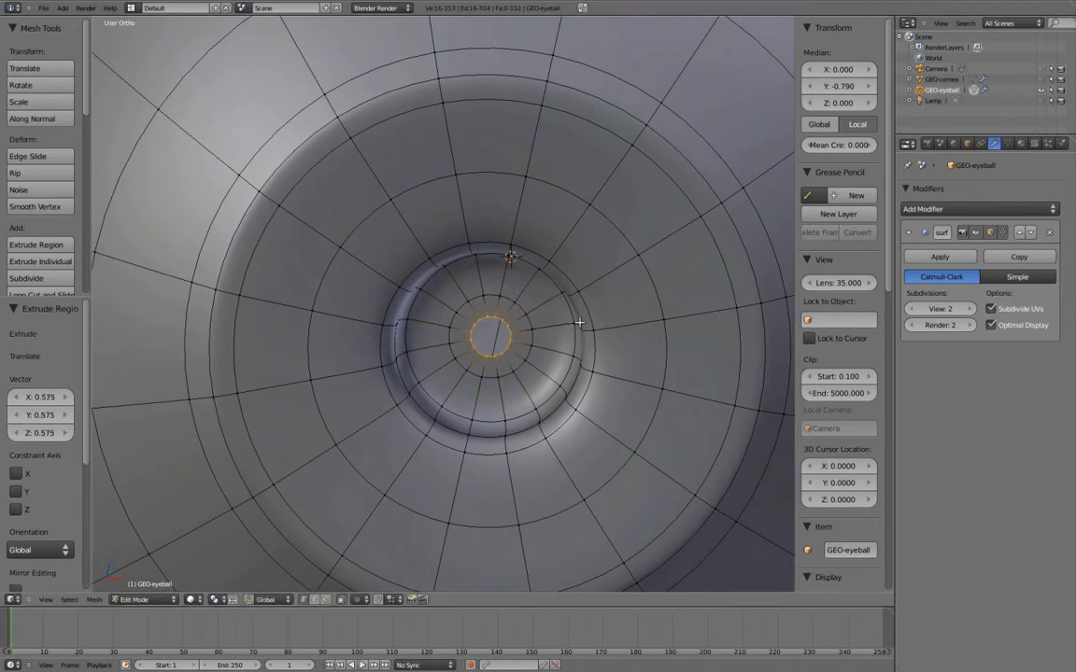
key("alt+m")
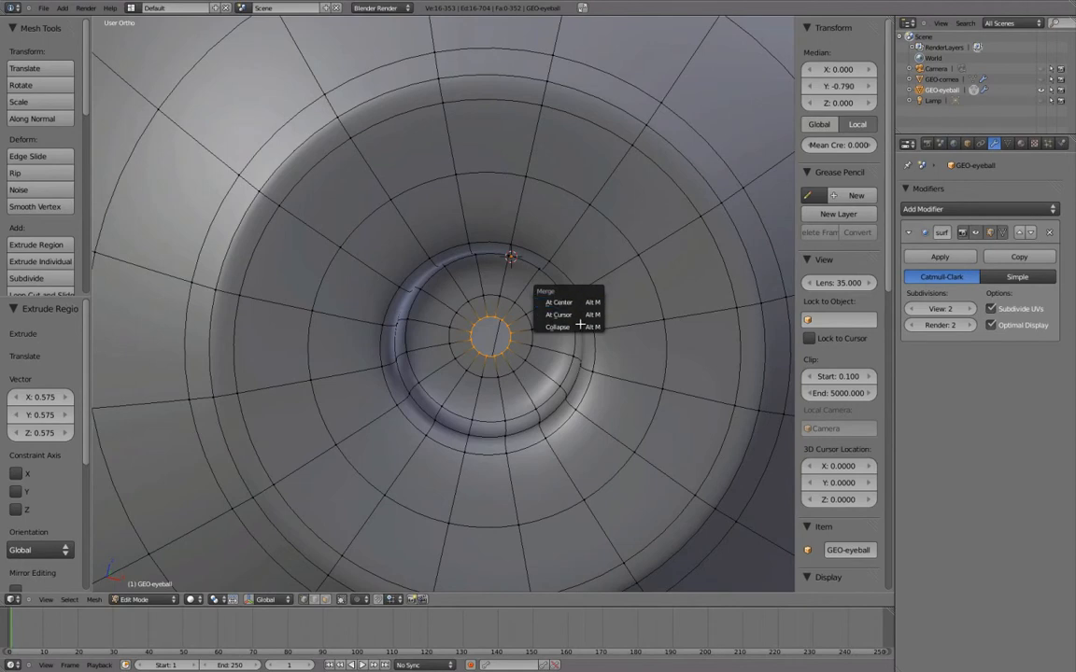
left_click(576, 325)
- Examine the closed pupil's converging center in wireframe and solid shading, with nothing selected, and from the front view
middle_click_drag(578, 324, 502, 344)
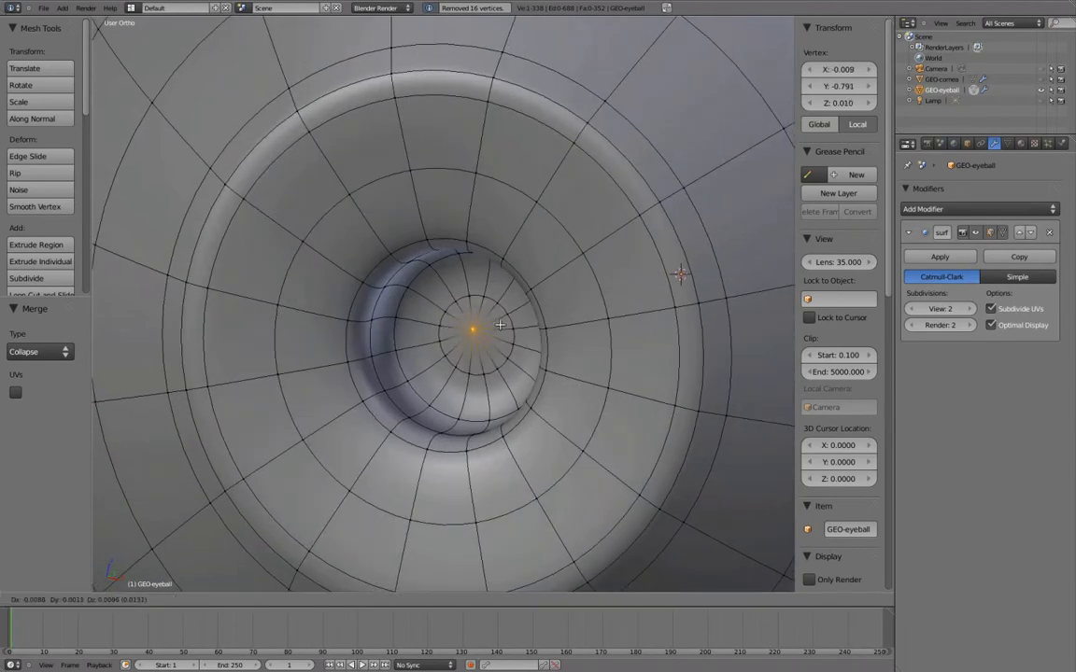
key("z")
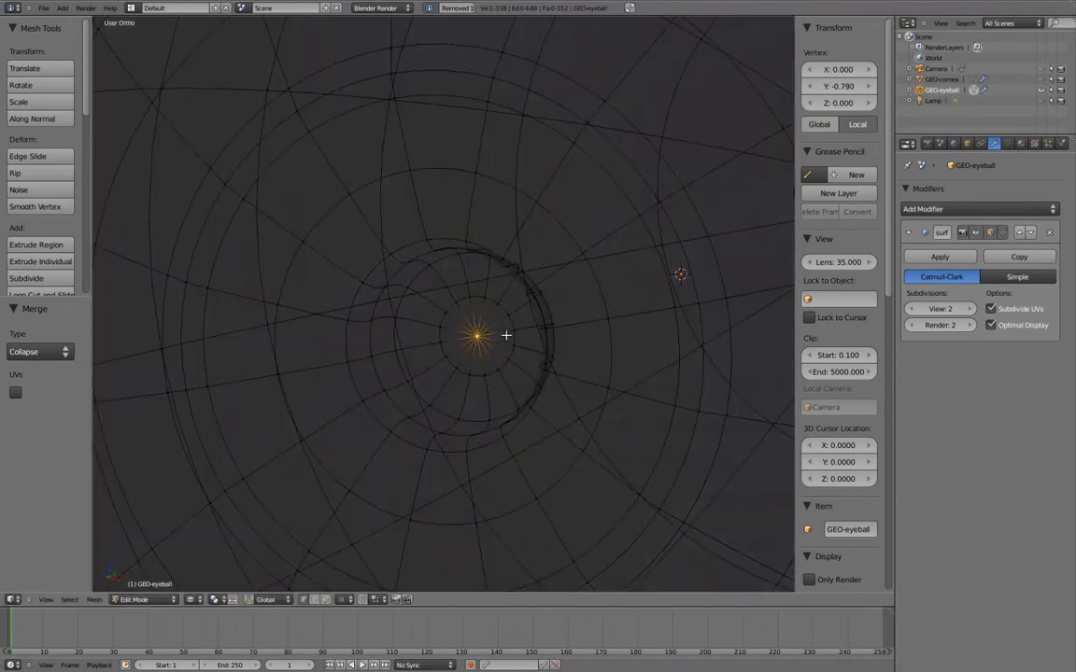
key("a")
mouse_move(515, 323)
middle_mouse_down()
mouse_move(552, 310)
mouse_move(540, 312)
mouse_move(557, 332)
mouse_move(478, 328)
mouse_move(511, 326)
middle_mouse_up()
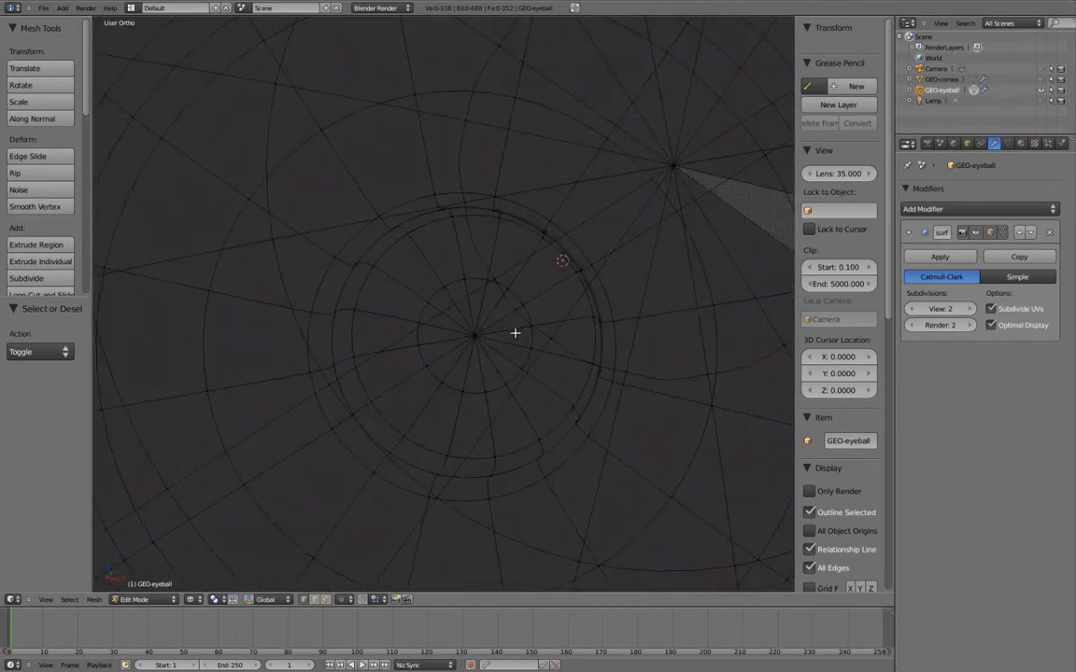
key("z")
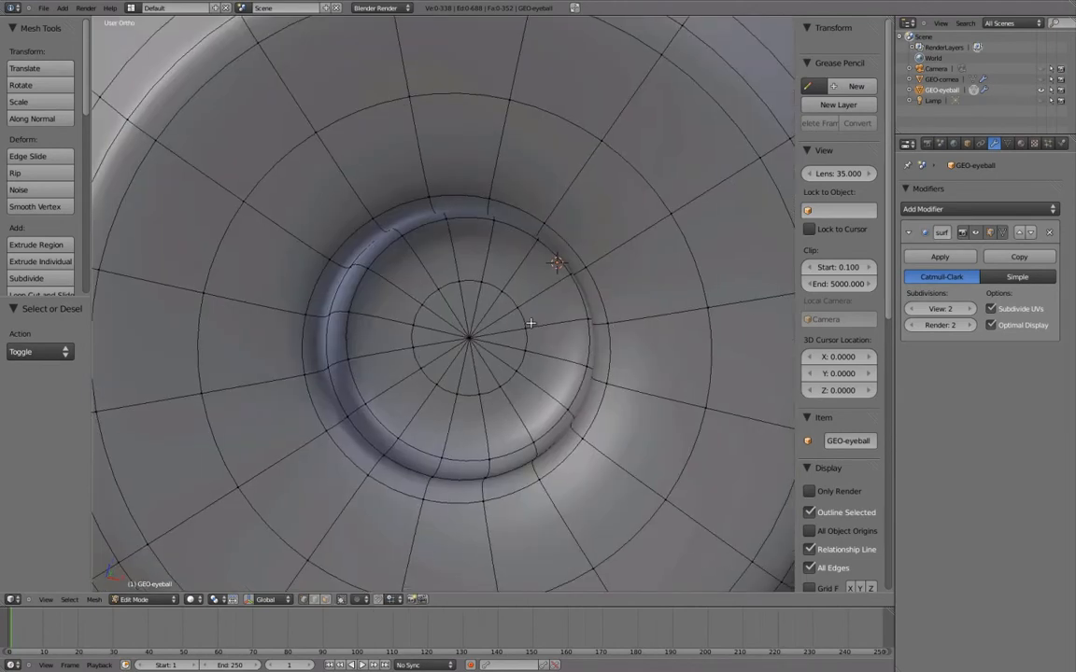
scroll(530, 323, "down", 2)
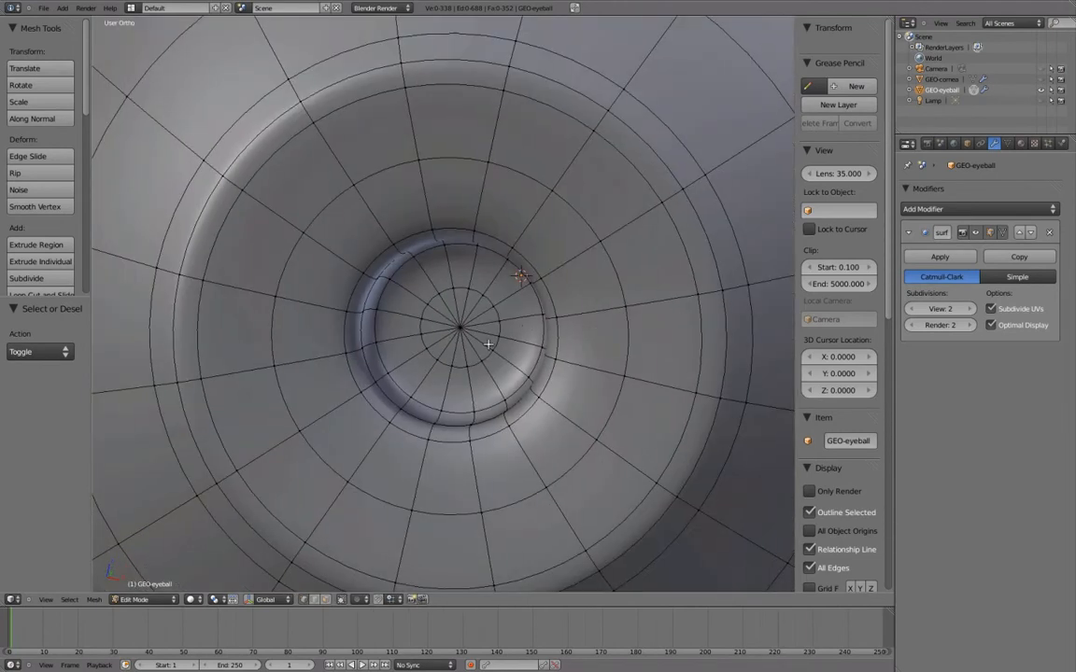
middle_click_drag(483, 348, 530, 319)
key("KP_1")
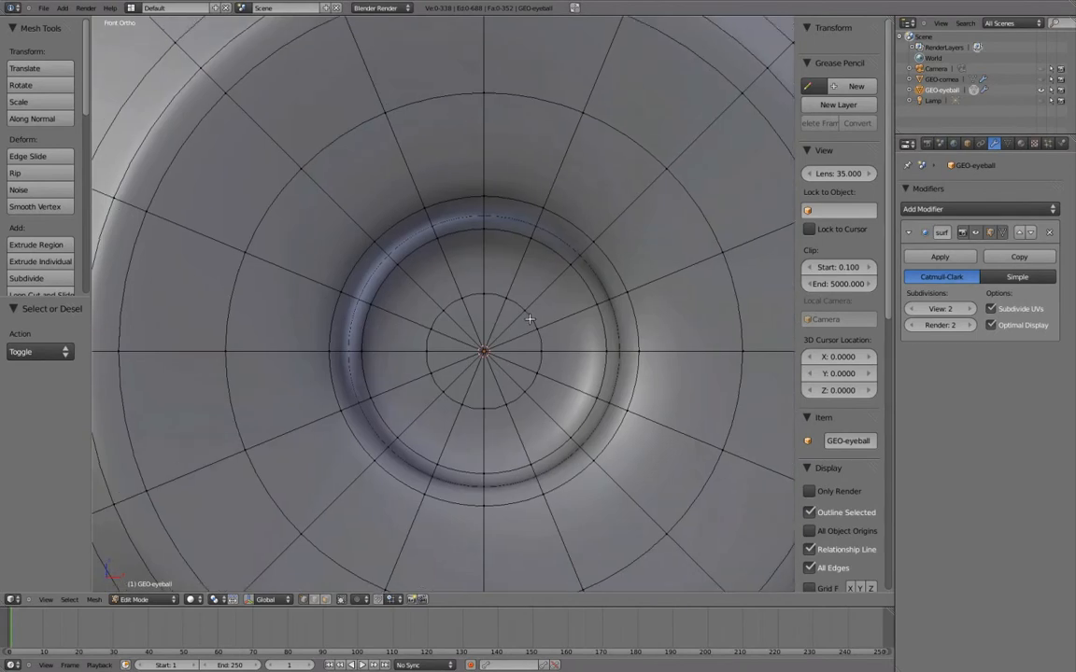
- Switch to face selection and join the two upper-left pairs of triangles around the pupil's center vertex into quads
key("ctrl+Tab")
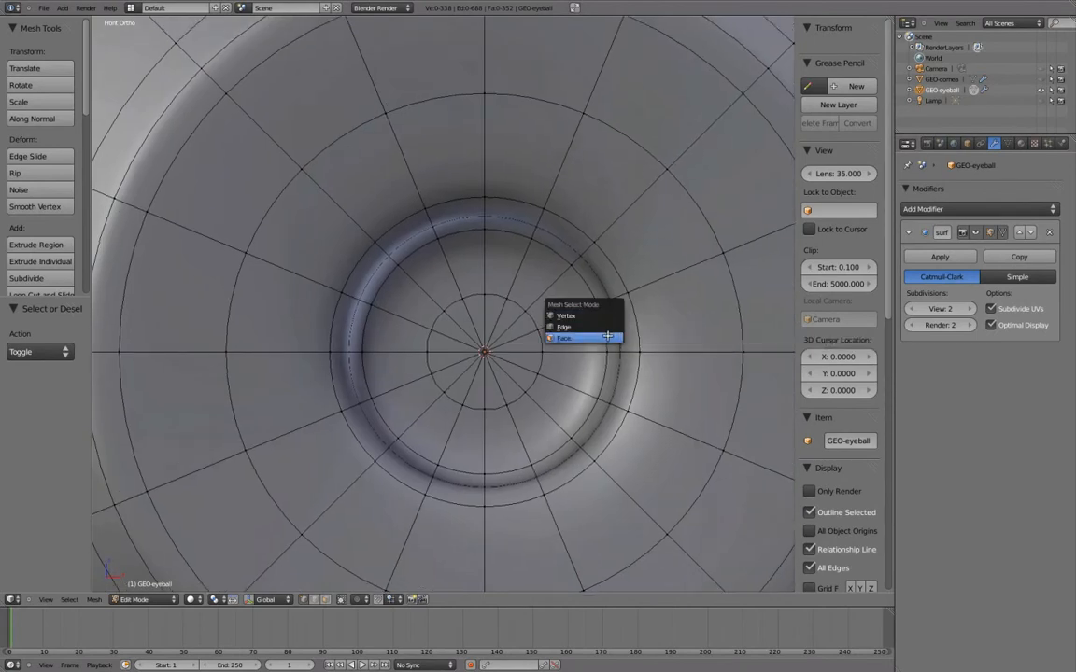
left_click(608, 336)
right_click(467, 318)
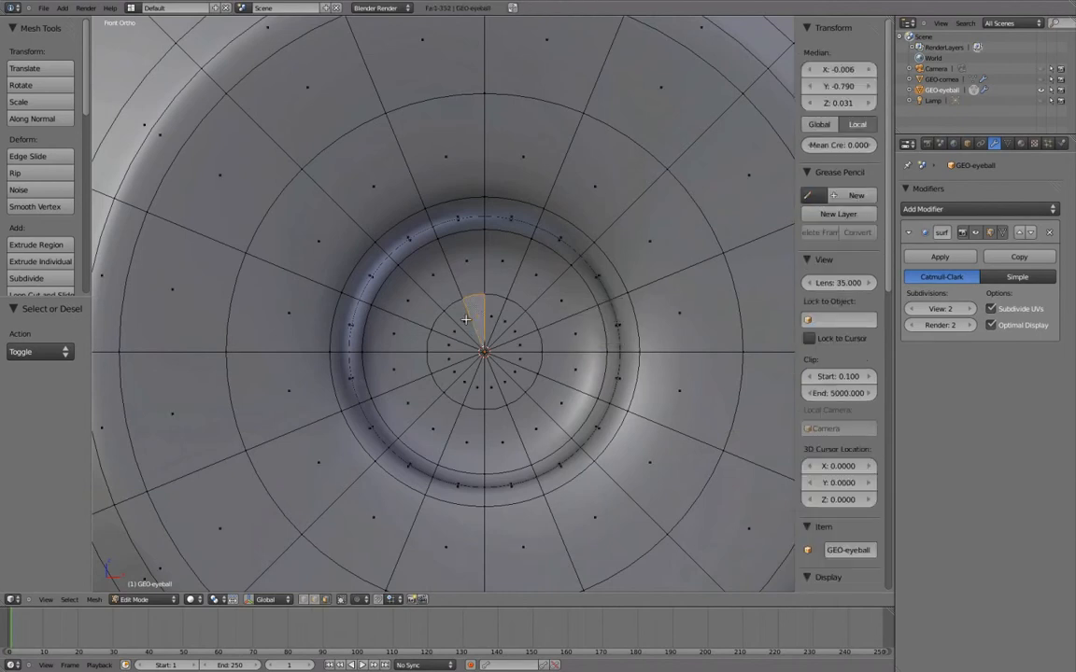
key("alt+j")
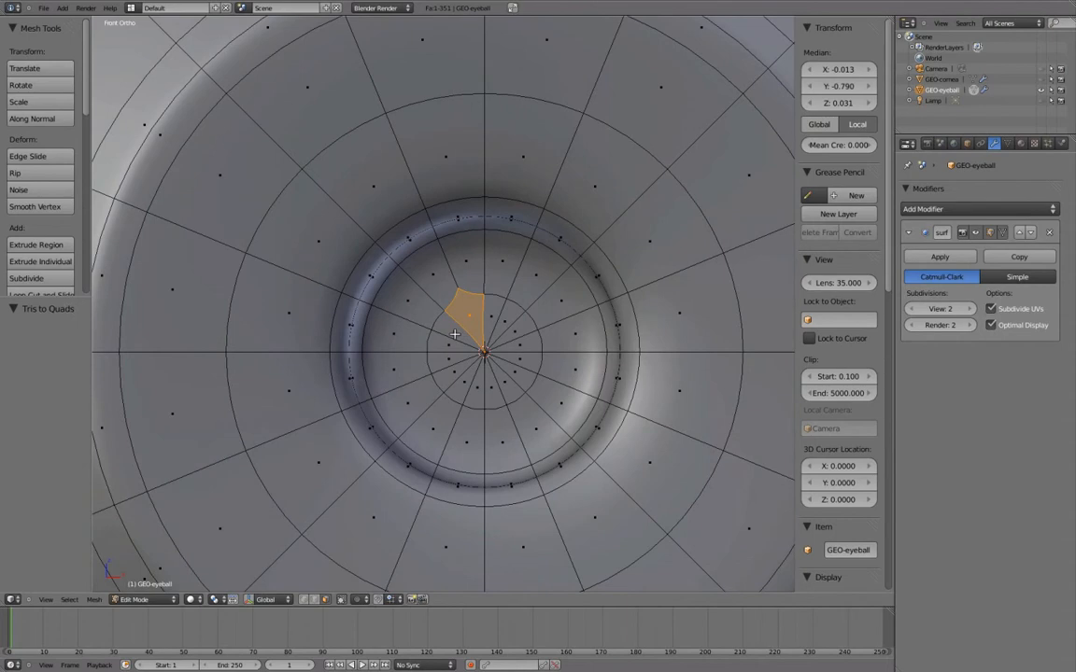
right_click(448, 346)
right_click(448, 349, "shift")
key("alt+j")
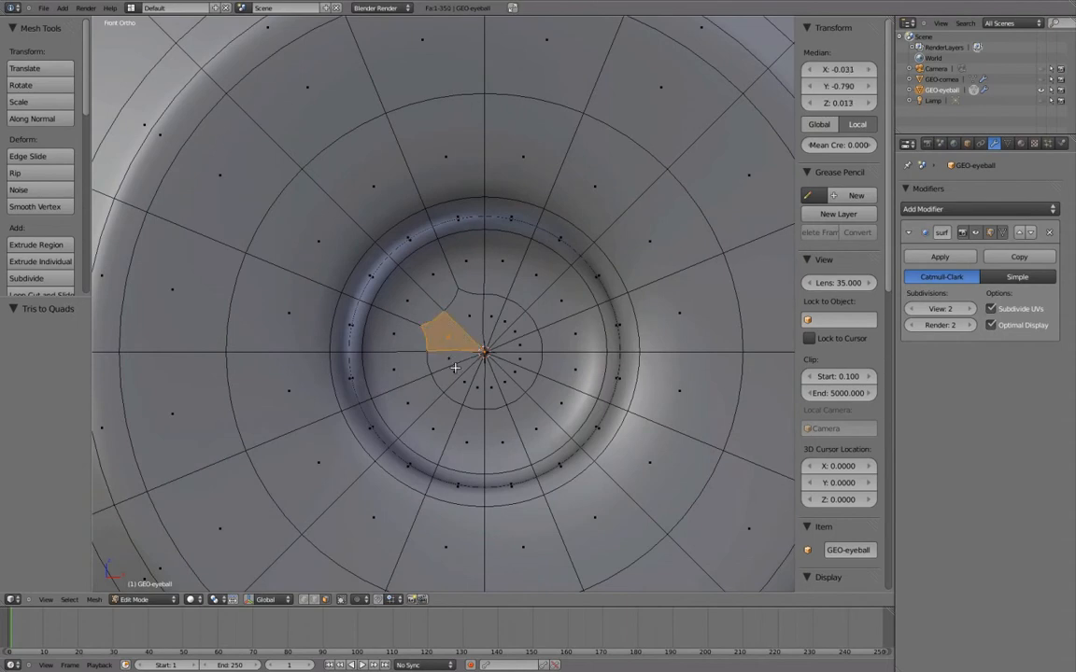
- Join the two lower-left pairs of triangles around the pupil's center vertex into quads
right_click(456, 373)
key("alt+j")
right_click(461, 380)
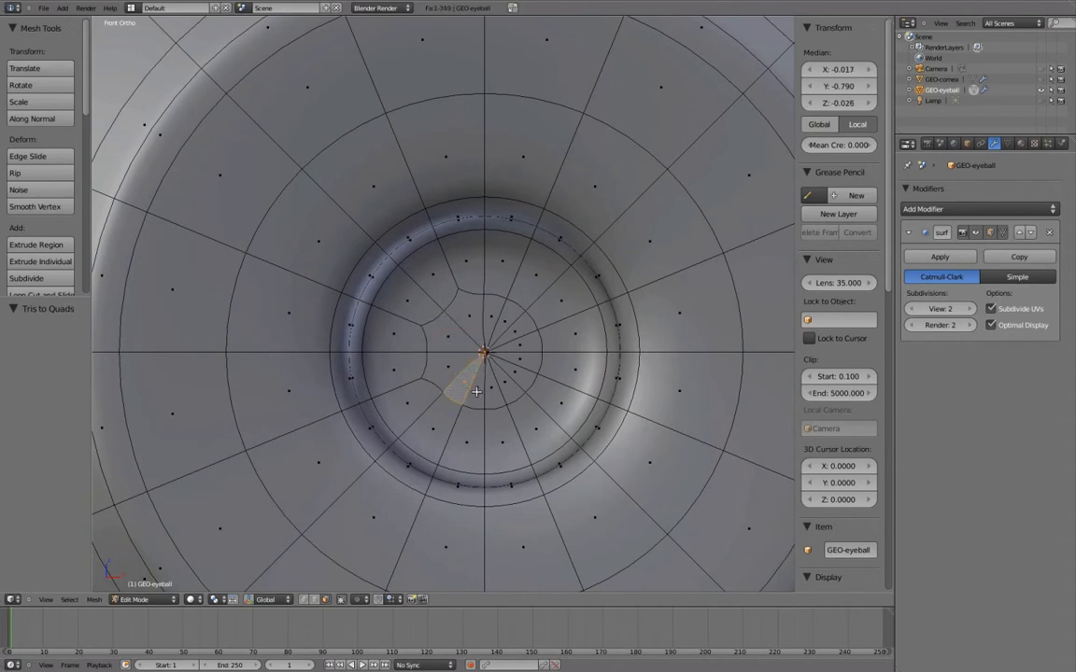
right_click(477, 392, "shift")
key("alt+j")
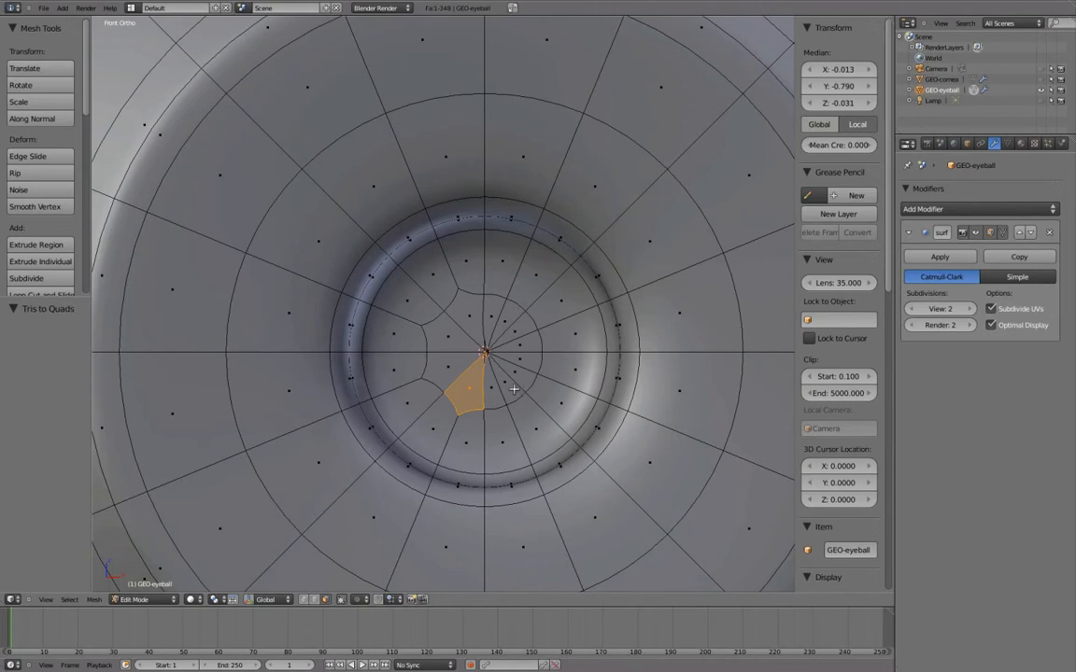
- Join the four remaining pairs of triangles on the right half of the pupil's center vertex into quads and clear the selection
right_click(509, 387)
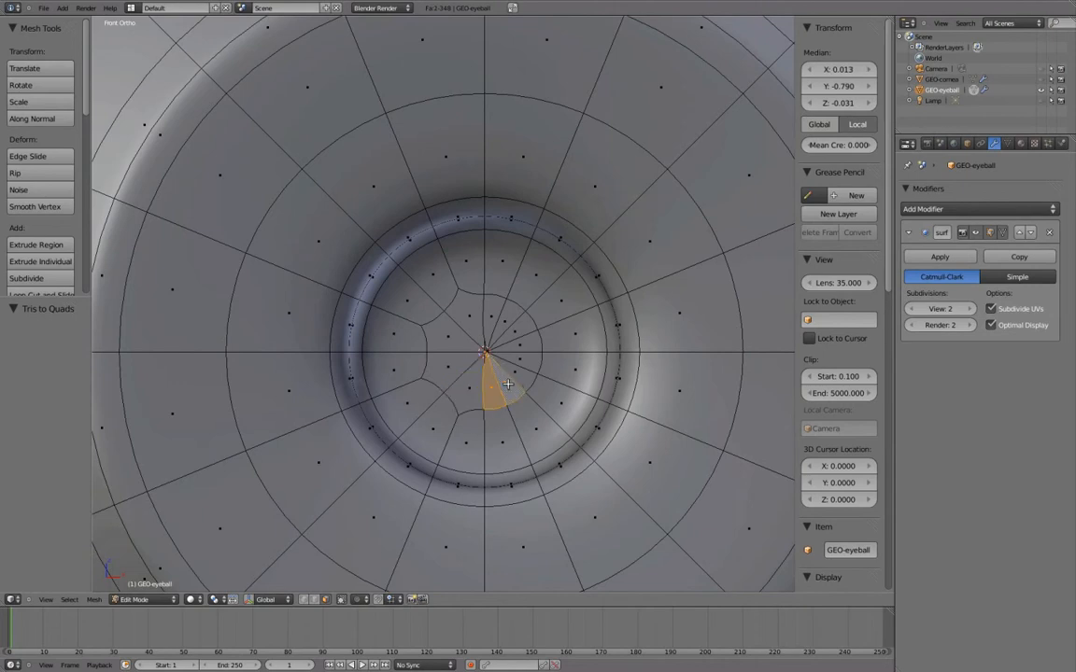
right_click(518, 369, "shift")
key("alt+j")
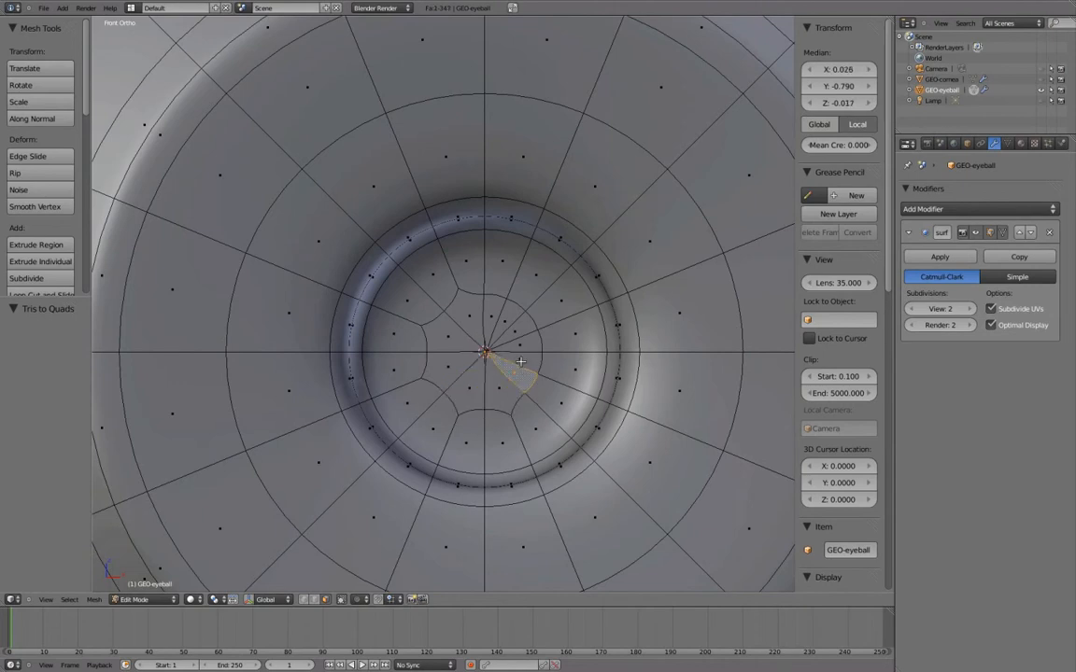
right_click(518, 336, "shift")
key("alt+j")
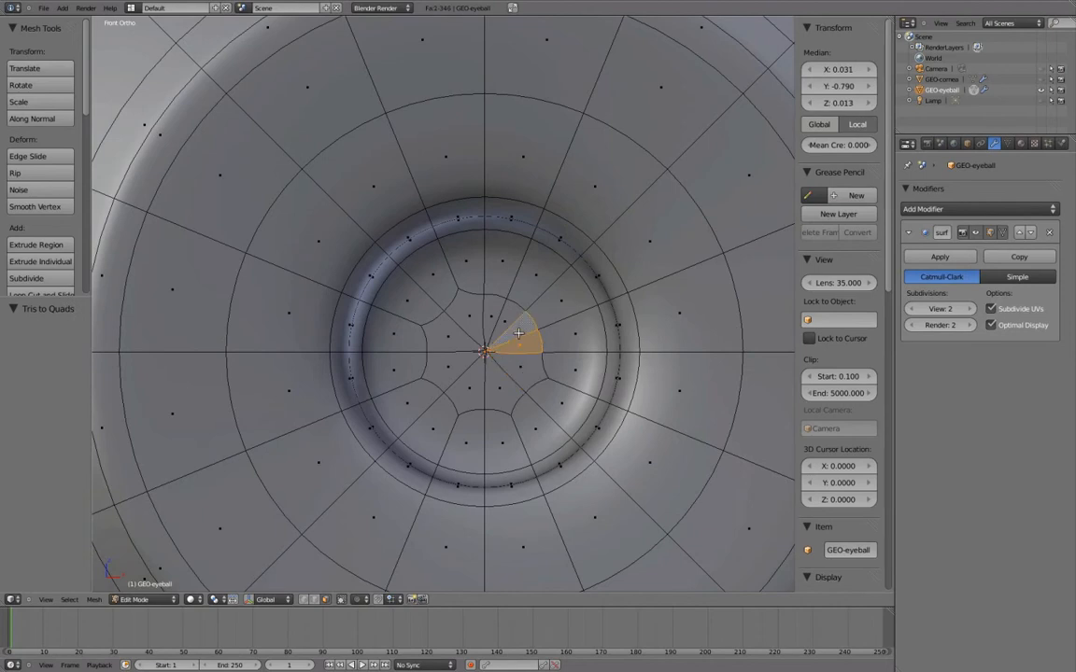
right_click(495, 311)
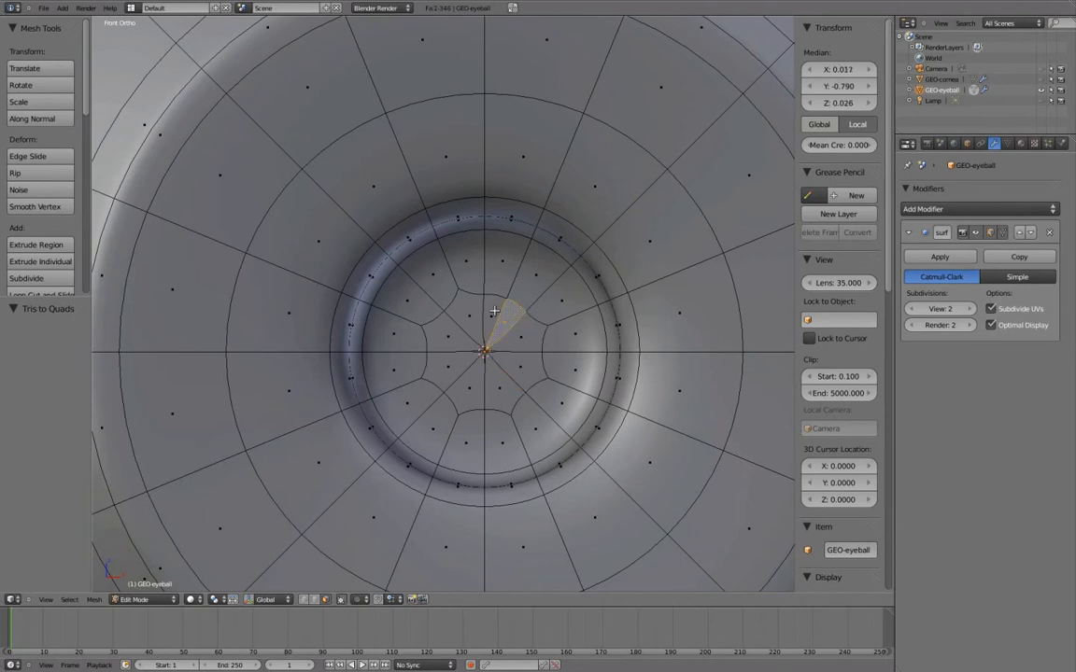
right_click(494, 311, "shift")
scroll(502, 318, "down", 2)
key("a")
- Leave face selection and move the edge loop midway across the iris about 0.012 along the global Y axis
key("Tab")
middle_click_drag(502, 317, 413, 290)
key("Tab")
key("ctrl+Tab")
left_click(448, 311)
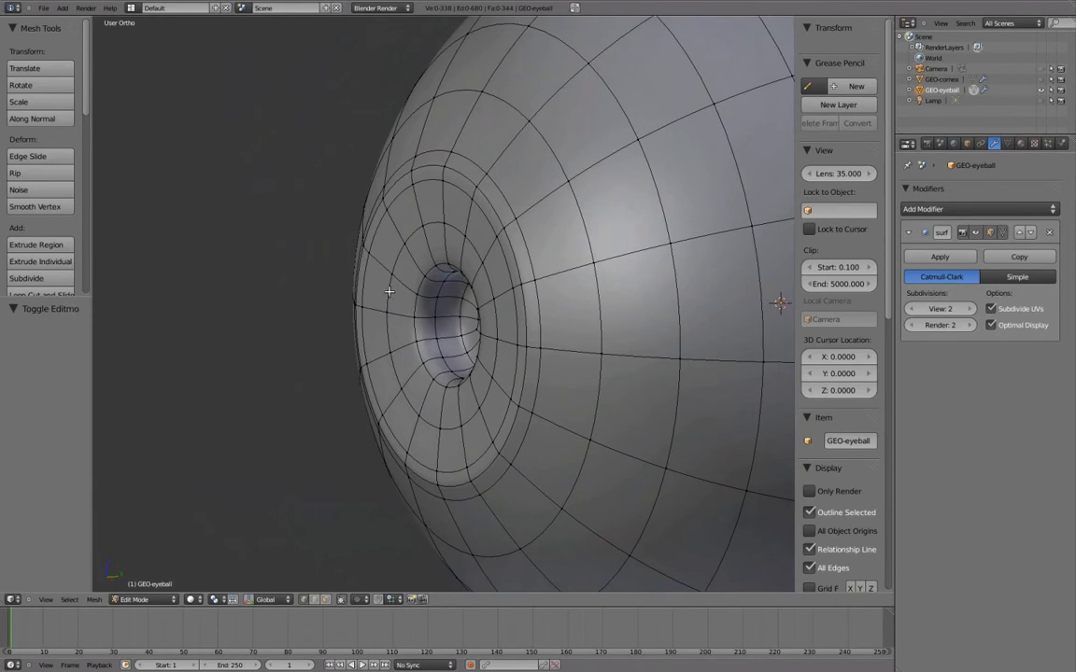
right_click(500, 302, "alt")
key("g")
key("y")
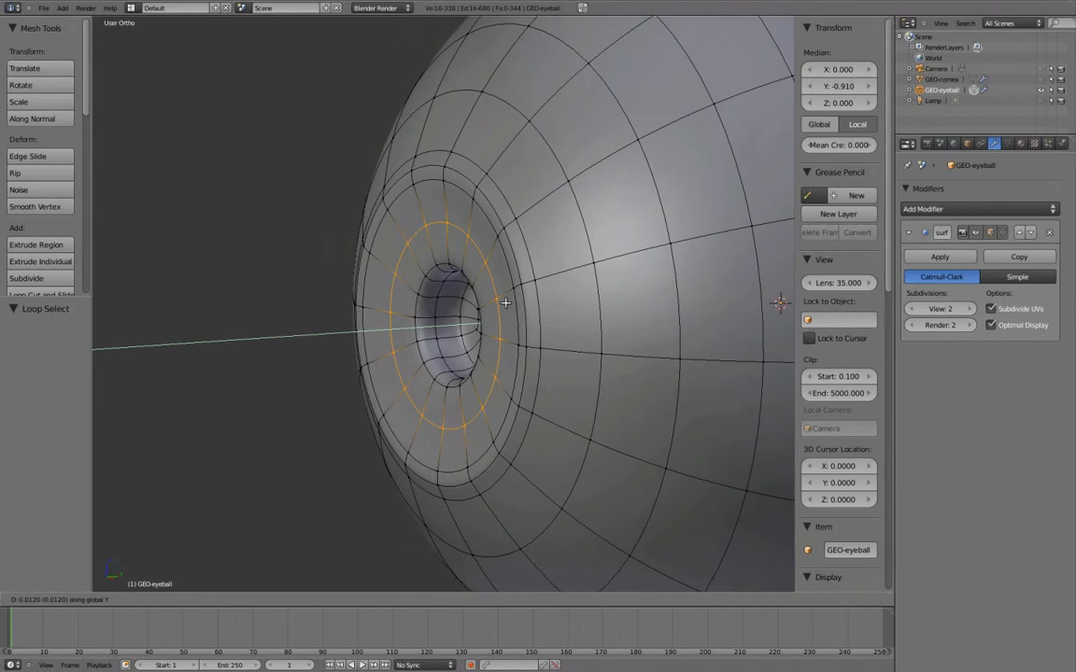
left_click(505, 303)
- Return to object mode, view the smoothed eyeball and save the file
key("Tab")
middle_click_drag(509, 303, 572, 318)
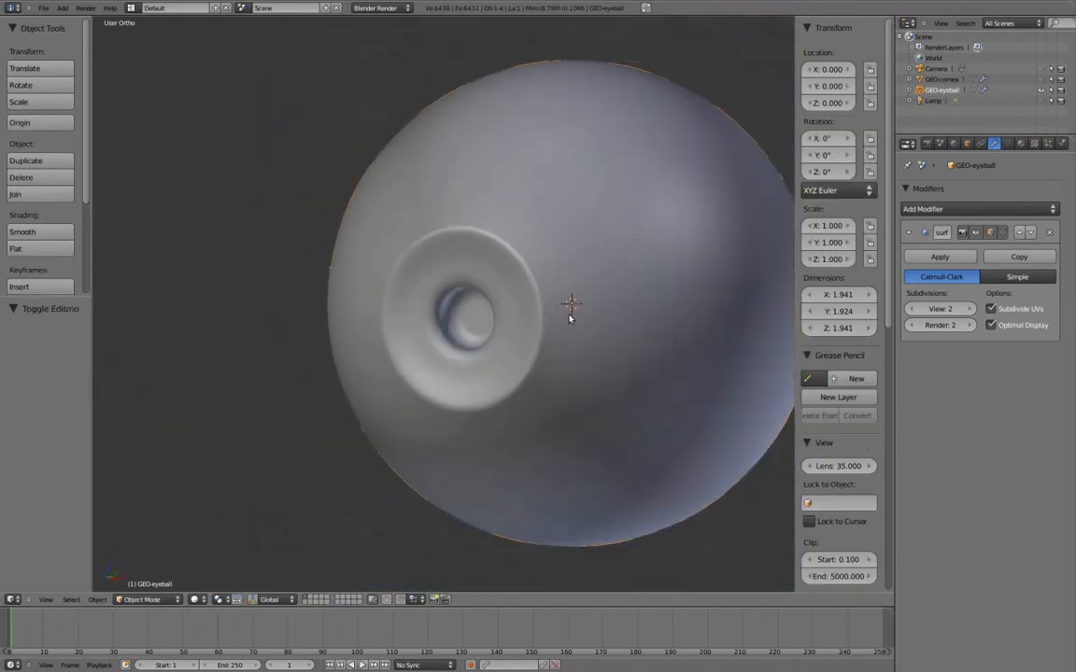
key("ctrl+s")
- In the back view, switch to face selection and join the two upper-left pairs of triangles around the eyeball's rear pole into quads
mouse_move(565, 313)
middle_mouse_down()
mouse_move(533, 319)
mouse_move(569, 307)
mouse_move(576, 323)
mouse_move(526, 333)
mouse_move(559, 312)
mouse_move(626, 314)
mouse_move(564, 303)
mouse_move(487, 312)
mouse_move(500, 320)
mouse_move(542, 288)
mouse_move(521, 291)
middle_mouse_up()
key("Tab")
scroll(521, 291, "down", 4)
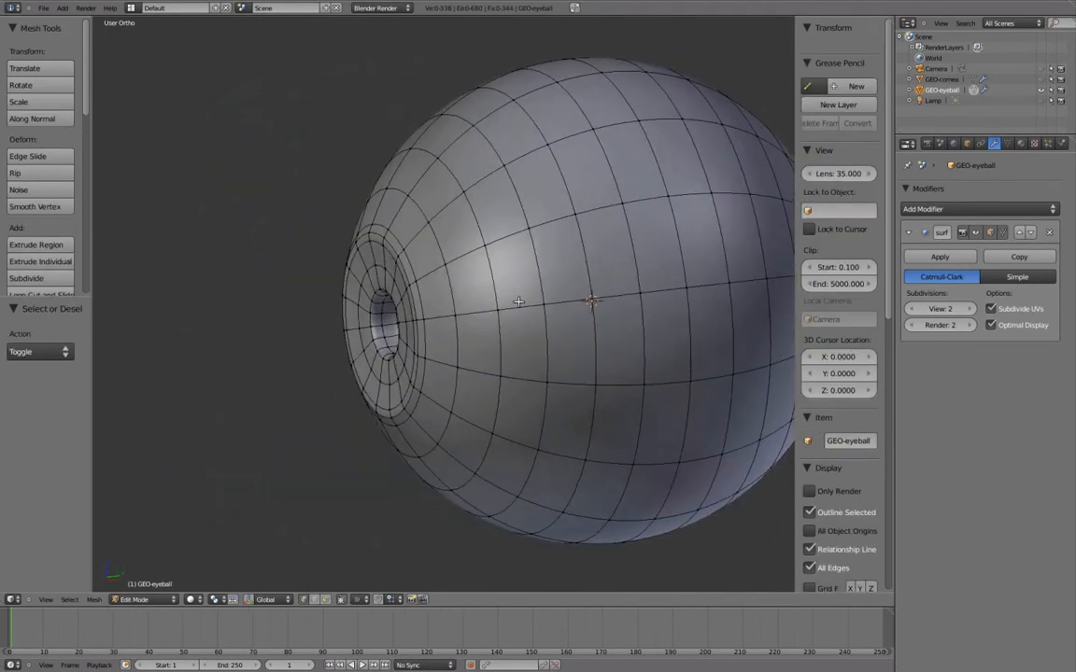
middle_click_drag(676, 327, 586, 338)
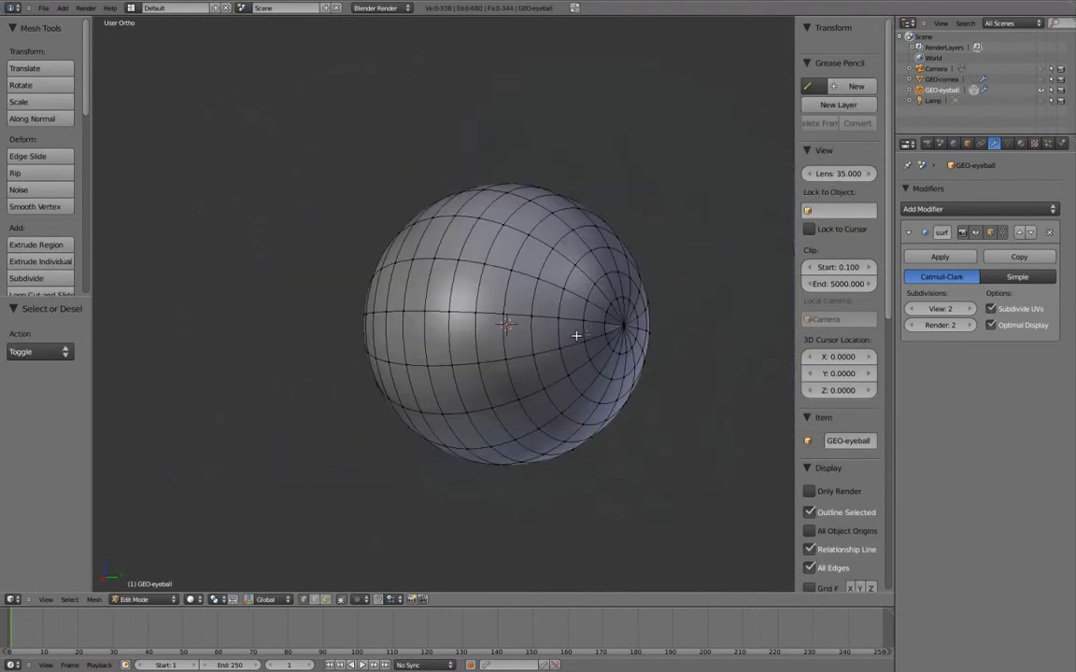
key("ctrl+KP_1")
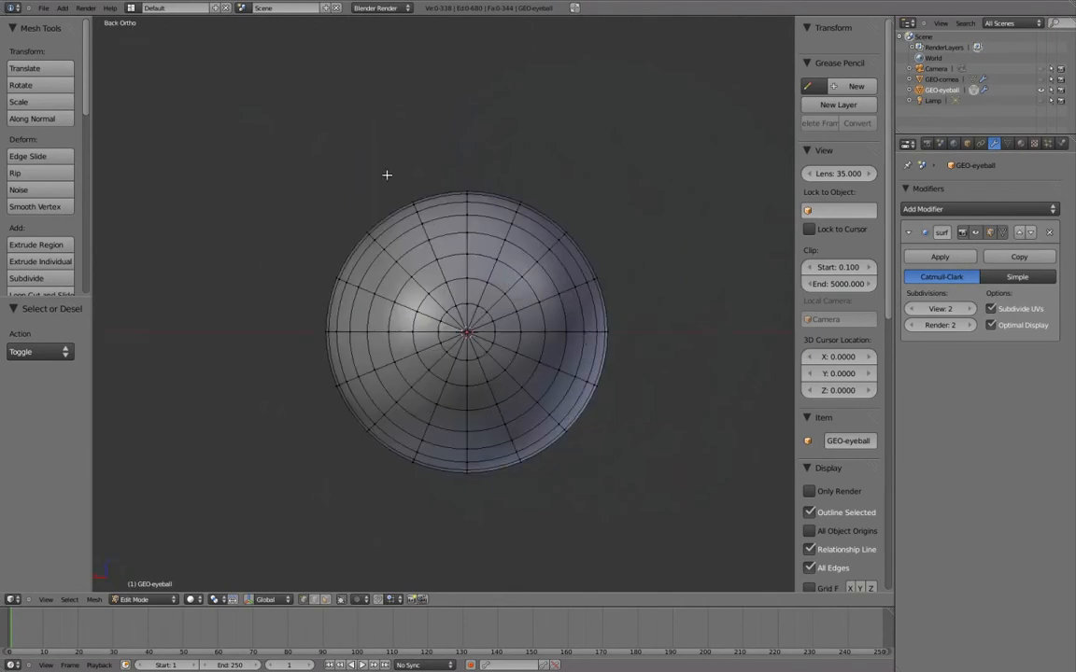
scroll(386, 175, "up", 5)
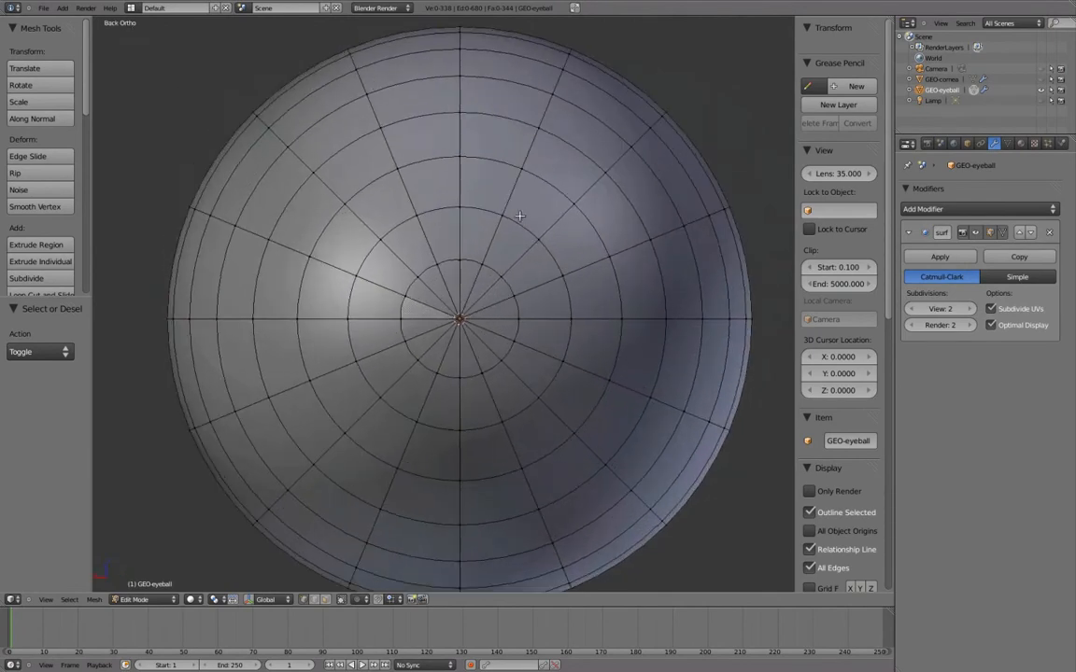
scroll(519, 215, "up", 1)
key("ctrl+Tab")
left_click(525, 264)
right_click(453, 272)
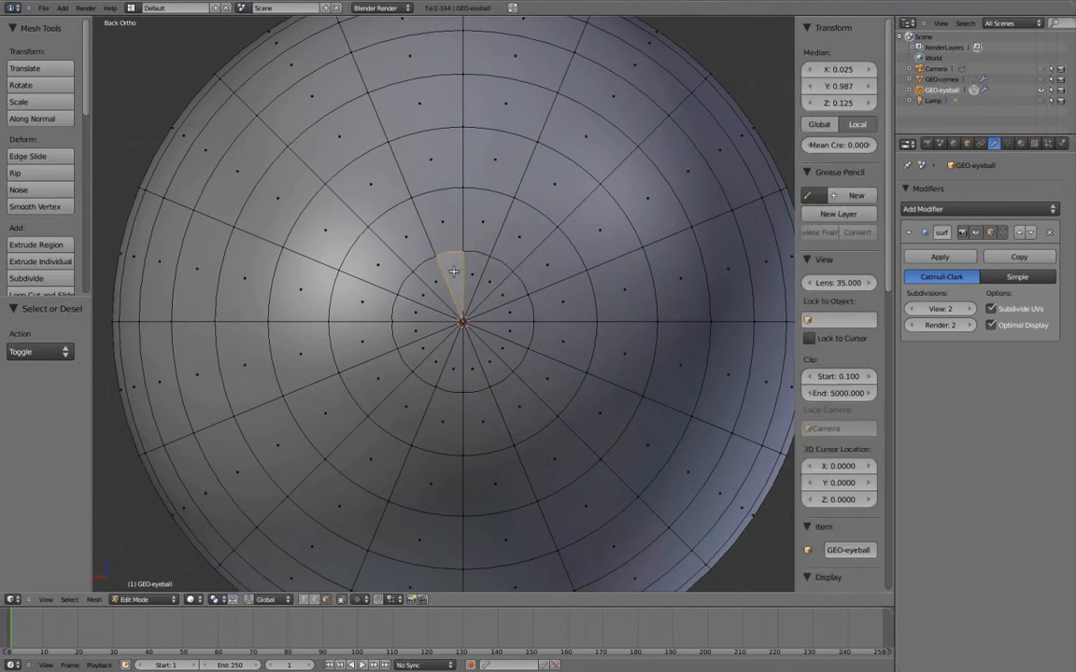
right_click(422, 291, "shift")
key("alt+j")
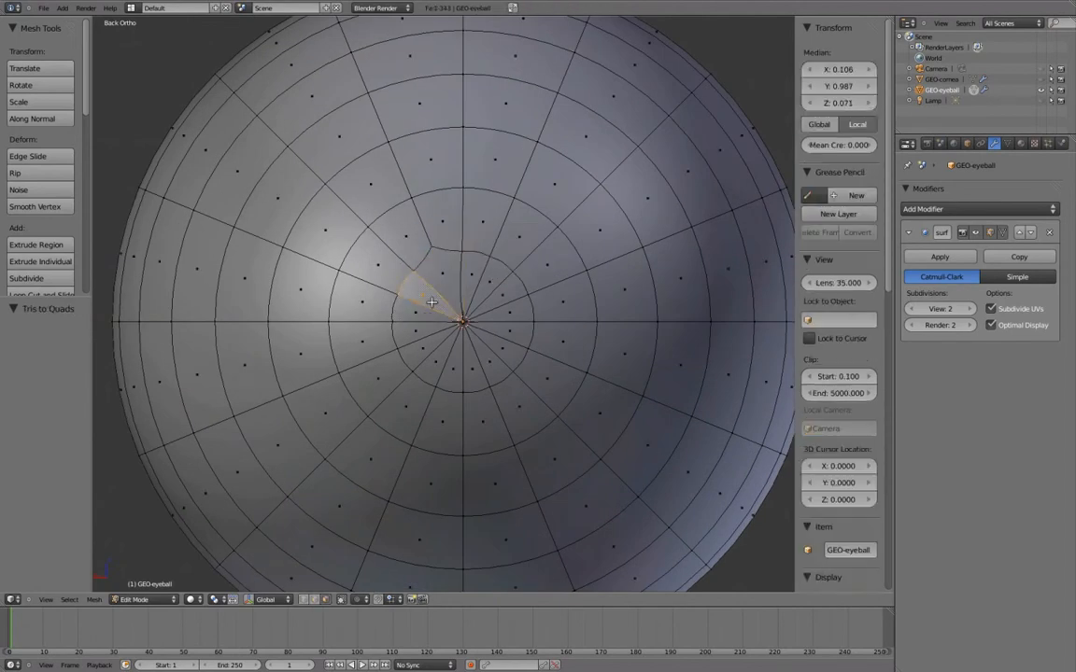
right_click(425, 311, "shift")
key("alt+j")
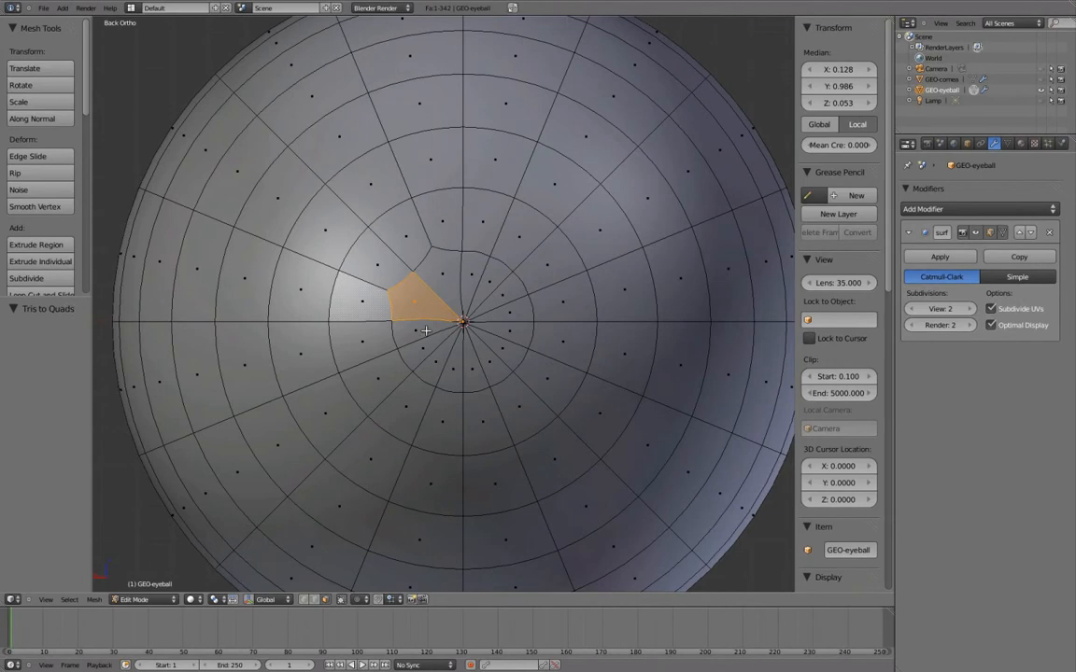
- Join the two lower-left pairs of triangles around the rear pole into quads
right_click(427, 333)
right_click(426, 350, "shift")
key("alt+j")
right_click(446, 366)
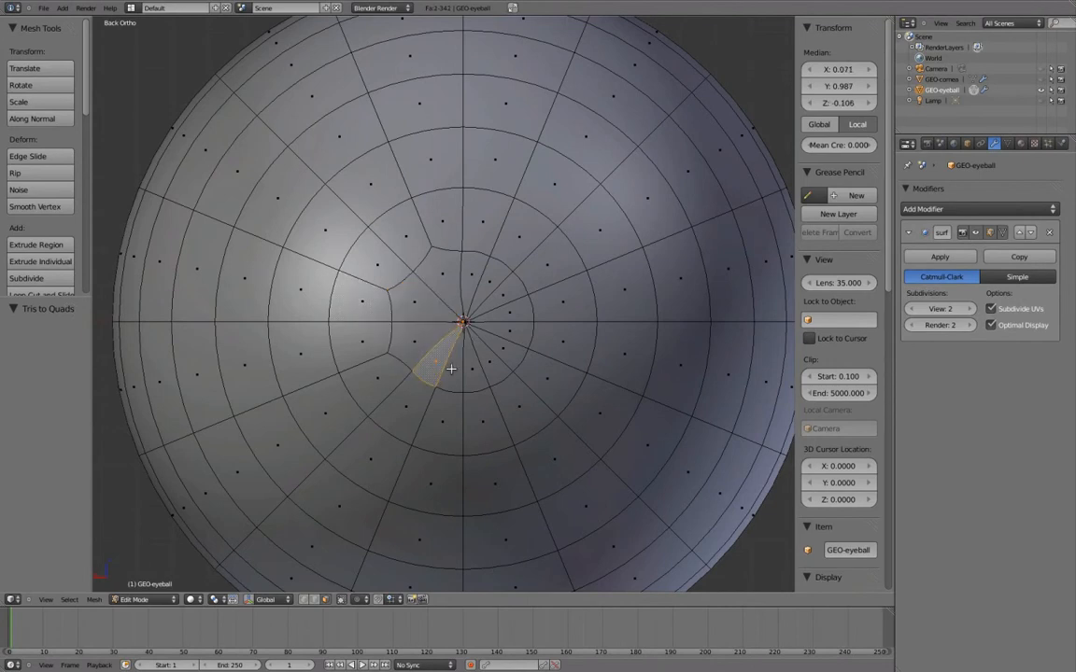
right_click(452, 369, "shift")
key("alt+j")
- Join the two lower-right pairs of triangles around the rear pole into quads
right_click(471, 374)
right_click(486, 370, "shift")
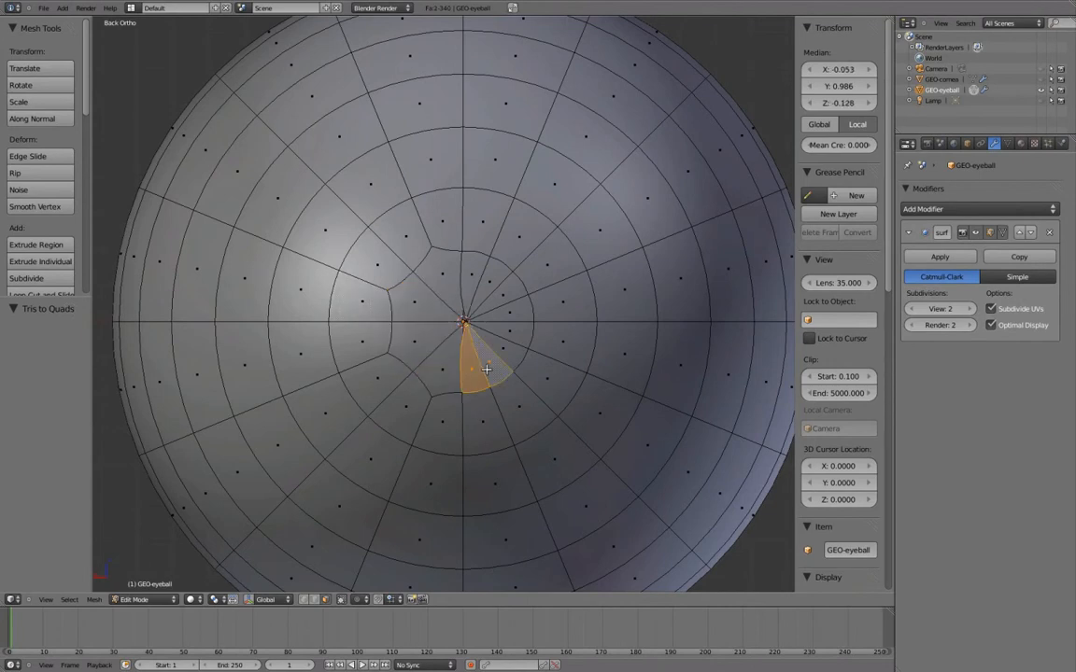
key("alt+j")
right_click(511, 334)
right_click(512, 333, "shift")
key("alt+j")
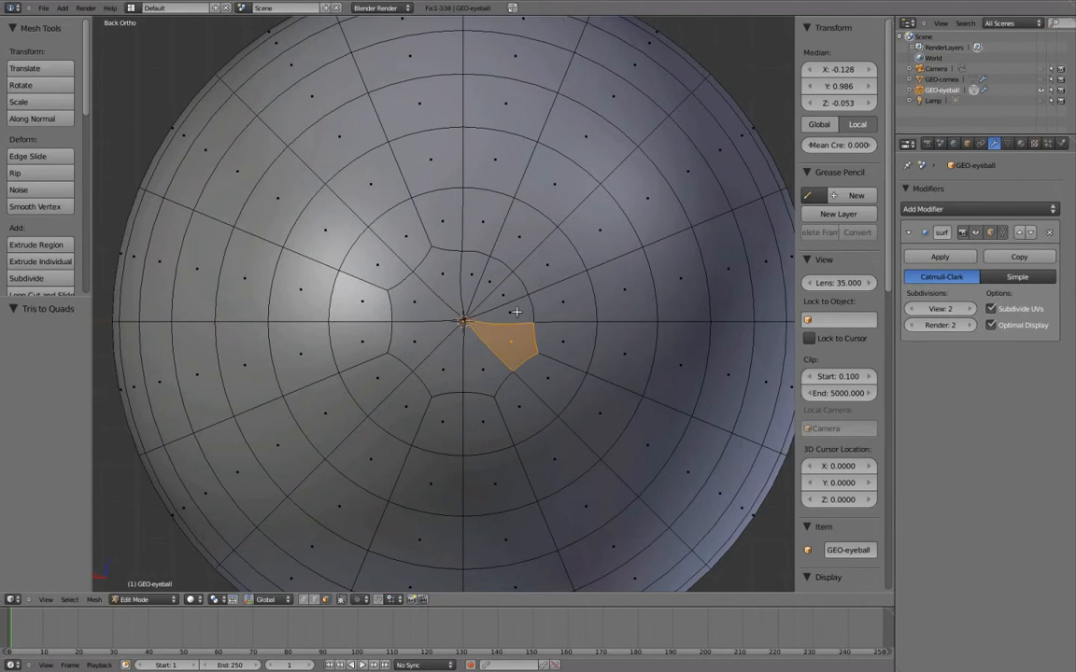
- Join the two upper-right pairs of triangles around the rear pole into quads and leave face selection
right_click(511, 306)
right_click(507, 295, "shift")
key("alt+j")
right_click(492, 282)
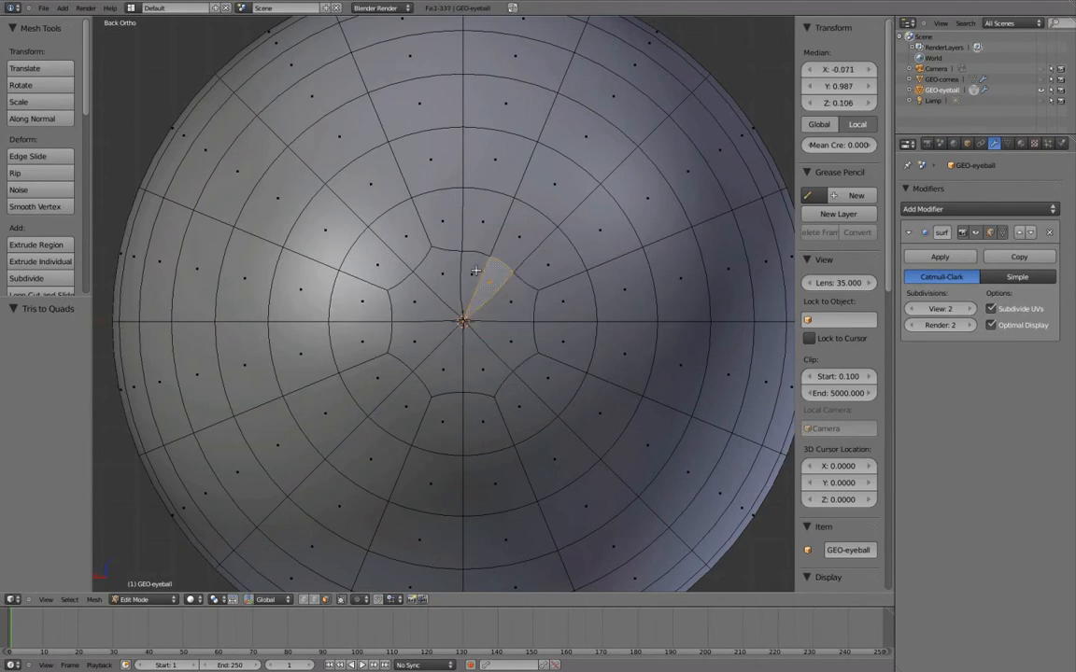
right_click(476, 271, "shift")
key("alt+j")
key("ctrl+Tab")
scroll(548, 315, "down", 6)
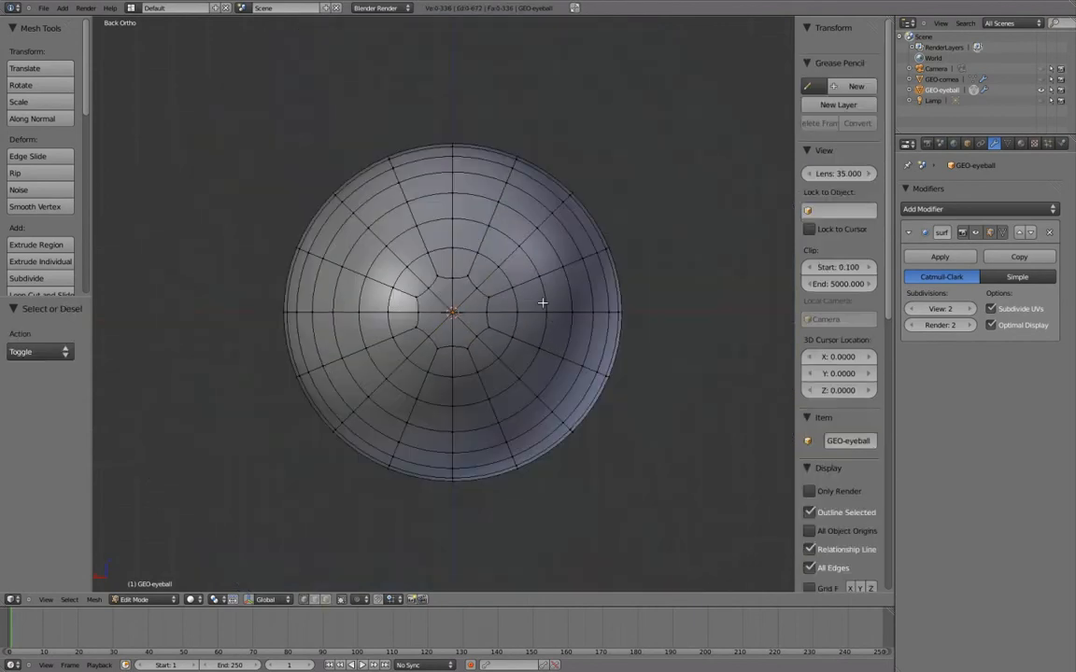
- Examine the eyeball's mesh and smooth surface around the iris and pupil from several angles, with nothing selected in object mode
key("Tab")
key("Tab")
mouse_move(571, 316)
middle_mouse_down()
mouse_move(605, 300)
mouse_move(552, 305)
mouse_move(622, 307)
mouse_move(528, 283)
mouse_move(556, 322)
mouse_move(579, 324)
mouse_move(576, 307)
middle_mouse_up()
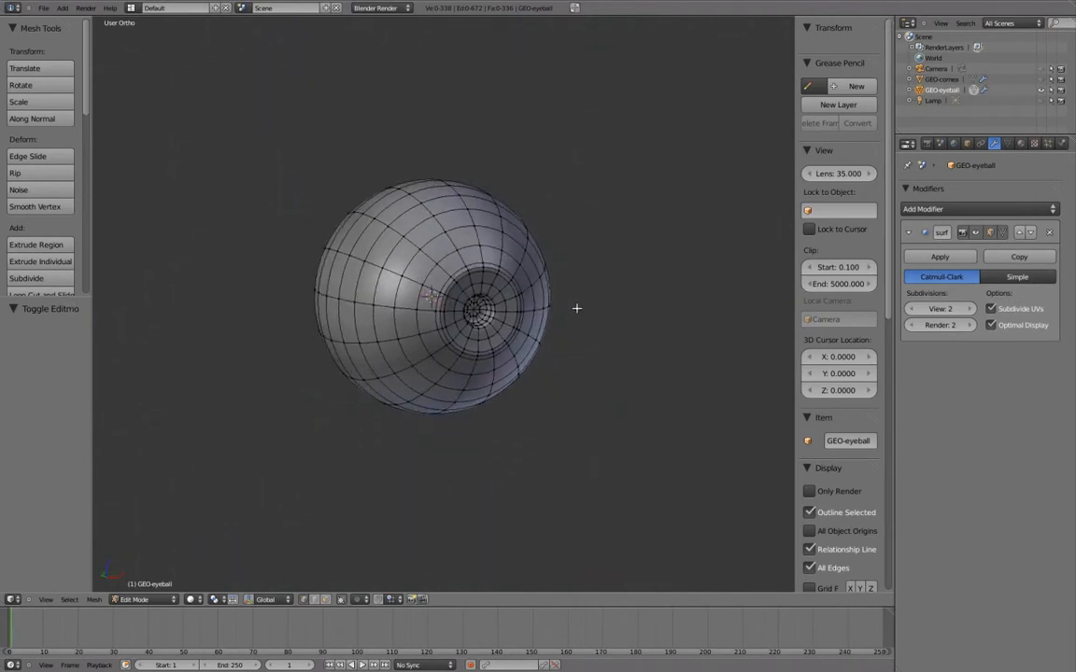
scroll(577, 309, "up", 2)
scroll(576, 308, "up", 2)
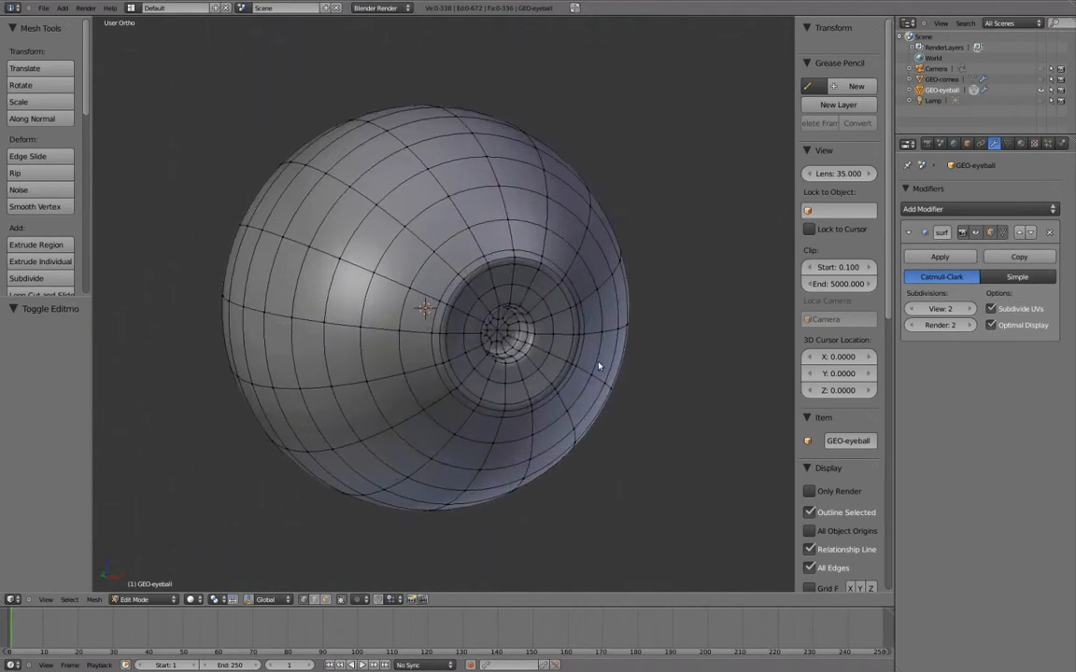
key("Tab")
middle_click_drag(639, 379, 466, 372)
key("a")
scroll(476, 341, "down", 3)
middle_click_drag(484, 305, 295, 263)
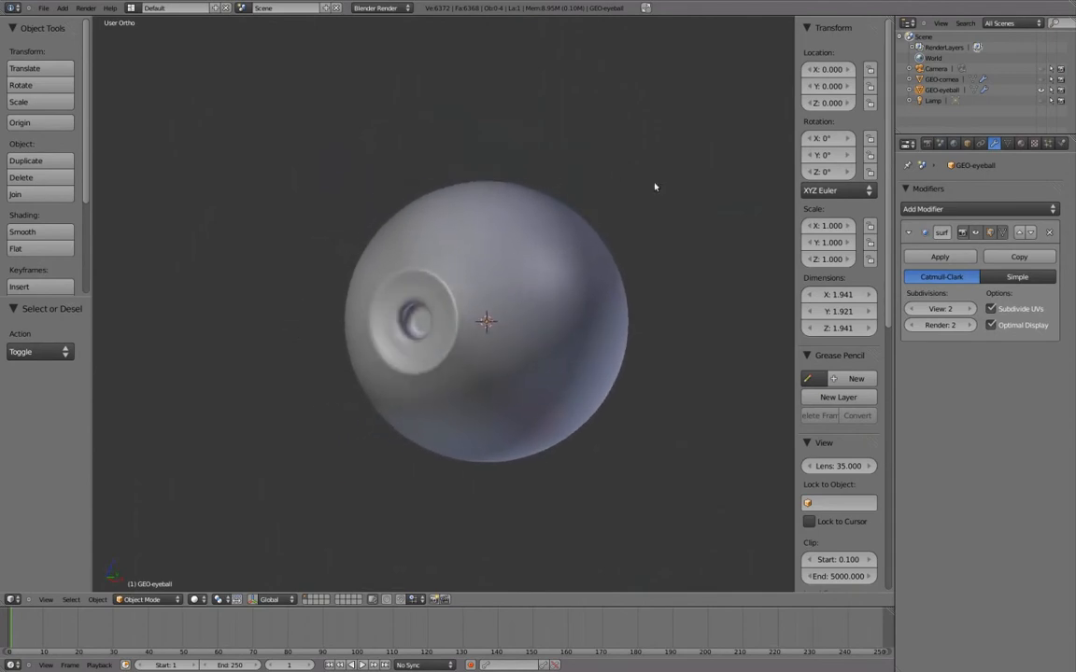
middle_click_drag(656, 185, 642, 235)
middle_click_drag(579, 283, 511, 386)
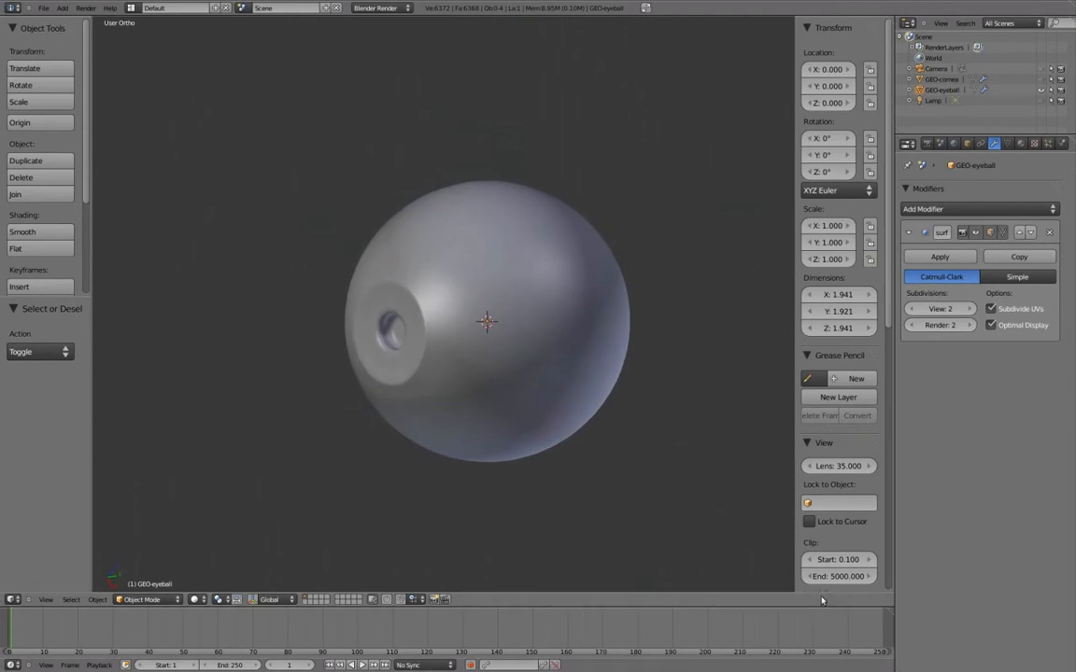
left_click_drag(894, 657, 897, 657)
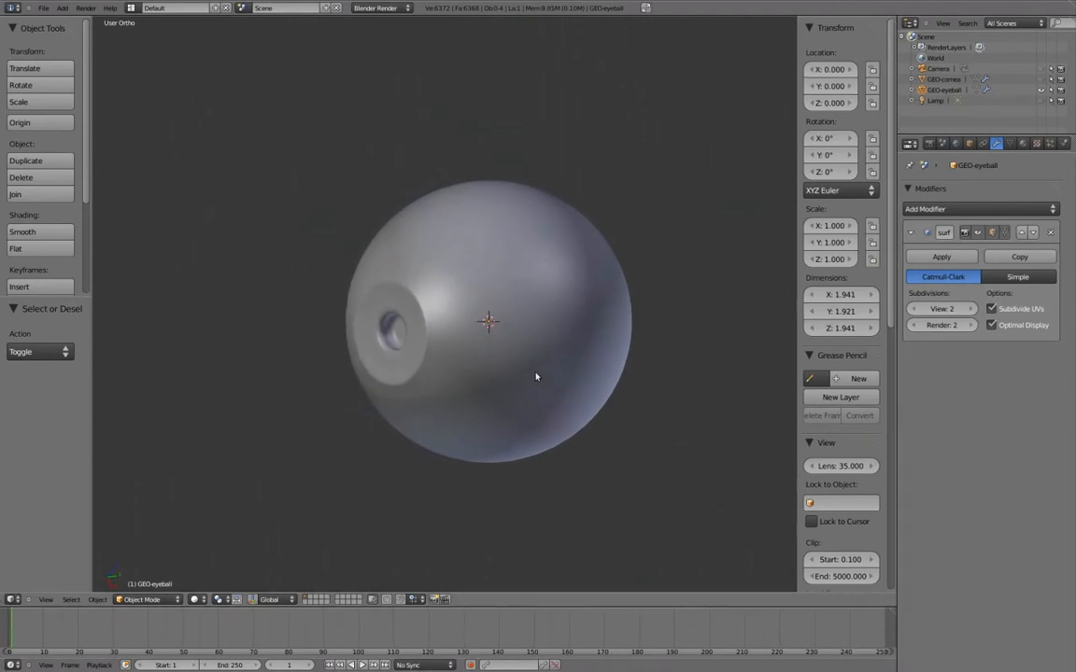
middle_click_drag(536, 376, 530, 355)
- In edit mode, move the edge loop midway across the iris 0.010 along the global Y axis
key("Tab")
scroll(439, 297, "up", 6)
middle_click_drag(425, 280, 618, 269)
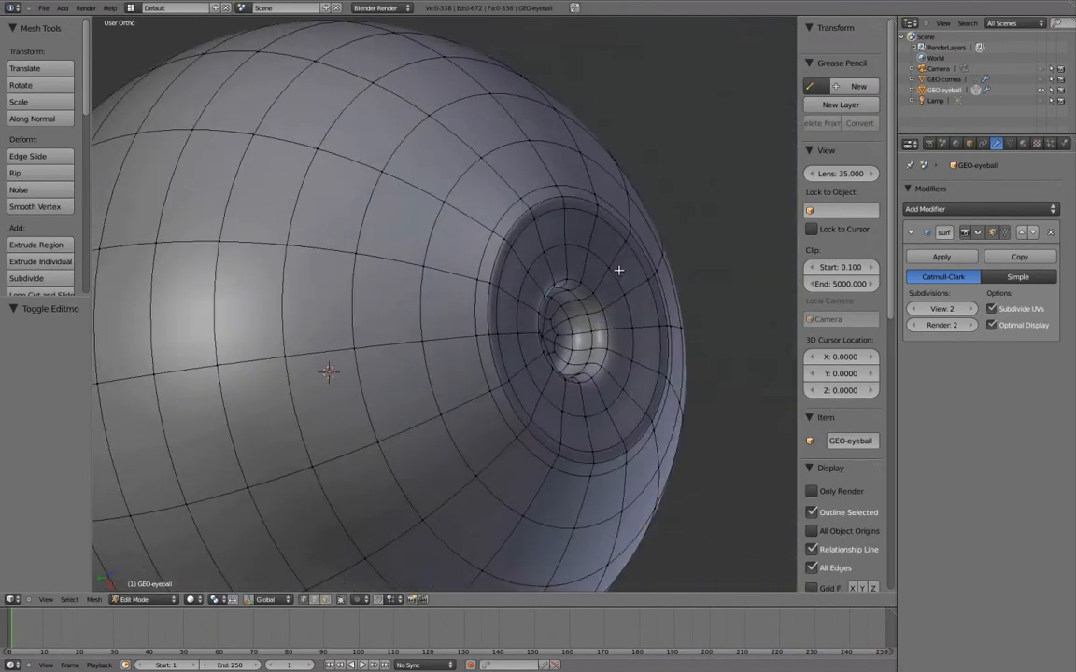
right_click(665, 284, "alt")
key("g")
key("y")
left_click(663, 283)
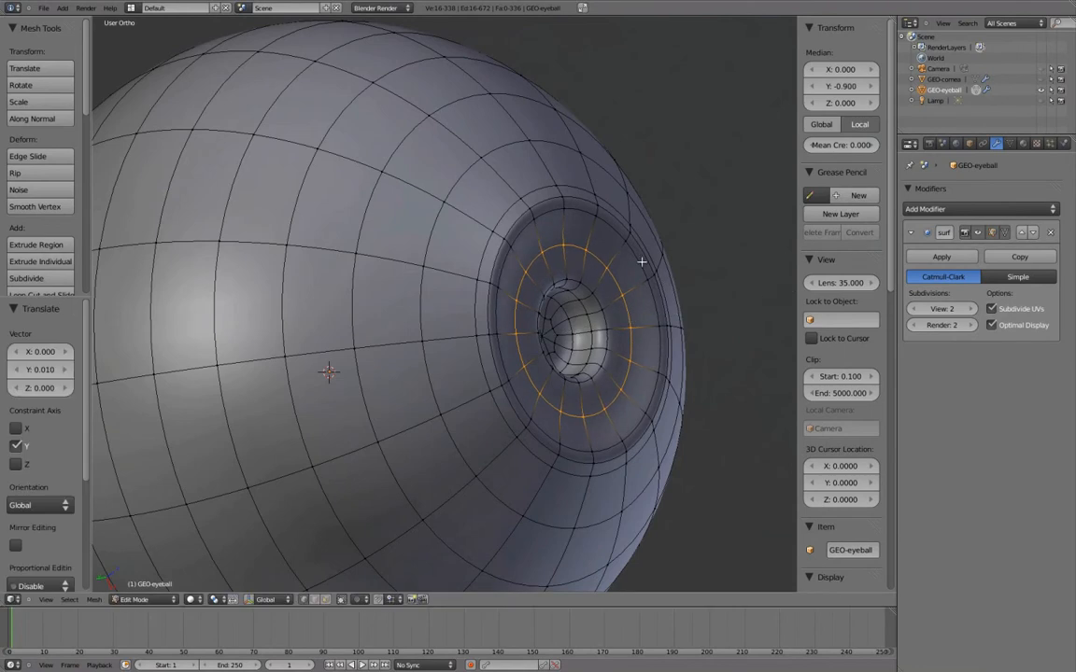
- Scale the edge loop just outside the iris rim slightly outward
middle_click_drag(643, 253, 615, 208)
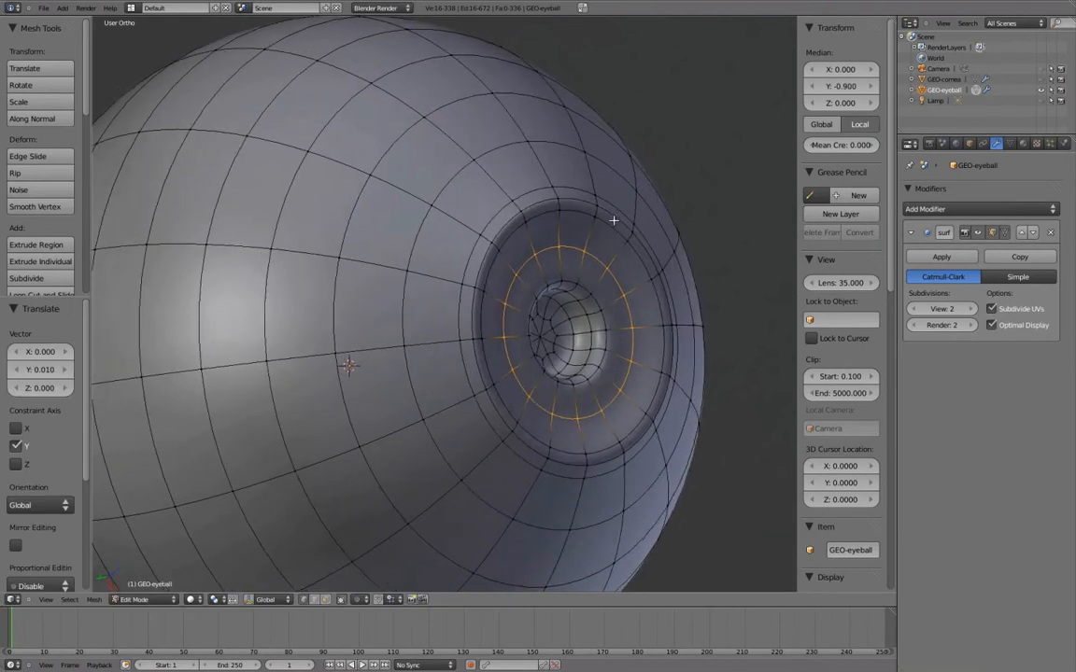
right_click(614, 209, "alt+shift")
right_click(617, 209, "alt")
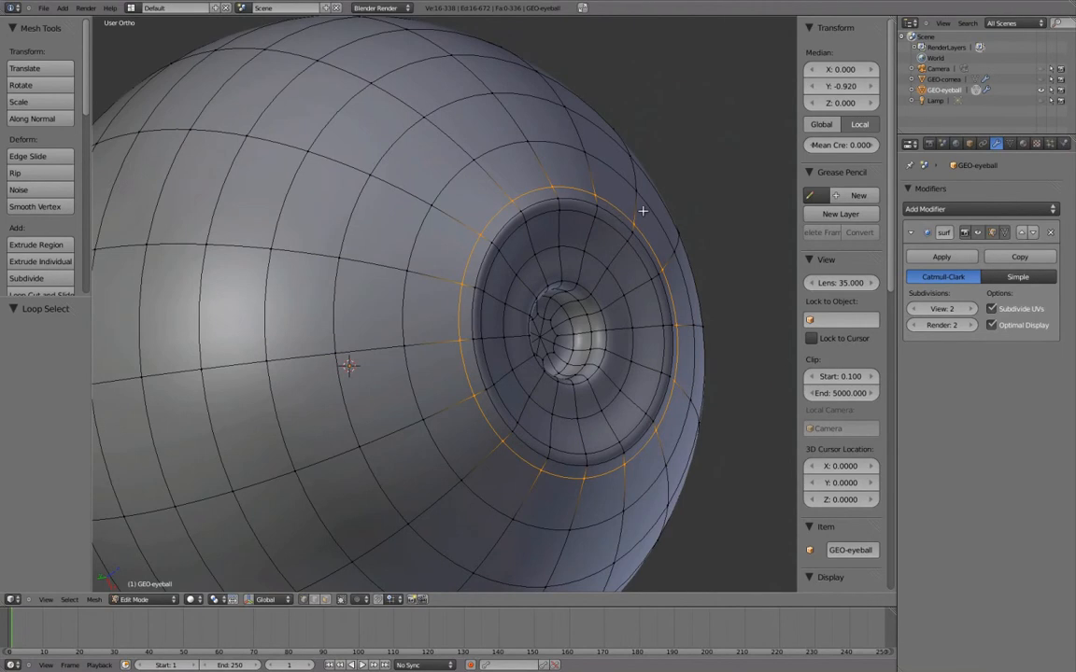
key("s")
left_click(647, 211)
- Scale the edge loop on the iris rim by about 1.01 and rescale the loop just inside it
key("Tab")
scroll(647, 216, "down", 2)
middle_click_drag(647, 216, 483, 278)
key("Tab")
right_click(482, 249, "alt")
key("s")
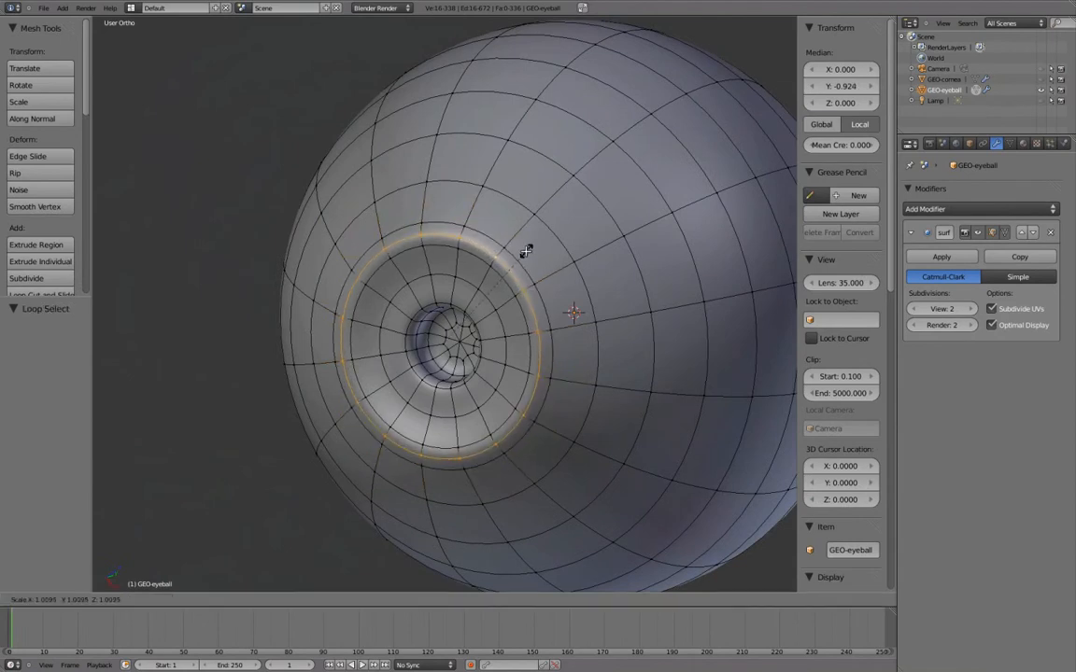
left_click(526, 248)
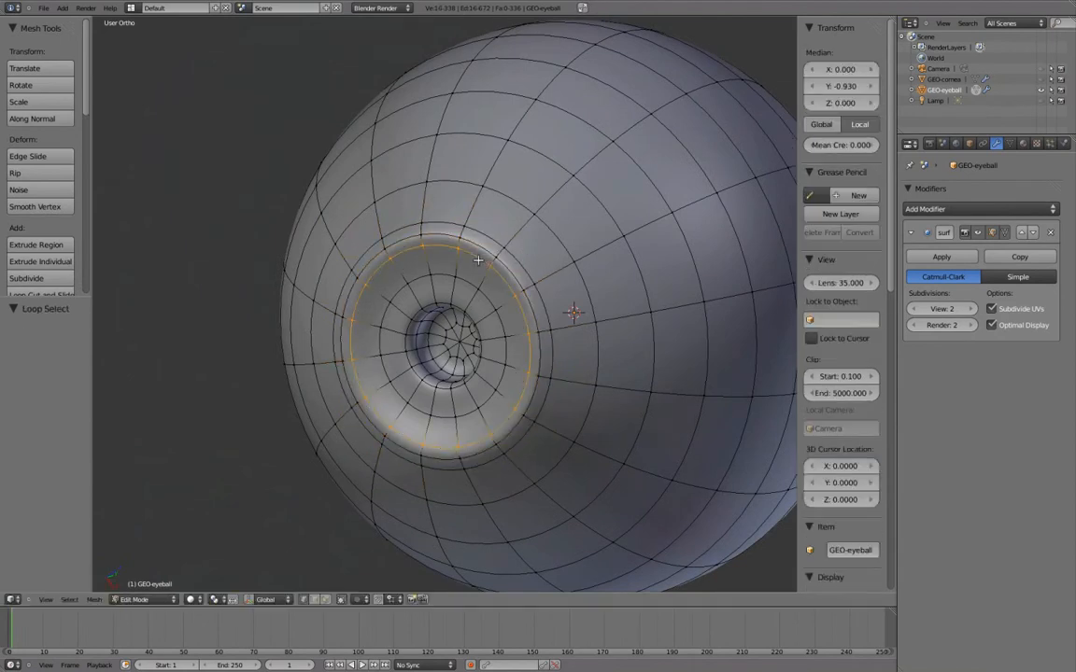
key("s")
left_click(527, 250)
- Examine the reshaped iris rim on the smoothed eyeball in object mode, up close and from a distance
key("Tab")
scroll(535, 253, "down", 4)
middle_click_drag(537, 254, 619, 451)
scroll(554, 266, "up", 2)
middle_click_drag(547, 266, 534, 299)
scroll(591, 298, "down", 2)
scroll(591, 299, "down", 1)
middle_click_drag(672, 321, 675, 335, "shift")
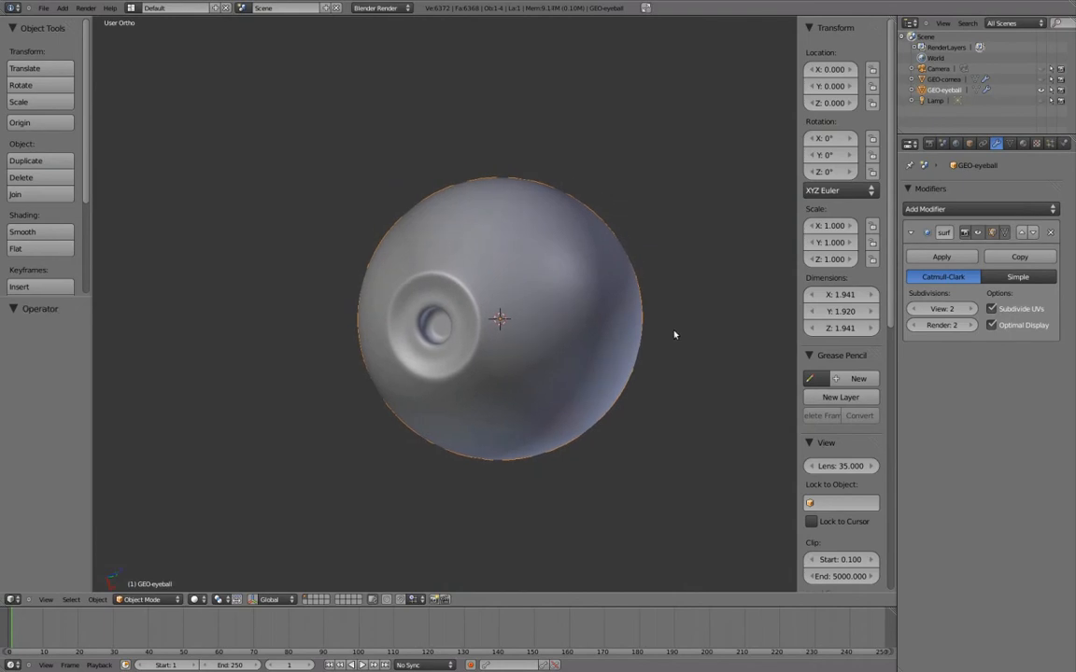
mouse_move(566, 303)
middle_mouse_down()
mouse_move(547, 293)
mouse_move(648, 312)
mouse_move(540, 300)
mouse_move(579, 314)
middle_mouse_up()
- Examine the deselected eyeball from the front view and while rotating the view stepwise around it
key("KP_1")
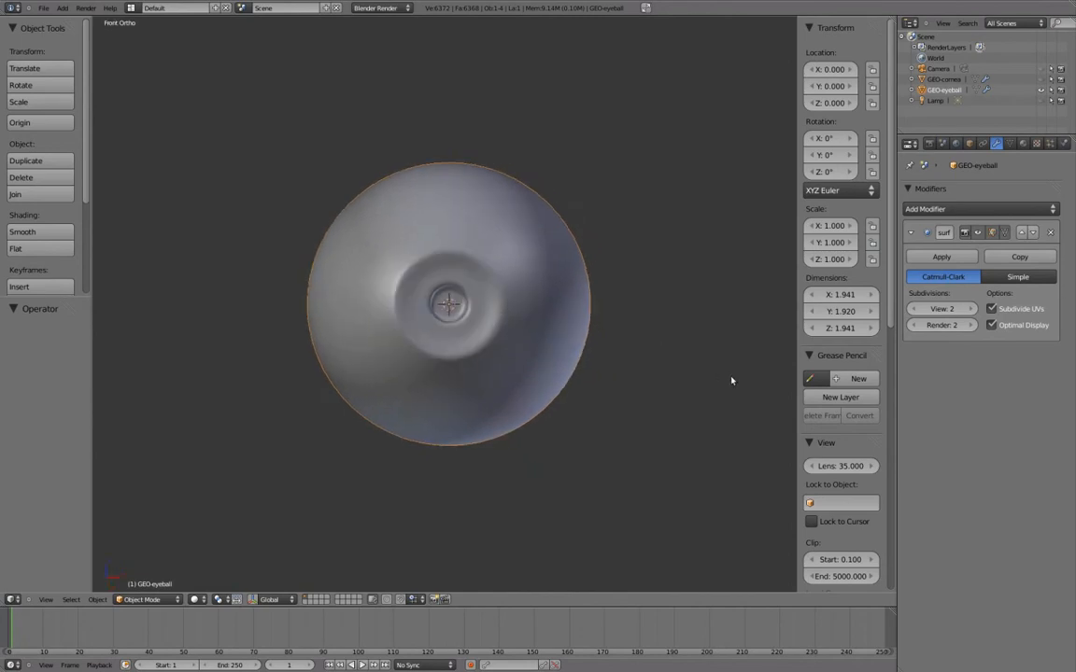
key("a")
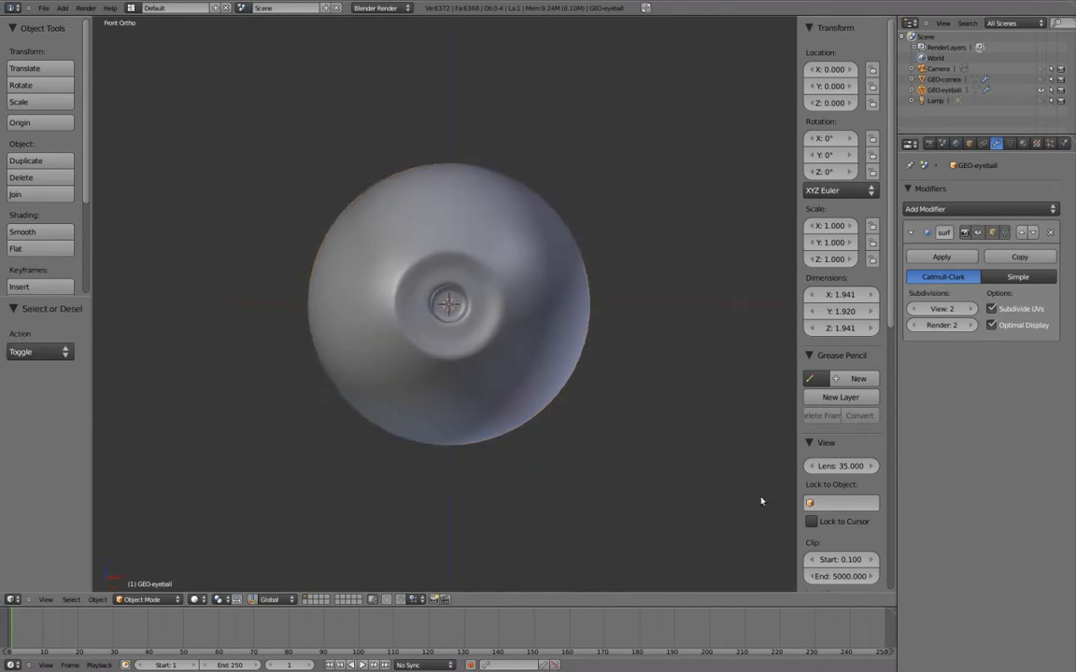
middle_click_drag(710, 374, 740, 416)
key("KP_4")
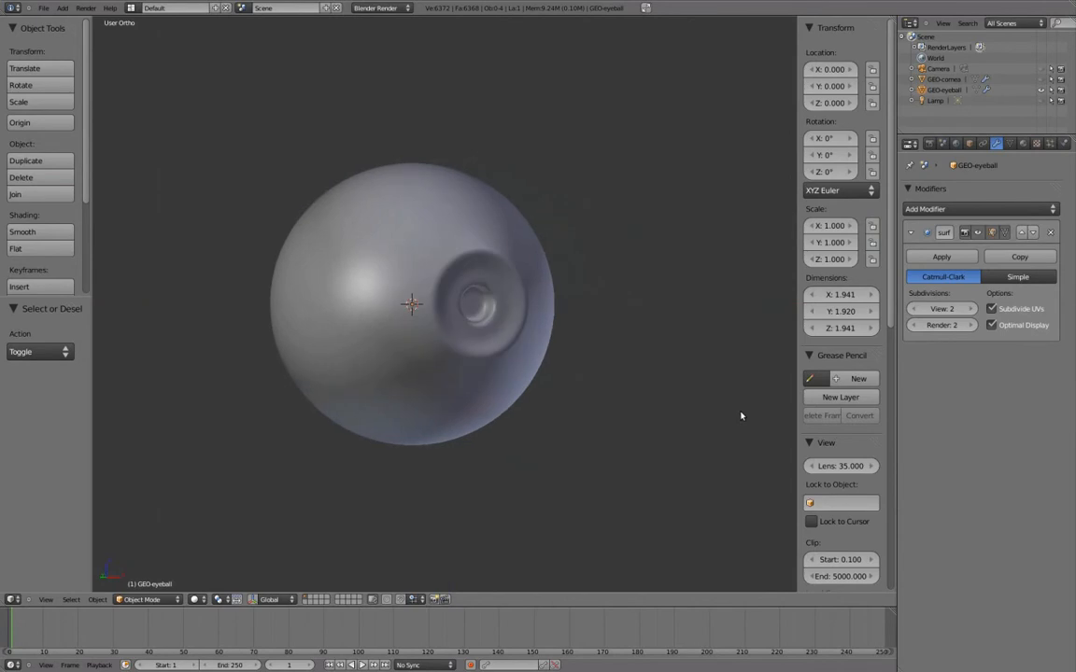
key("KP_6")
key("KP_6")
key("KP_6")
key("KP_6")
key("KP_6")
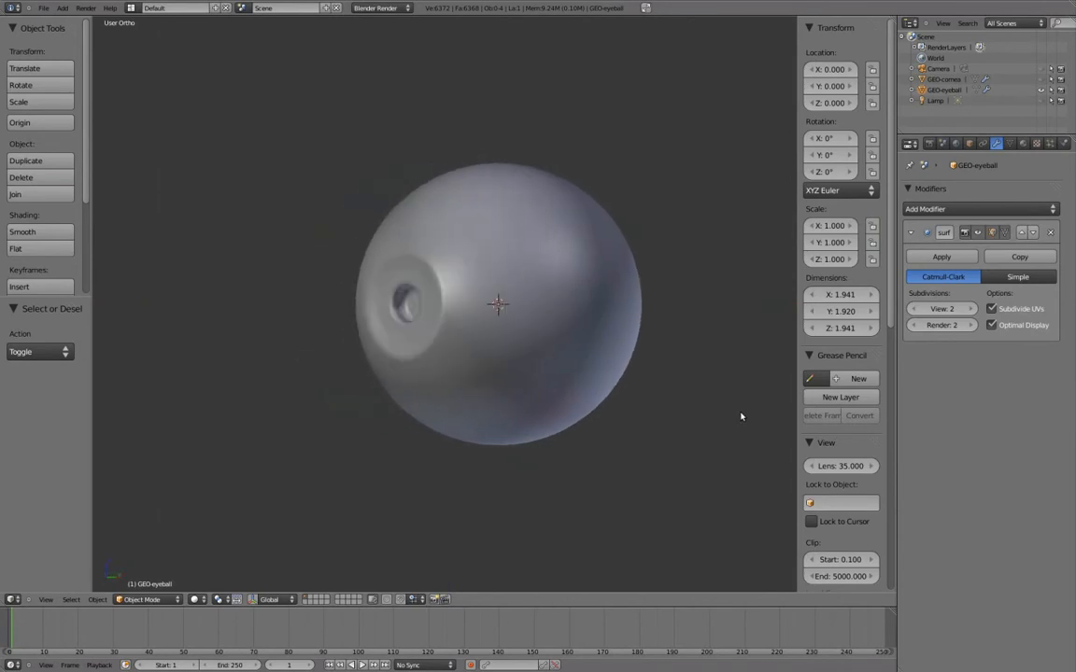
- Unhide GEO-cornea around the eyeball in a wireframe view from the right side
key("KP_4")
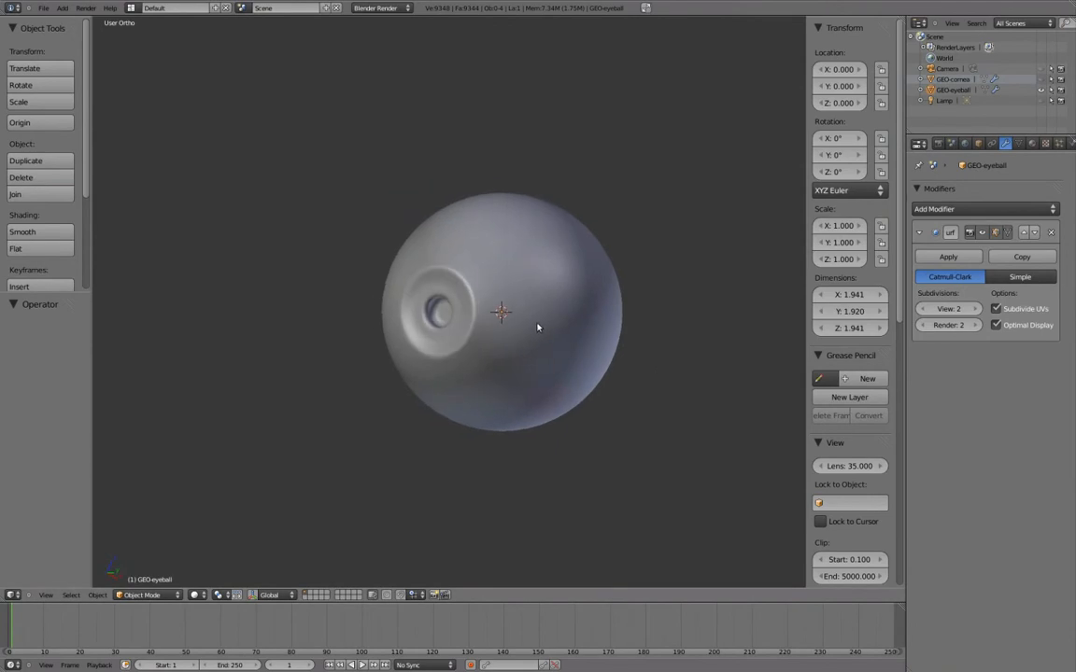
key("KP_6")
key("KP_3")
key("z")
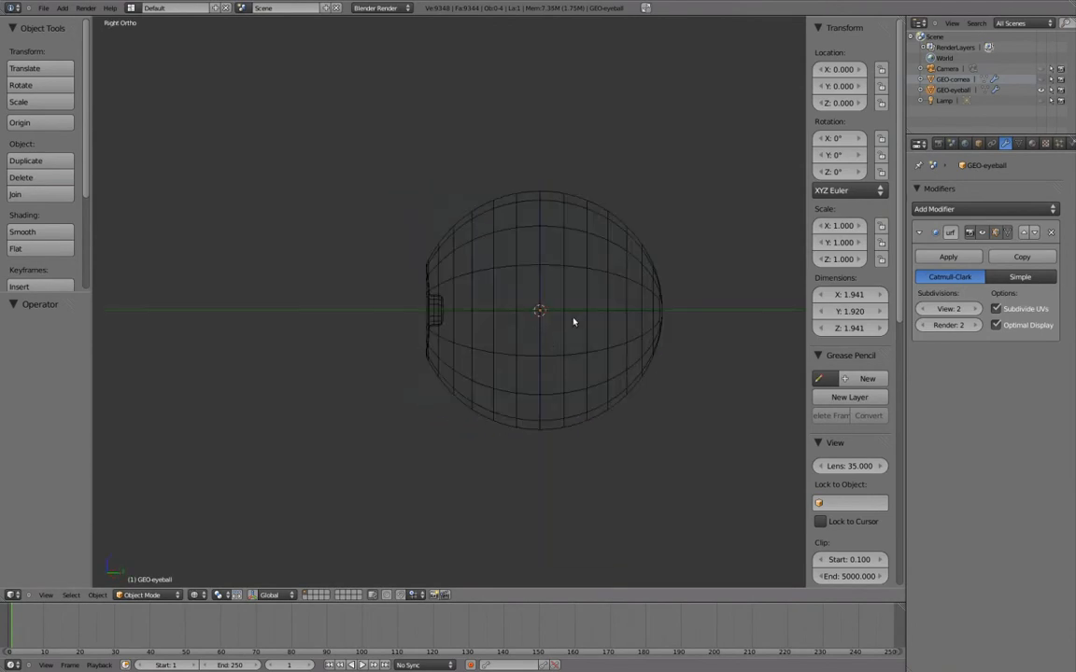
middle_click_drag(667, 290, 642, 293, "shift")
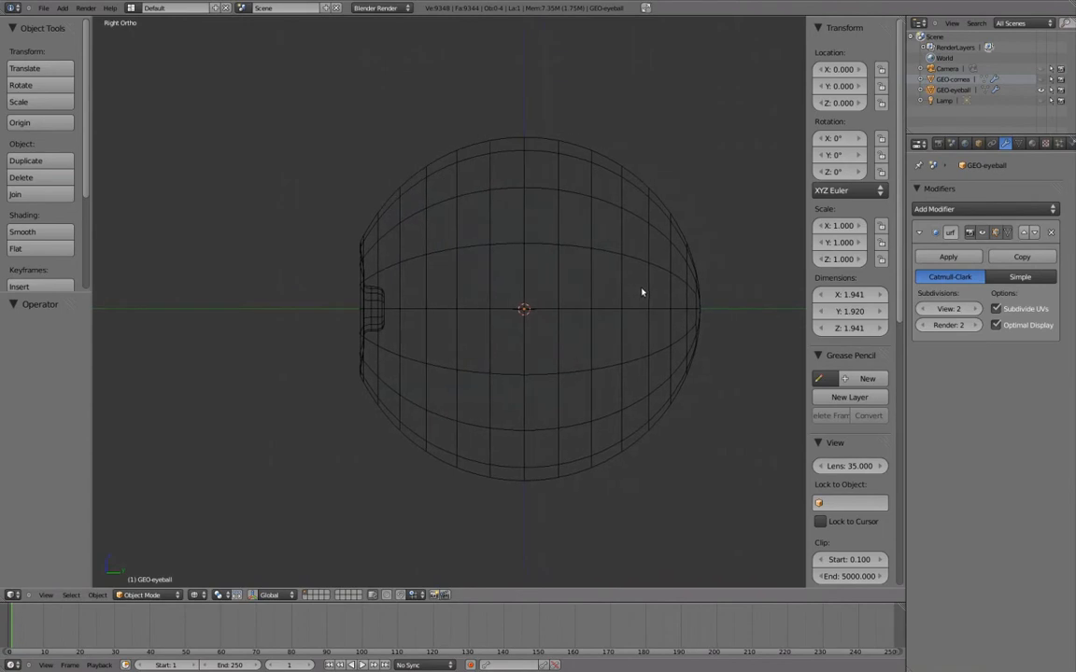
left_click(1041, 79)
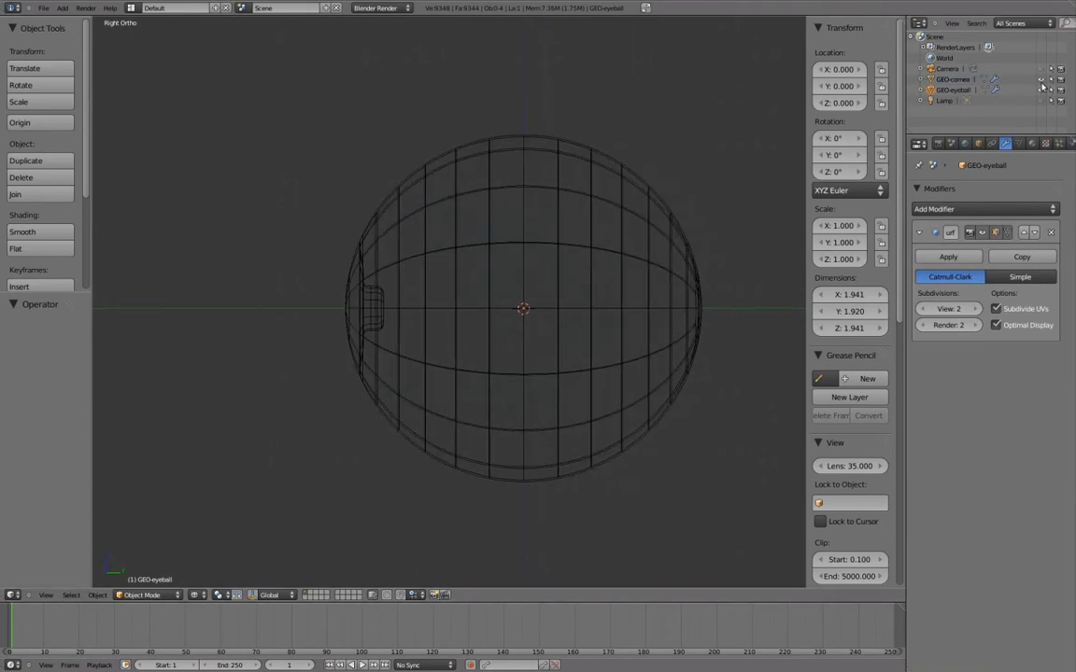
- Duplicate GEO-cornea, leaving the copy at the same location as the original
right_click(542, 281)
scroll(384, 295, "up", 1)
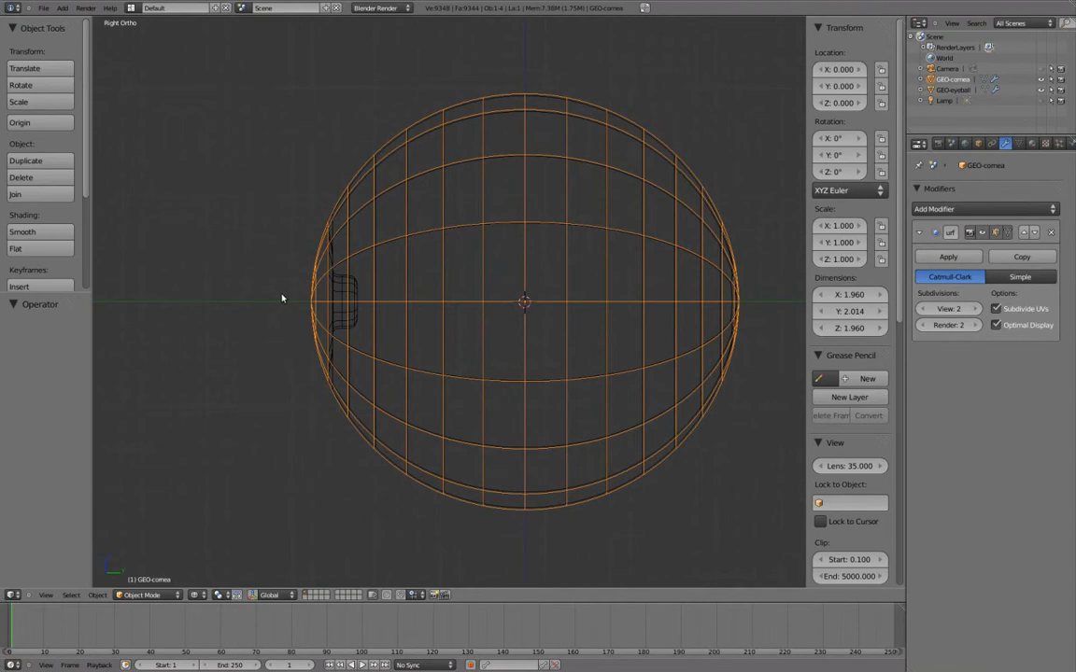
scroll(282, 299, "up", 1)
key("shift+d")
left_click(501, 181)
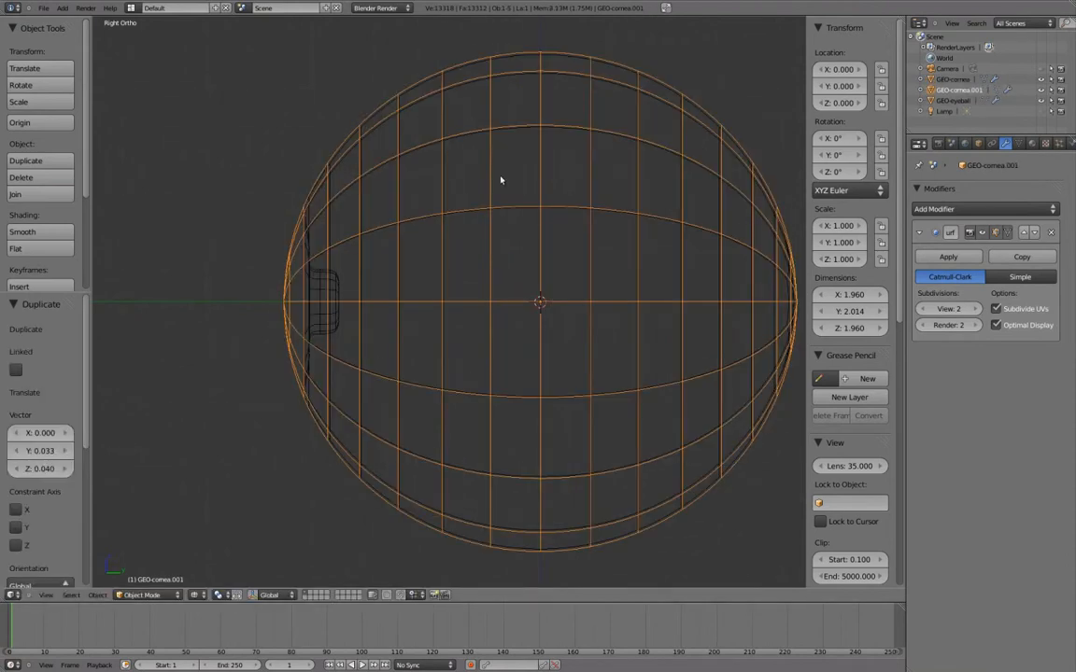
- Rename the duplicated cornea as tmp and hide it
double_click(956, 89)
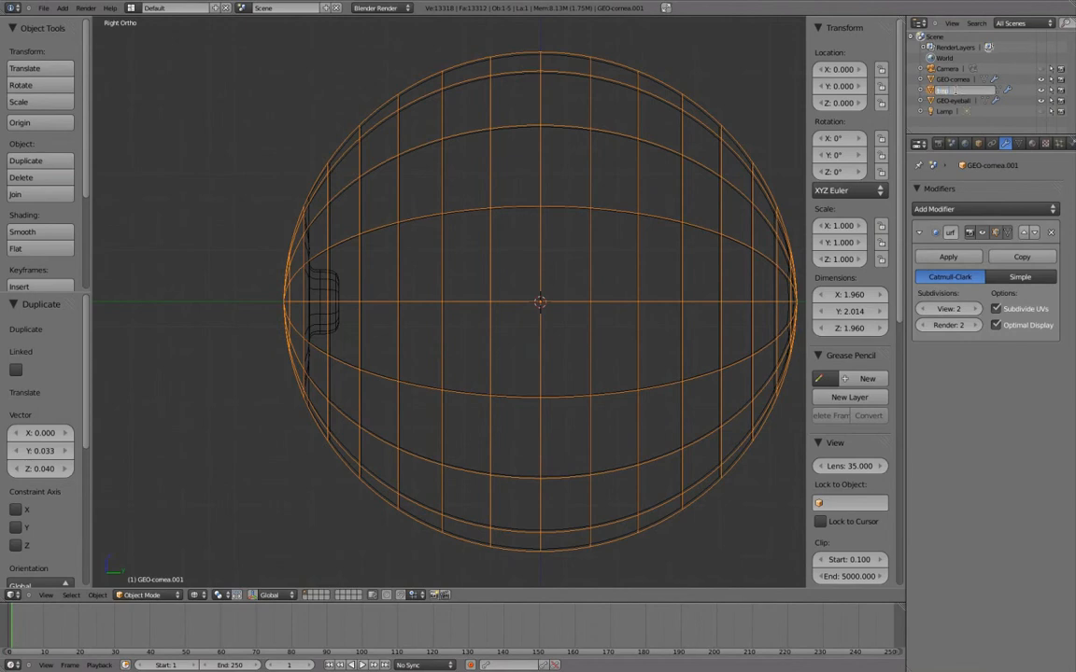
type("Lens")
key("Return")
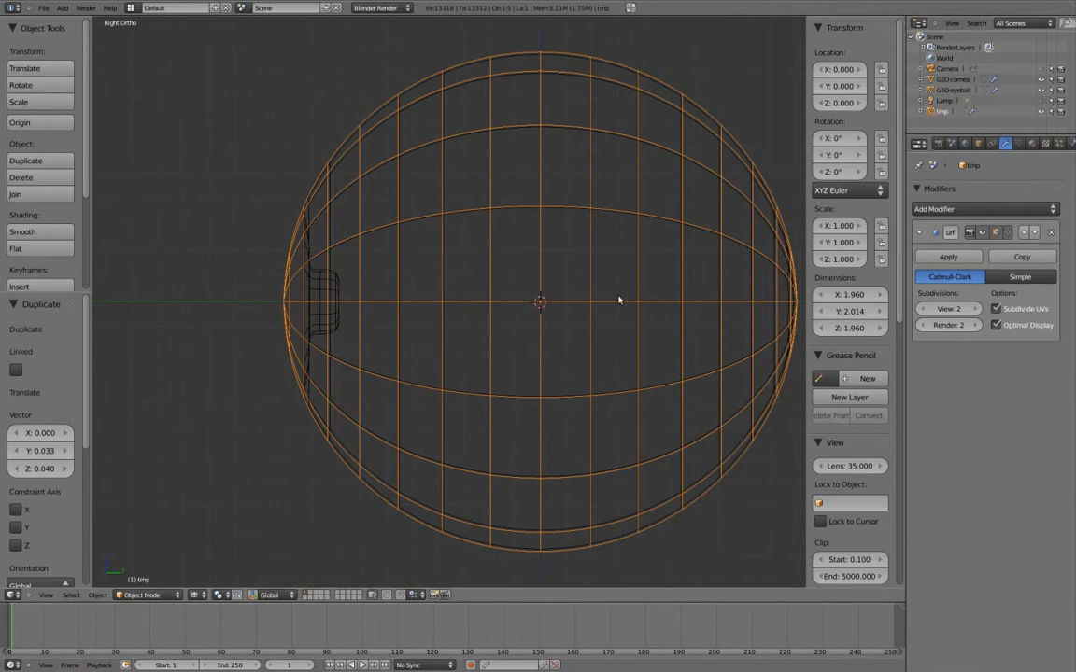
key("h")
- Open GEO-cornea for mesh editing and select the vertex at its front pole
right_click(295, 290)
right_click(298, 260)
key("Tab")
right_click(280, 299)
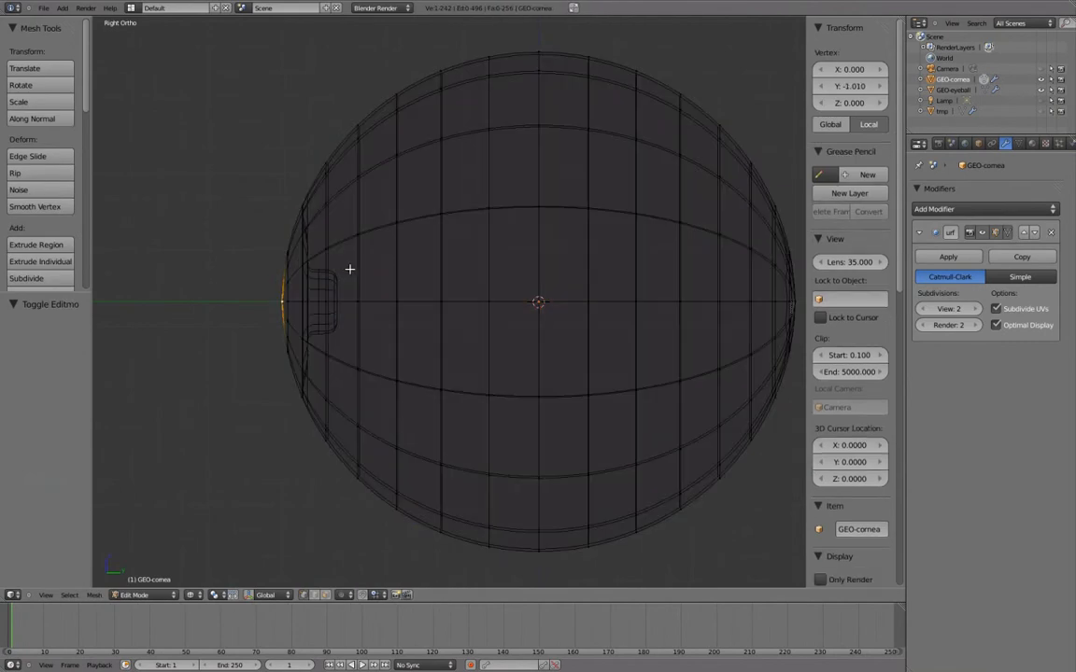
middle_click_drag(348, 269, 393, 258, "shift")
scroll(393, 262, "up", 2)
middle_click_drag(281, 193, 350, 204)
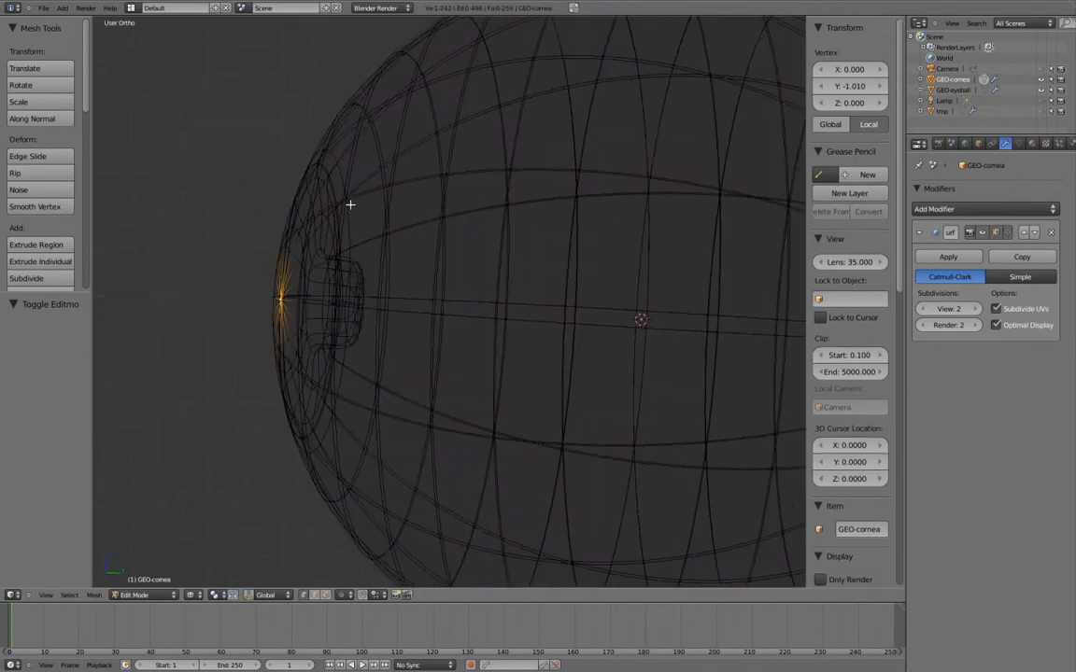
- Insert an edge loop between the second and third rings from the cornea's front pole, slid forward to about Y -0.933
key("z")
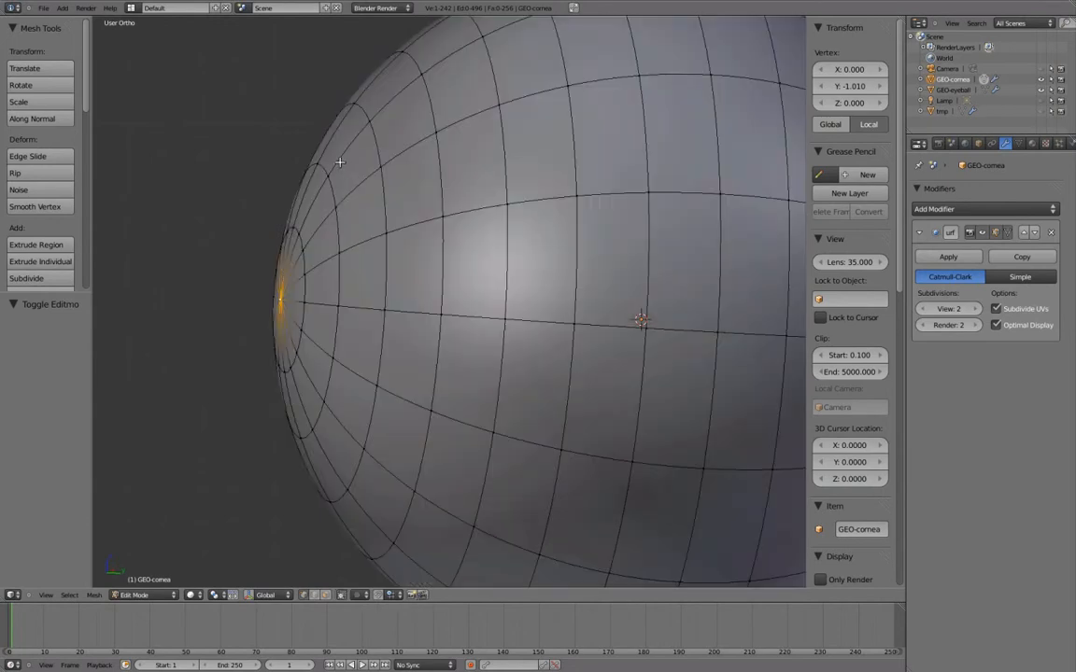
key("a")
middle_click_drag(336, 160, 327, 164)
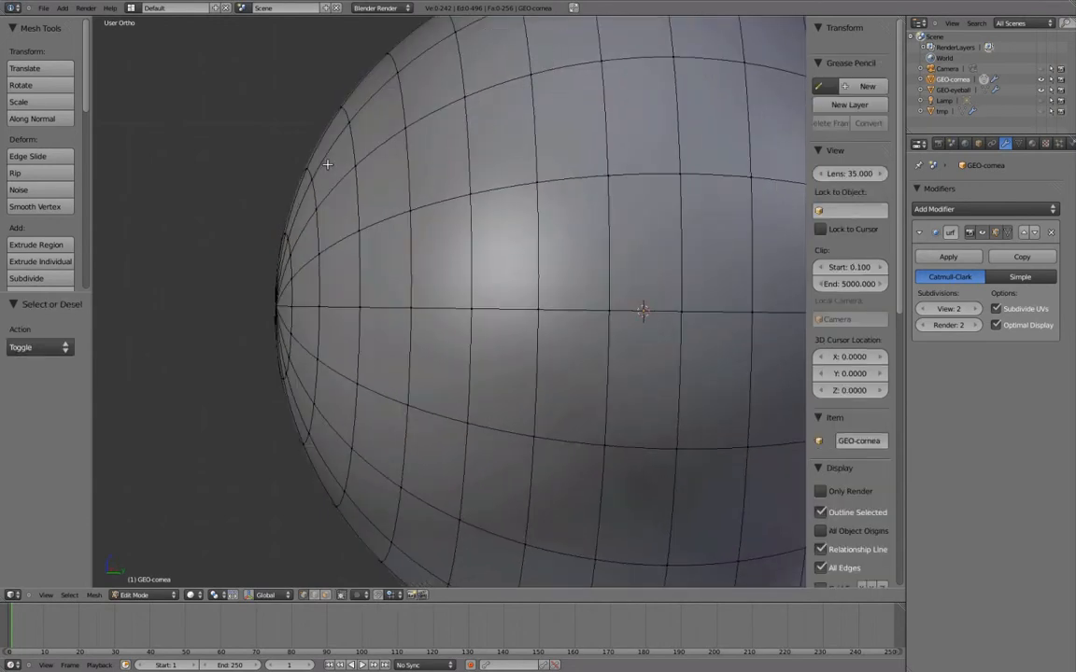
key("z")
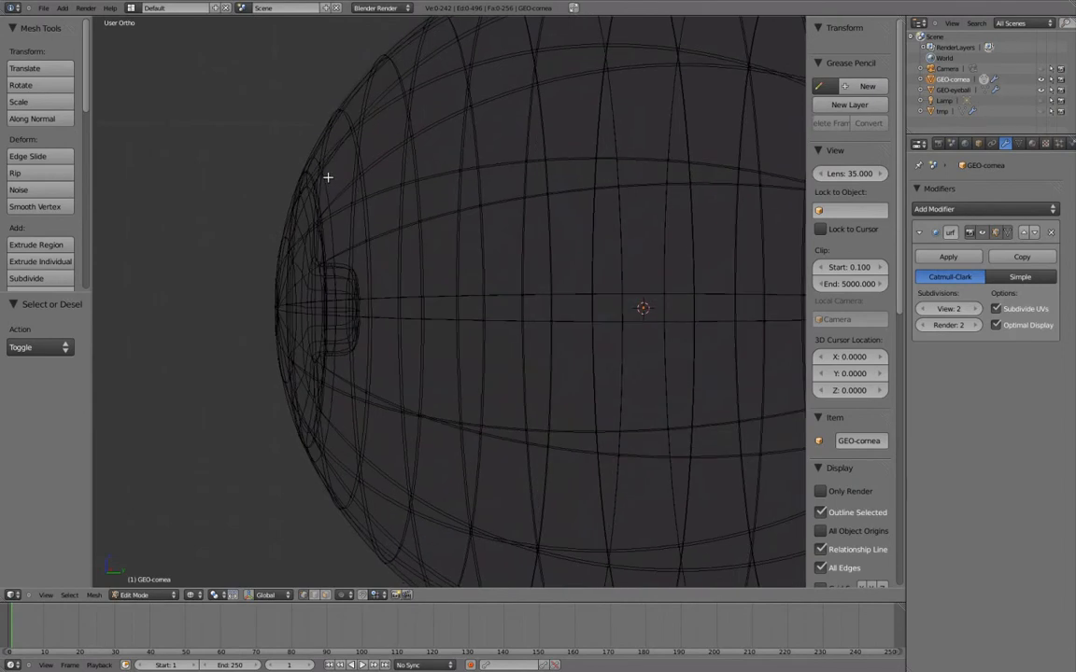
key("z")
key("ctrl+r")
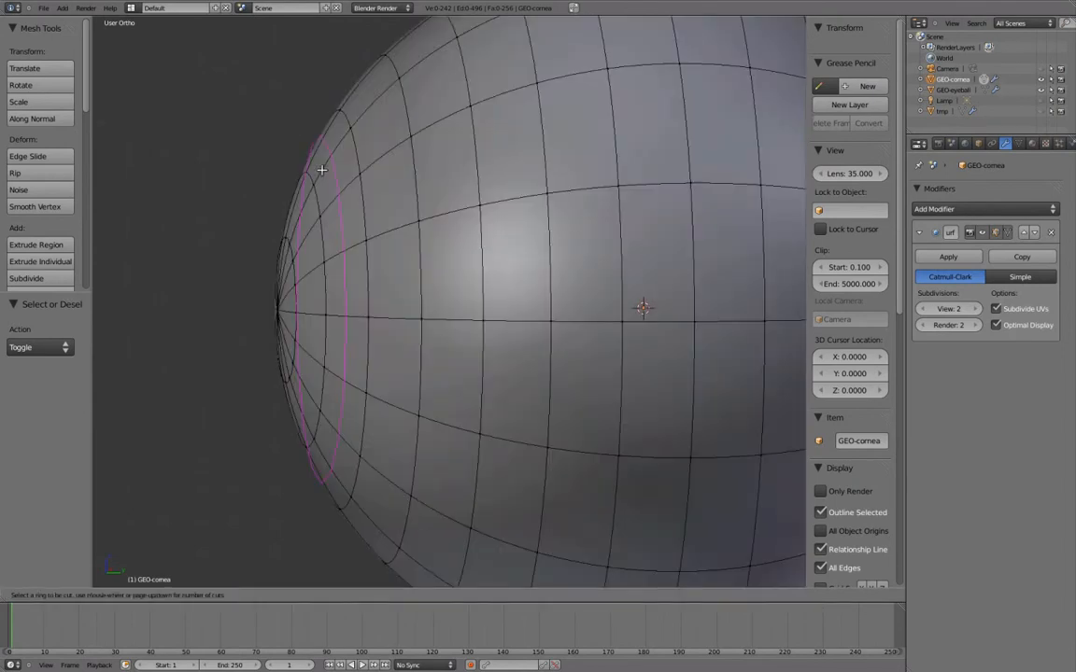
left_click(322, 169)
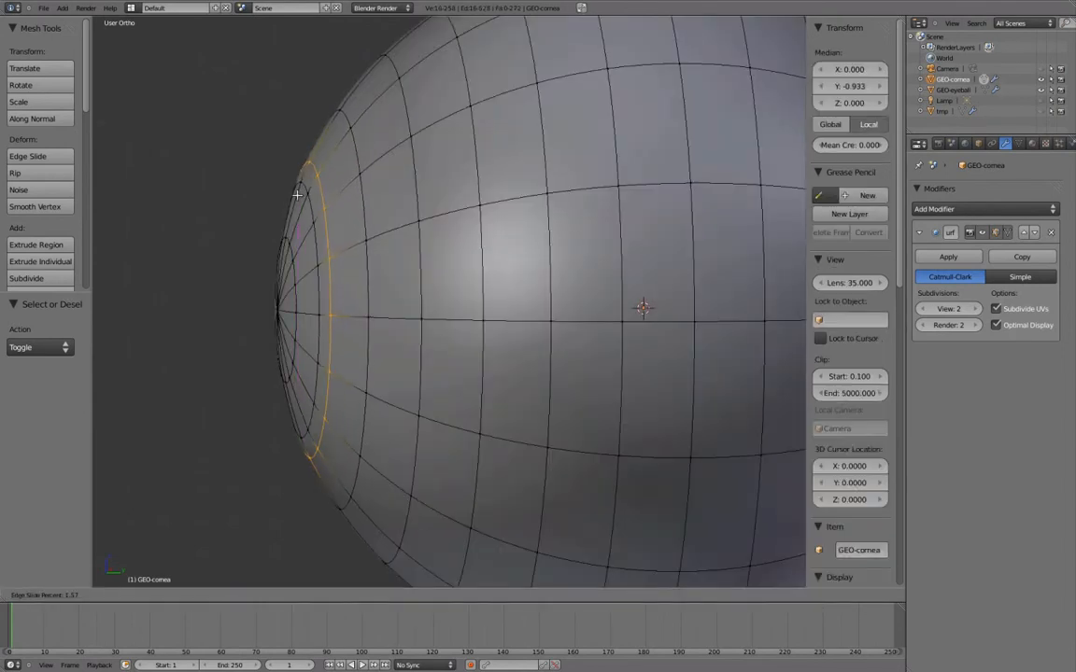
left_click(311, 198)
- Select the new edge loop together with the ring just in front of it in a wireframe side view
key("z")
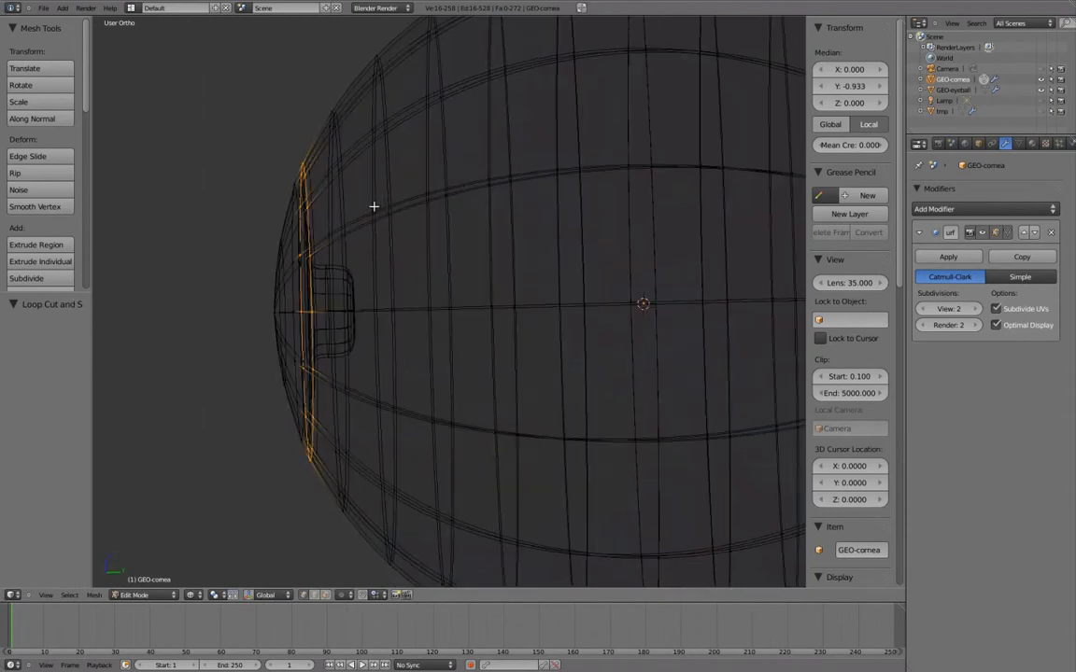
key("KP_3")
middle_click_drag(353, 221, 357, 223, "shift")
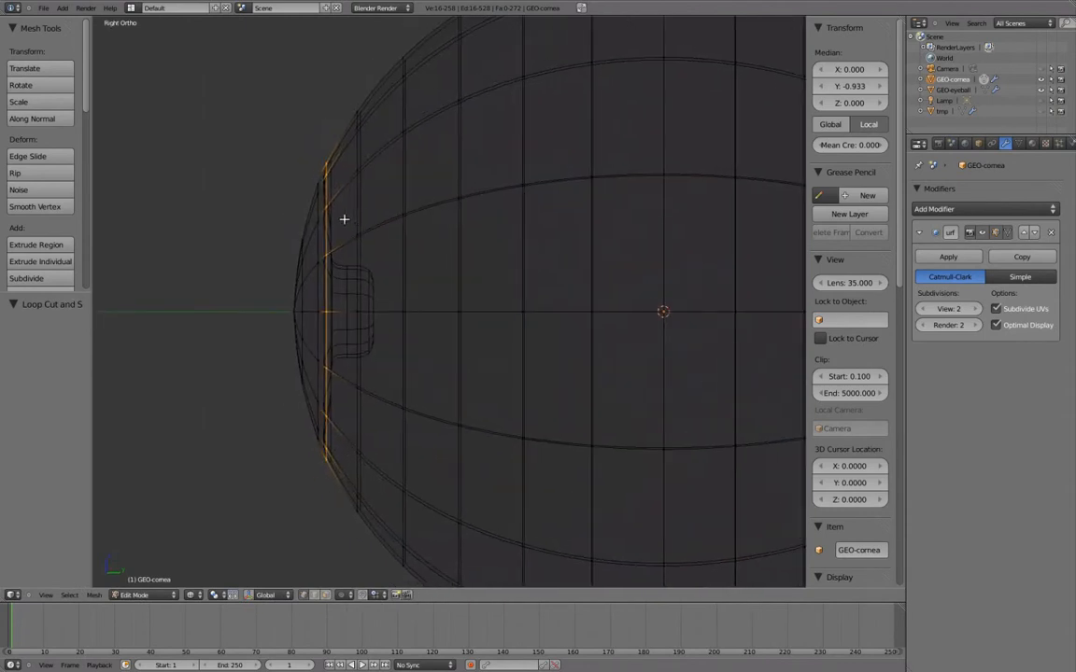
key("a")
left_click(317, 197, "alt")
left_click(295, 173, "alt+shift")
- Examine the smoothed cornea around the added loop in object mode and return to editing its mesh in a wireframe side view
middle_click_drag(509, 249, 512, 241, "shift")
mouse_move(402, 285)
middle_mouse_down()
mouse_move(457, 298)
mouse_move(602, 290)
mouse_move(456, 298)
middle_mouse_up()
key("z")
key("Tab")
scroll(420, 271, "down", 3)
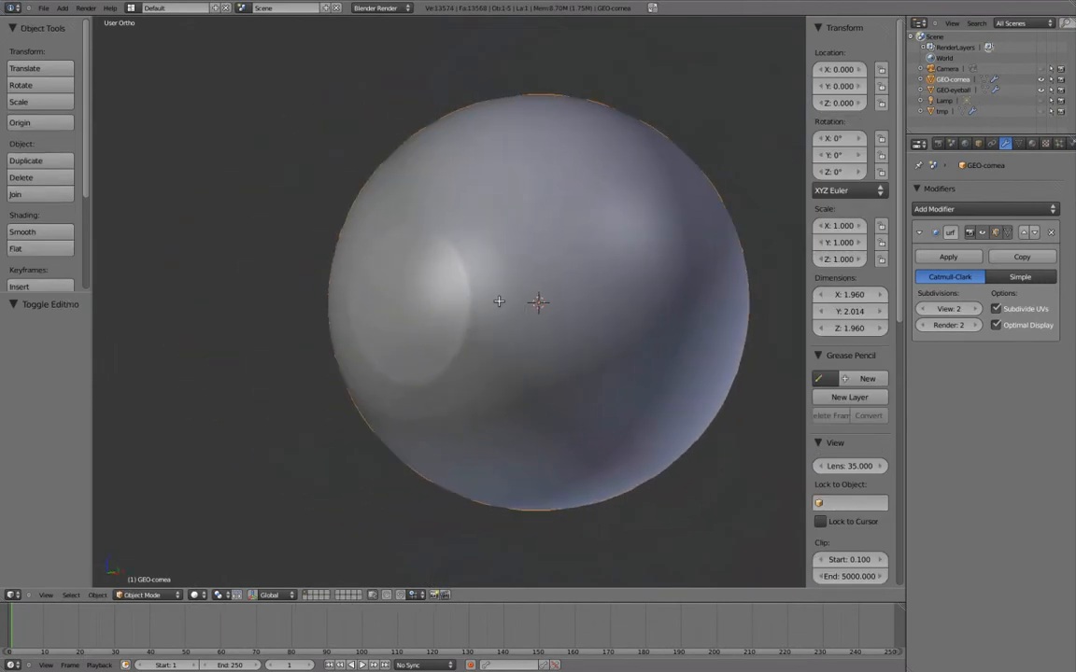
key("Tab")
key("KP_3")
scroll(389, 307, "up", 4)
scroll(389, 307, "down", 2)
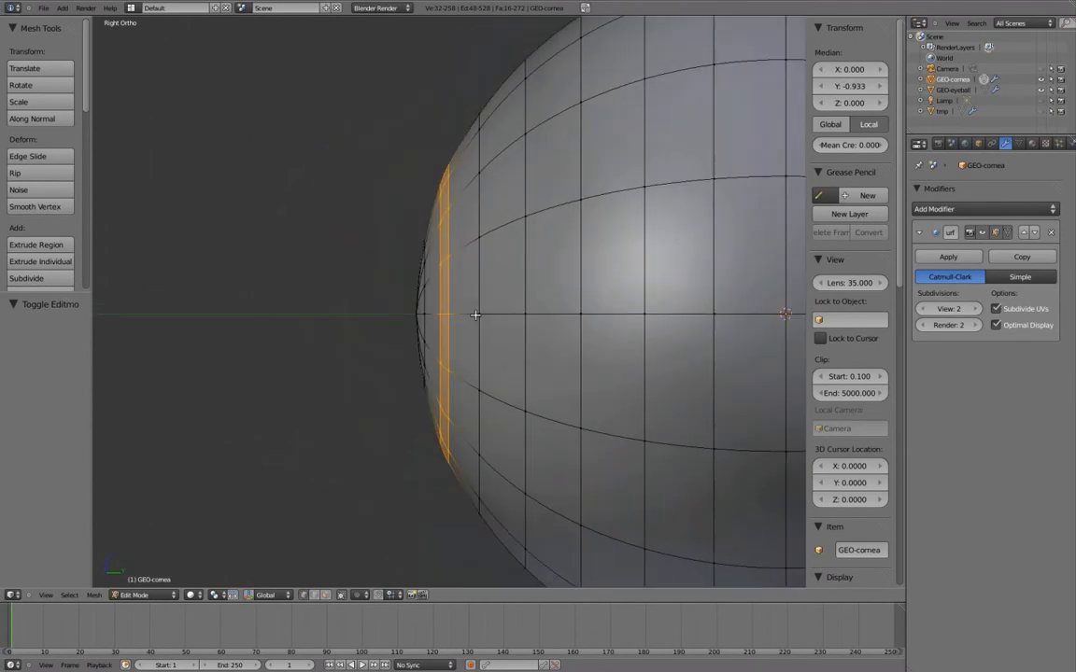
key("z")
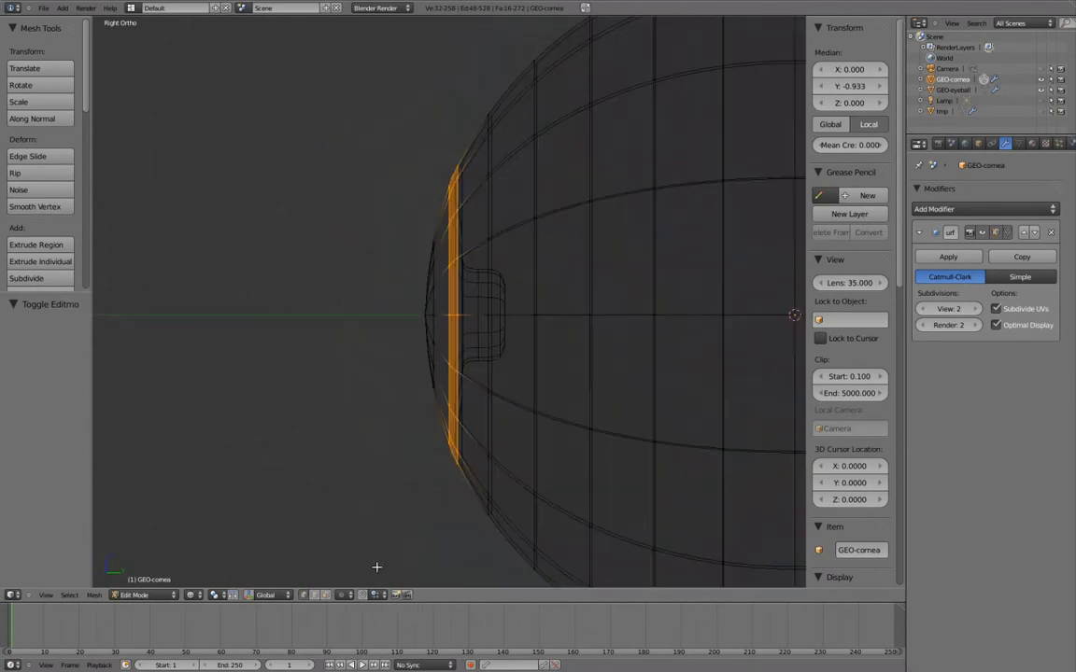
- Try to move only the cornea's front pole vertex forward along Y by about 0.087
key("g")
key("y")
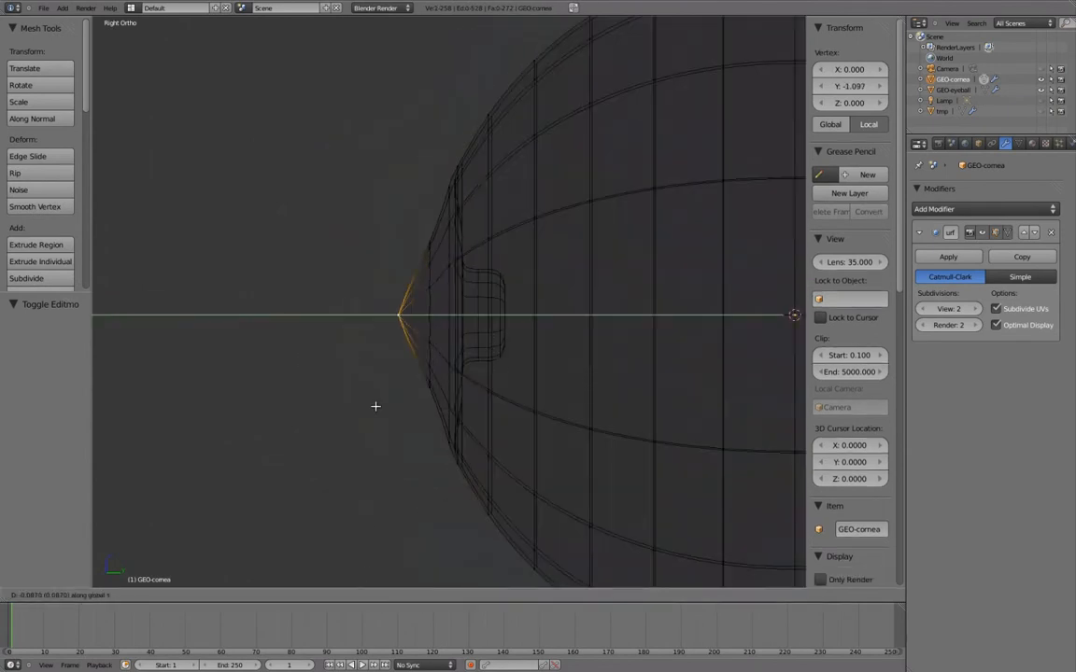
left_click(379, 408)
key("ctrl+z")
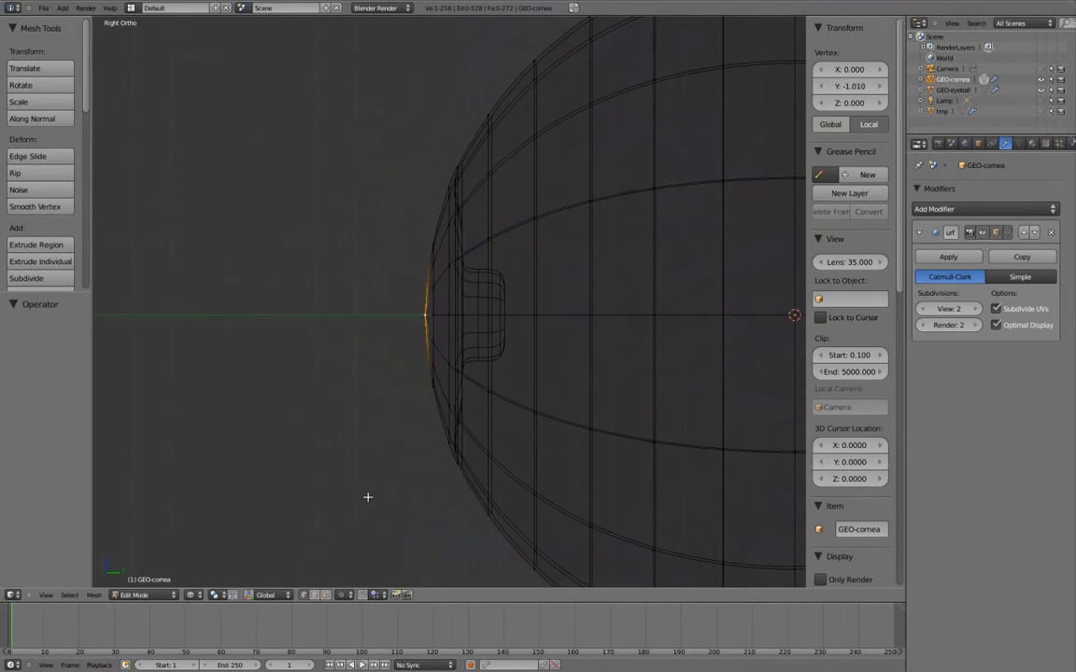
- Enable proportional editing and try pulling the front pole vertex forward with different influence sizes
left_click(350, 597)
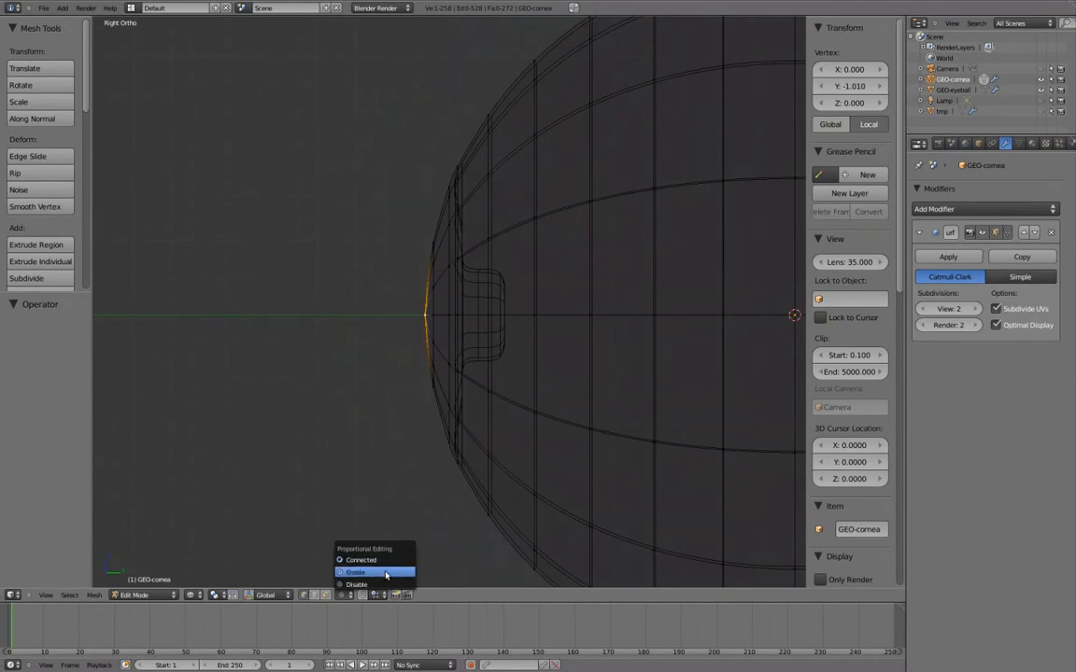
left_click(386, 574)
key("g")
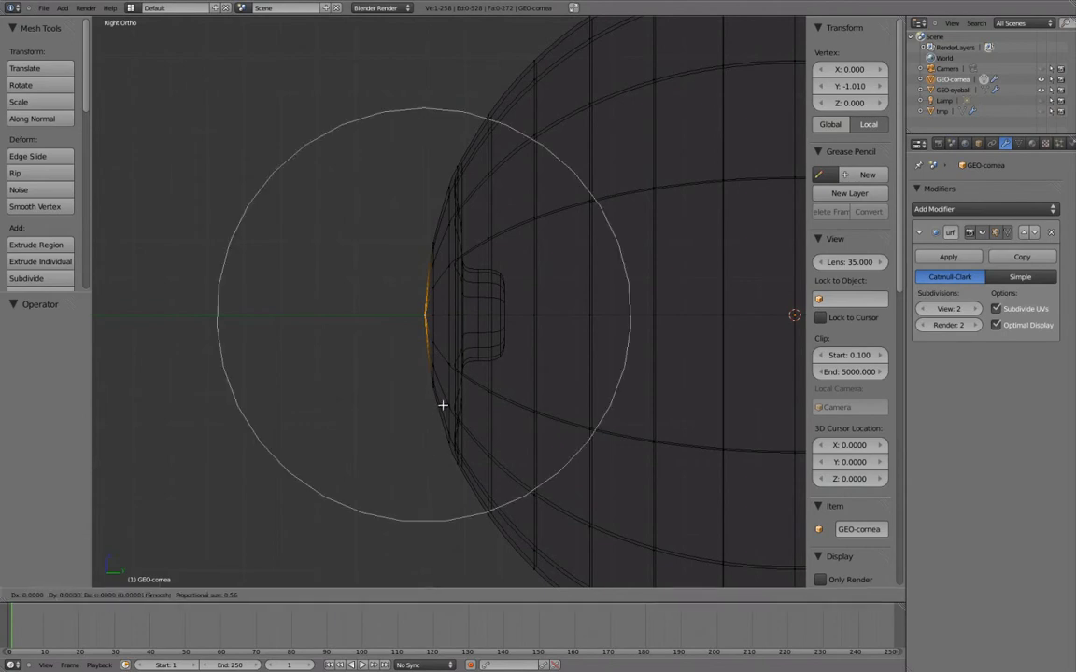
scroll(399, 404, "down", 4)
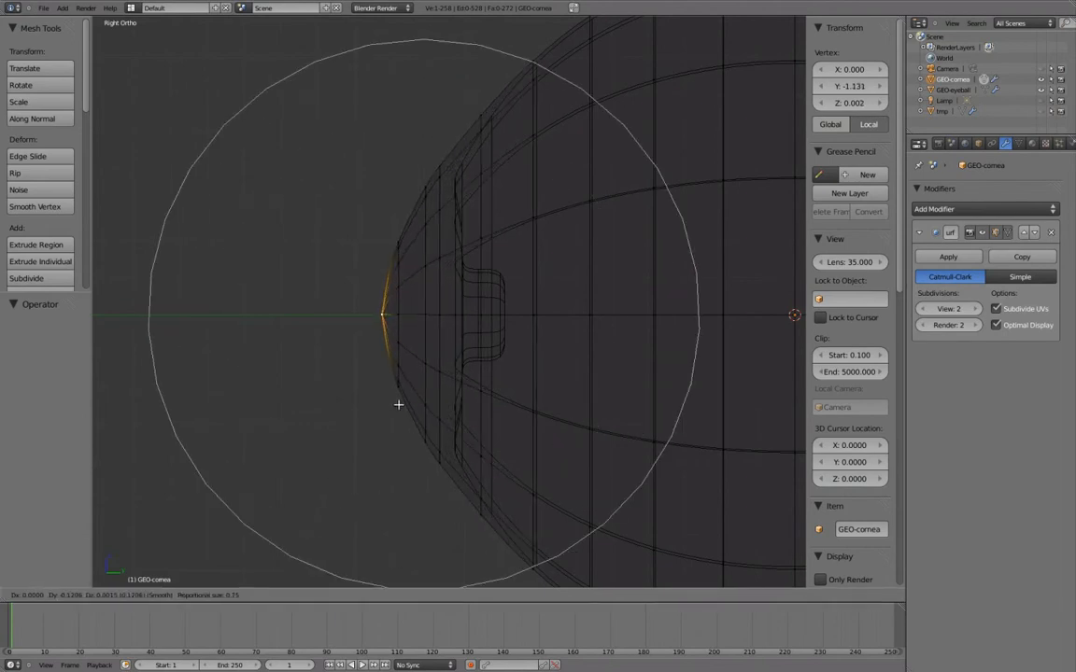
scroll(399, 404, "up", 6)
scroll(398, 404, "down", 2)
scroll(437, 407, "down", 3)
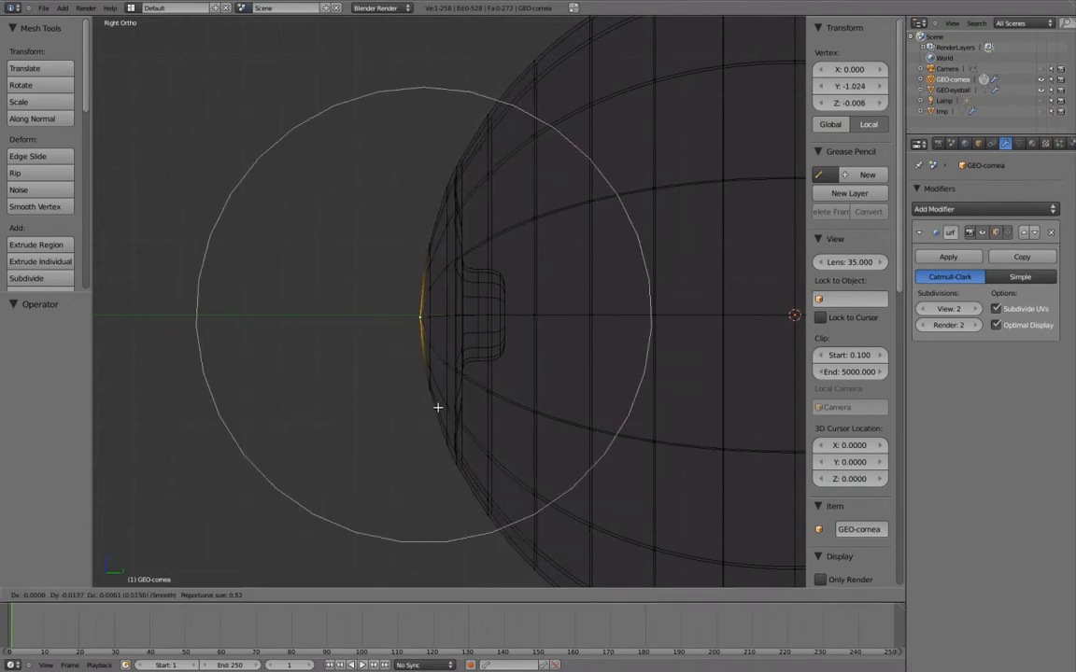
key("Escape")
- Move the front pole vertex about -0.063 along Y with a smooth proportional falloff of size about 0.62
key("g")
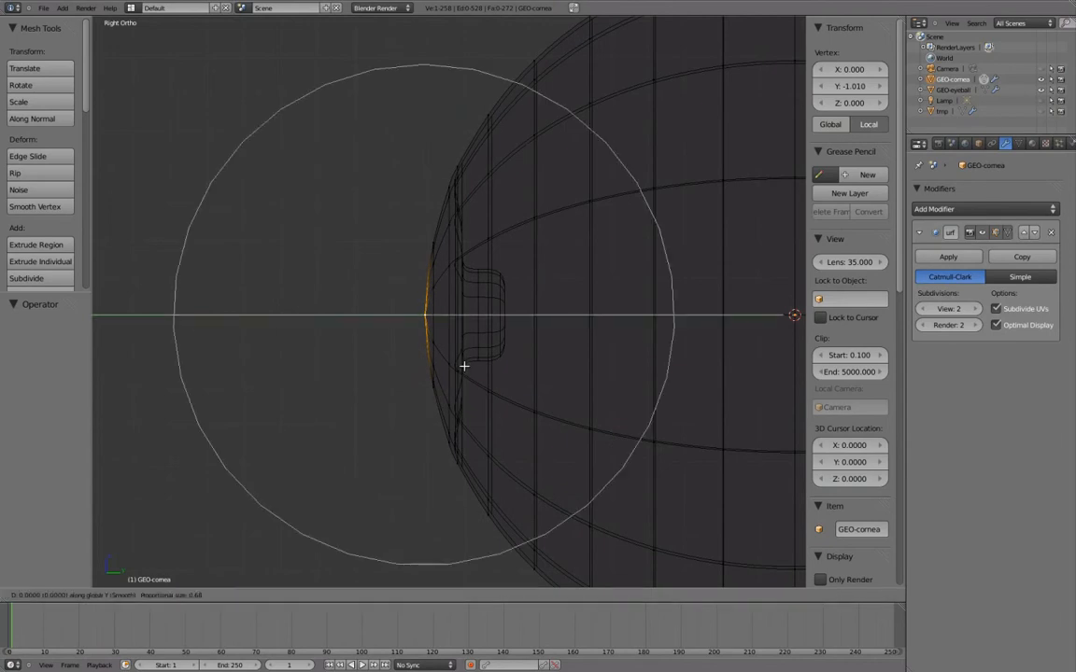
scroll(444, 364, "up", 1)
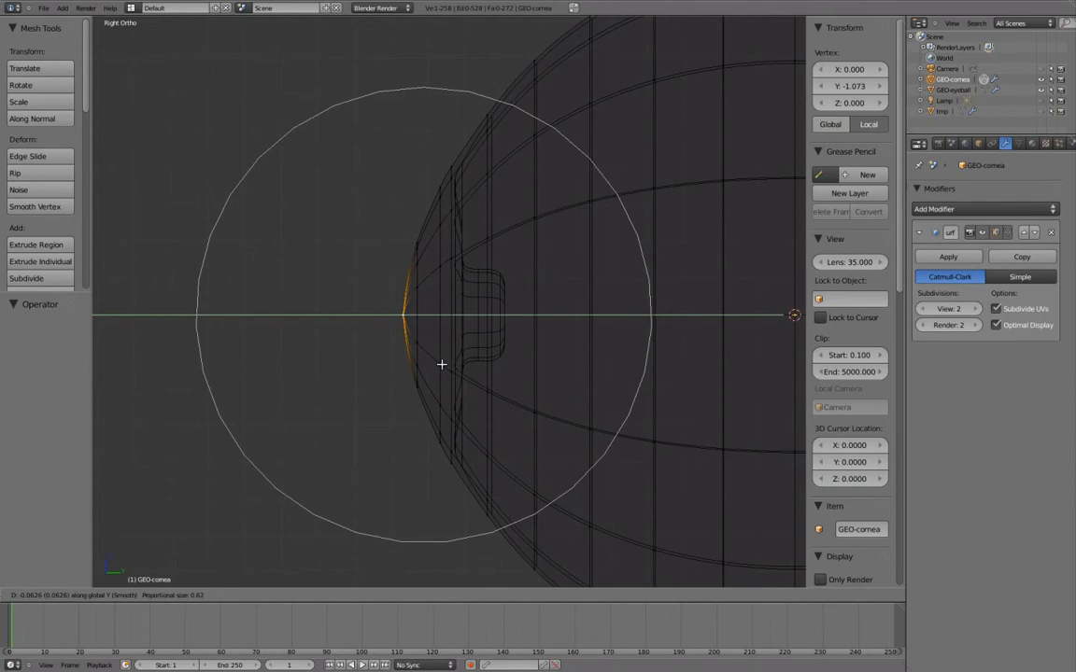
left_click(442, 364)
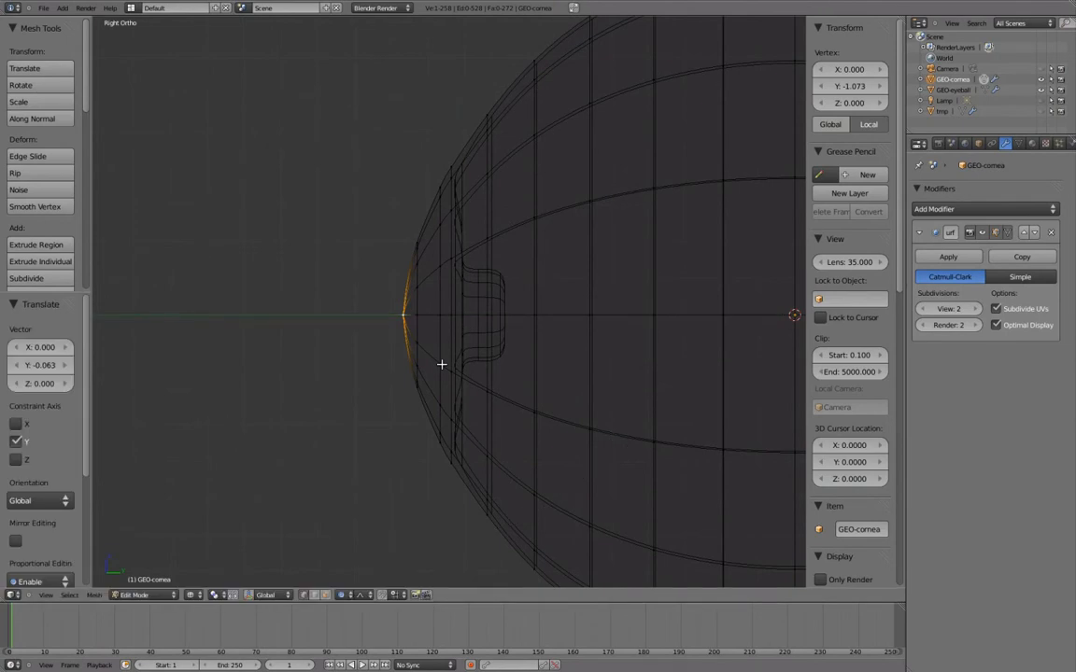
left_click(344, 595)
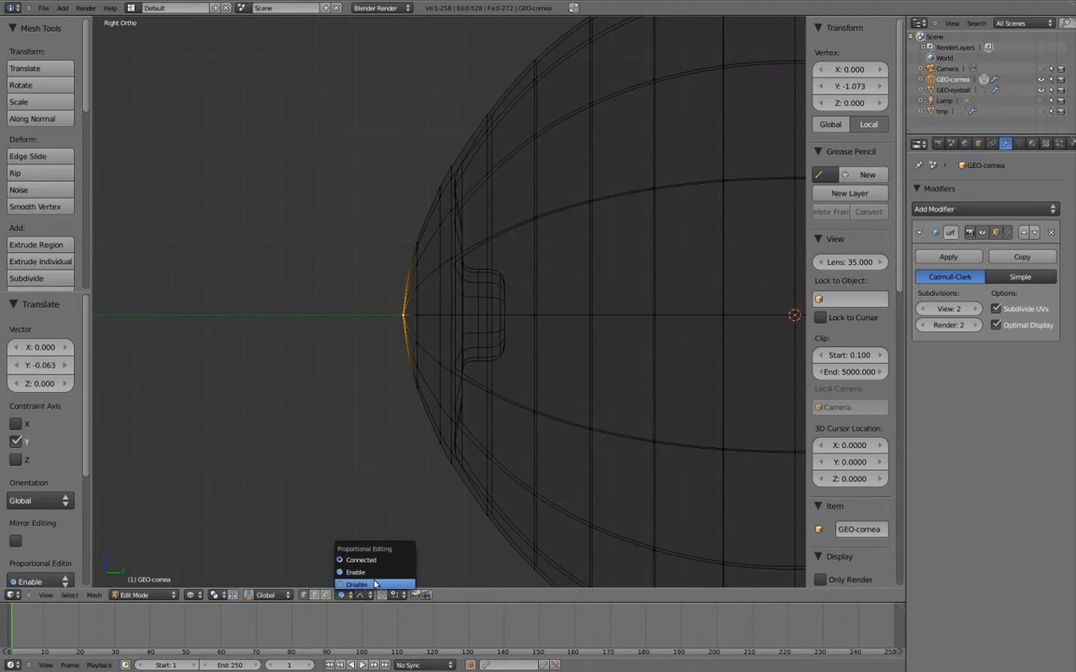
left_click(362, 585)
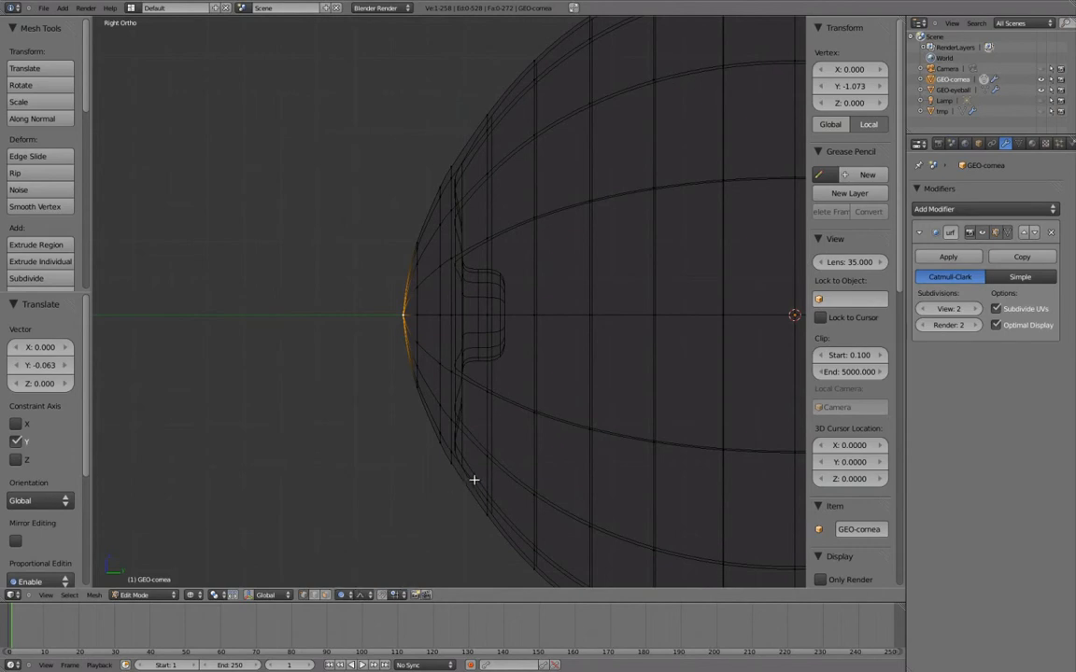
- Insert an edge loop on the cornea bulge between the two rings nearest the front pole, at about Y -1.024
mouse_move(428, 291)
middle_mouse_down()
mouse_move(501, 307)
mouse_move(567, 349)
mouse_move(457, 357)
middle_mouse_up()
key("z")
scroll(502, 307, "down", 5)
key("Tab")
scroll(456, 358, "up", 2)
key("Tab")
key("a")
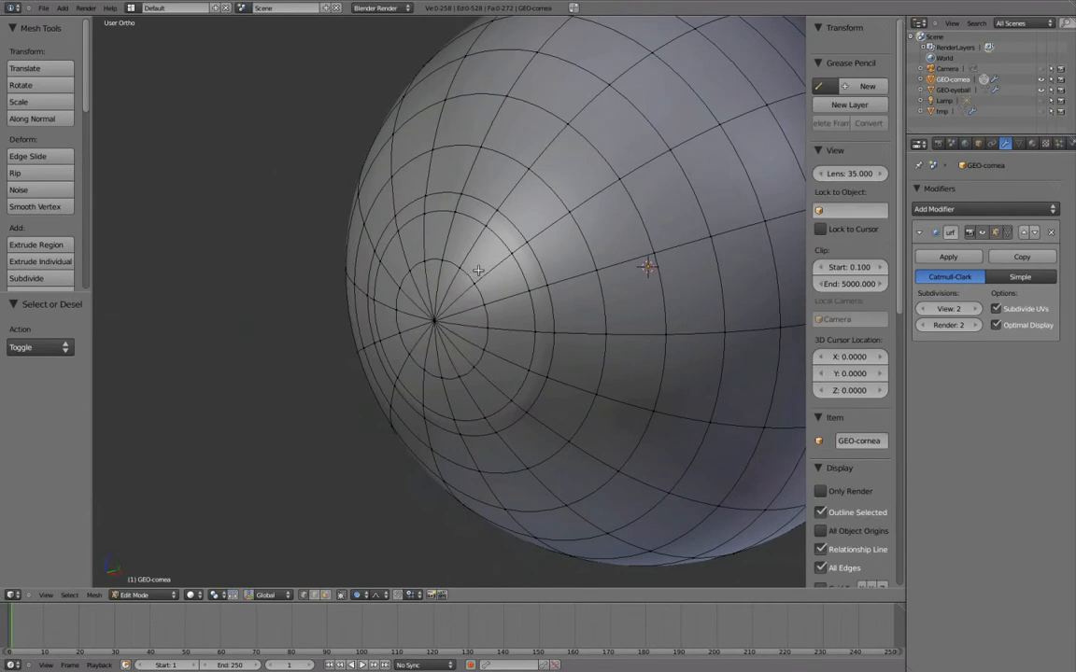
key("ctrl+r")
left_click(475, 273)
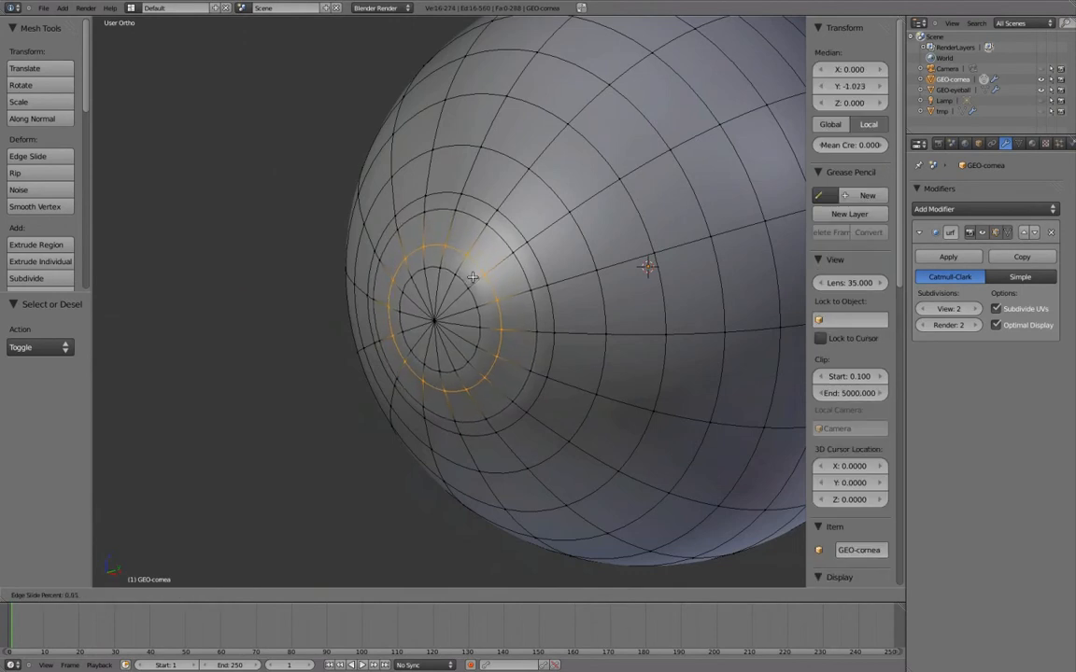
left_click(467, 282)
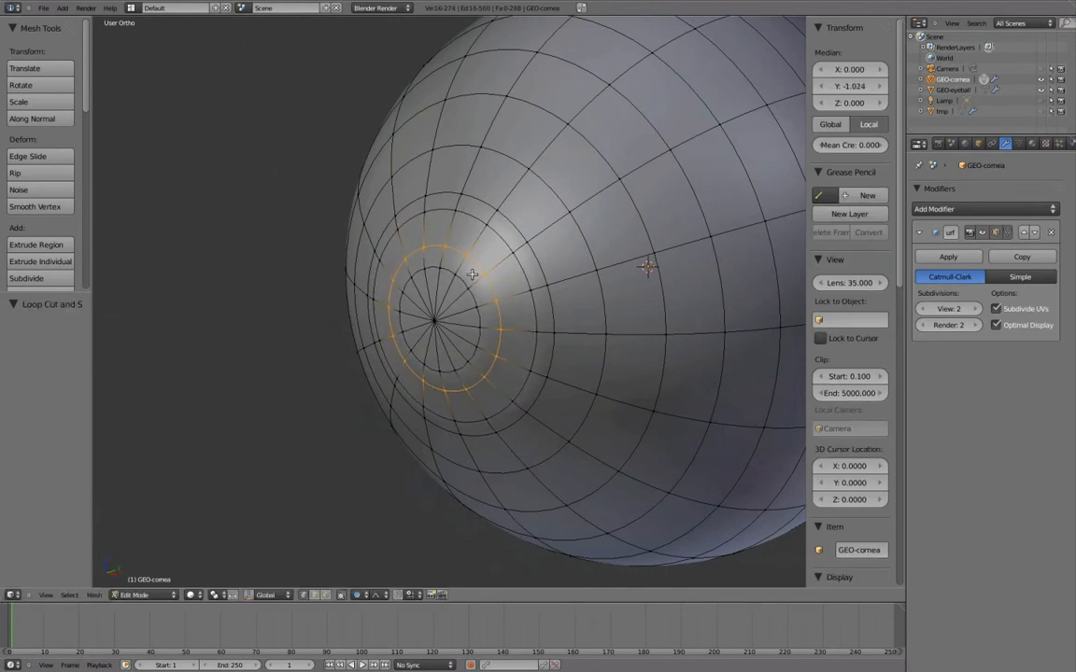
- Shrink the cornea's innermost ring together with its pole vertex to a scale factor of about 0.118
key("a")
left_click(418, 255, "alt")
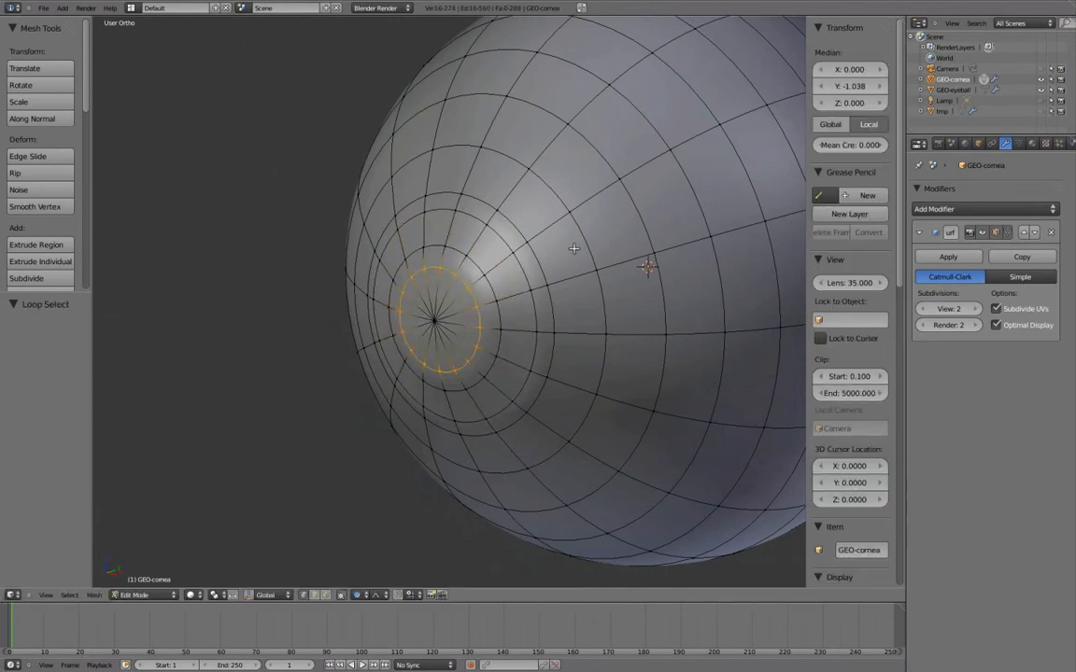
key("s")
left_click(542, 266)
key("s")
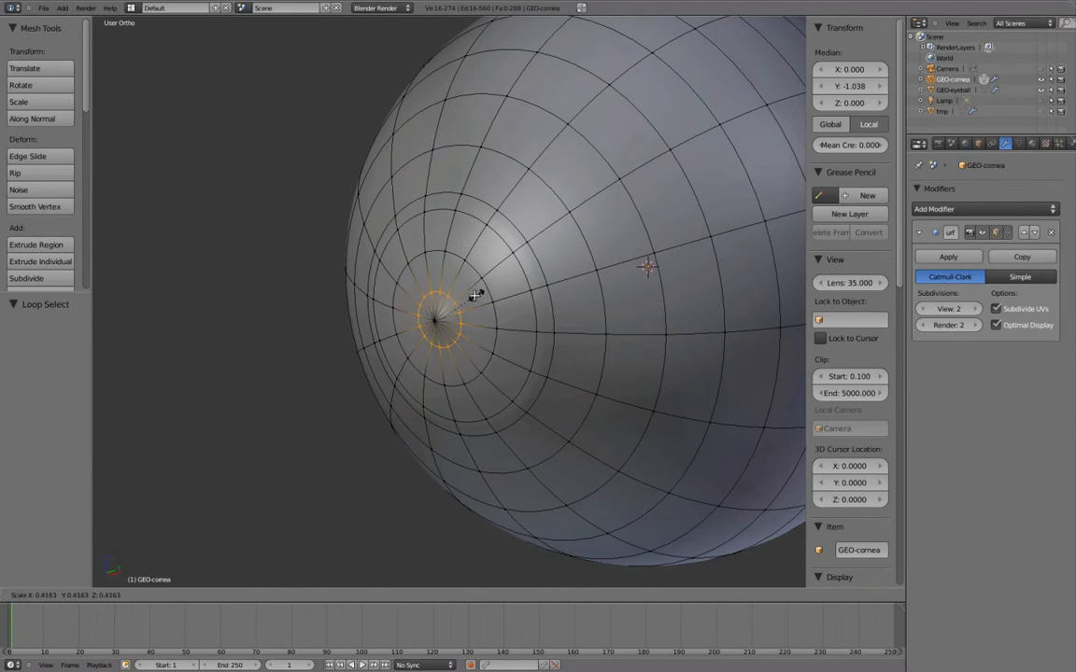
right_click(468, 297)
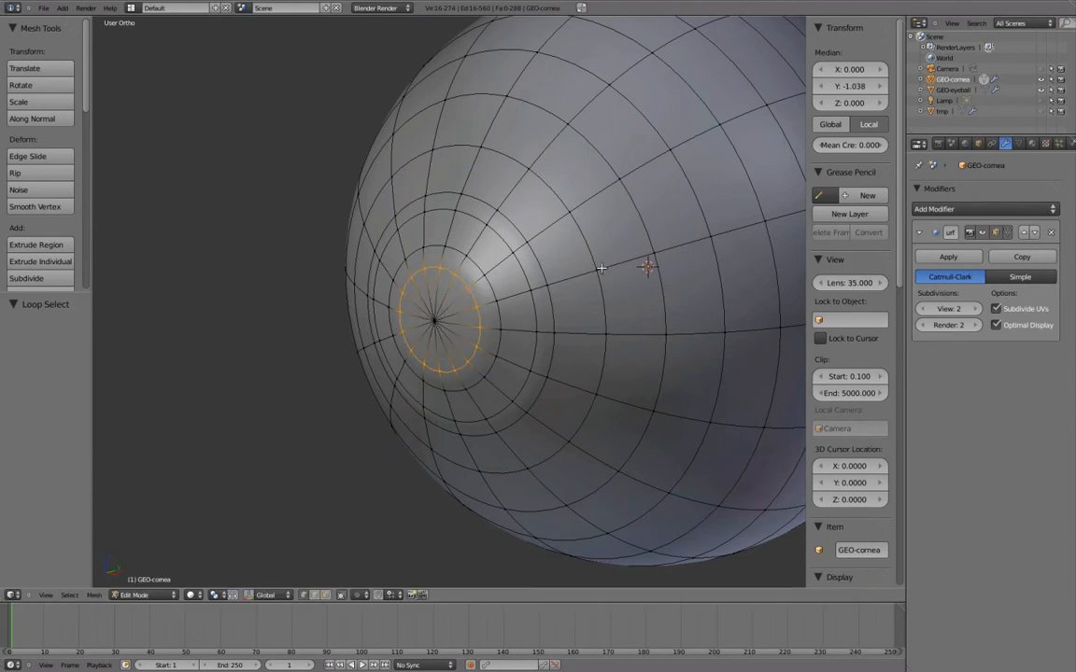
key("s")
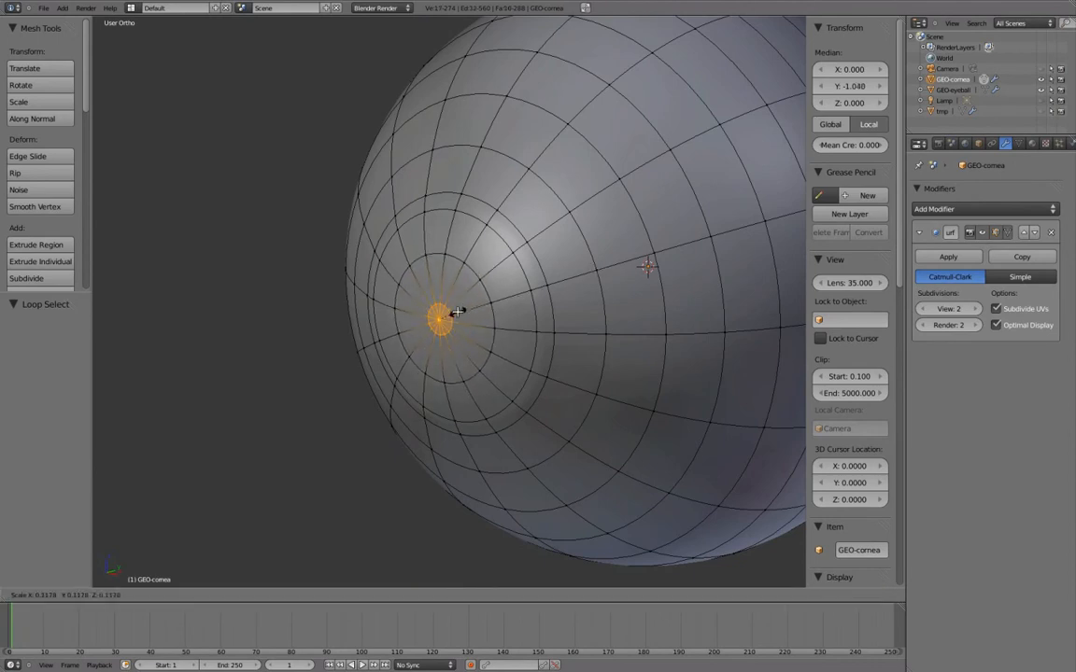
left_click(451, 308)
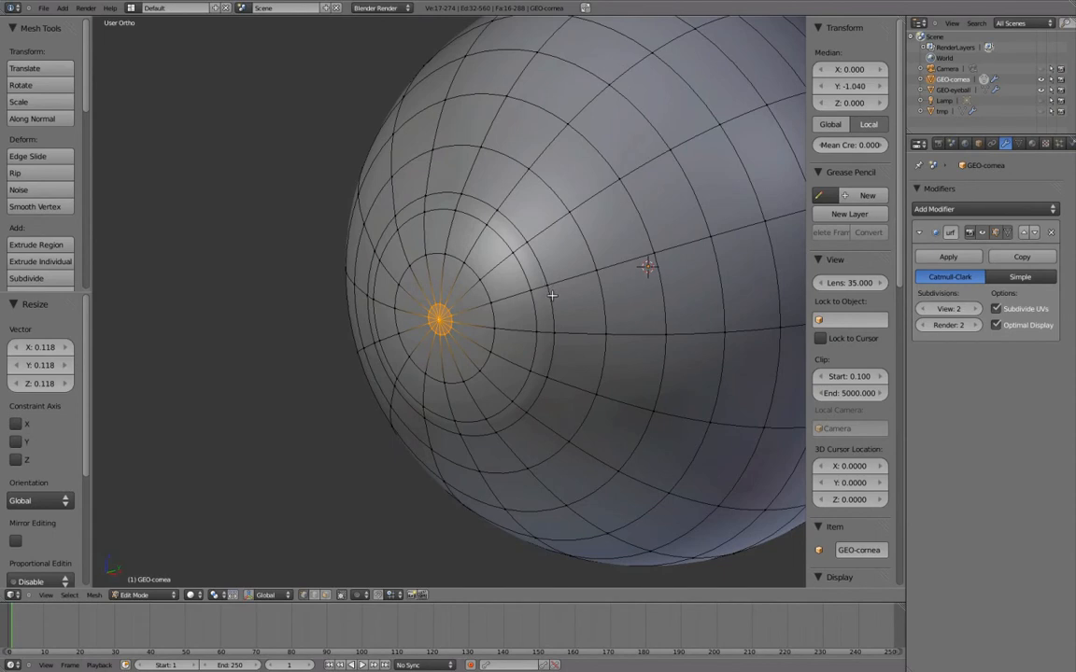
- Scale the next ring around the front pole to about 0.638 and move it about -0.012 along Y
middle_click_drag(556, 295, 569, 293, "shift")
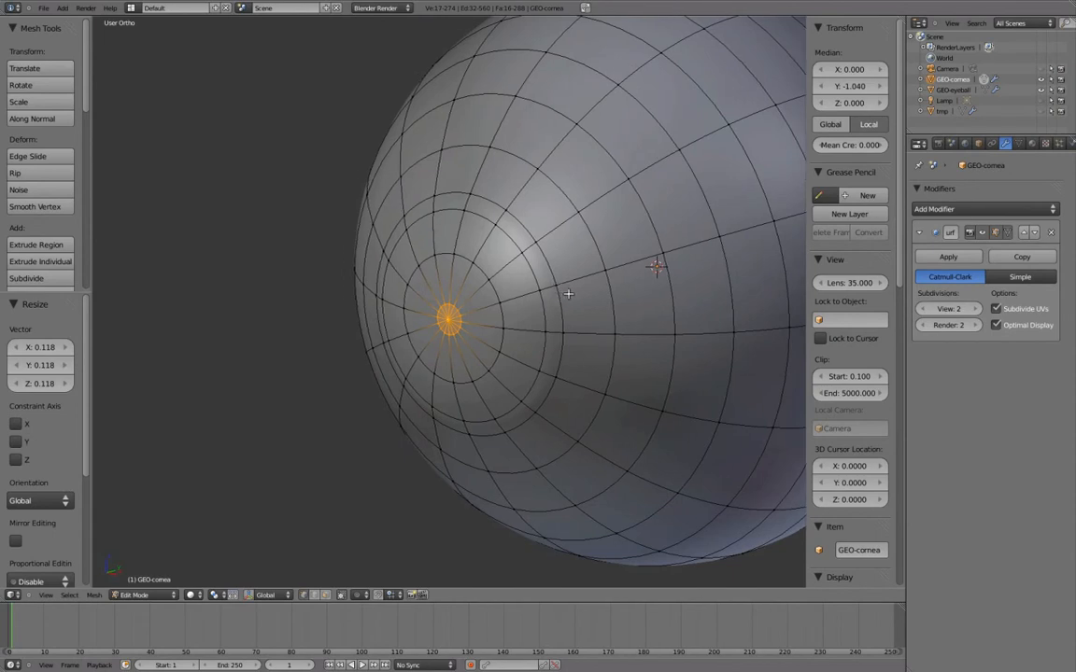
key("a")
right_click(486, 281, "alt")
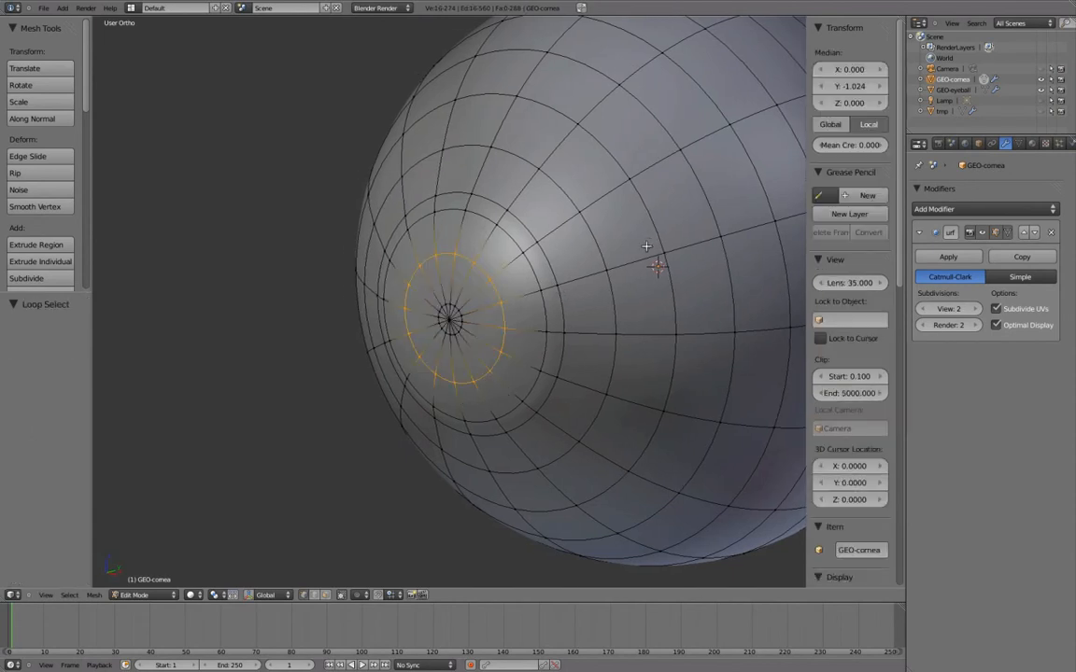
key("s")
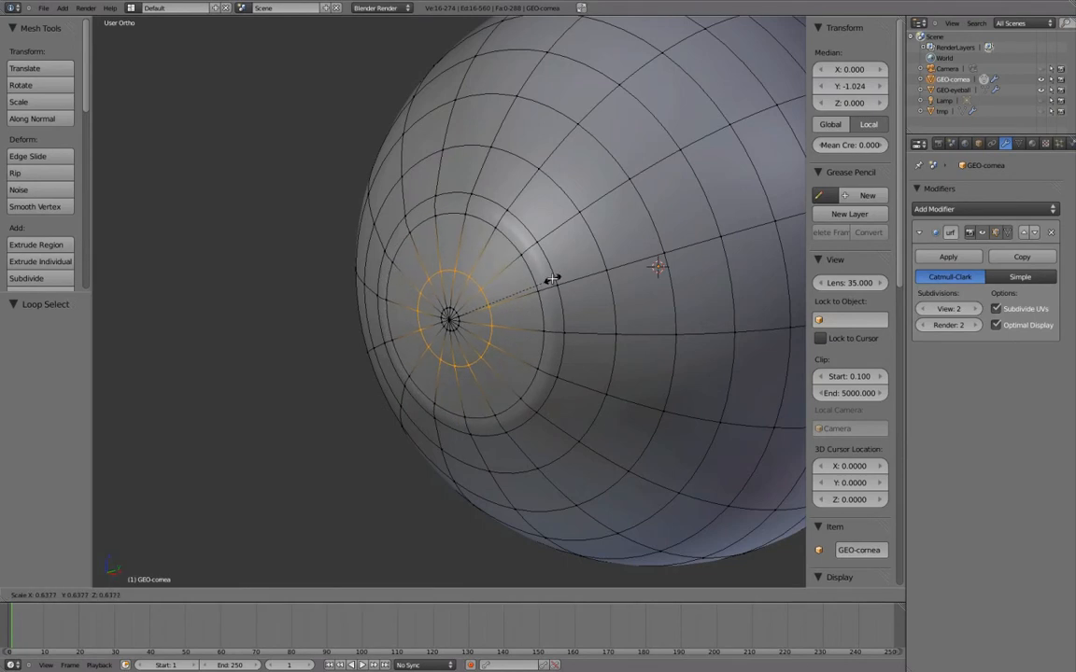
left_click(553, 277)
key("g")
key("y")
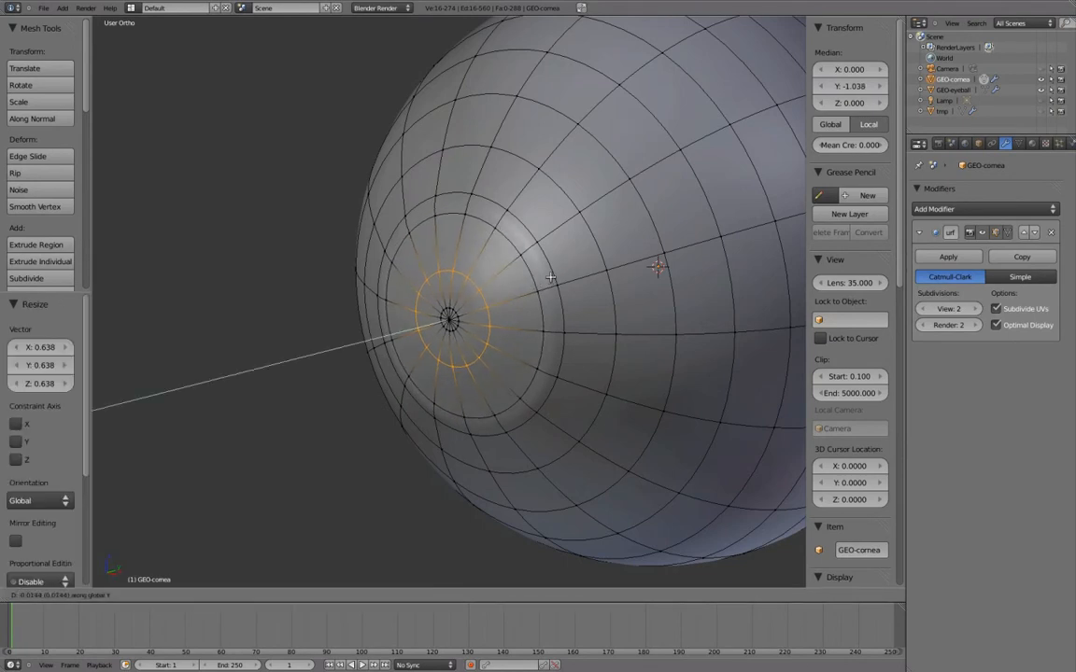
left_click(550, 277)
- Insert an edge loop on the cornea bulge at about Y -0.994 and enlarge it by a factor of about 1.25
key("ctrl+r")
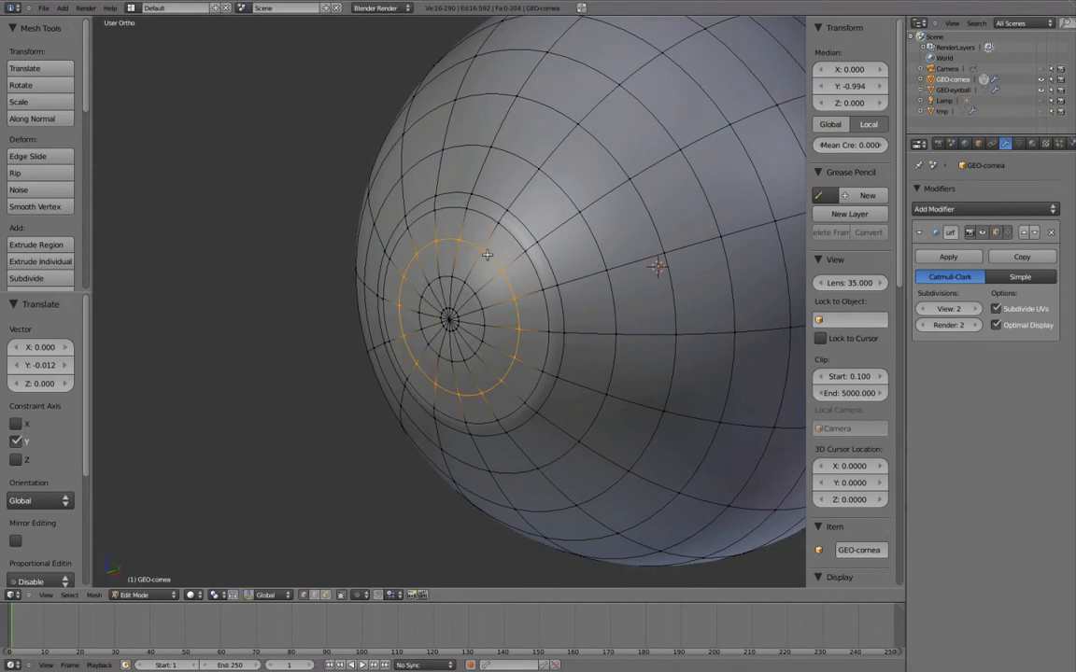
left_click(487, 254)
middle_click_drag(569, 261, 547, 308)
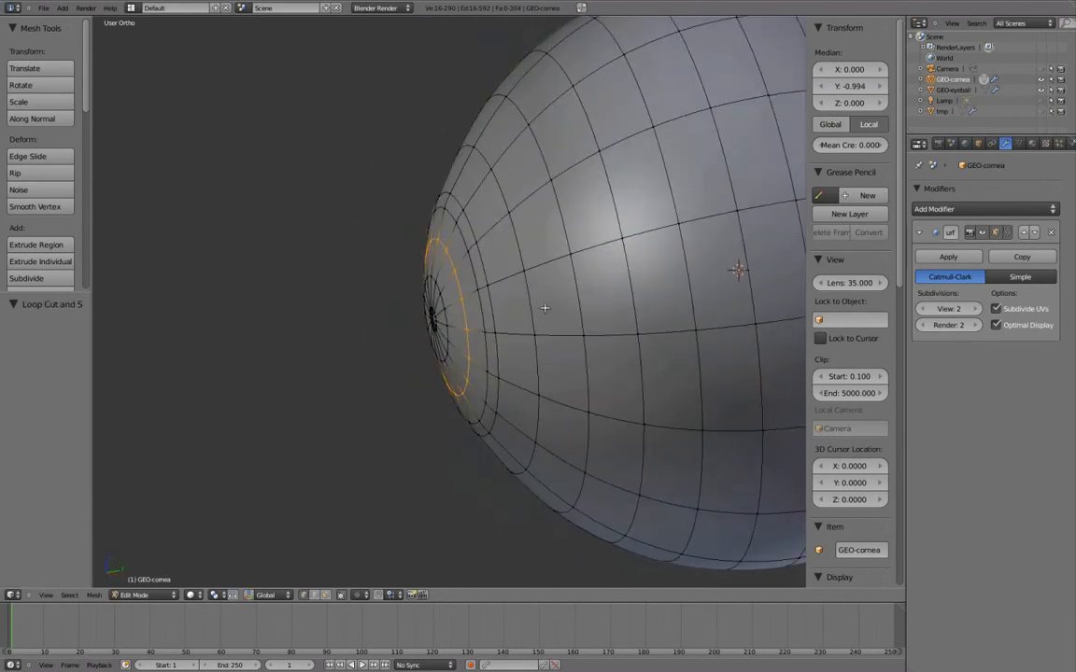
key("KP_3")
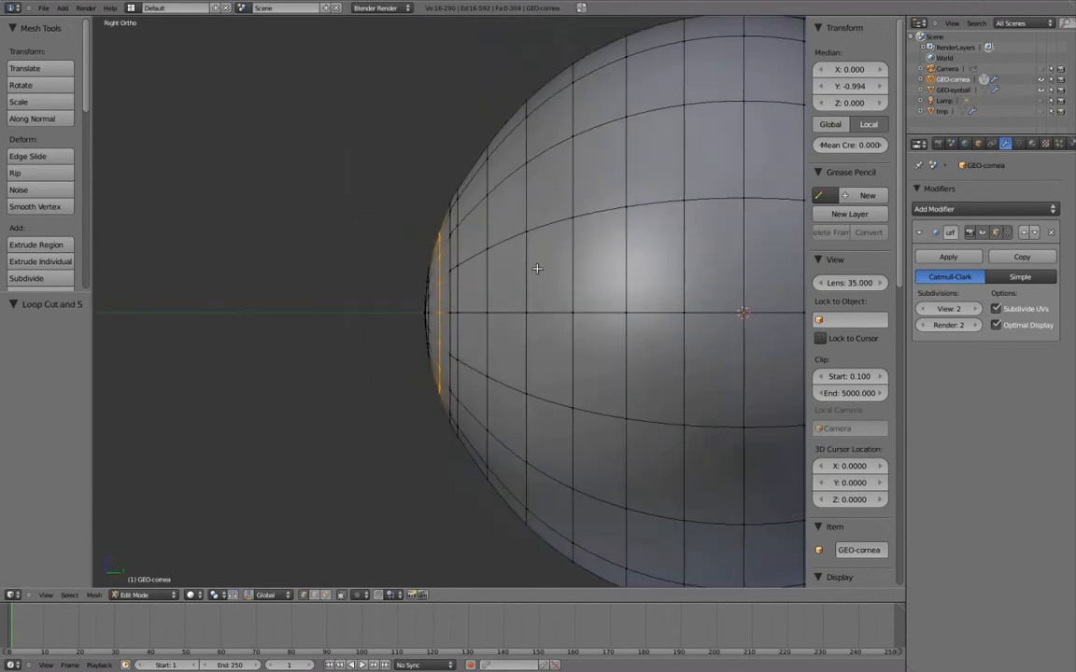
key("s")
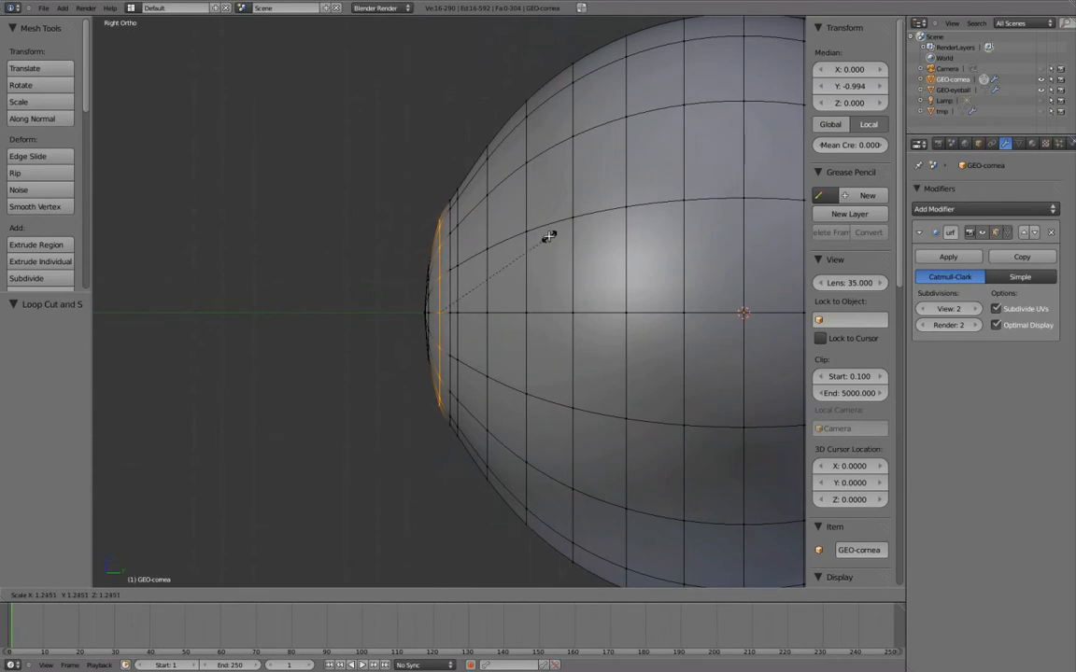
left_click(546, 241)
- Select the pole vertex and the two rings nearest it in wireframe and move them about -0.026 along Y
key("z")
key("a")
key("b")
left_click_drag(377, 234, 435, 380)
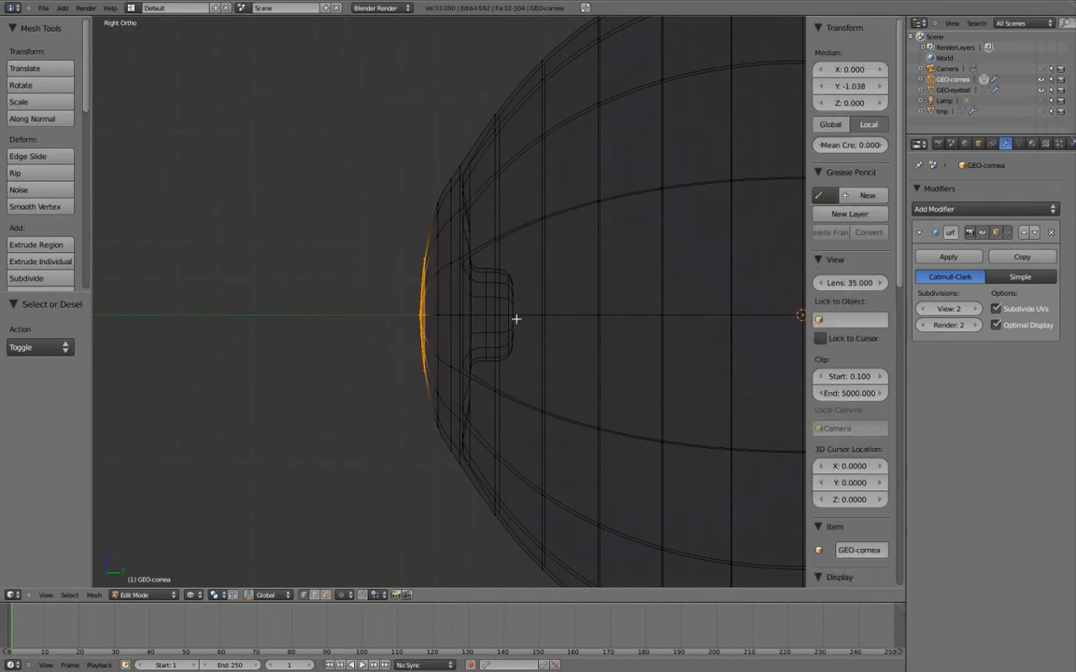
key("g")
key("y")
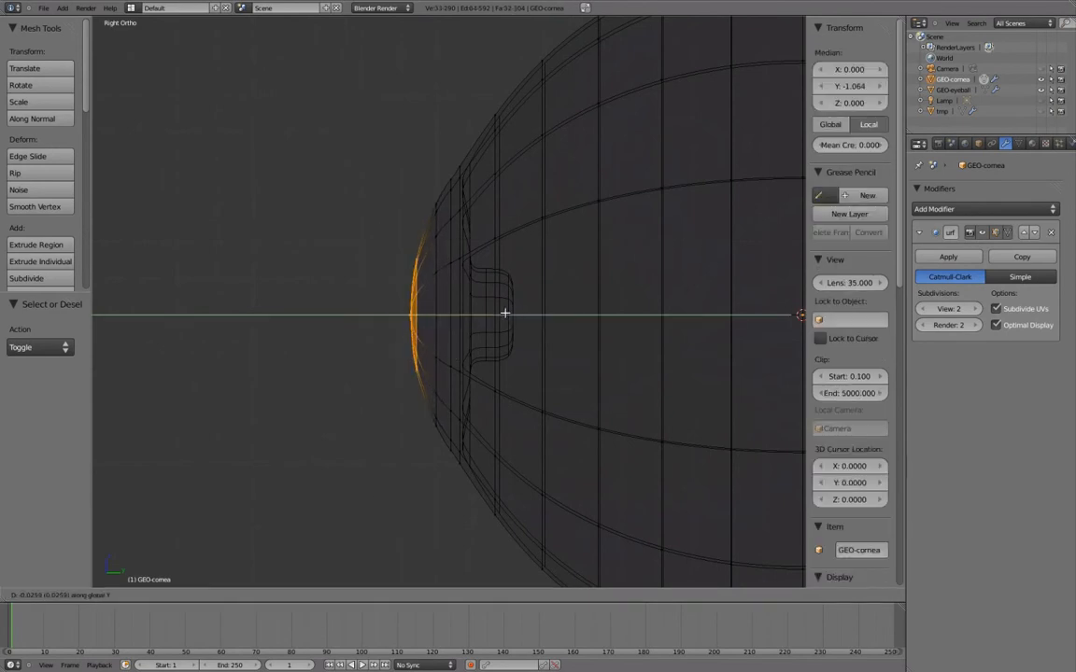
left_click(505, 314)
- Edge-slide the bulge's outer new ring toward the pole by a factor of about 0.31 and scale it up slightly
key("z")
mouse_move(437, 290)
middle_mouse_down()
mouse_move(696, 316)
mouse_move(649, 274)
mouse_move(543, 293)
mouse_move(515, 243)
mouse_move(643, 298)
mouse_move(580, 284)
middle_mouse_up()
key("a")
right_click(559, 216, "alt")
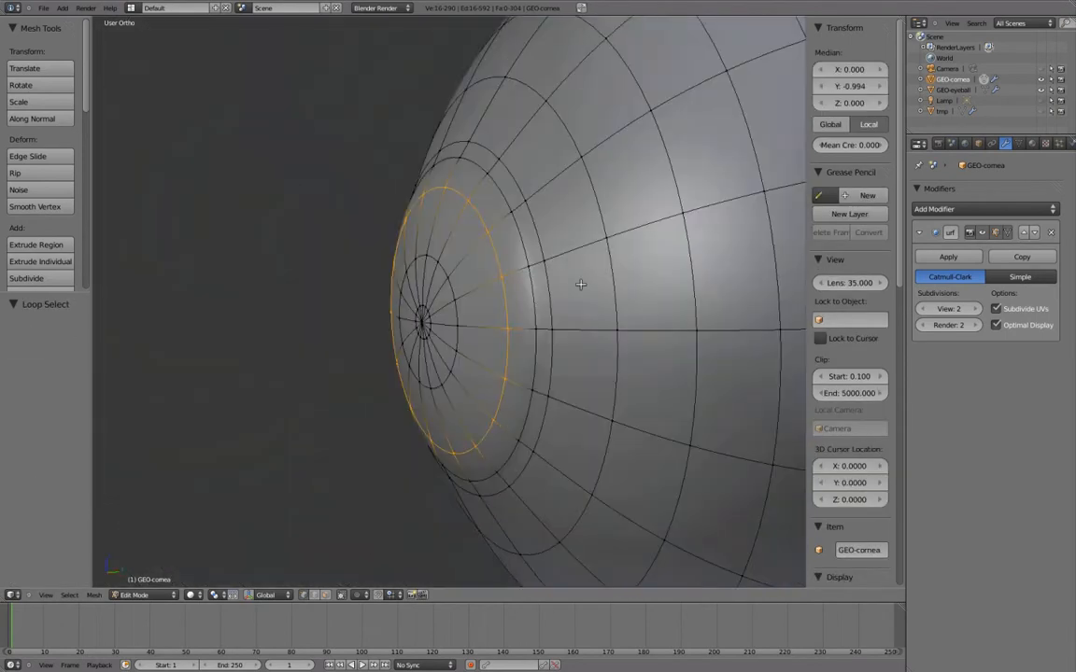
key("ctrl+e")
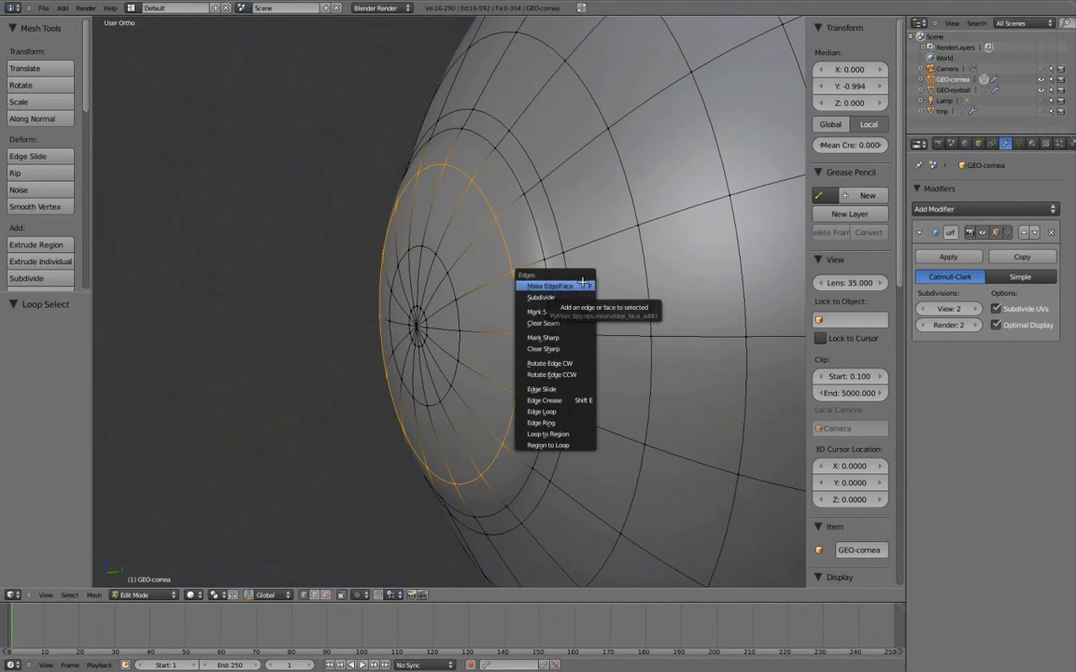
left_click(588, 388)
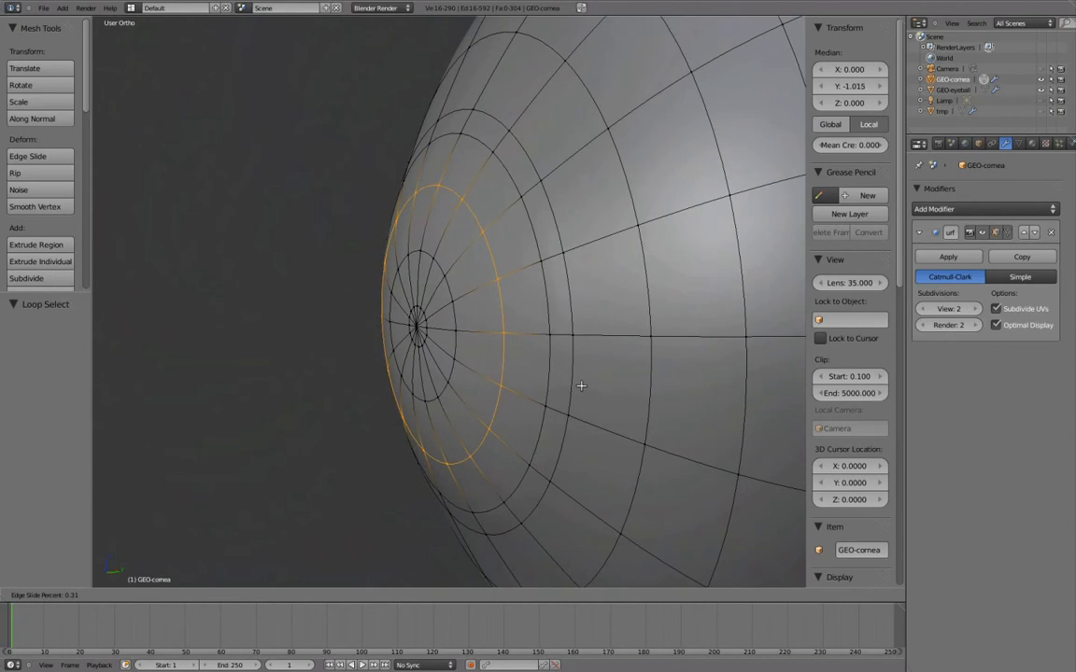
left_click(580, 385)
key("s")
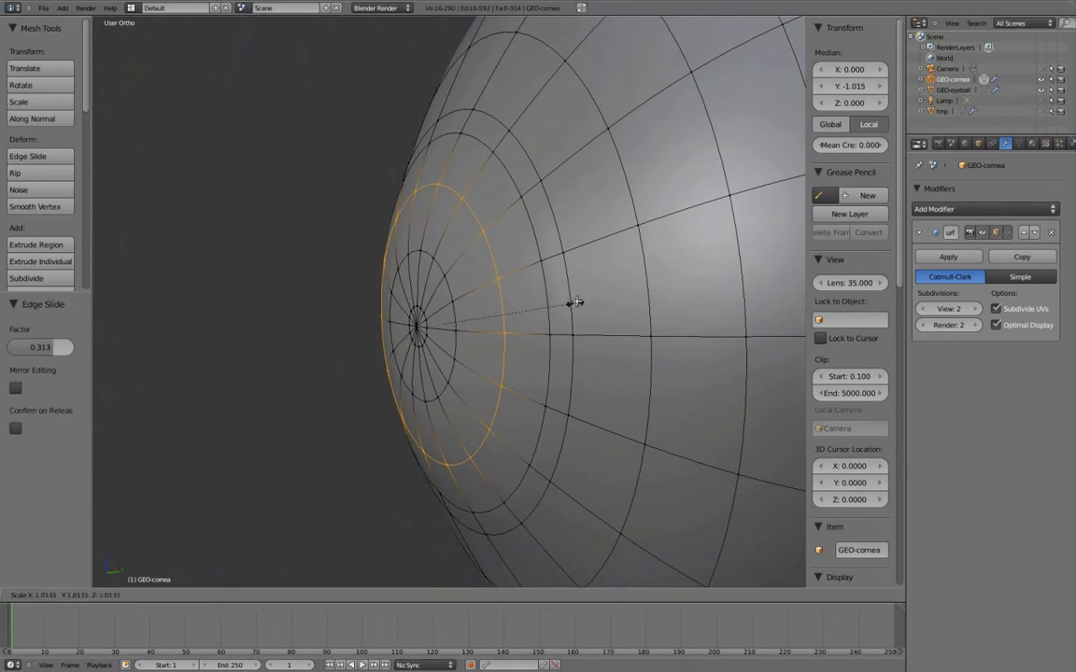
left_click(584, 298)
- Flatten the pole vertex and its innermost ring by scaling them to 0 along Y
key("Tab")
middle_click_drag(583, 302, 545, 325)
key("Tab")
scroll(544, 325, "up", 6)
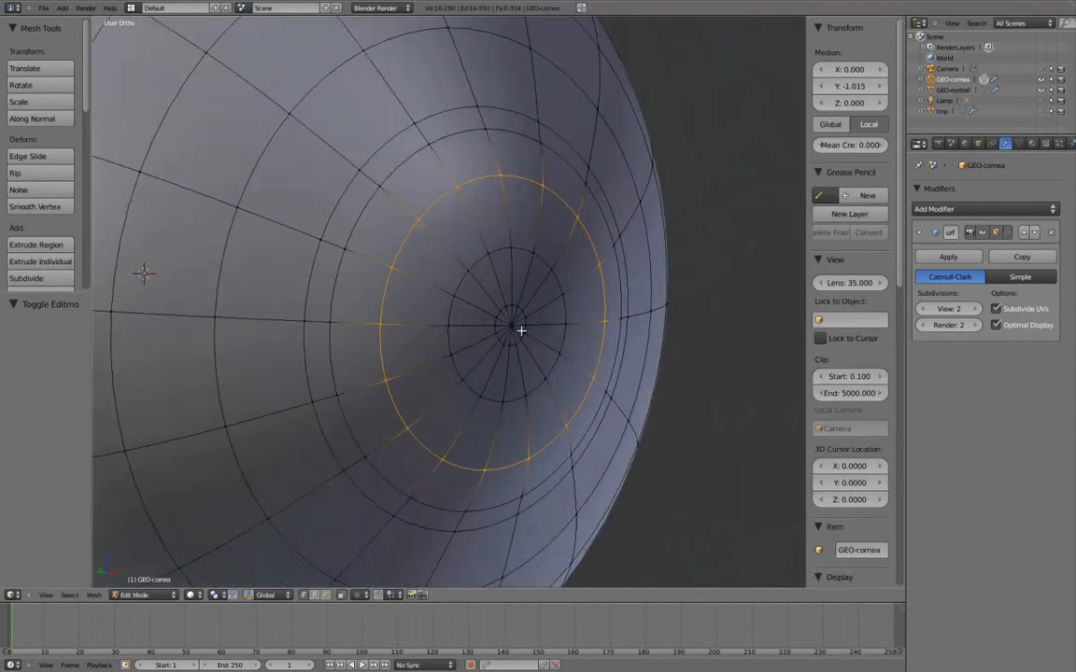
right_click(577, 348)
middle_click_drag(613, 351, 514, 286)
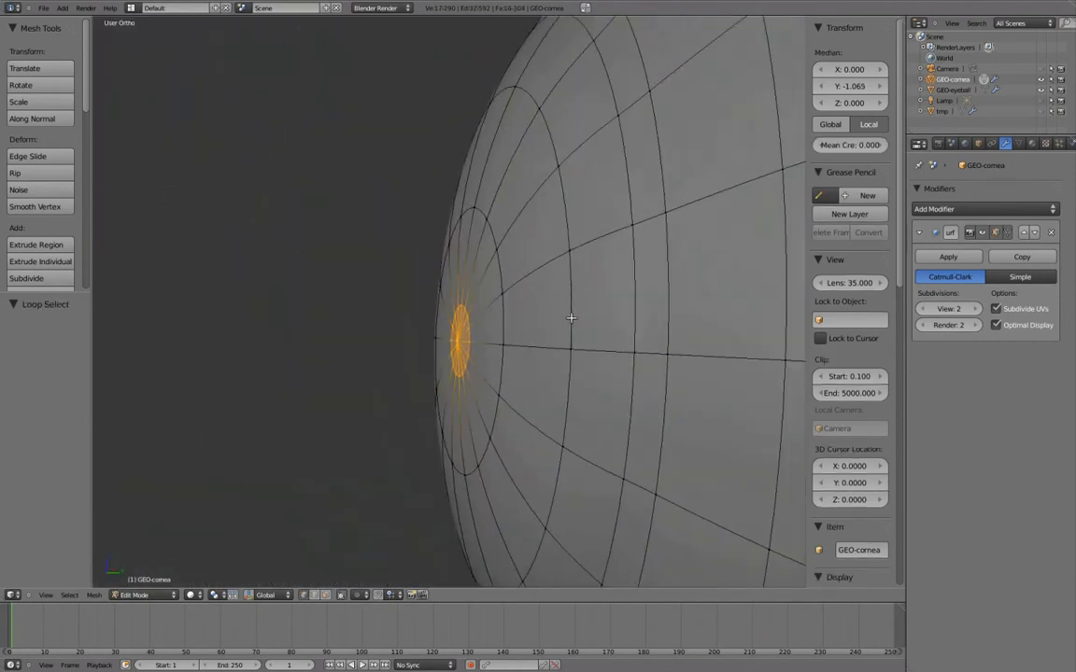
key("ctrl+Up")
middle_click_drag(651, 311, 597, 236, "shift")
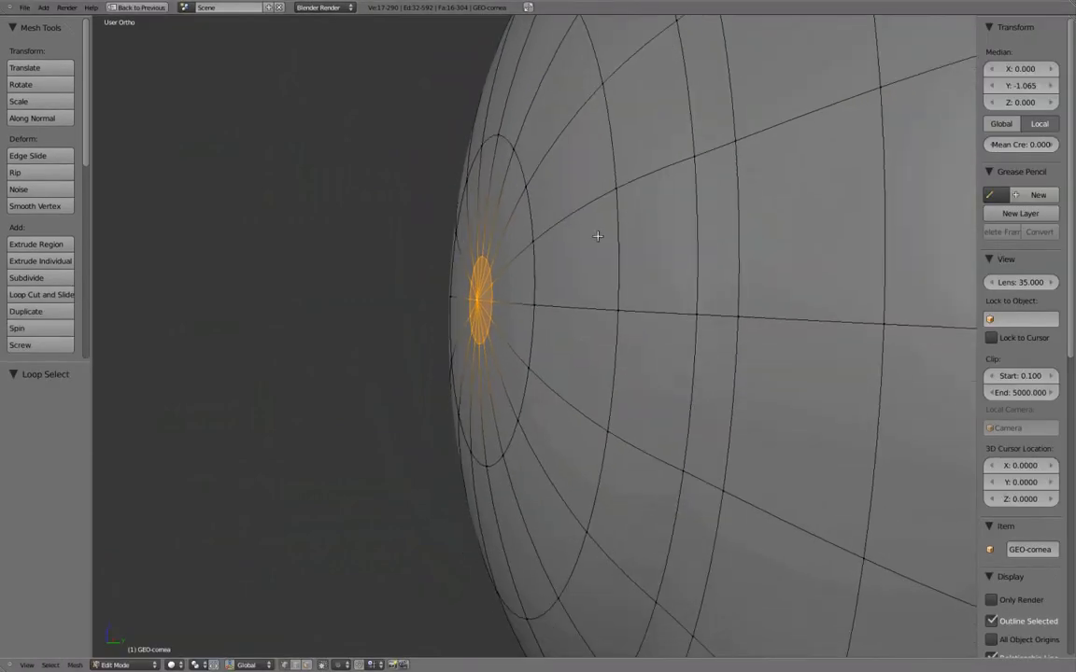
key("s")
key("y")
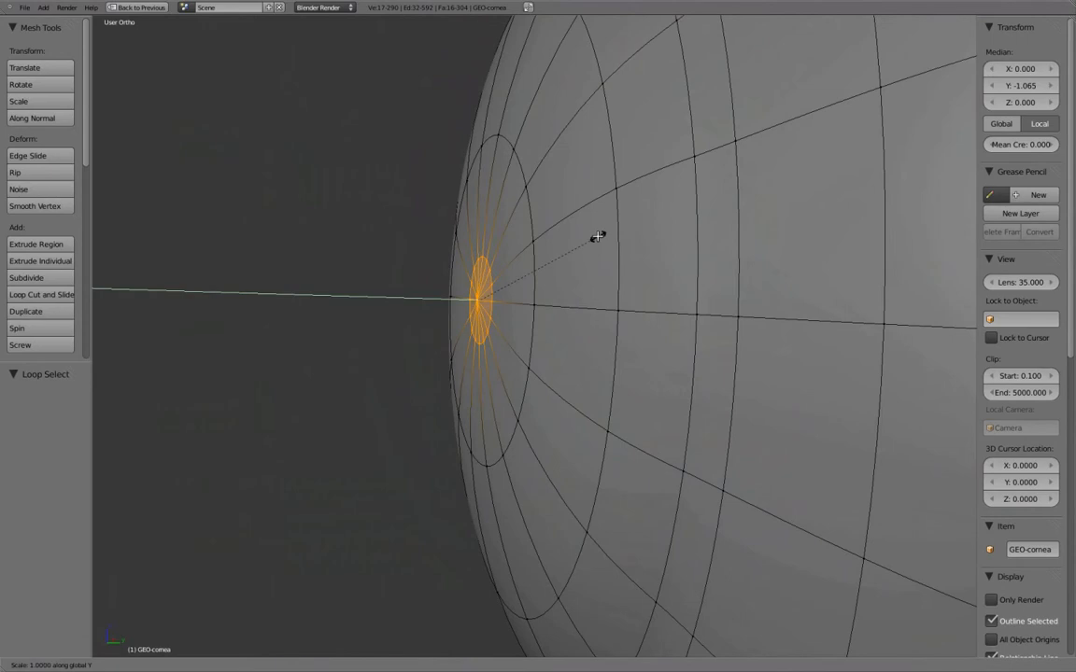
key("0")
key("Return")
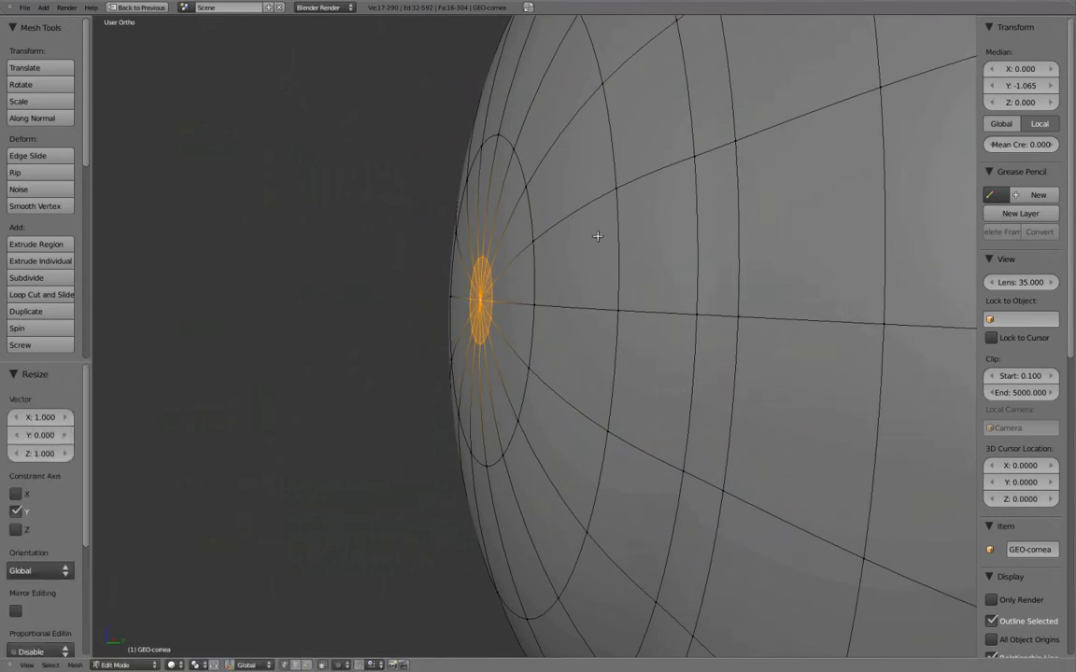
- Examine the cornea's front bulge in Object Mode from several angles, in both solid and wireframe shading
middle_click_drag(548, 309, 650, 297)
key("a")
key("Tab")
scroll(647, 316, "down", 4)
mouse_move(776, 375)
middle_mouse_down()
mouse_move(679, 375)
mouse_move(521, 323)
mouse_move(665, 295)
mouse_move(651, 319)
mouse_move(721, 350)
mouse_move(773, 332)
mouse_move(576, 333)
mouse_move(589, 312)
middle_mouse_up()
scroll(540, 314, "up", 3)
scroll(589, 312, "down", 2)
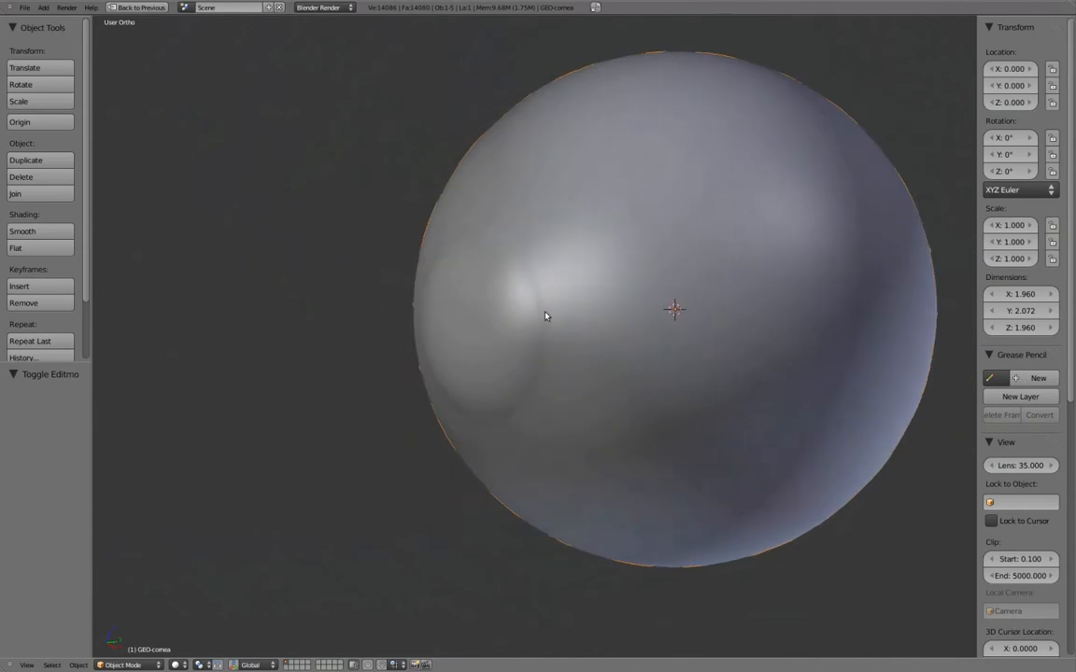
key("z")
middle_click_drag(547, 317, 638, 346)
scroll(537, 361, "down", 1)
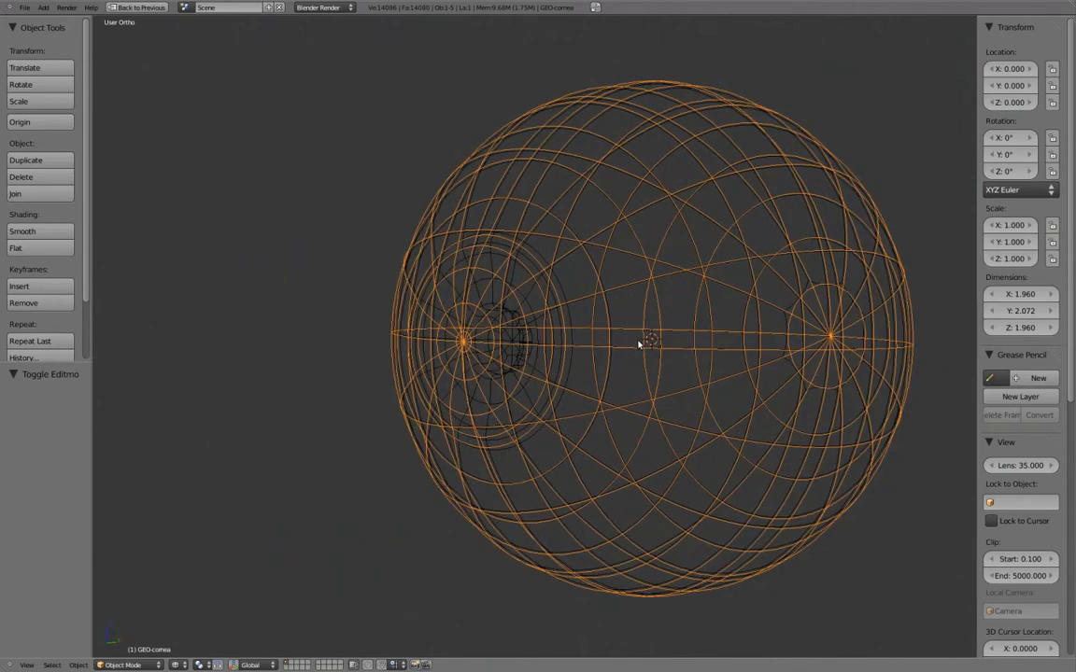
key("KP_1")
middle_click_drag(619, 356, 597, 356)
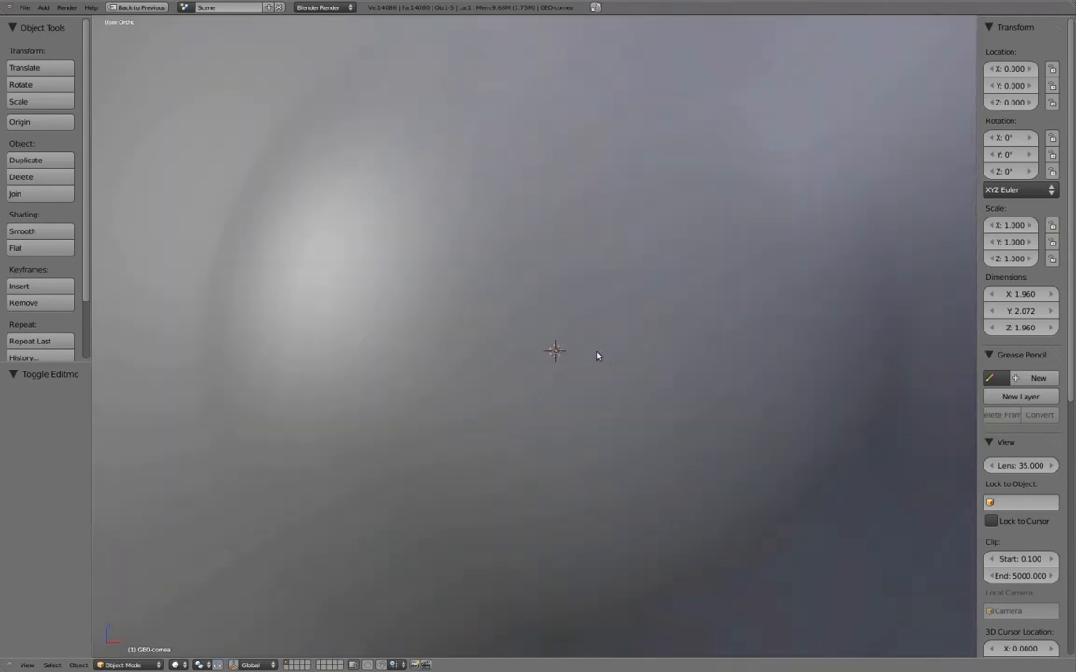
- In front view with face selection, merge the triangle pairs in the upper-left quarter around the cornea's front pole into quads
key("Tab")
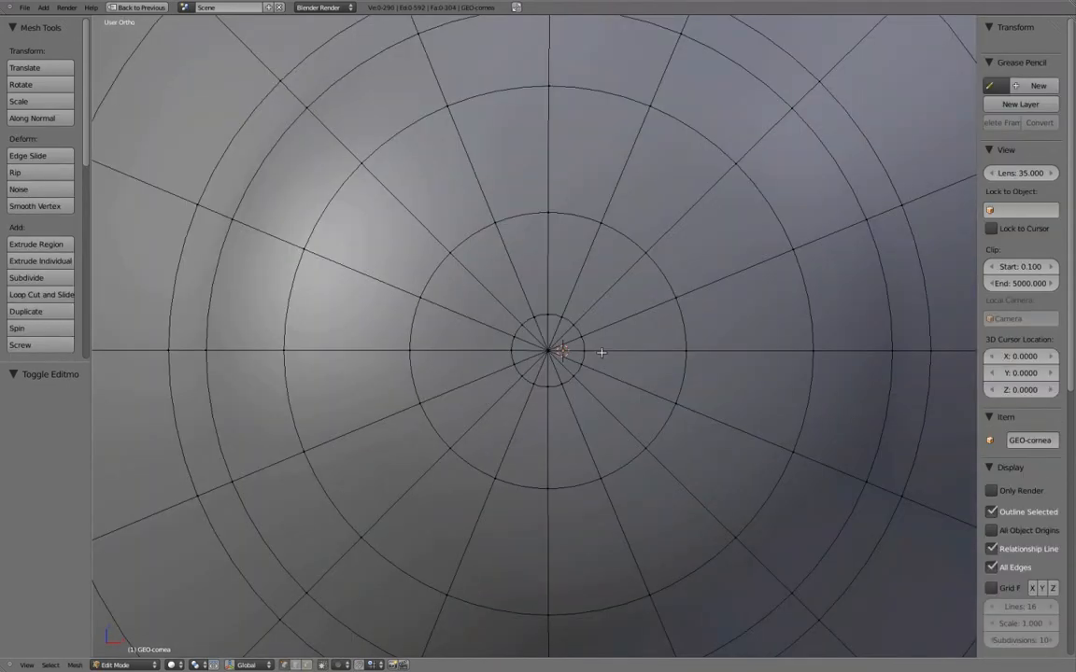
key("KP_1")
scroll(749, 355, "up", 2)
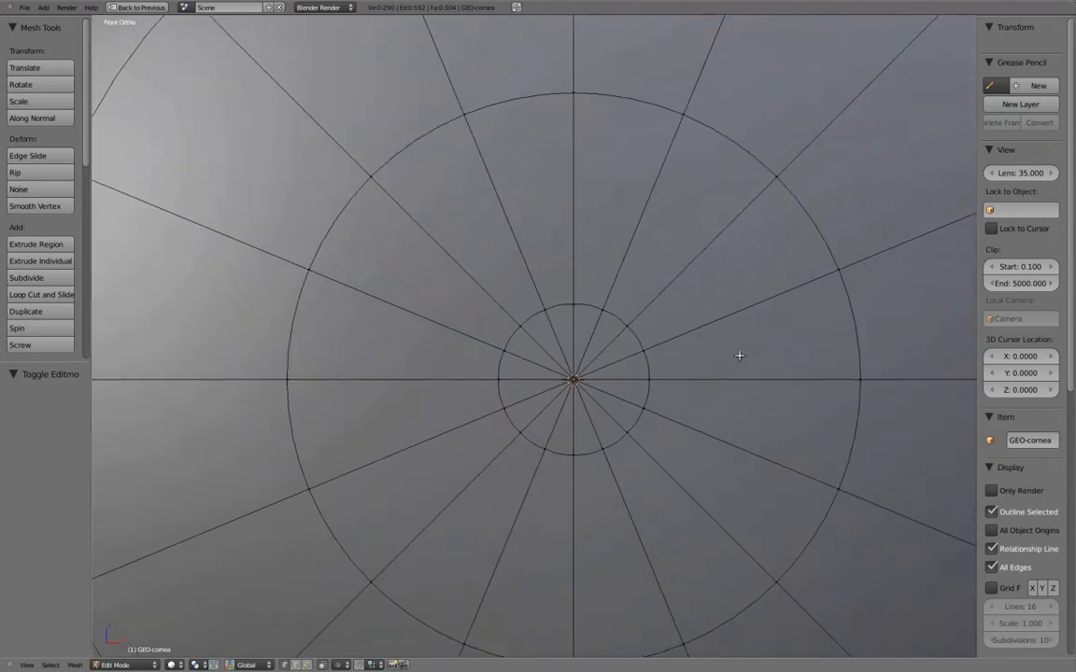
key("ctrl+Tab")
left_click(701, 374)
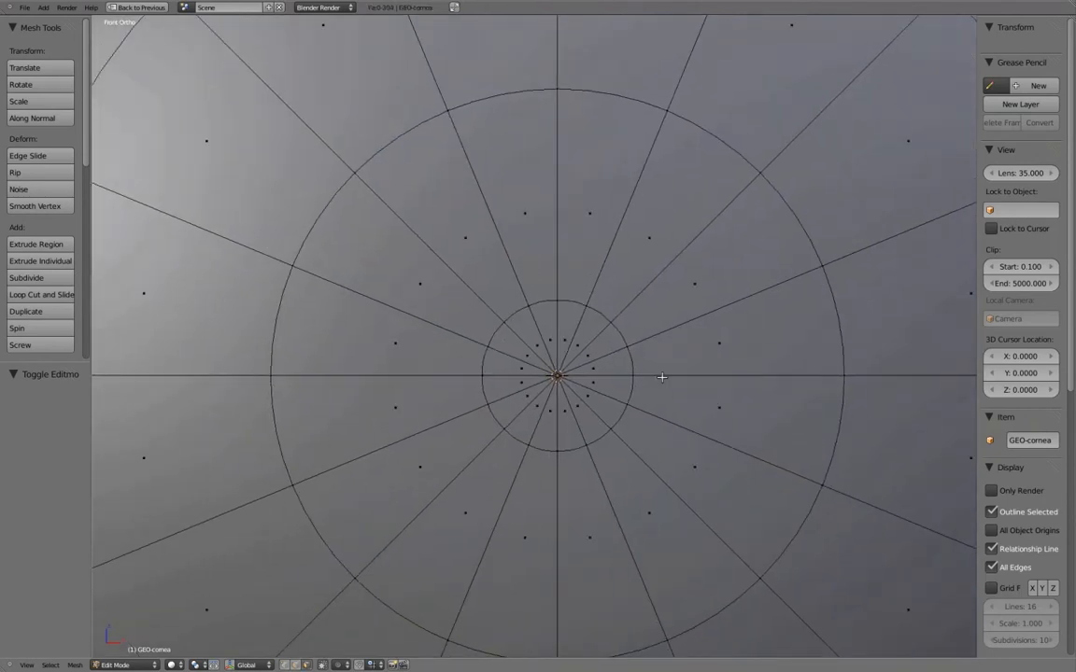
right_click(545, 337)
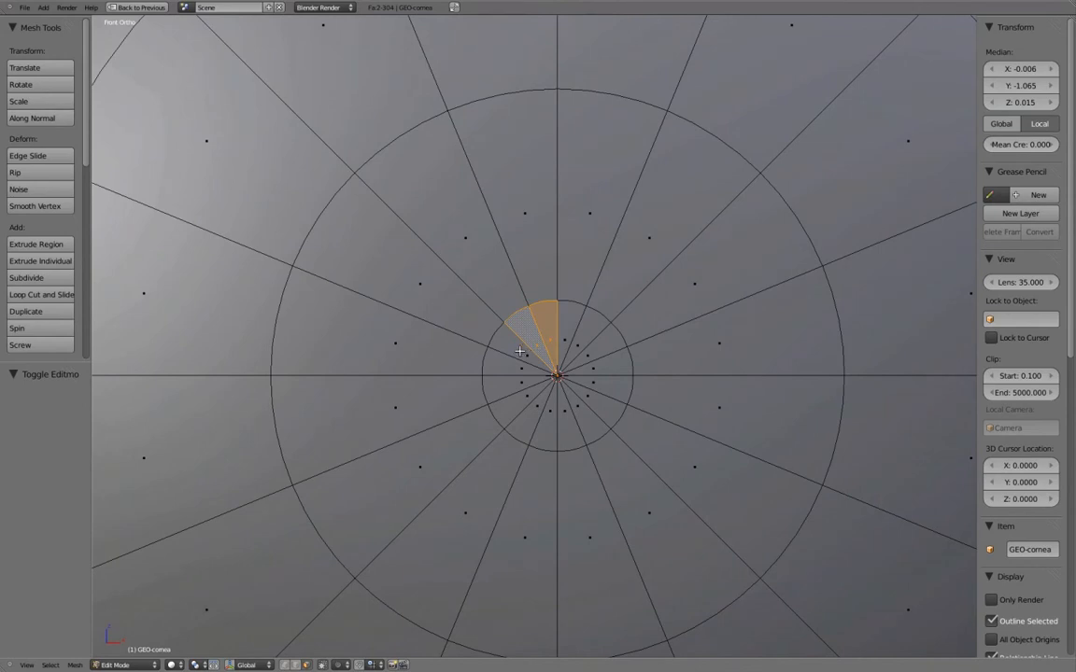
key("alt+j")
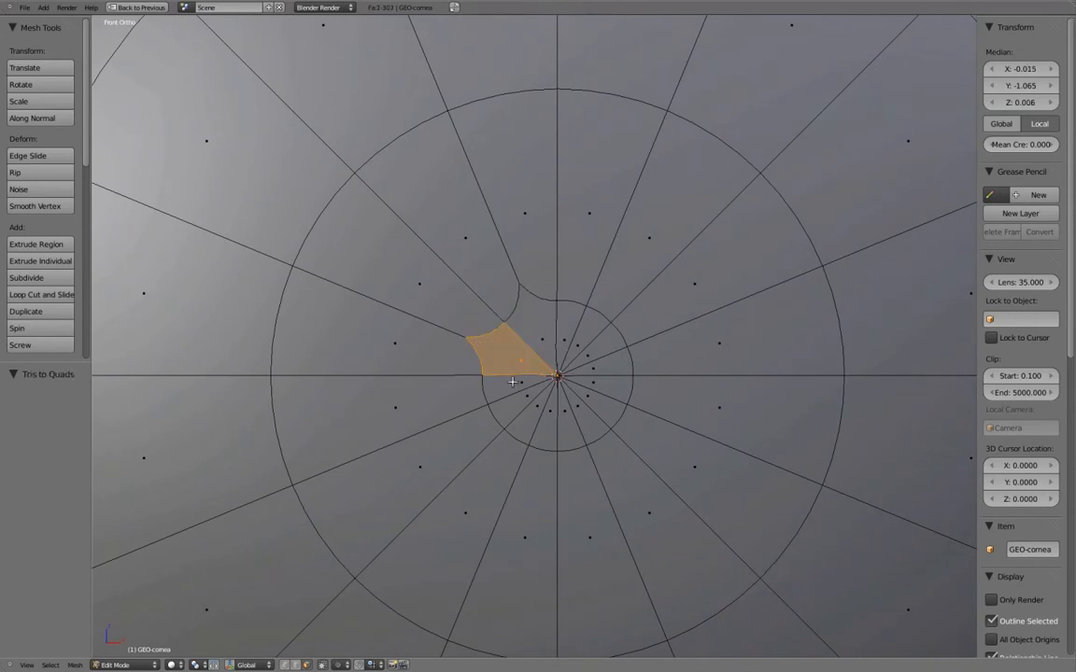
- Merge the triangle pairs in the lower-left quarter and just right of the bottom of the front pole into quads
right_click(519, 399)
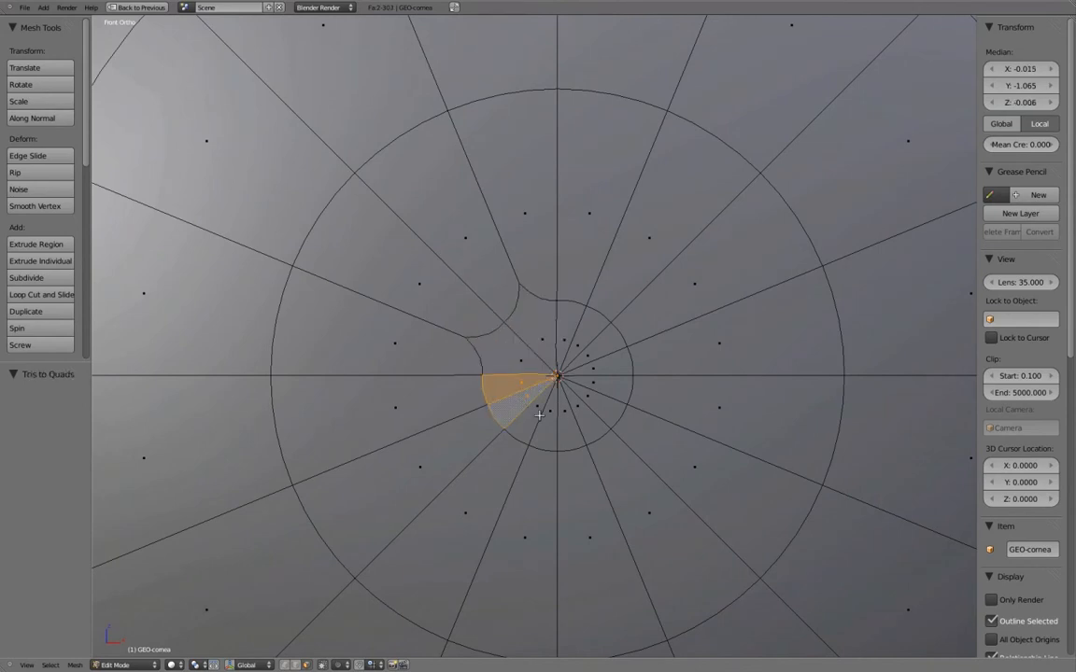
right_click(545, 419)
key("ctrl+z")
key("ctrl+z")
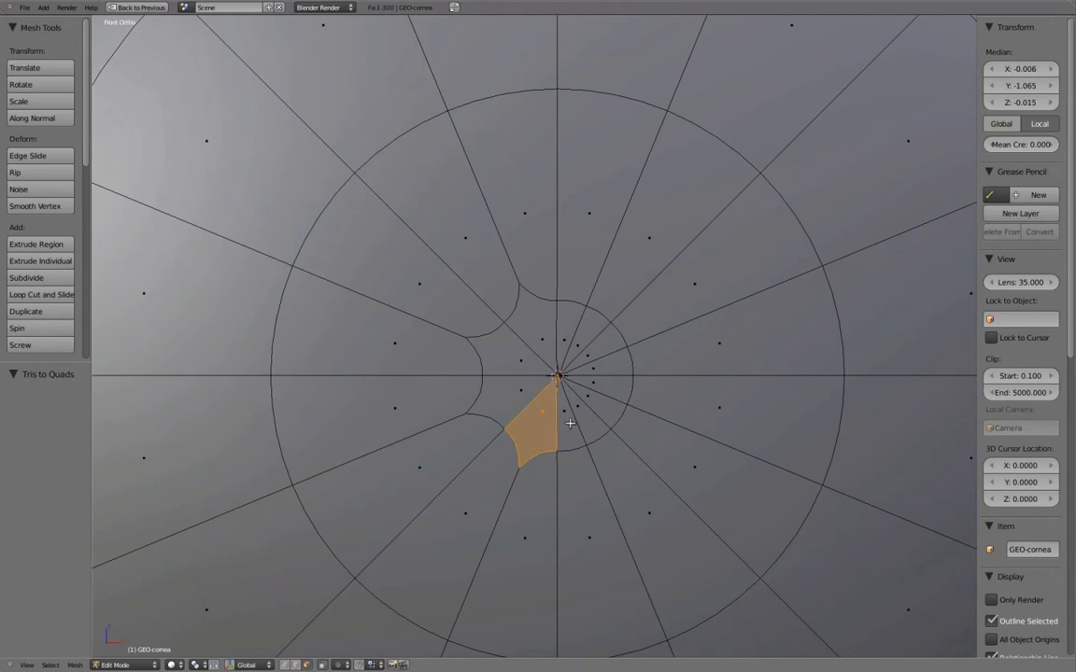
key("ctrl+z")
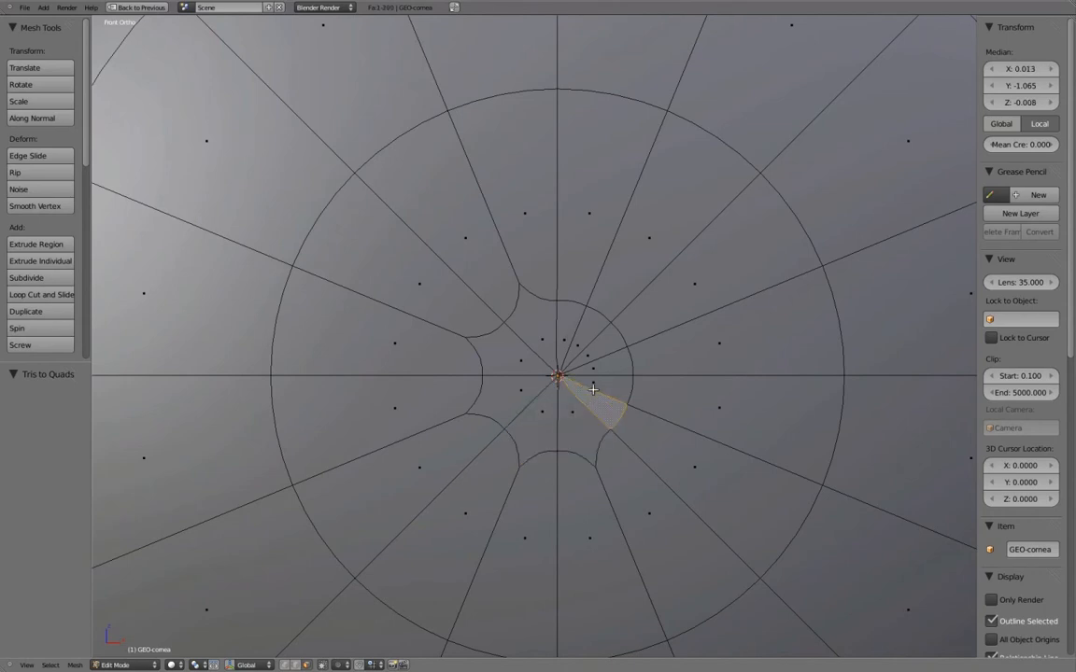
- Merge the three remaining triangle pairs around the front pole into quads, return to vertex selection, and deselect everything
right_click(594, 385, "shift")
key("alt+j")
right_click(598, 366)
right_click(597, 353, "shift")
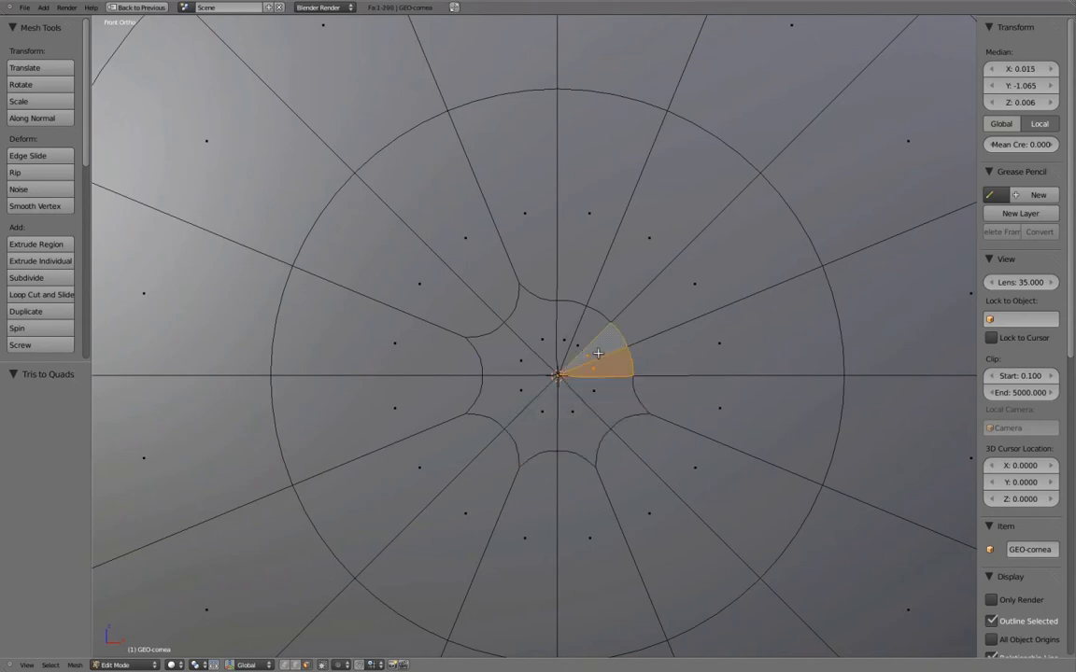
key("ctrl+z")
right_click(562, 321, "shift")
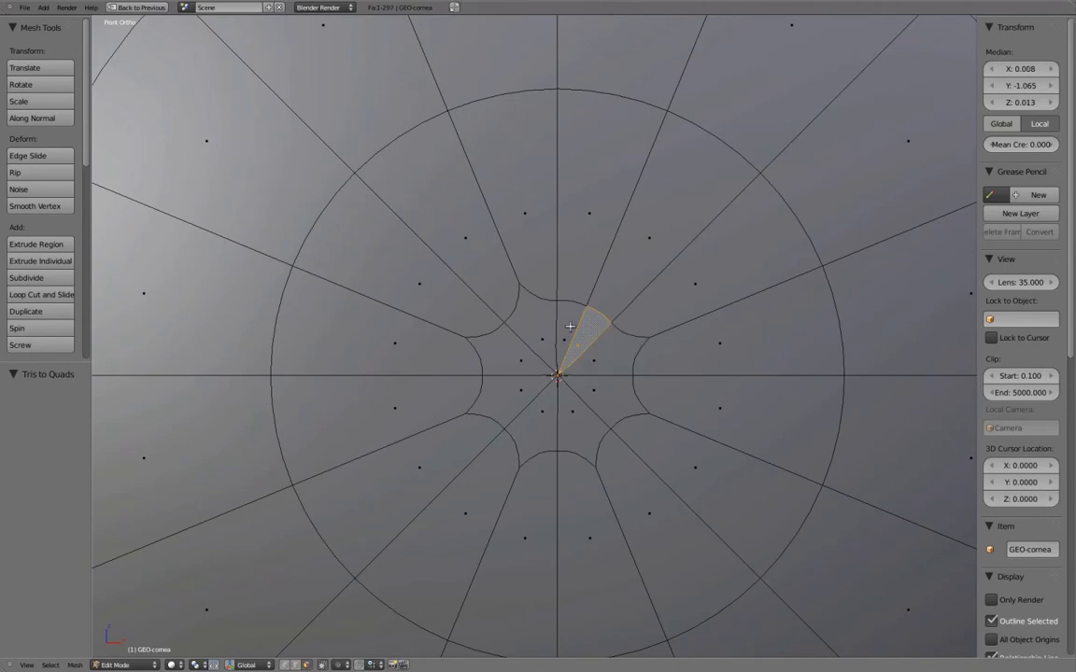
key("alt+j")
key("ctrl+Tab")
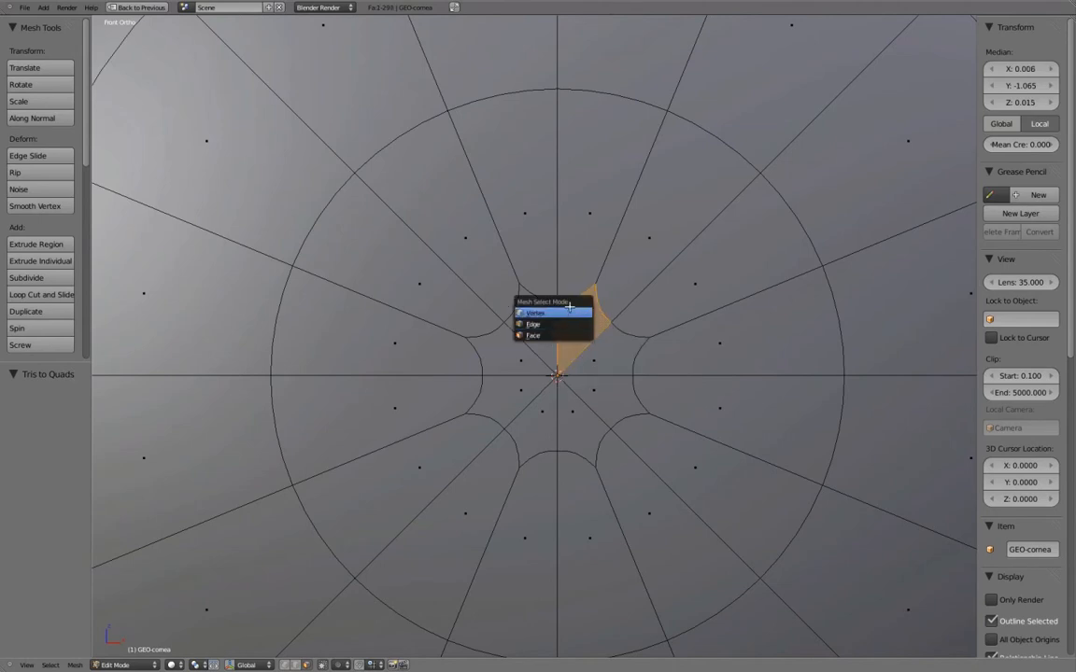
left_click(572, 315)
key("a")
- Try to smooth the front pole vertex and its innermost ring with one Smooth Vertex iteration
scroll(597, 357, "down", 2)
key("Tab")
key("z")
mouse_move(601, 360)
middle_mouse_down()
mouse_move(516, 362)
mouse_move(524, 314)
mouse_move(588, 235)
mouse_move(656, 249)
mouse_move(697, 276)
mouse_move(686, 312)
middle_mouse_up()
scroll(677, 319, "up", 4)
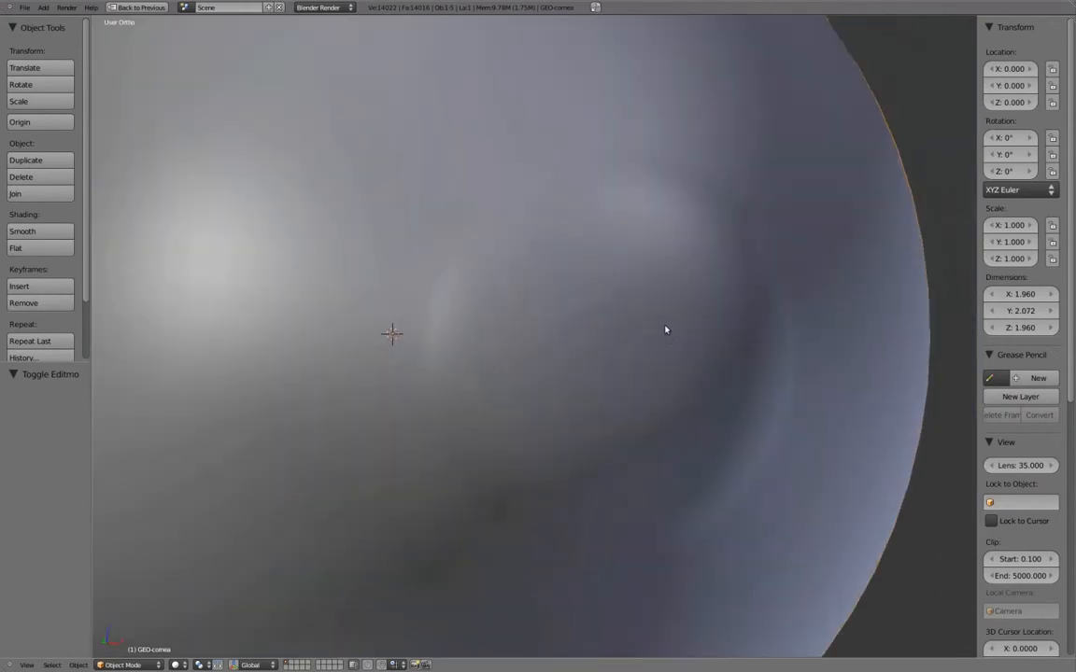
key("Tab")
key("c")
left_click(659, 363)
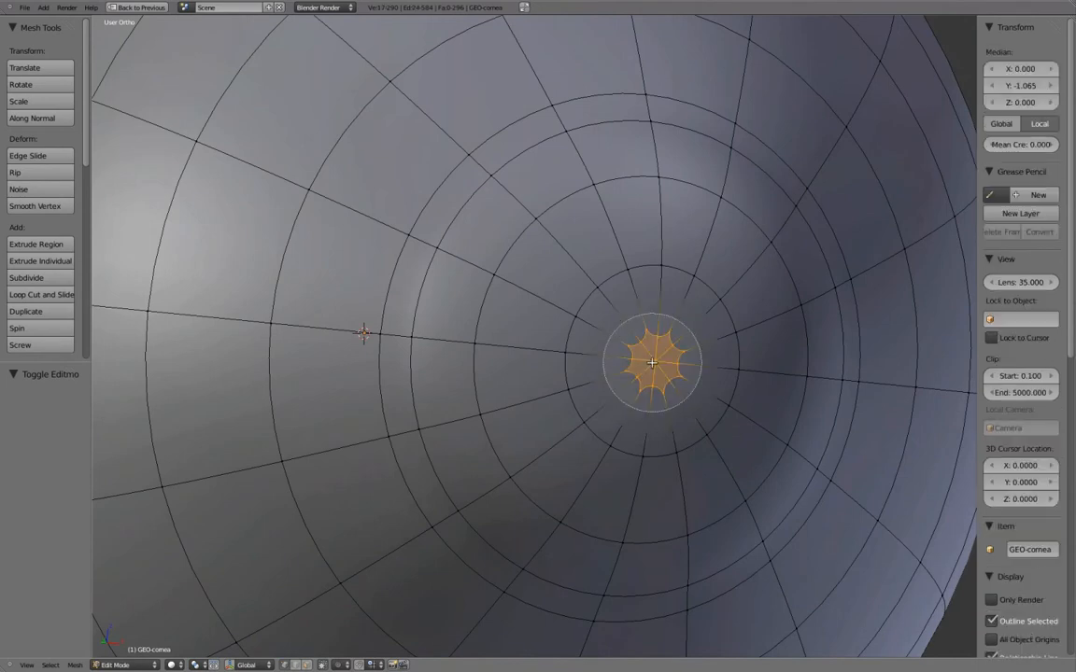
key("Escape")
key("w")
left_click(804, 357)
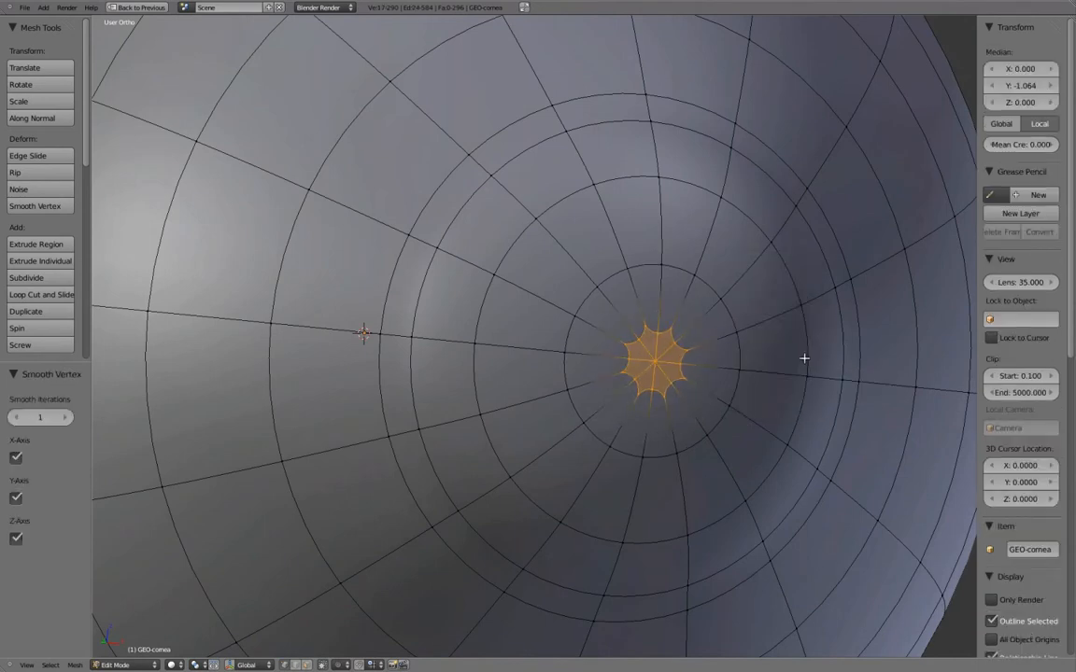
- Try a further vertex smoothing on the pole cap and check the bulge's shading in Object Mode
key("Tab")
scroll(770, 358, "down", 3)
middle_click_drag(718, 358, 613, 312)
key("Tab")
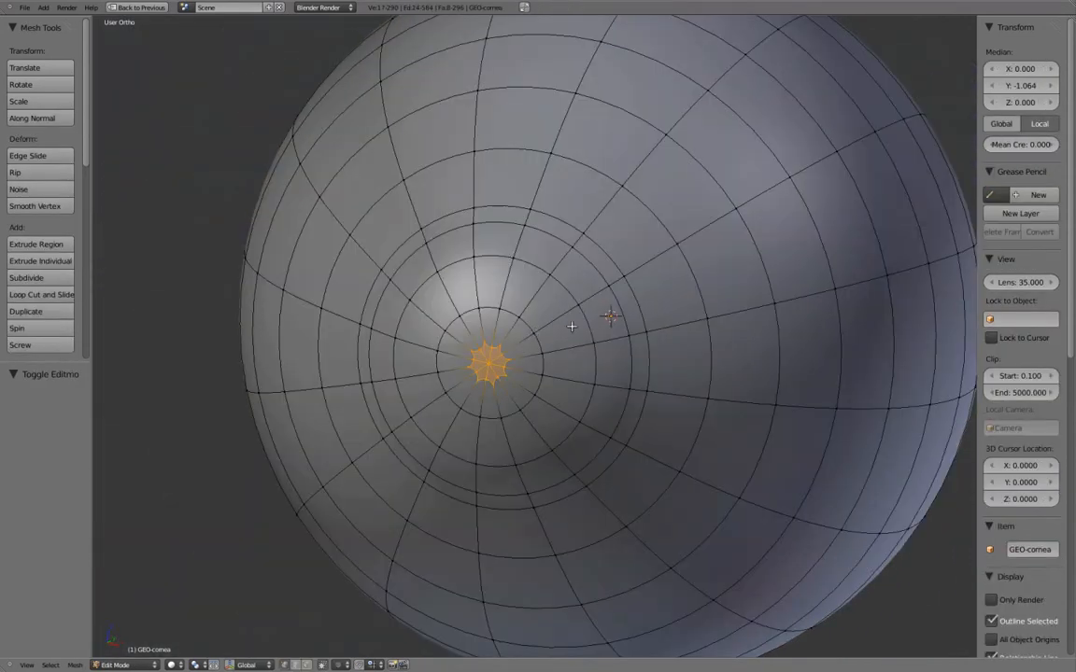
key("w")
left_click(702, 318)
key("Tab")
middle_click_drag(634, 353, 627, 389)
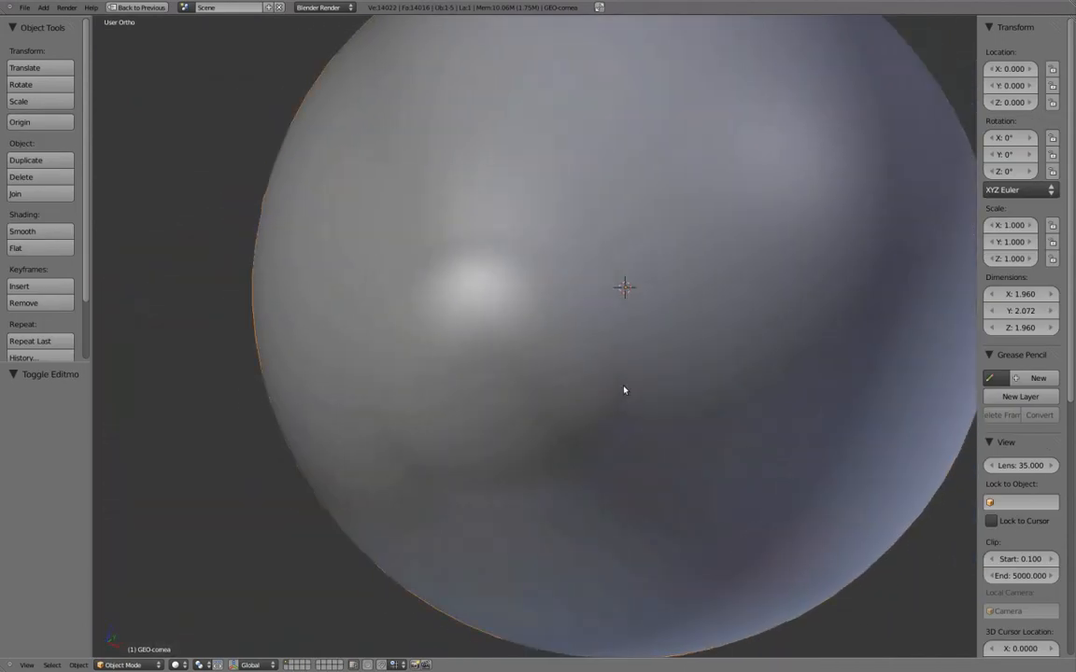
middle_click_drag(543, 372, 559, 347)
- Undo the vertex smoothing on the cornea's front pole cap
key("Tab")
scroll(541, 365, "up", 2)
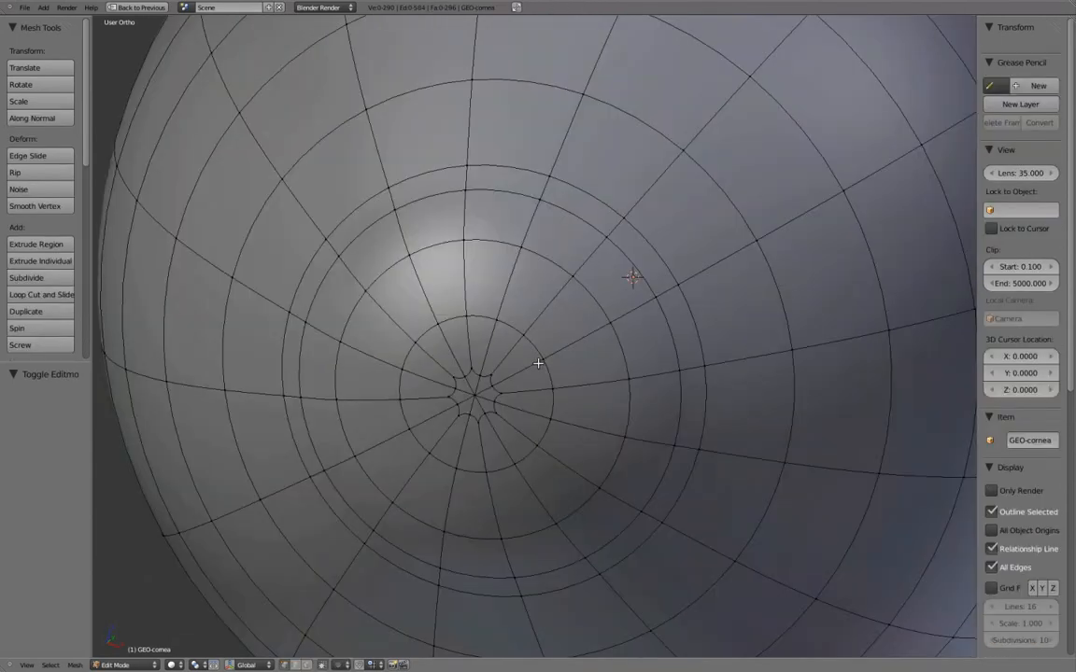
scroll(538, 364, "down", 1)
key("l")
key("ctrl+KP_Subtract")
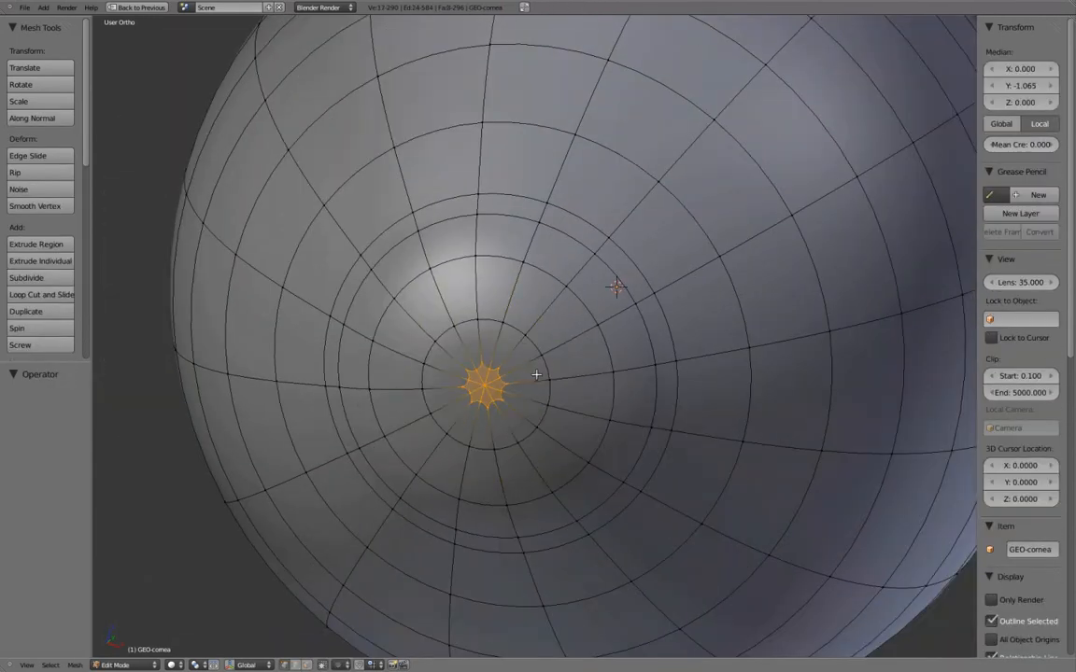
- Examine the front bulge's silhouette and shading from several angles, both with and without its mesh edges
key("Tab")
mouse_move(559, 343)
middle_mouse_down()
mouse_move(624, 189)
mouse_move(677, 276)
mouse_move(591, 314)
mouse_move(658, 272)
middle_mouse_up()
middle_click_drag(678, 345, 730, 243)
key("Tab")
scroll(724, 235, "down", 2)
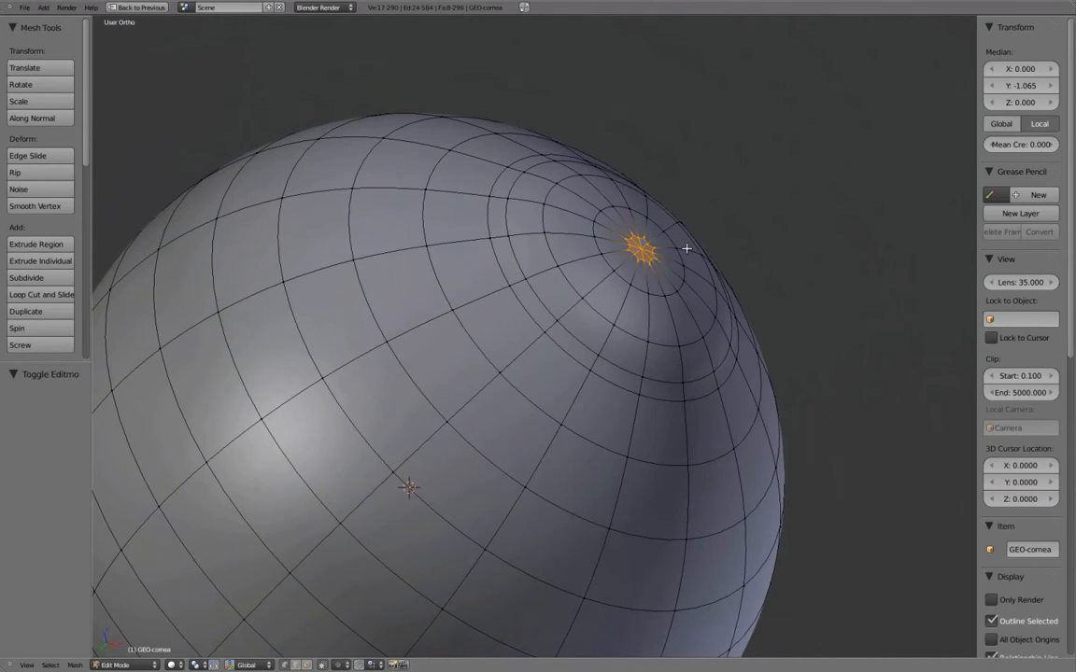
key("Tab")
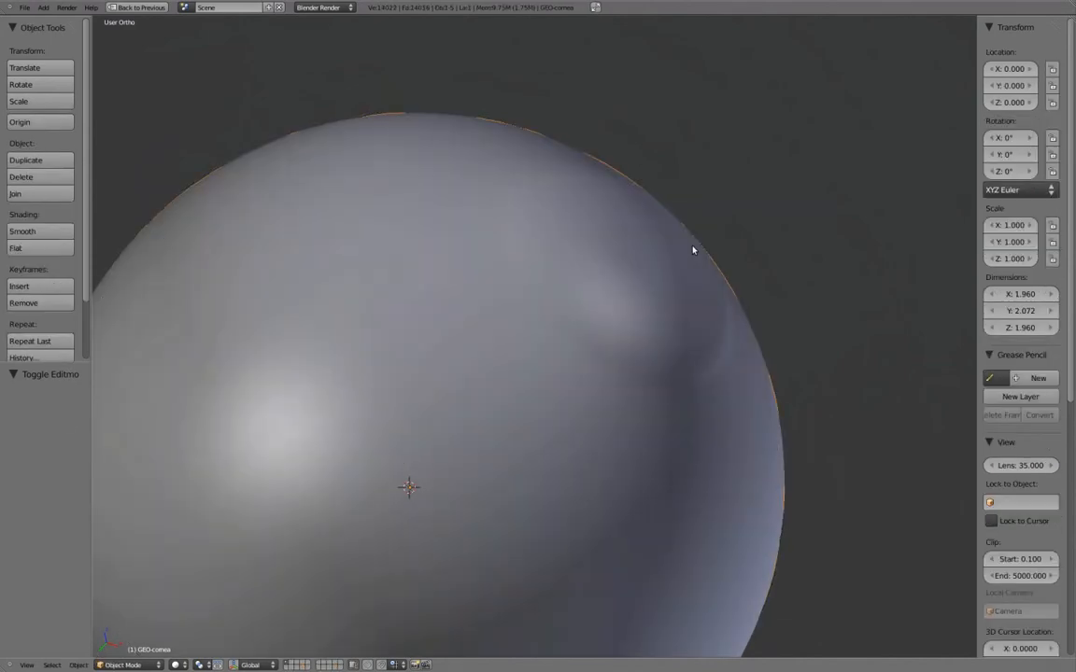
key("a")
middle_click_drag(691, 248, 533, 411)
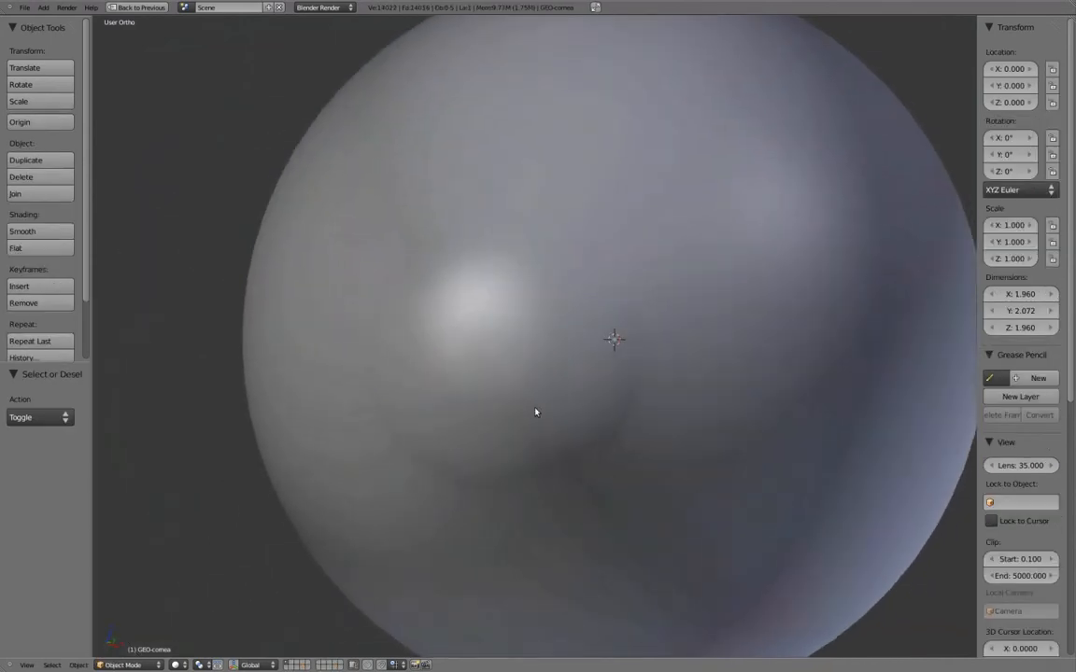
- Try to rescale the edge ring just outside the front pole quads
key("Tab")
key("a")
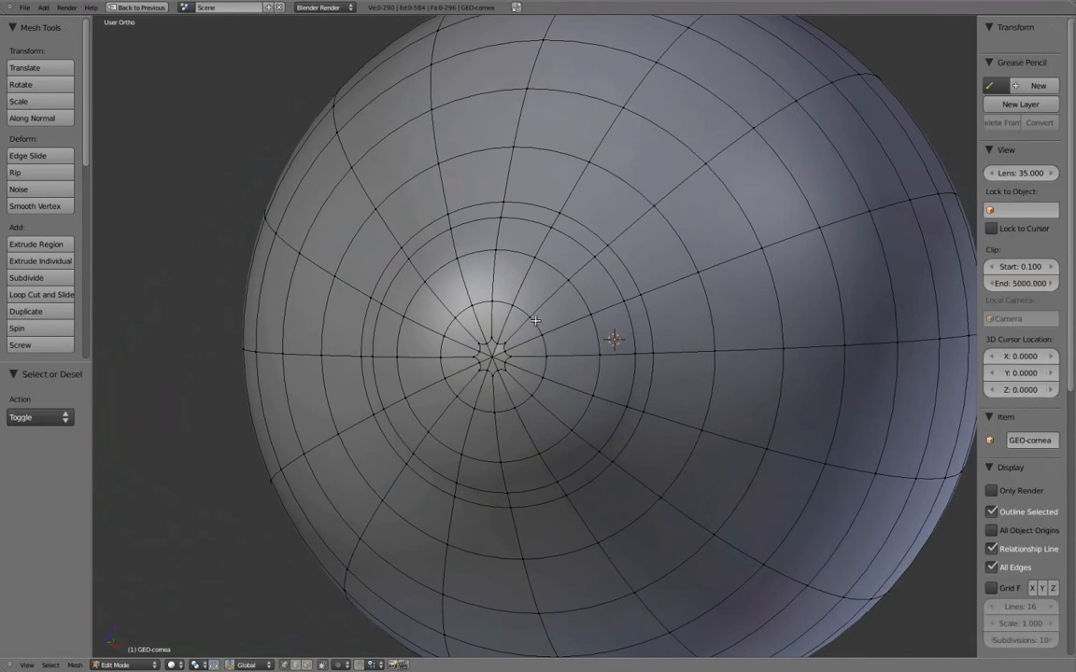
key("ctrl+z")
key("s")
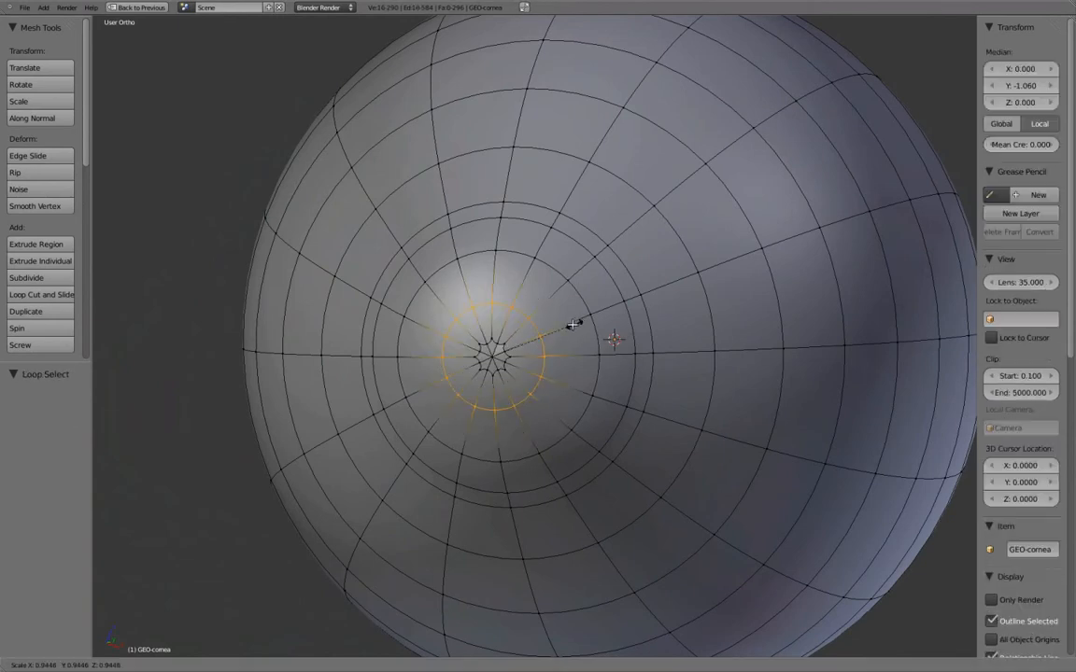
left_click(582, 313)
key("Tab")
- Examine the cornea bulge's surface near and far, comparing Object Mode shading with the ring layout in Edit Mode
middle_click_drag(581, 313, 563, 261)
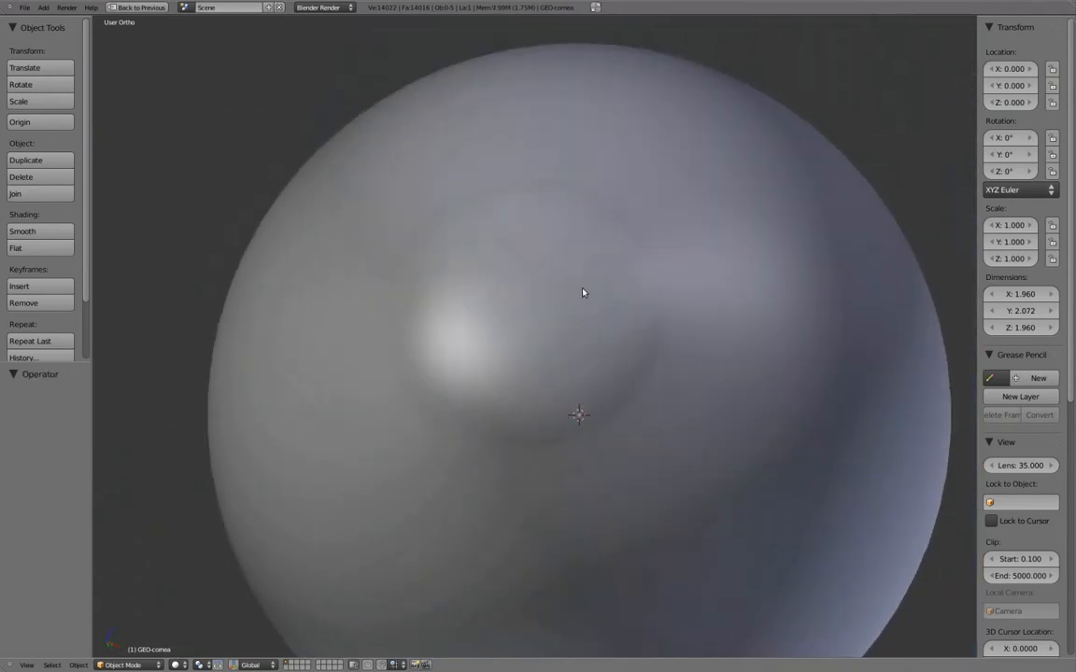
middle_click_drag(528, 346, 681, 389)
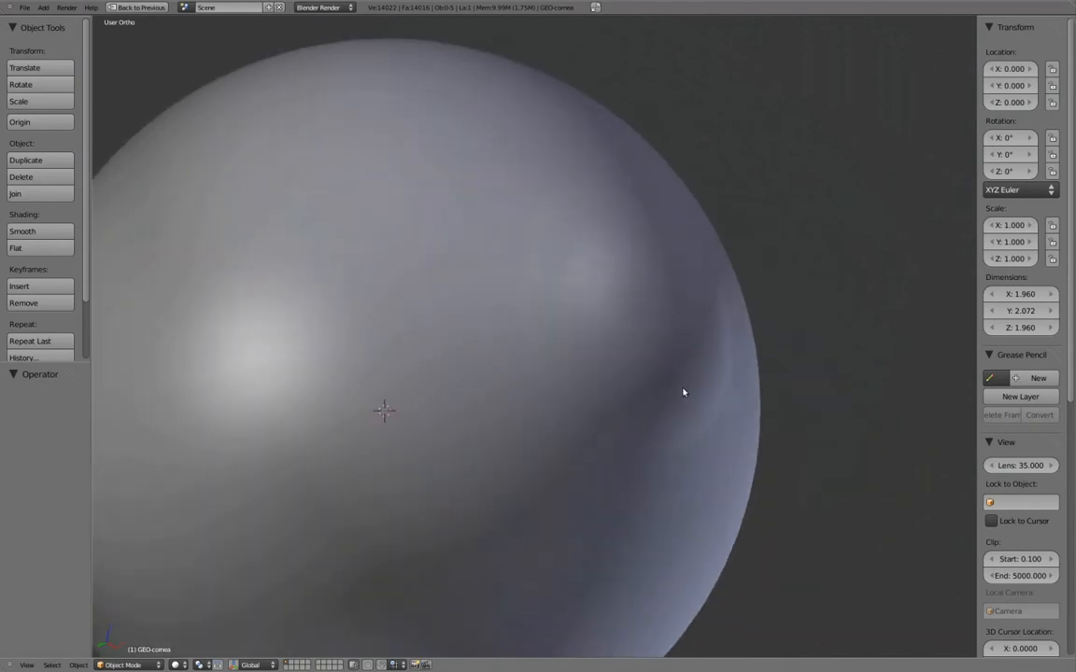
middle_click_drag(710, 353, 693, 354)
scroll(617, 311, "up", 2)
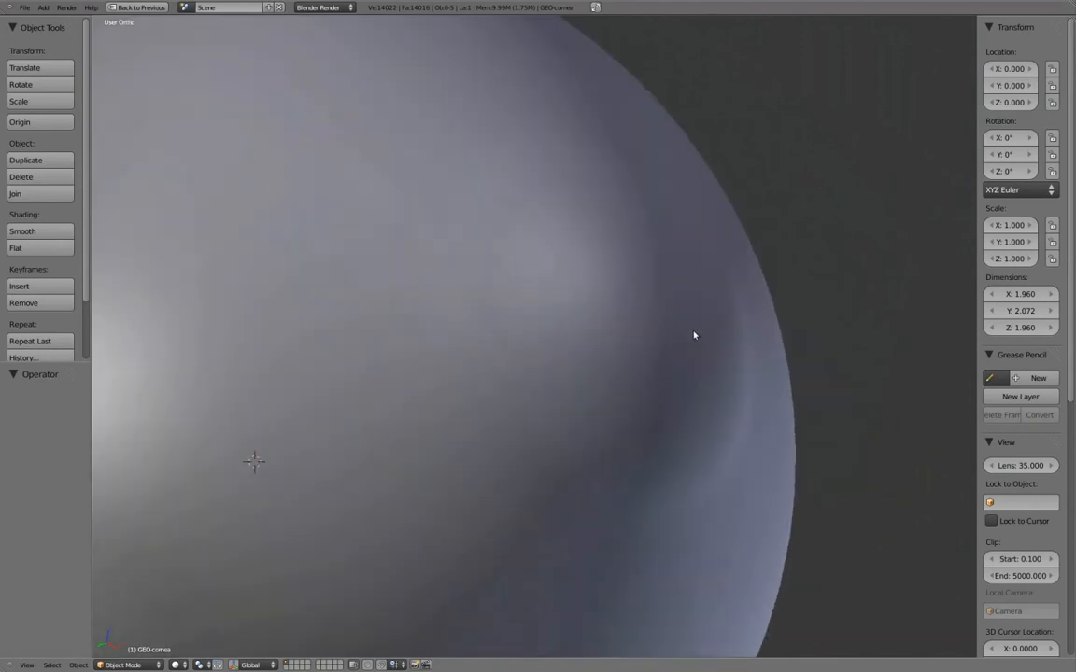
mouse_move(702, 310)
middle_mouse_down()
mouse_move(713, 265)
mouse_move(668, 311)
mouse_move(696, 308)
mouse_move(799, 355)
mouse_move(641, 374)
middle_mouse_up()
key("Tab")
scroll(653, 304, "down", 5)
key("Tab")
scroll(658, 285, "down", 3)
scroll(642, 374, "up", 5)
key("Tab")
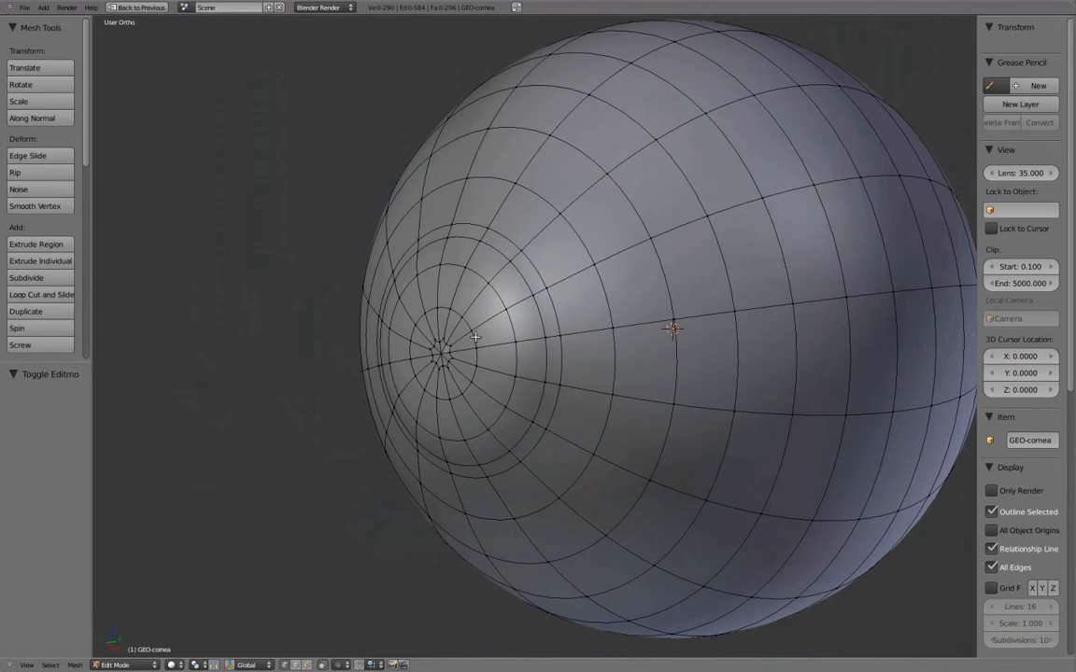
right_click(472, 346, "alt")
middle_click_drag(471, 345, 590, 320)
key("a")
scroll(684, 298, "down", 4)
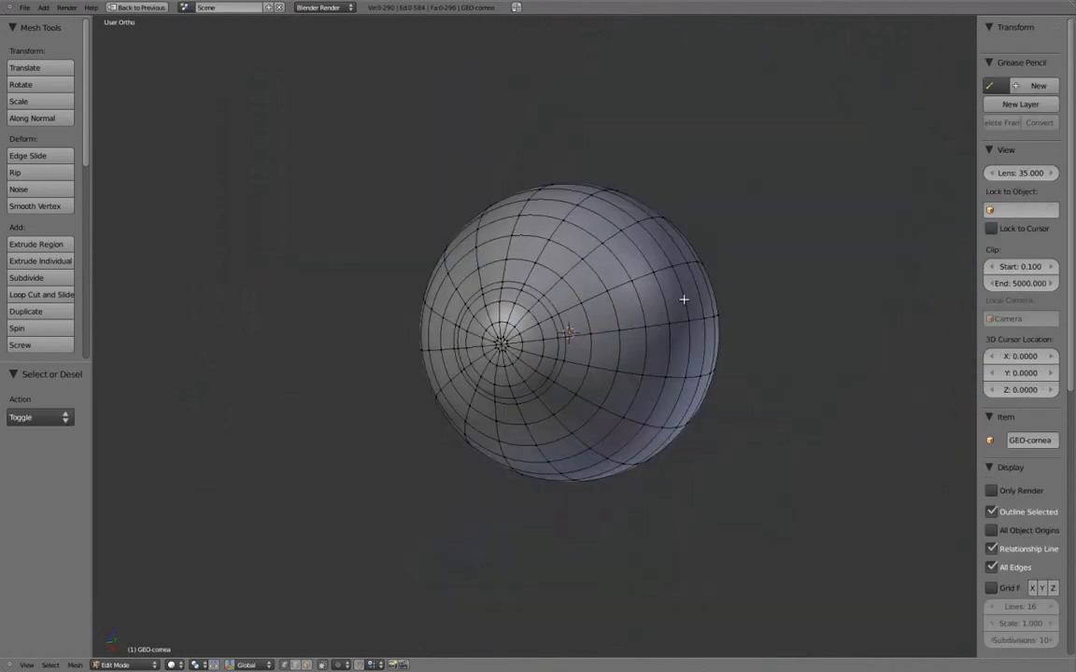
- Examine the back of the cornea in Edit Mode and in Object Mode, using solid and wireframe shading
middle_click_drag(685, 297, 627, 320)
key("ctrl+KP_1")
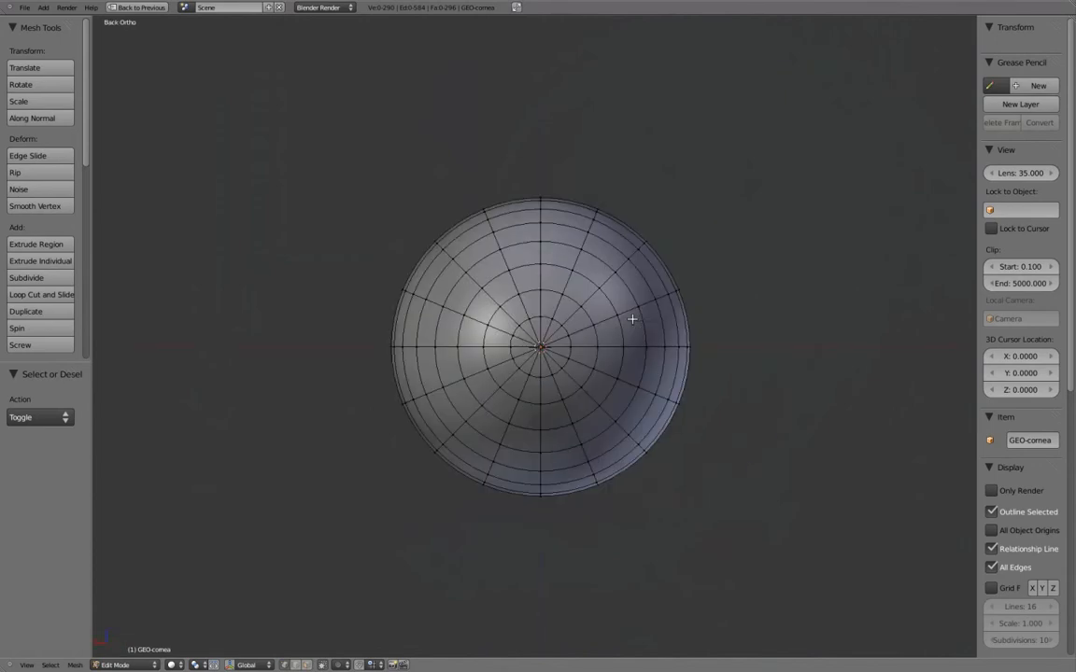
key("Tab")
scroll(580, 347, "up", 2)
middle_click_drag(581, 348, 691, 356)
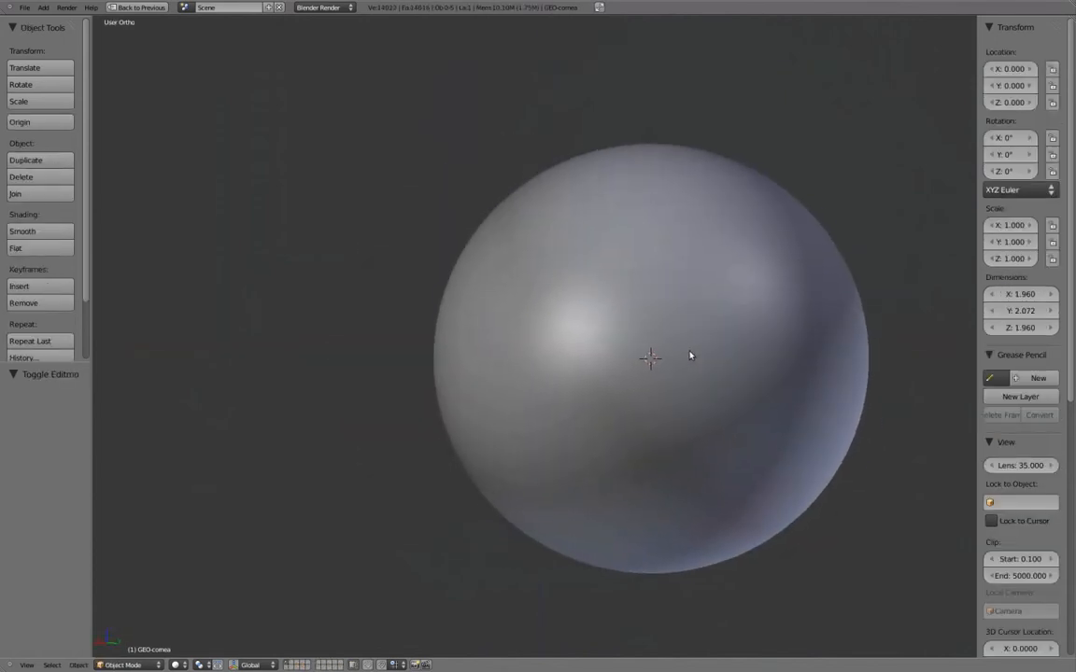
key("z")
middle_click_drag(780, 337, 677, 329)
scroll(661, 321, "up", 2)
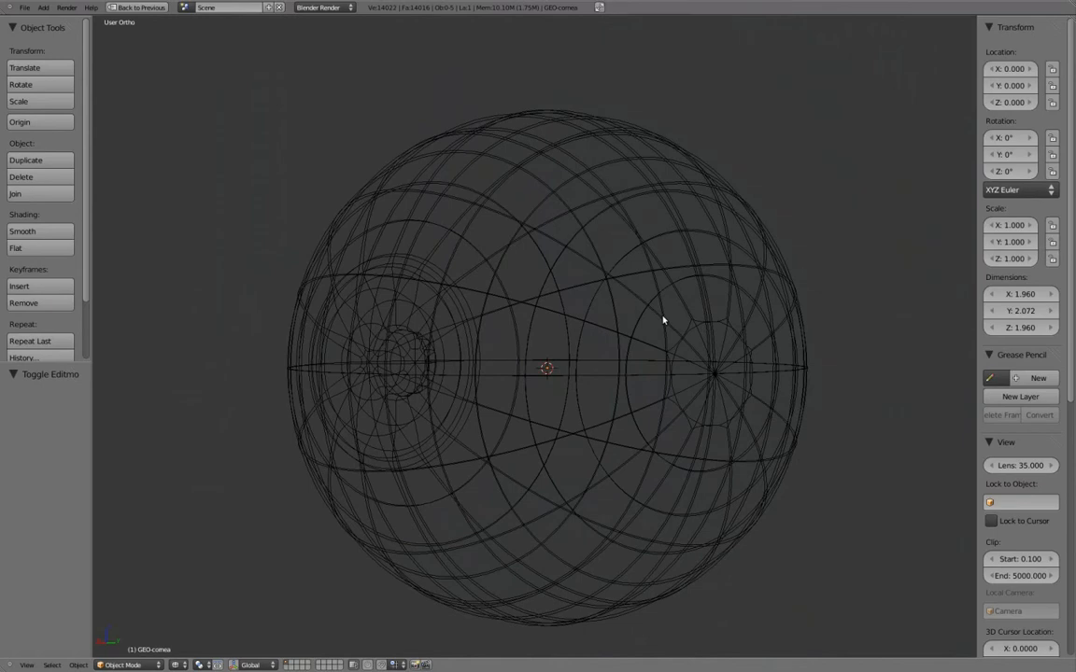
- From the back view in face select mode, merge the two triangle pairs at the back pole's upper left into quads
key("ctrl+KP_1")
key("z")
key("Tab")
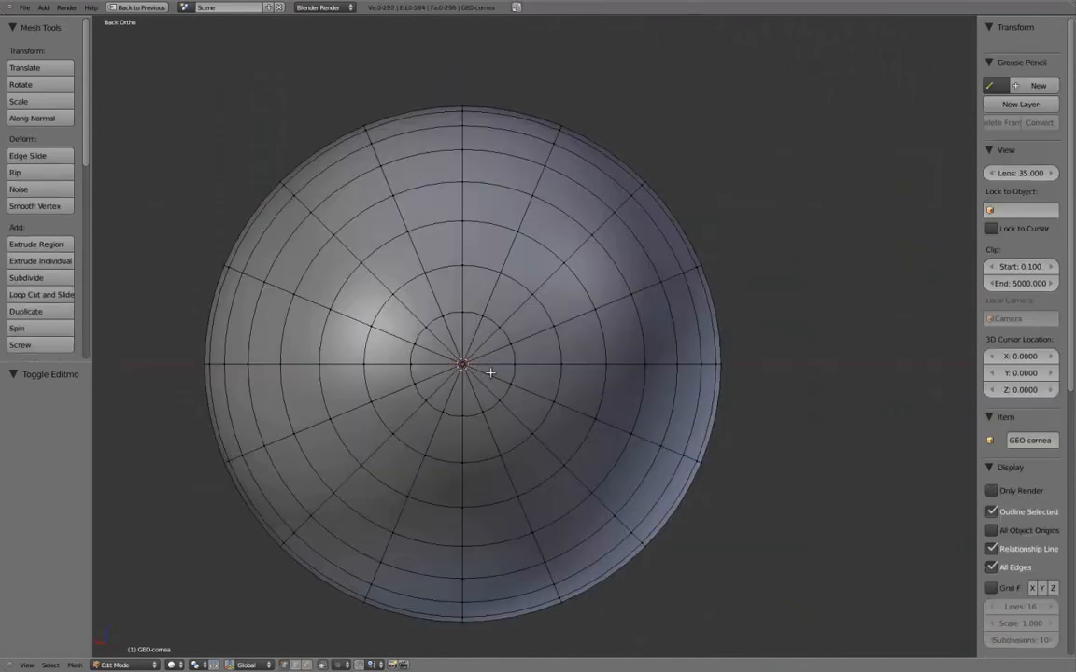
middle_click_drag(474, 362, 503, 355, "shift")
key("ctrl+Tab")
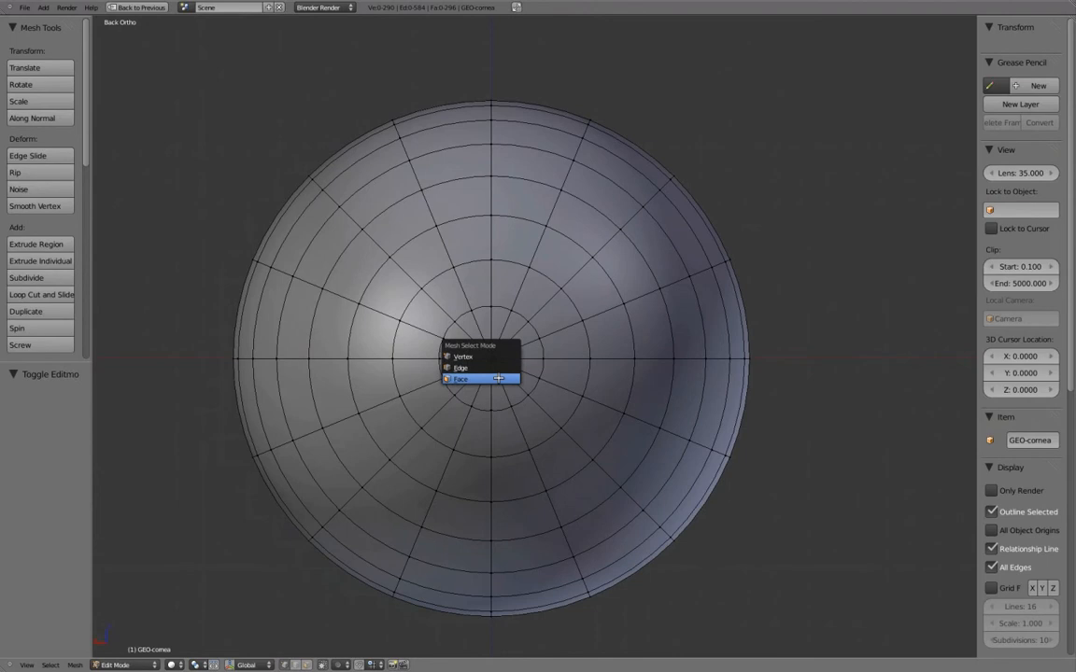
left_click(499, 378)
scroll(449, 315, "up", 3)
left_click(445, 317)
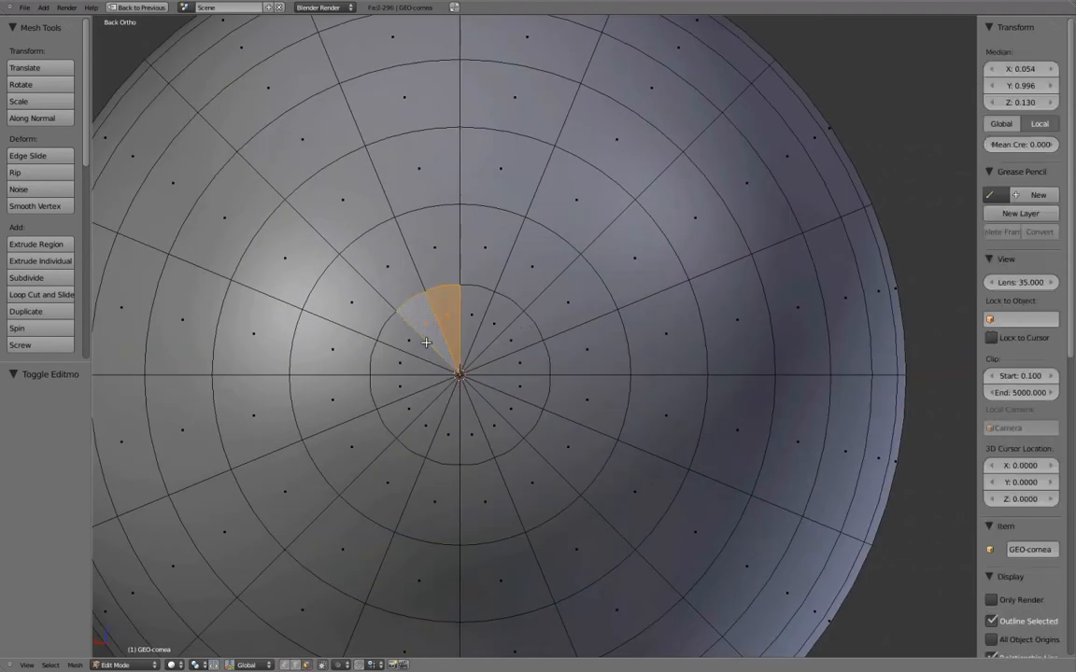
key("alt+j")
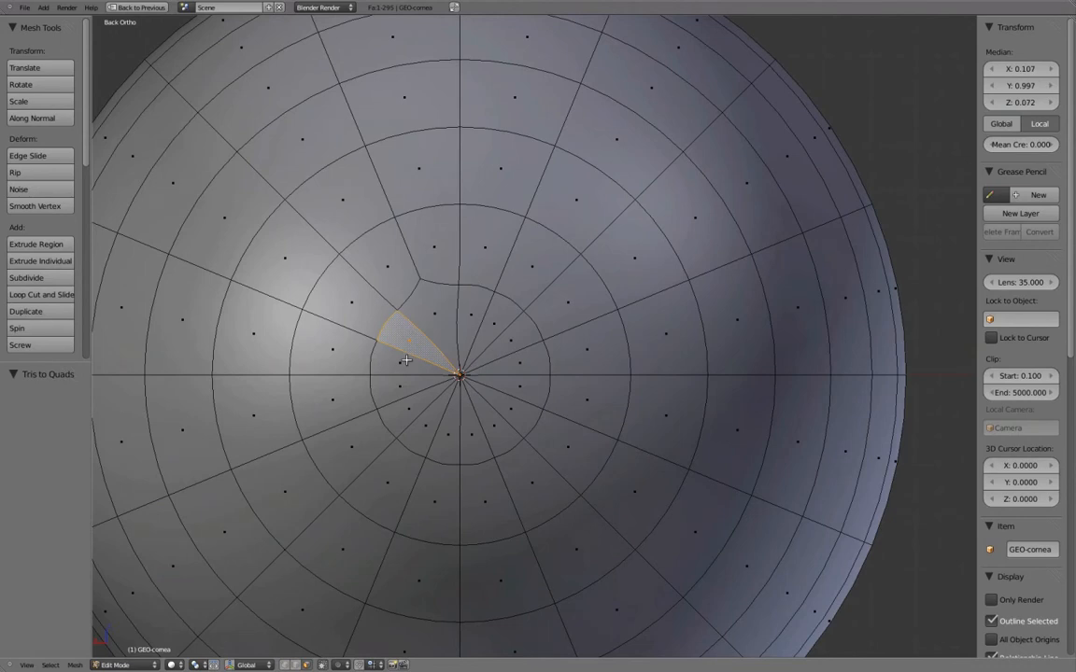
right_click(407, 359, "shift")
key("alt+j")
- Convert the four triangle pairs around the lower half of the cornea's back pole into quads with Tris to Quads
right_click(404, 384)
right_click(419, 403, "shift")
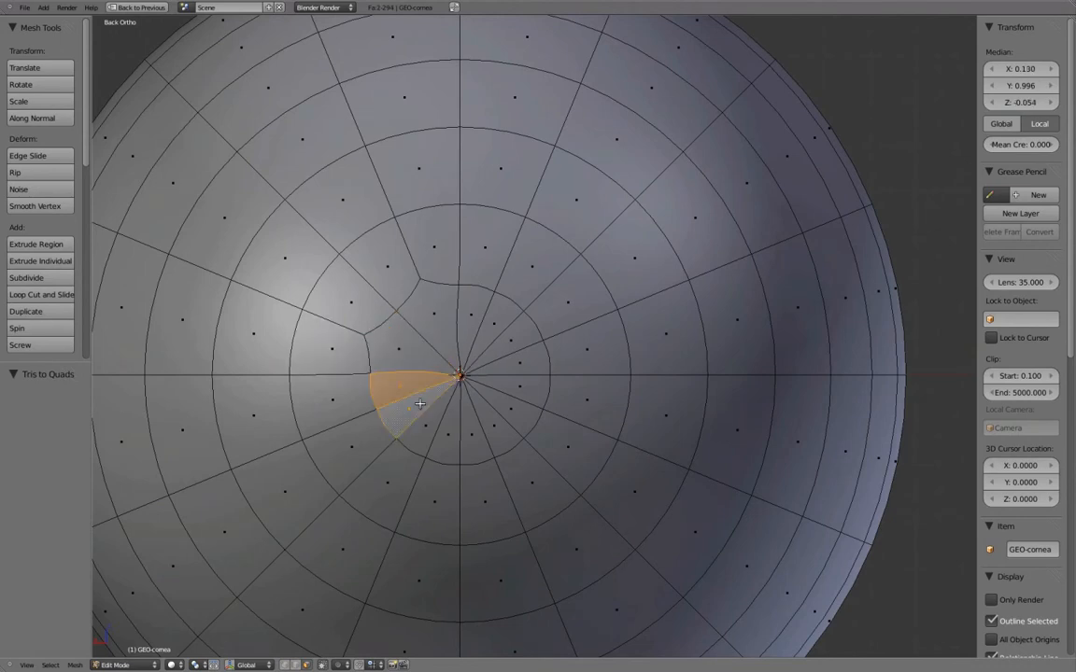
right_click(445, 432)
right_click(446, 433, "shift")
key("alt+j")
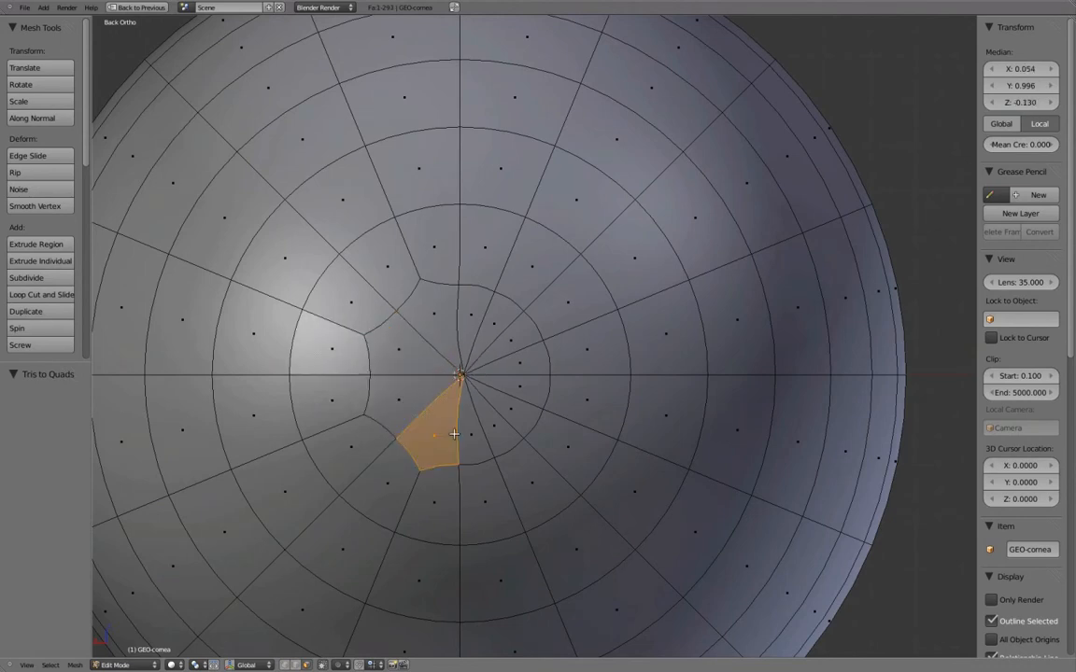
right_click(472, 427)
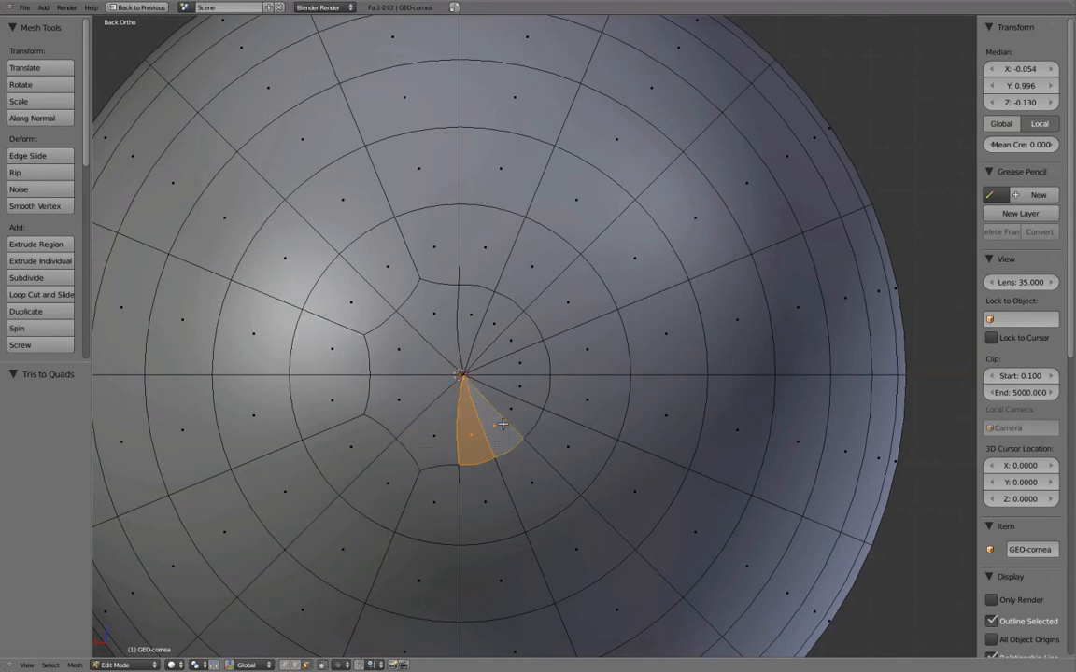
right_click(511, 413)
right_click(515, 392, "shift")
key("alt+j")
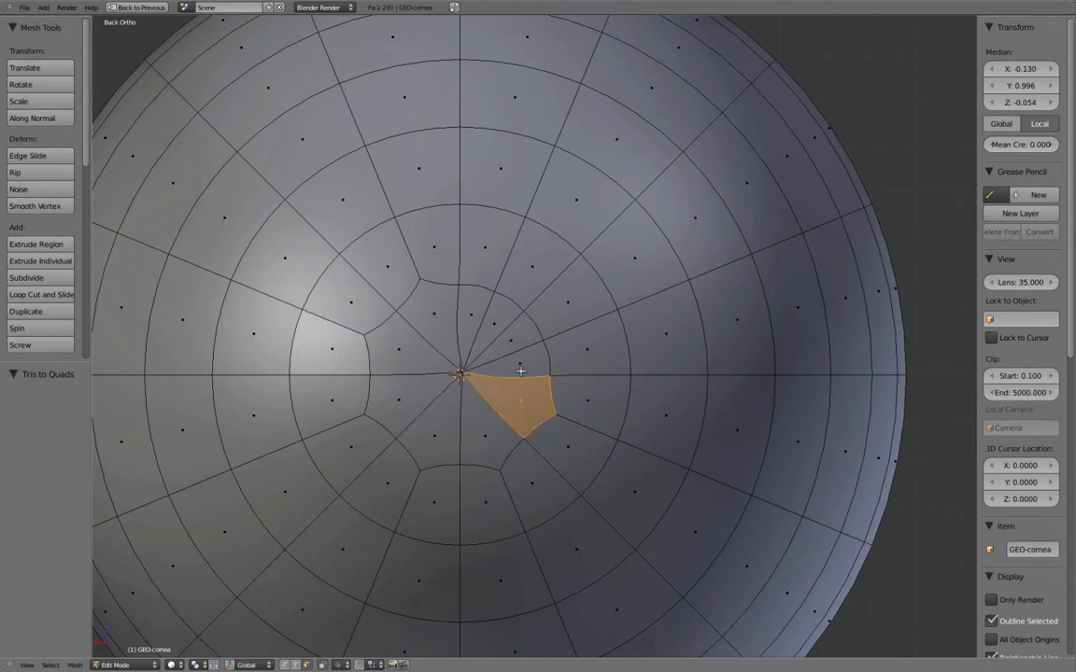
- Merge the last two triangle pairs at the back pole's upper right into quads, and return to vertex selection and Object Mode
right_click(520, 367)
right_click(514, 342, "shift")
key("alt+j")
right_click(475, 316)
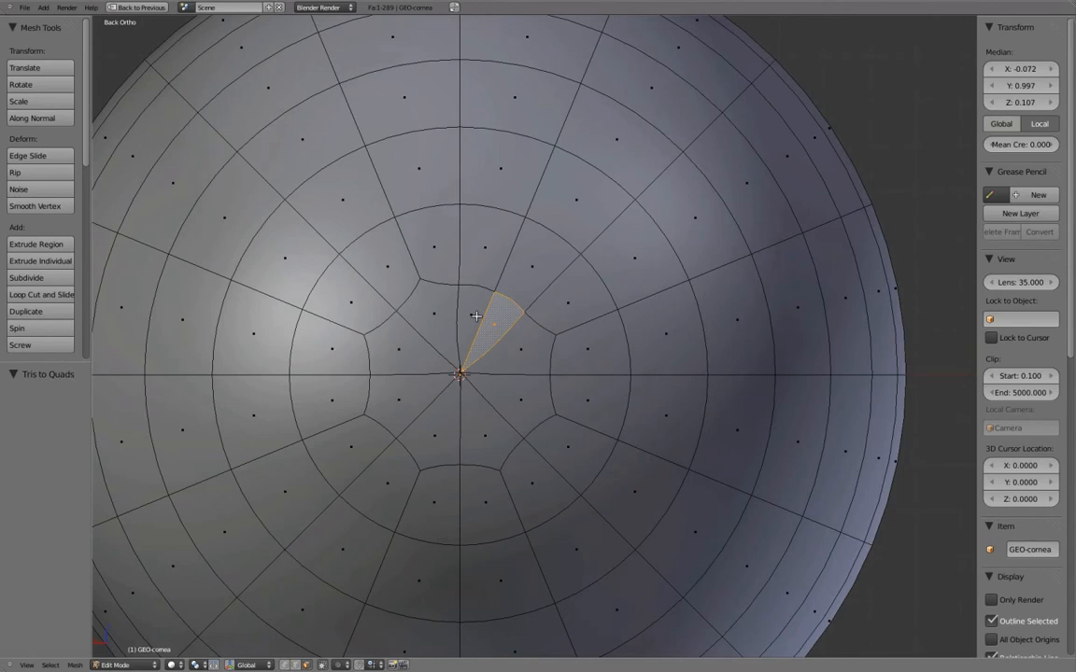
right_click(476, 317, "shift")
key("alt+j")
key("ctrl+Tab")
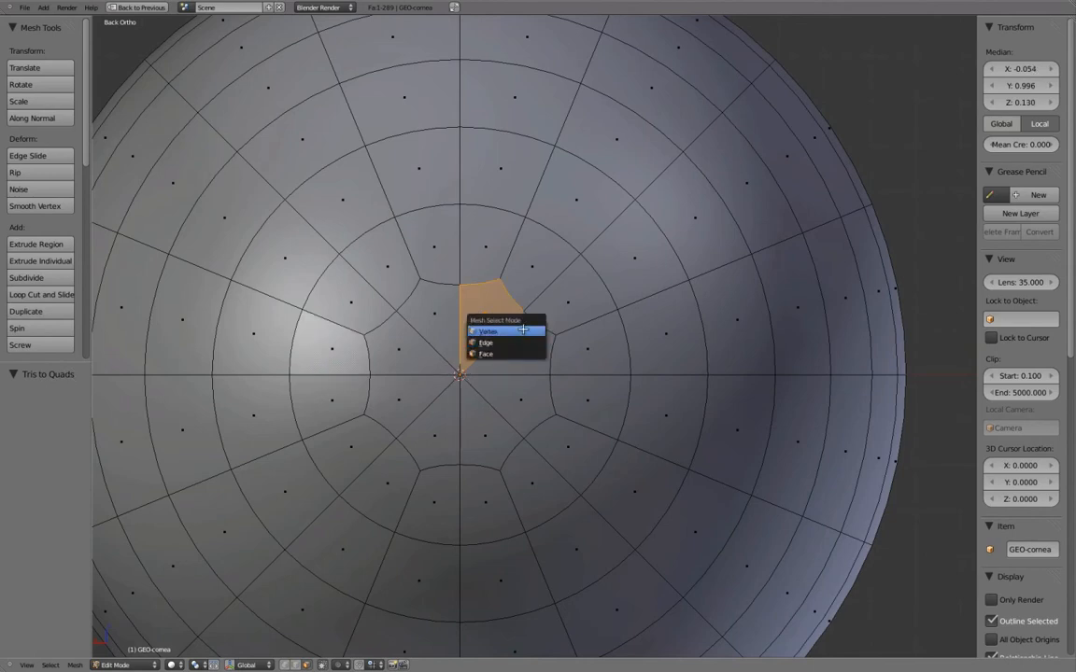
left_click(523, 333)
key("a")
scroll(539, 349, "down", 3)
key("Tab")
- Examine the finished cornea from the back, side and front in Object Mode, using solid and wireframe shading
middle_click_drag(550, 356, 720, 350)
scroll(705, 347, "down", 2)
middle_click_drag(644, 354, 718, 358)
middle_click_drag(590, 376, 605, 360)
key("z")
scroll(618, 368, "up", 5)
key("z")
mouse_move(509, 340)
middle_mouse_down()
mouse_move(552, 320)
mouse_move(508, 386)
mouse_move(502, 353)
mouse_move(516, 312)
mouse_move(472, 348)
mouse_move(610, 175)
mouse_move(651, 89)
mouse_move(631, 218)
mouse_move(577, 261)
mouse_move(550, 266)
middle_mouse_up()
key("KP_1")
scroll(629, 314, "down", 6)
middle_click_drag(675, 312, 694, 339)
middle_click_drag(692, 295, 632, 352)
scroll(635, 295, "up", 5)
- Restore the multi-editor screen layout and delete the tmp sphere, picking it in a wireframe side view
key("ctrl+Up")
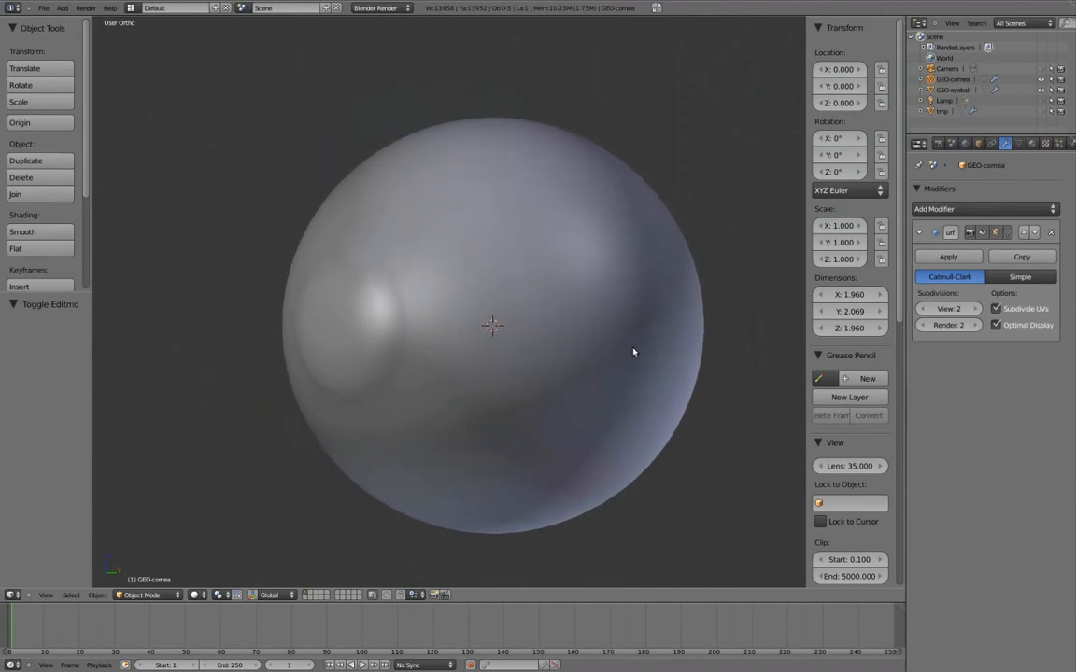
key("KP_6")
key("KP_6")
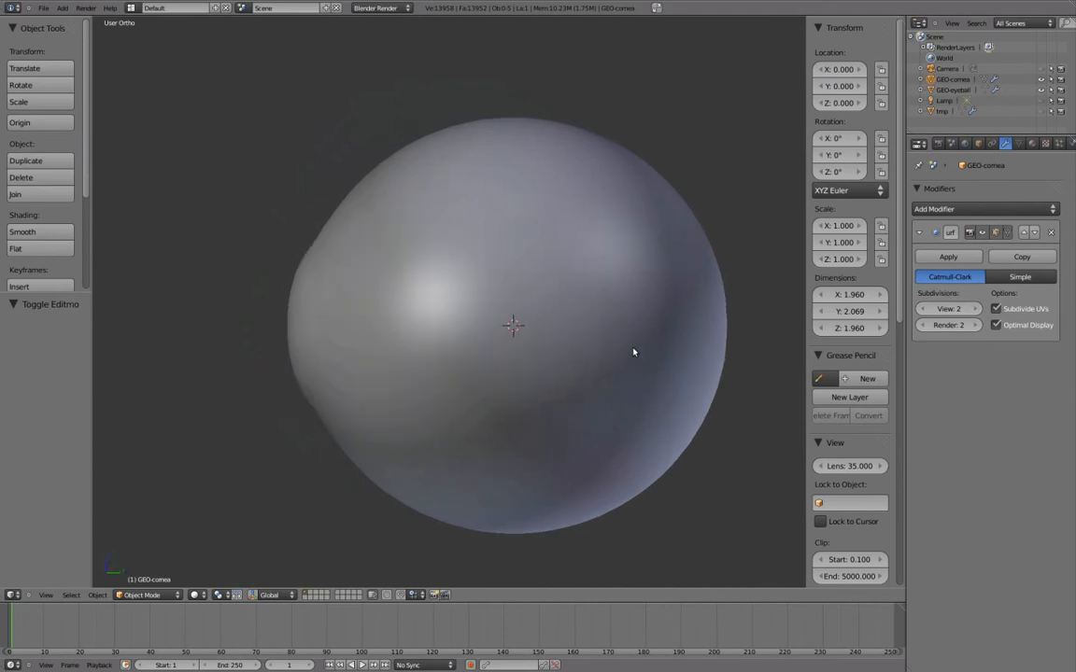
key("KP_3")
key("z")
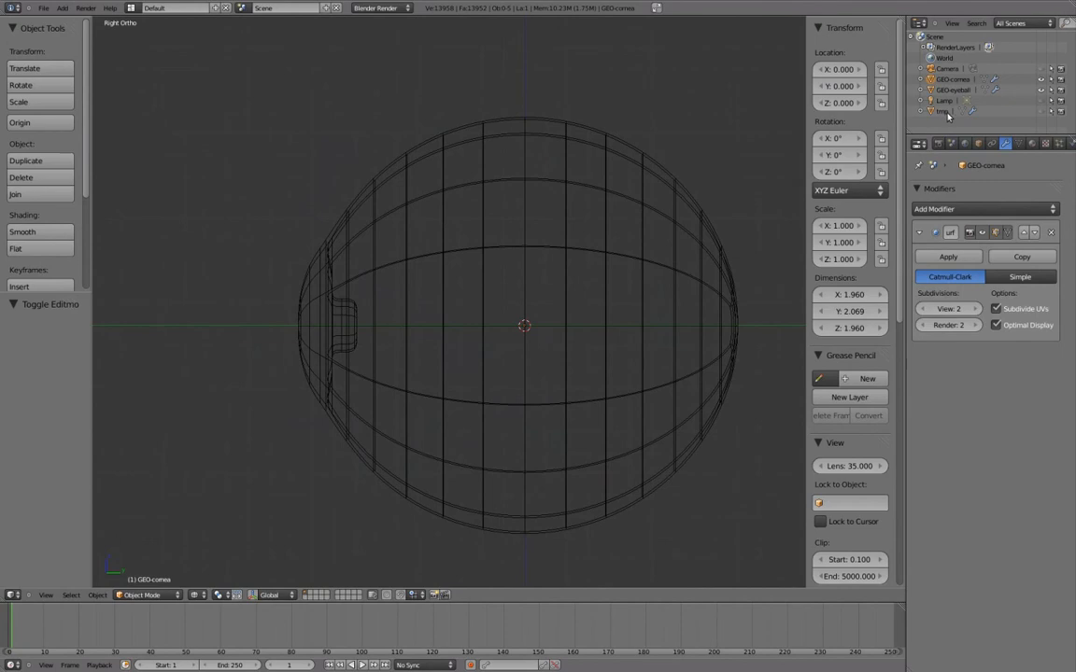
right_click(312, 322)
middle_click_drag(358, 313, 437, 306, "shift")
scroll(392, 272, "up", 3)
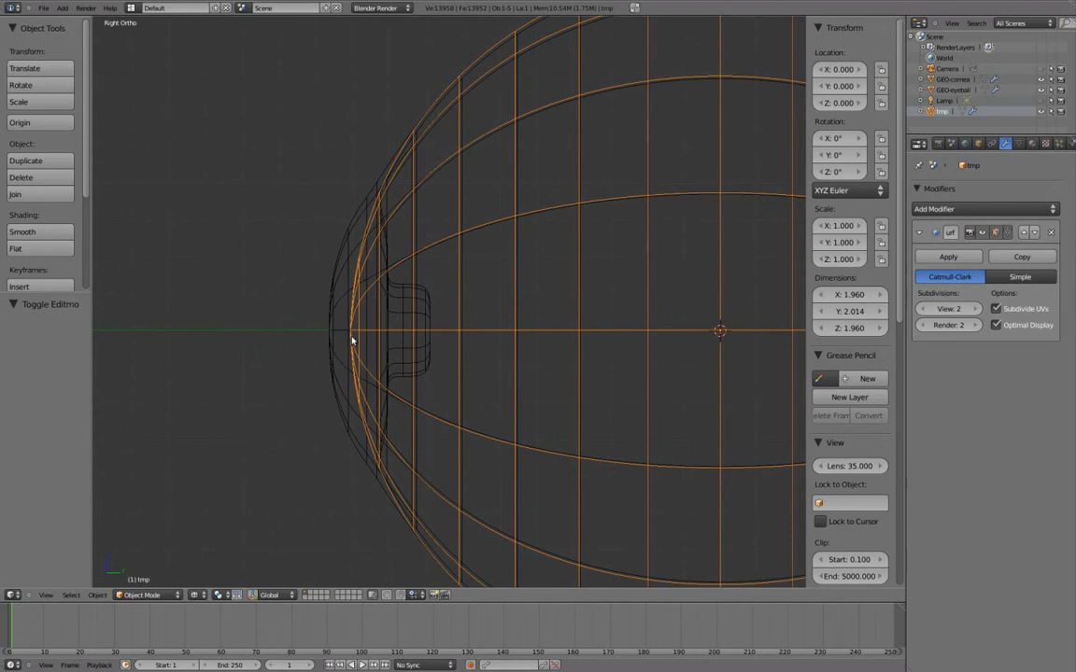
key("x")
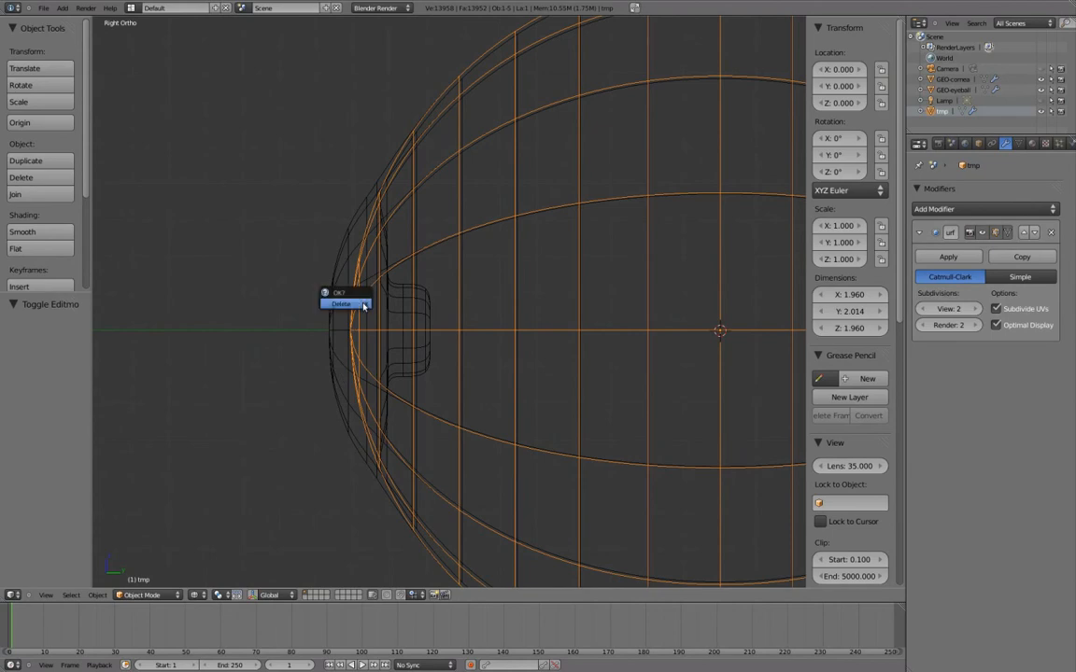
left_click(365, 305)
- Set the maximum draw type of GEO-cornea to Wire, with the viewport back in solid shading
right_click(344, 295)
scroll(517, 311, "down", 2)
scroll(516, 311, "down", 2)
mouse_move(600, 298)
middle_mouse_down()
mouse_move(551, 319)
mouse_move(622, 330)
middle_mouse_up()
key("z")
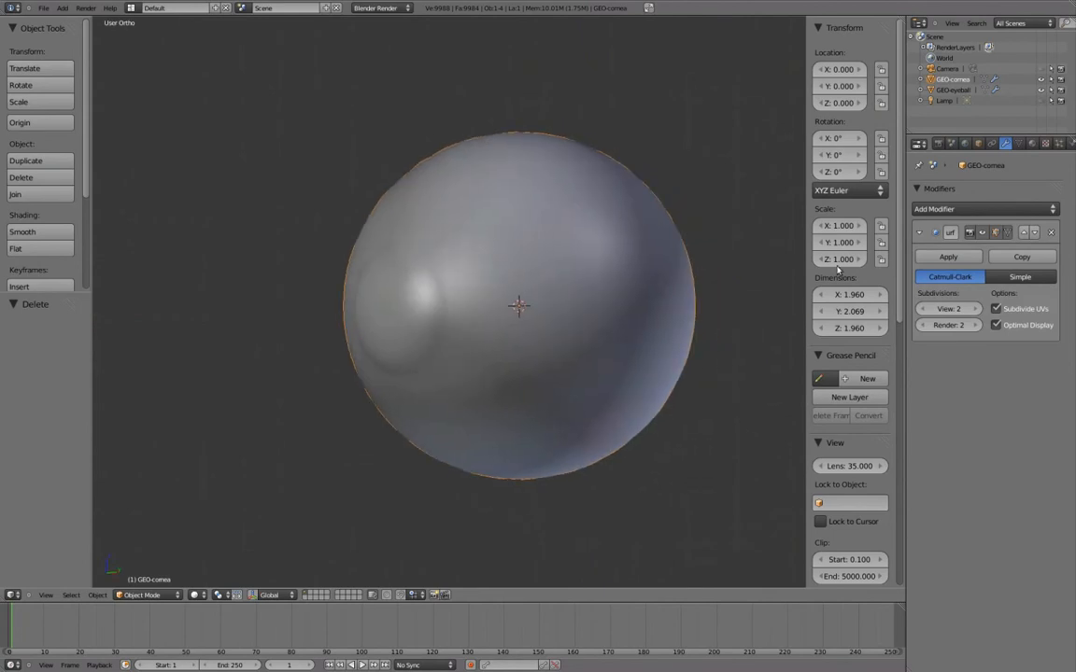
left_click(978, 144)
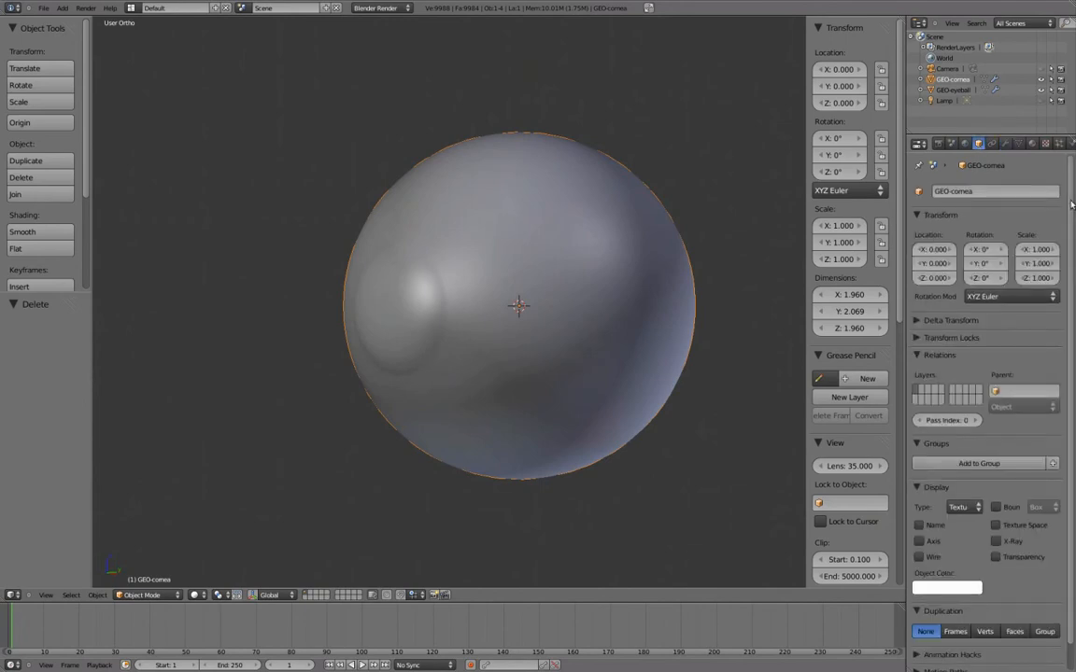
scroll(965, 220, "down", 1)
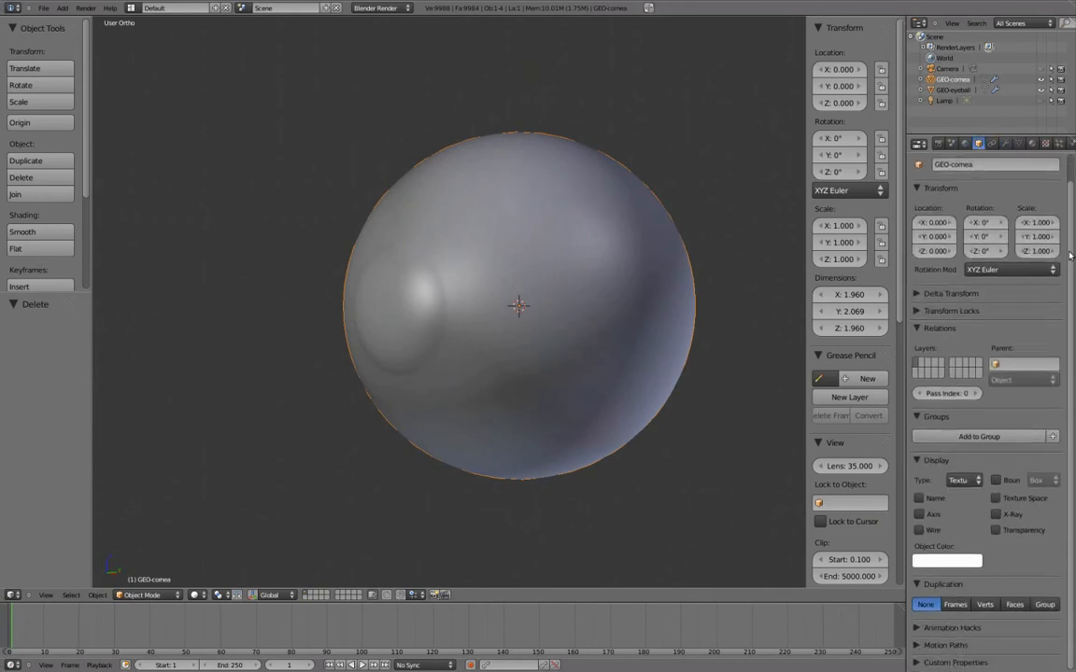
left_click(976, 482)
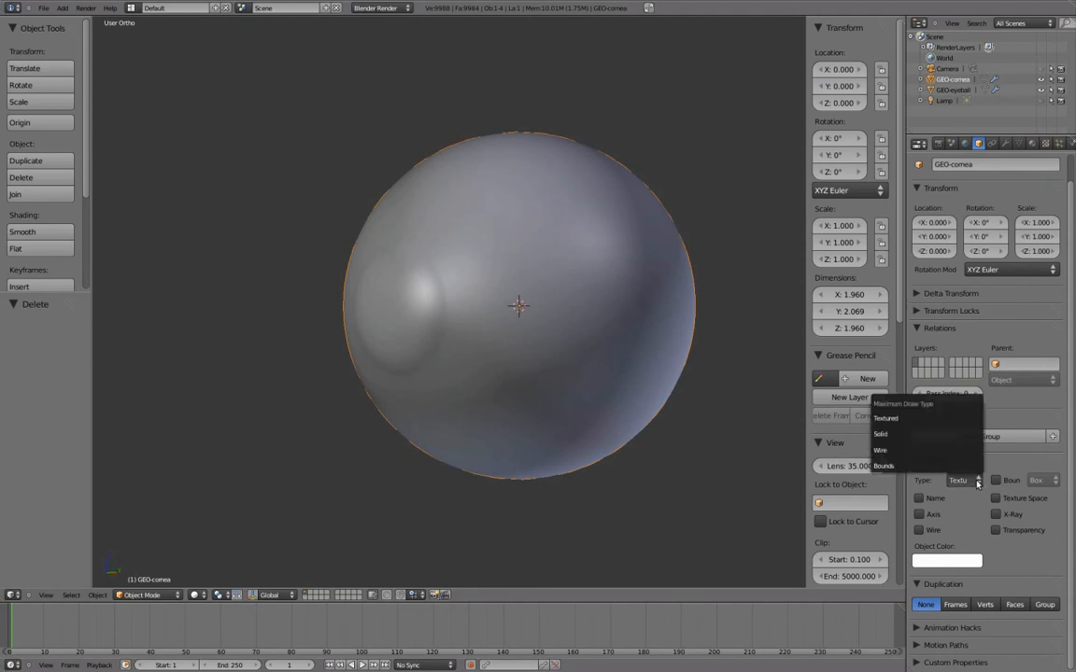
left_click(924, 451)
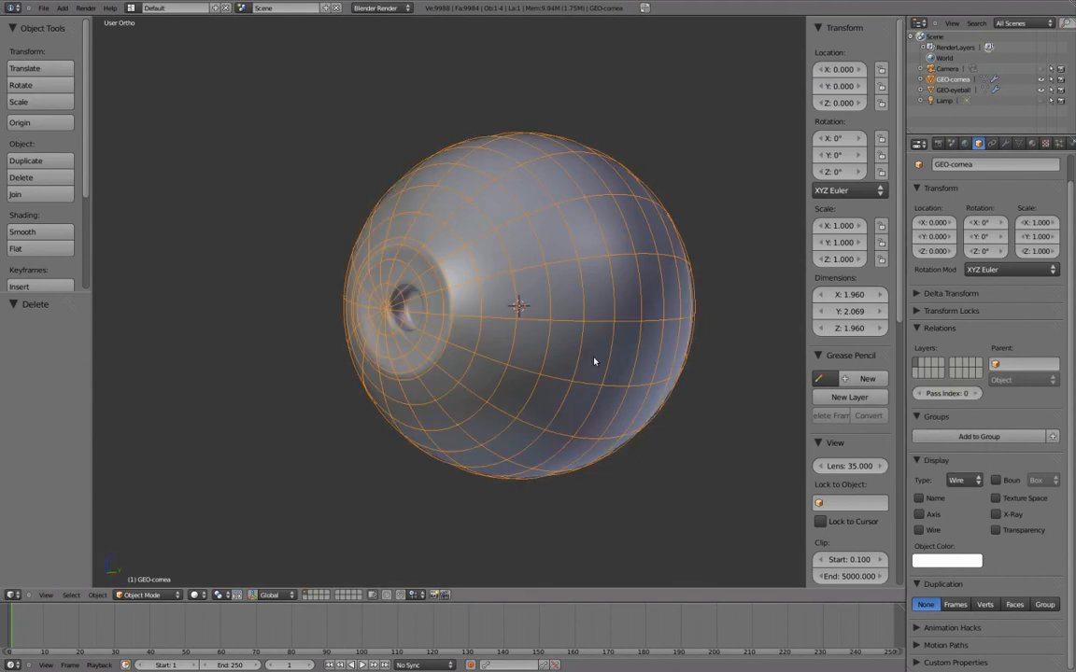
- Deselect everything and examine the recessed iris and pupil through the wire cornea from the side and around the front
key("a")
middle_click_drag(576, 329, 769, 326)
middle_click_drag(796, 326, 541, 324)
key("KP_3")
middle_click_drag(656, 296, 617, 300, "shift")
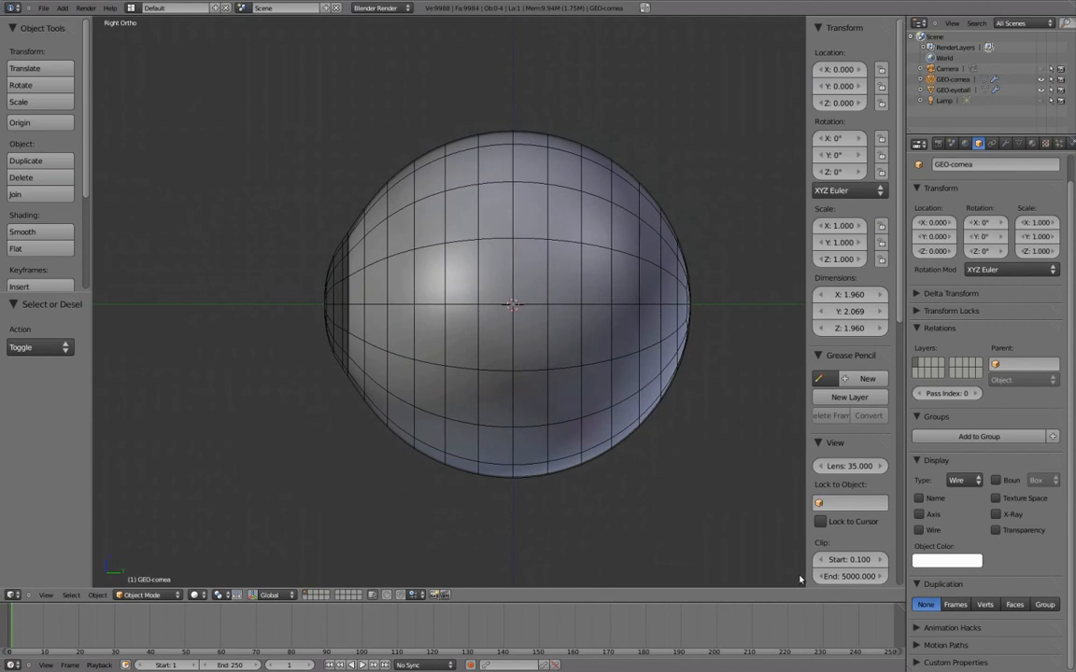
key("KP_4")
key("KP_4")
key("KP_4")
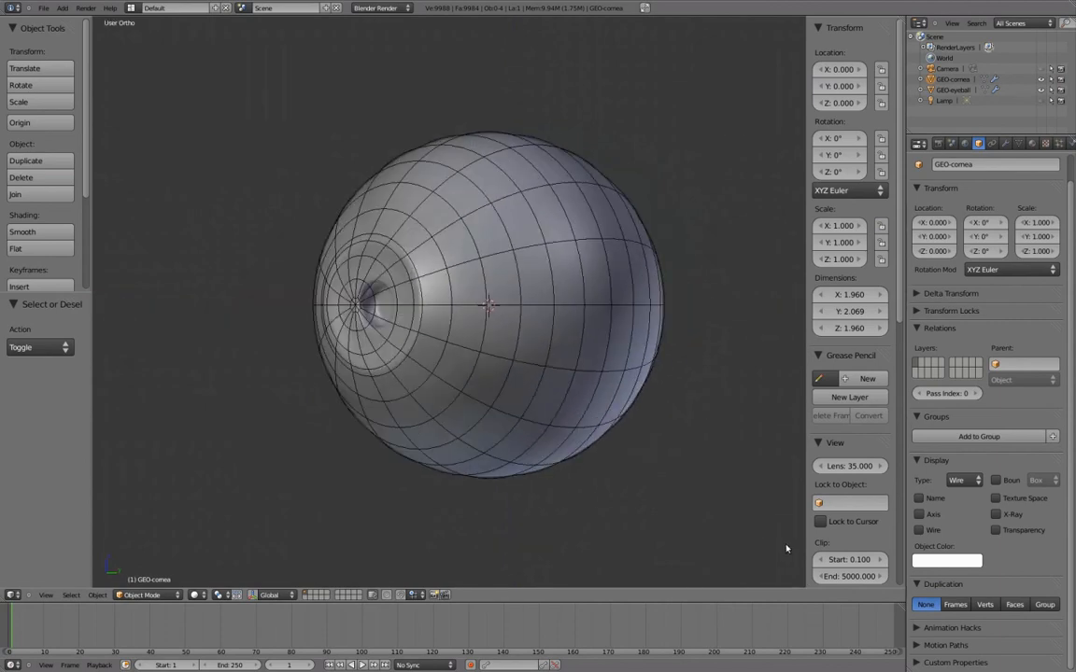
key("KP_4")
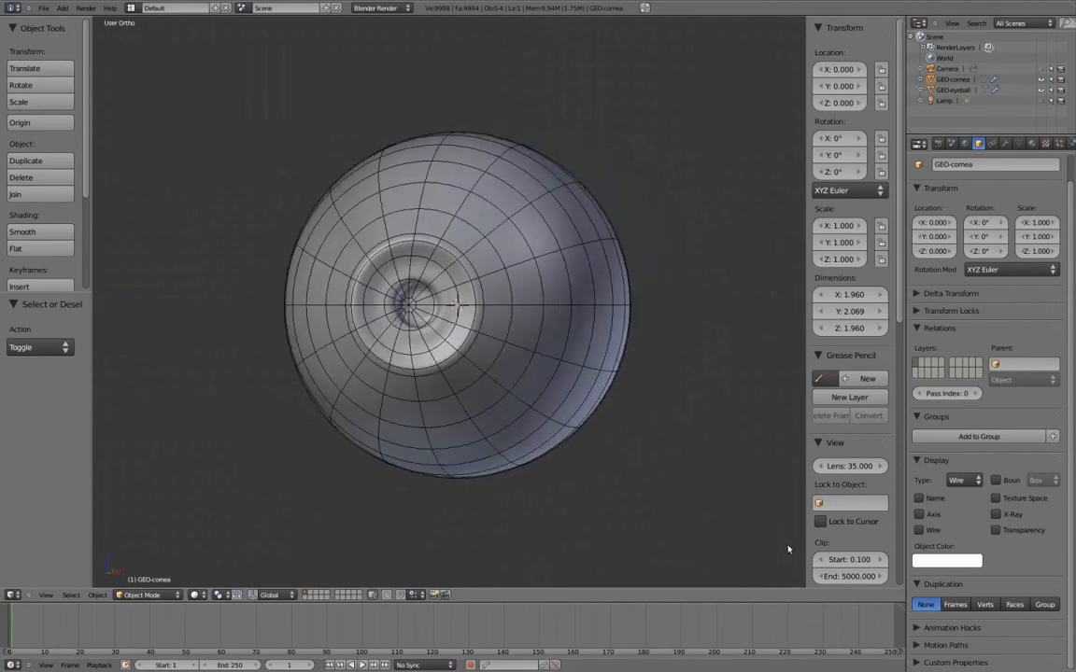
key("KP_4")
key("KP_4")
key("KP_4")
key("KP_4")
key("KP_6")
key("KP_6")
key("KP_6")
key("KP_6")
key("KP_6")
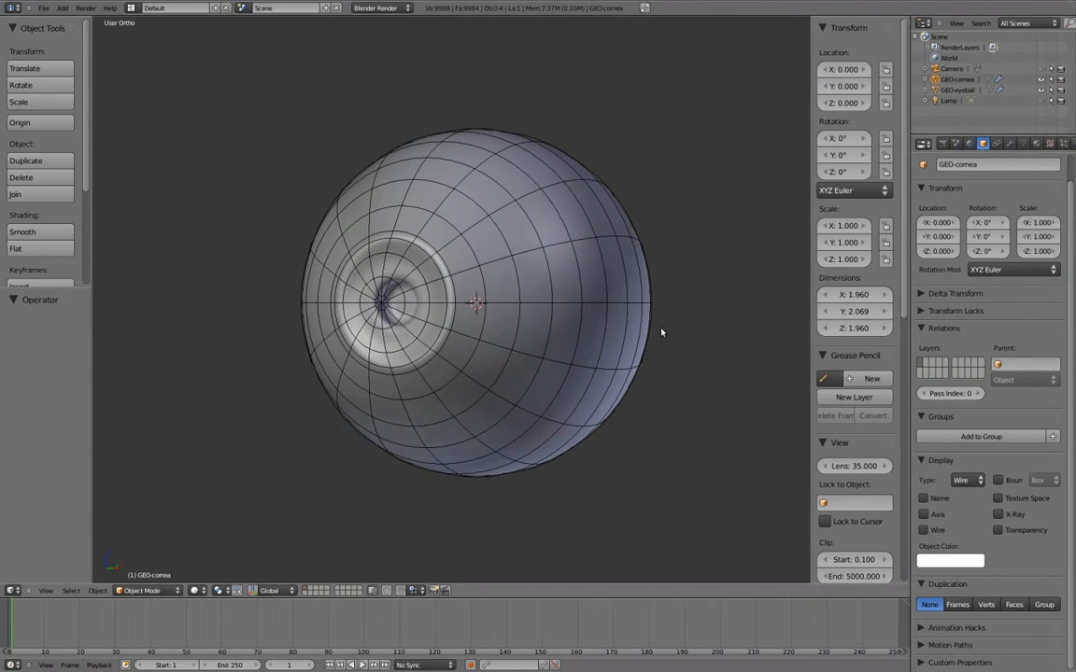
- Move GEO-cornea and GEO-eyeball to the second layer, and switch the visible layer to the second and back to the first
key("z")
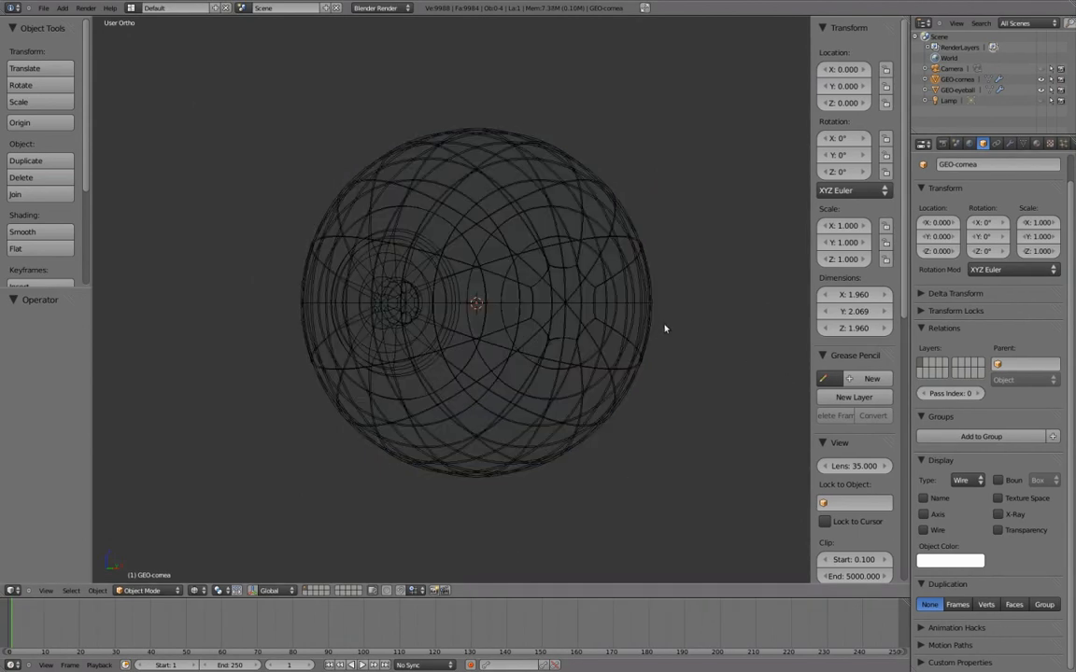
key("a")
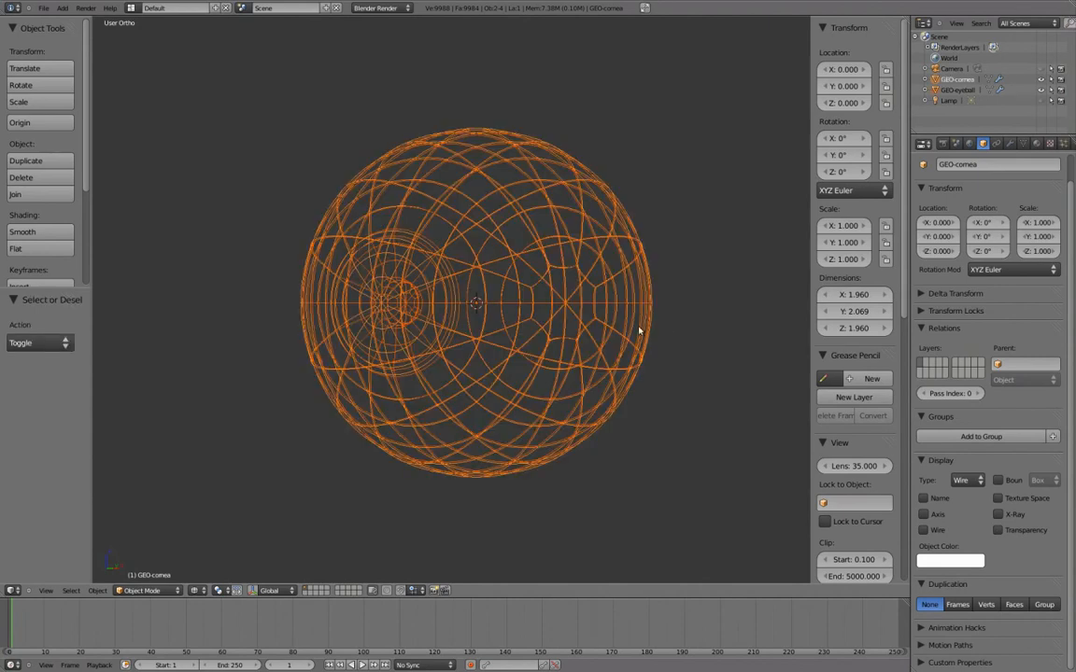
key("m")
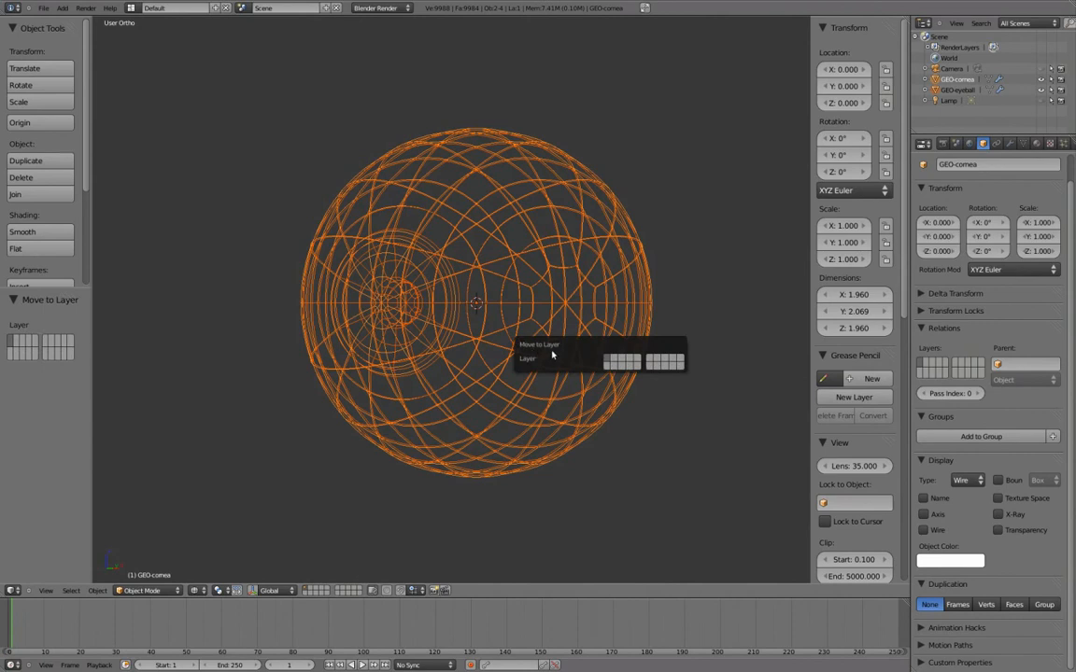
left_click(614, 362)
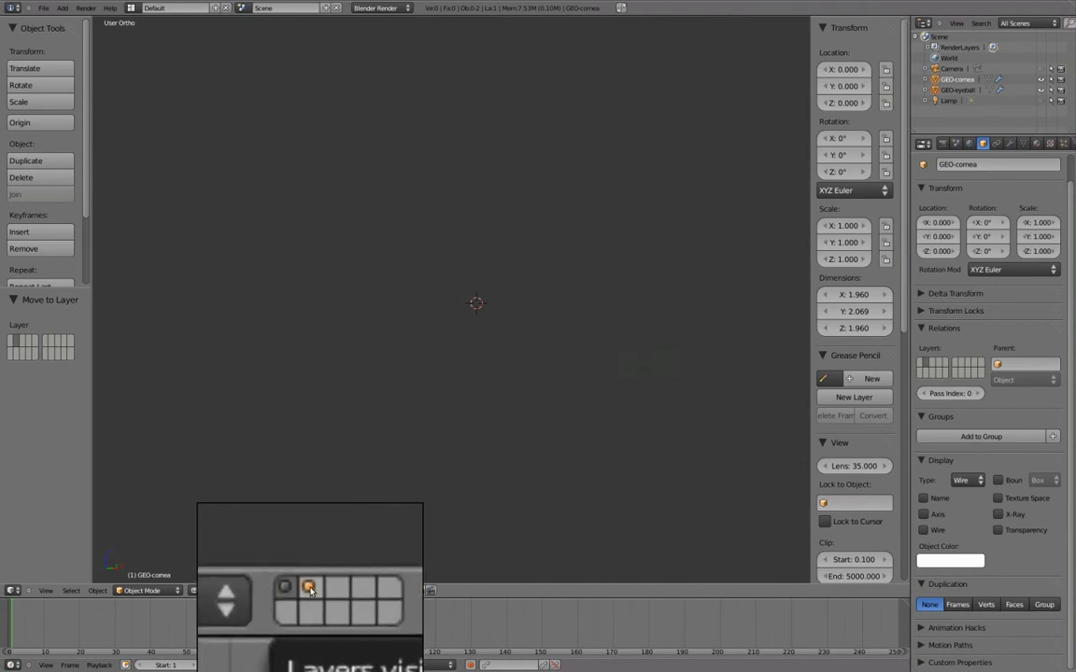
left_click(310, 590)
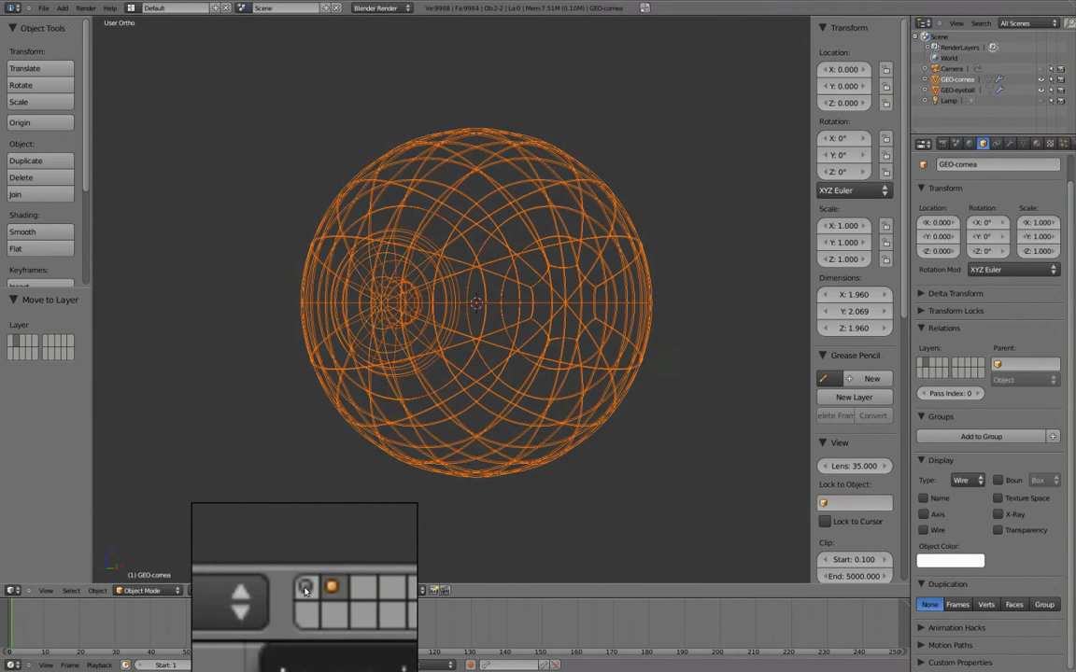
left_click(305, 590)
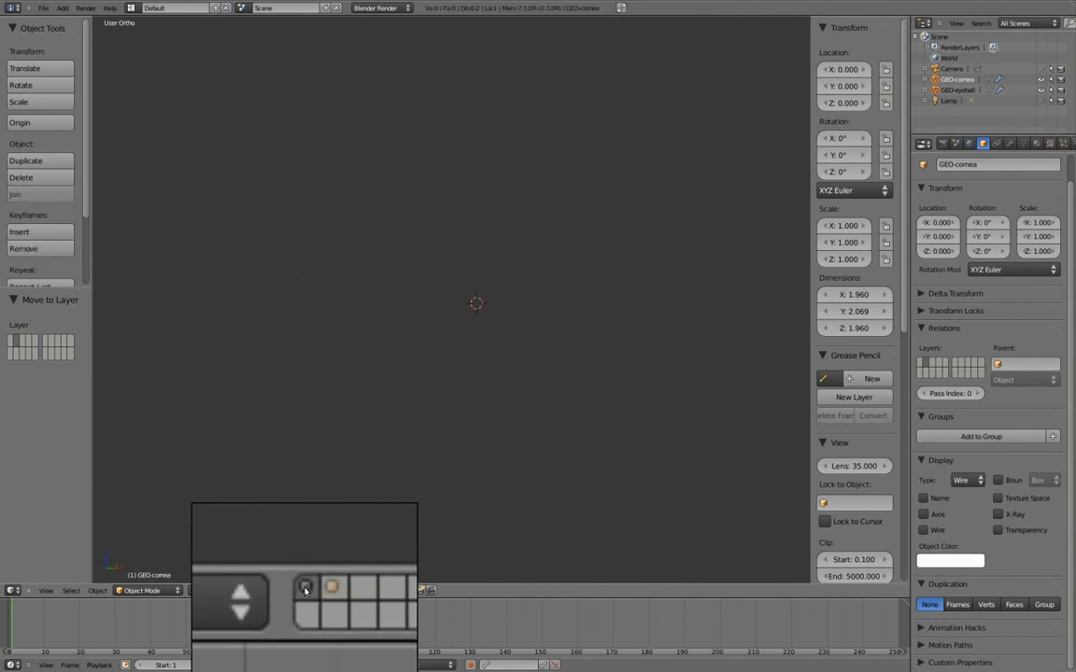